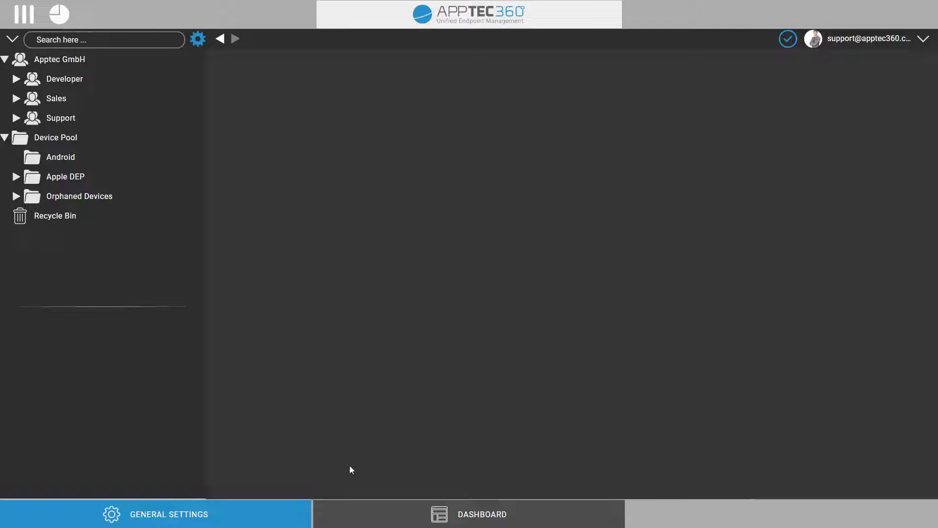
# - Open the Account Information overview in the general settings and check the used device licenses
pyautogui.click(154, 160)
pyautogui.click(228, 515)
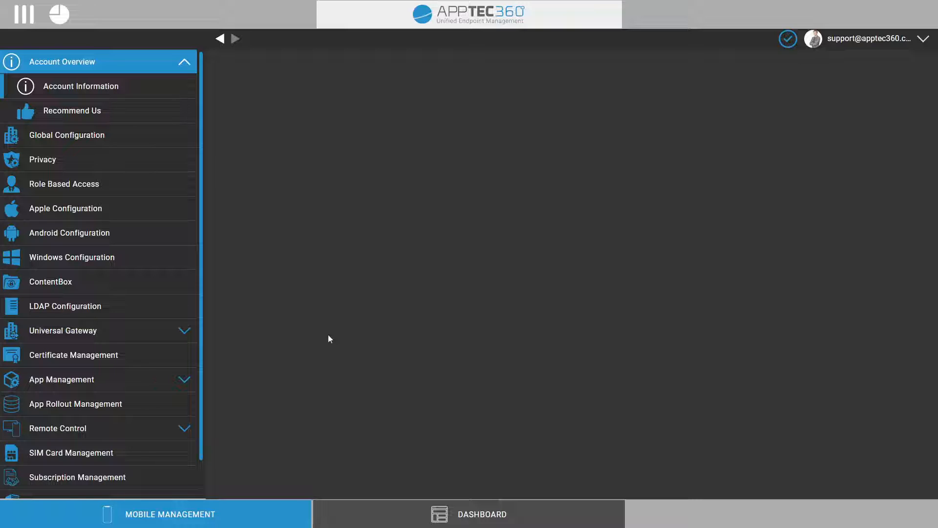
pyautogui.click(109, 87)
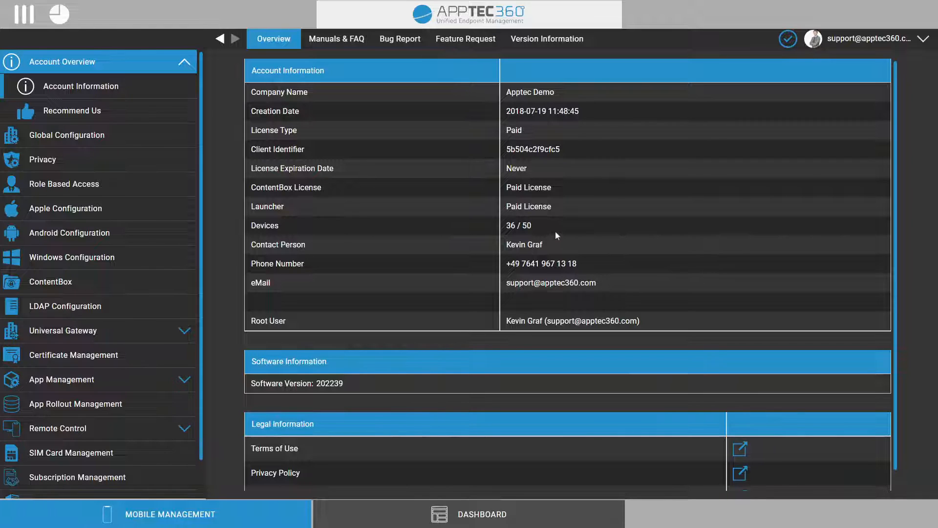
pyautogui.moveTo(555, 227); pyautogui.dragTo(521, 226)
pyautogui.moveTo(503, 226); pyautogui.dragTo(516, 226)
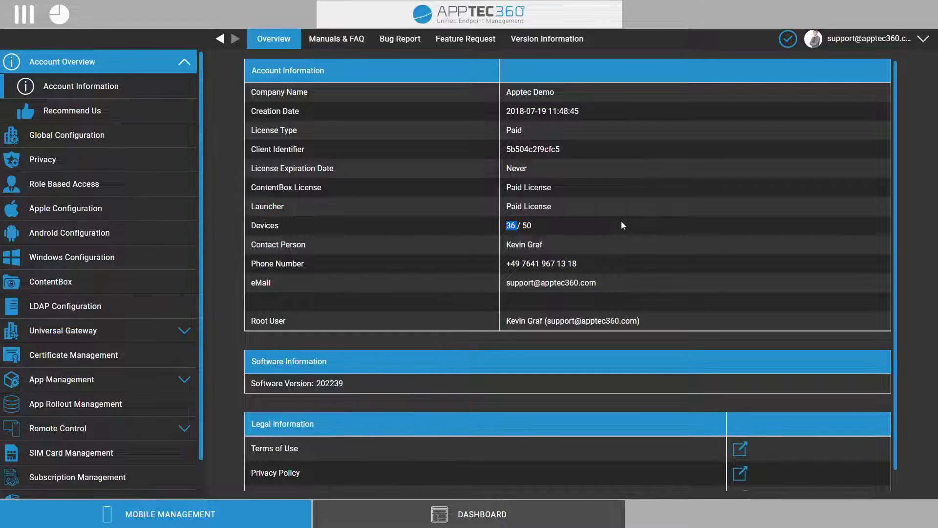
# - Check the installed software version in the Software Information section of the account overview
pyautogui.click(364, 387)
pyautogui.doubleClick(336, 386)
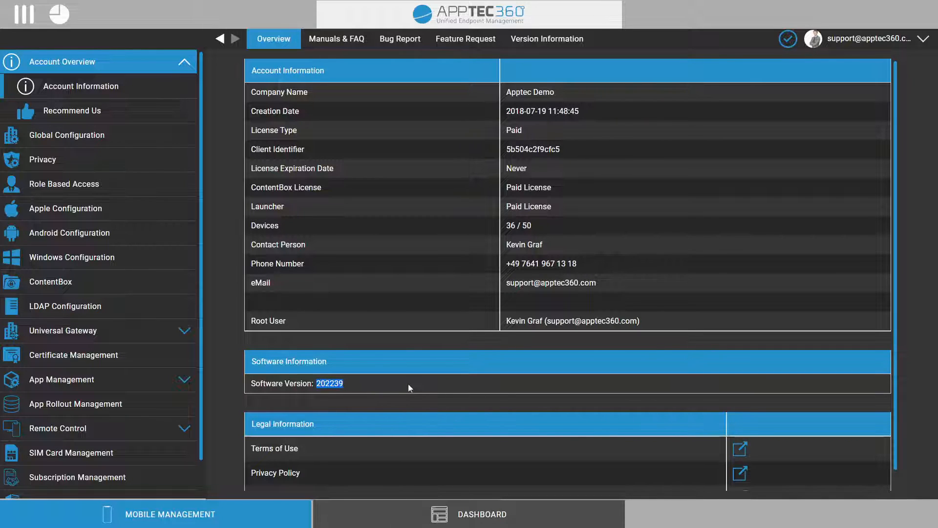
pyautogui.click(325, 386)
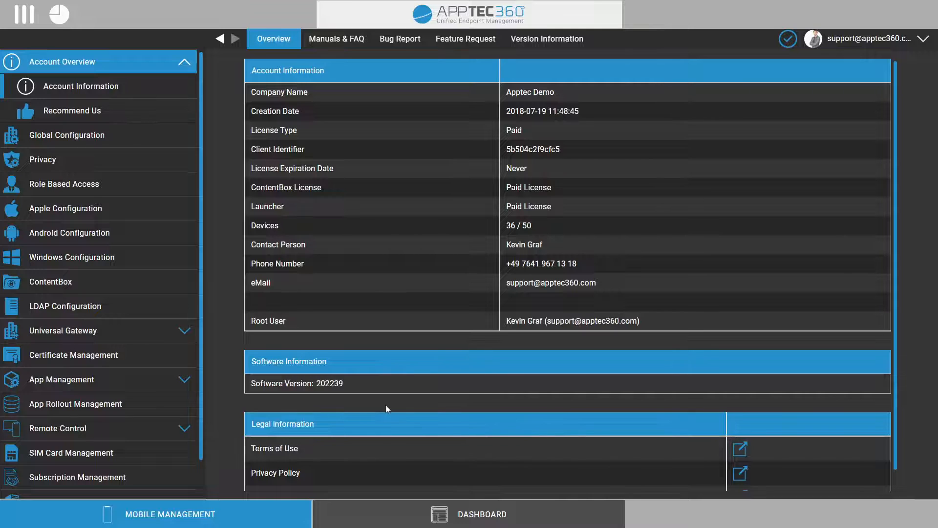
pyautogui.scroll(-1, 408, 377)
pyautogui.scroll(1, 477, 303)
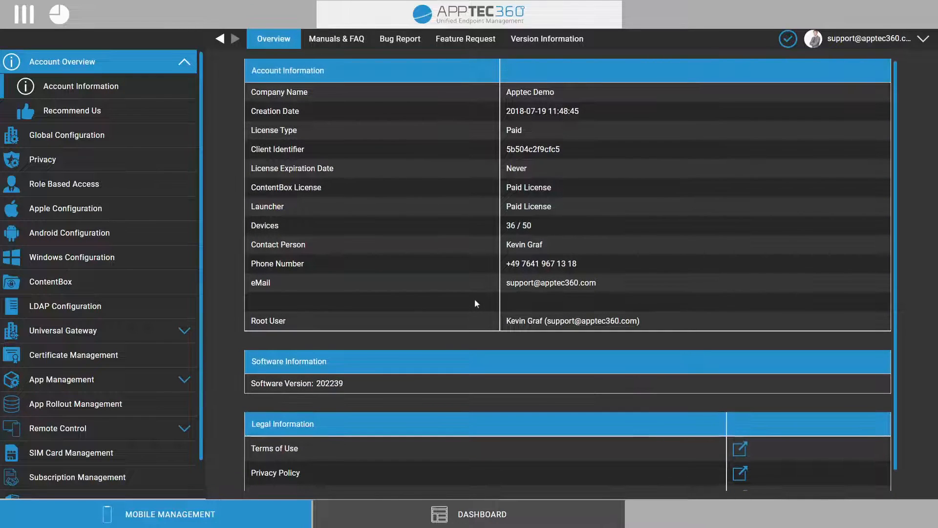
# - Look through the Manuals & FAQ links, including the Video Tutorials (Youtube) entry
pyautogui.click(331, 38)
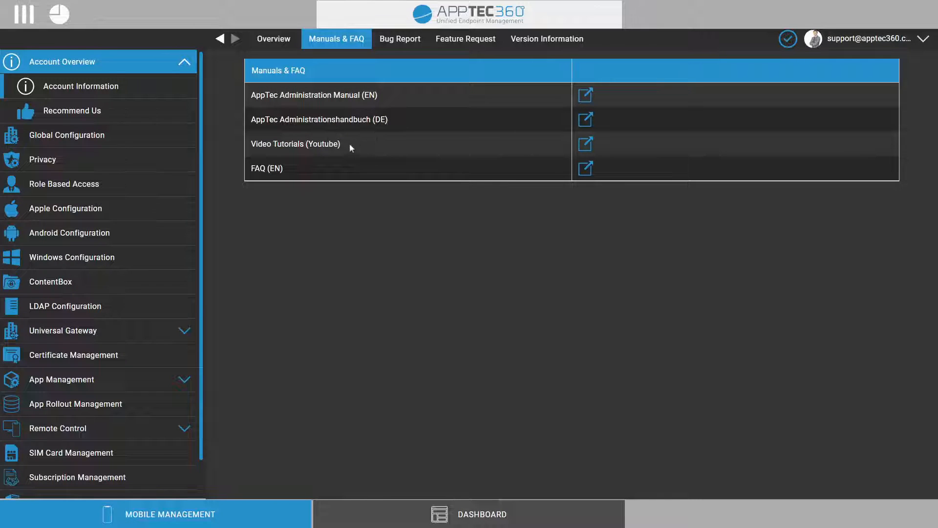
pyautogui.moveTo(350, 142); pyautogui.dragTo(253, 144)
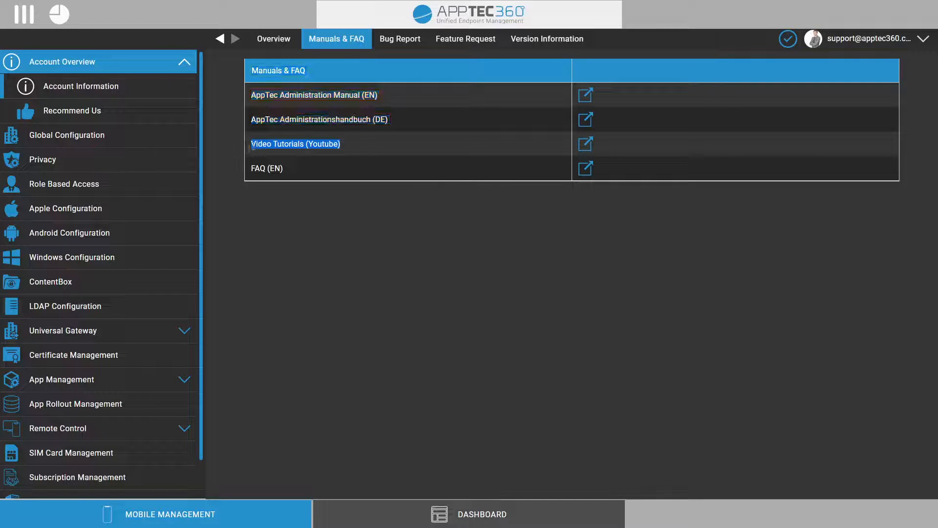
pyautogui.click(346, 146)
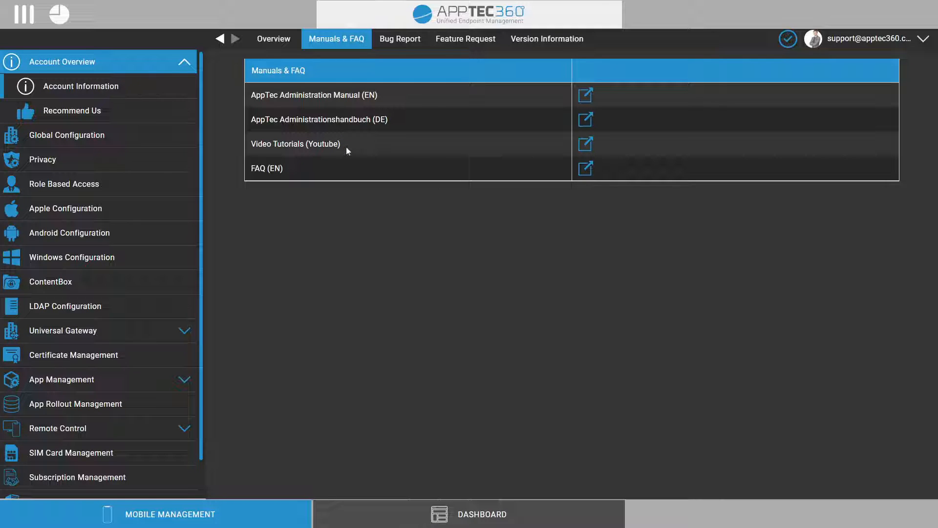
# - Examine all fields of the bug report form and view the feature request form
pyautogui.click(398, 38)
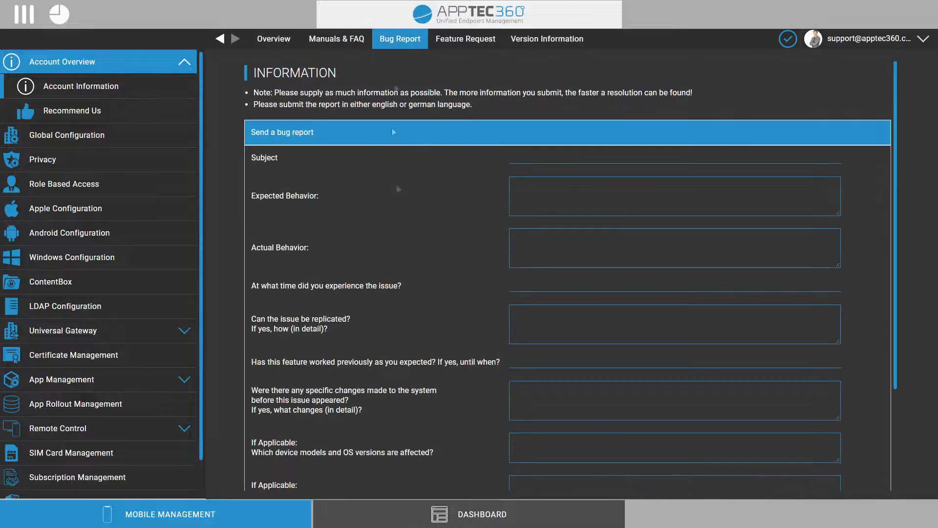
pyautogui.scroll(-3, 416, 289)
pyautogui.scroll(3, 416, 290)
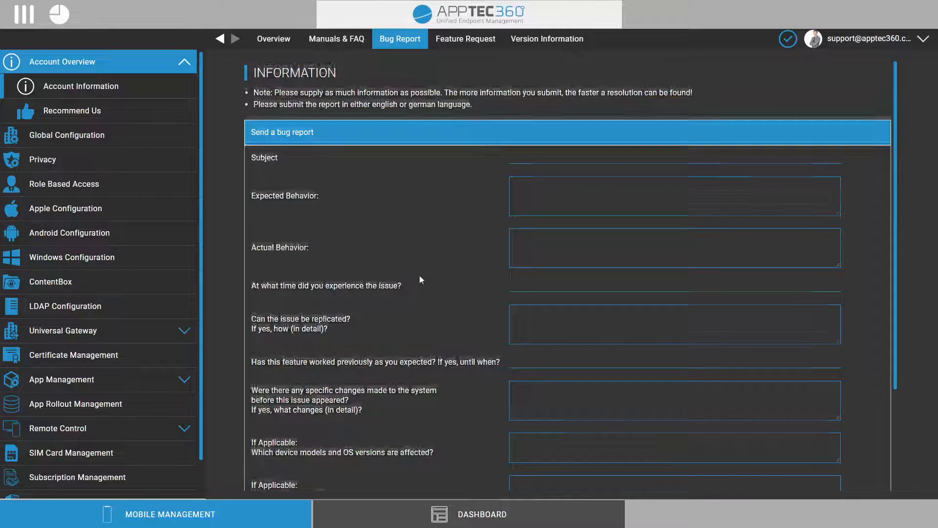
pyautogui.scroll(-3, 421, 279)
pyautogui.scroll(3, 420, 279)
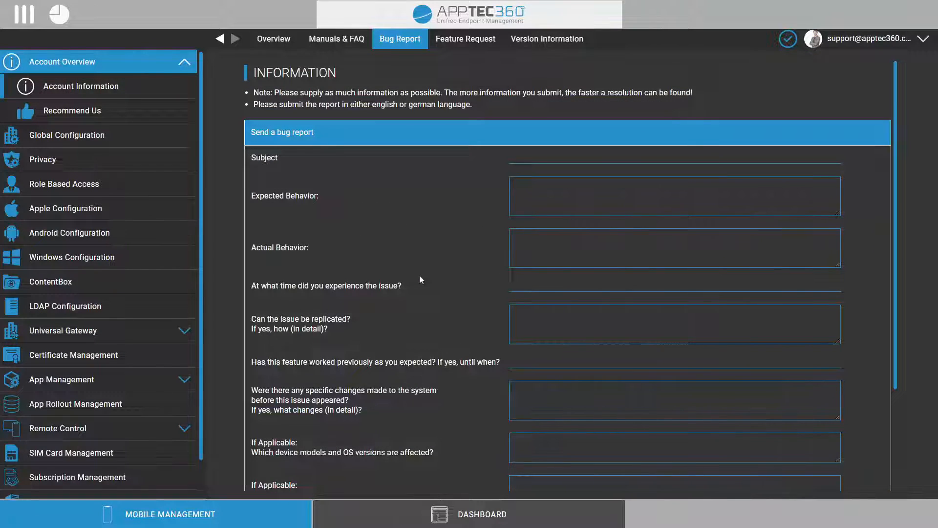
pyautogui.scroll(-3, 421, 278)
pyautogui.scroll(3, 420, 277)
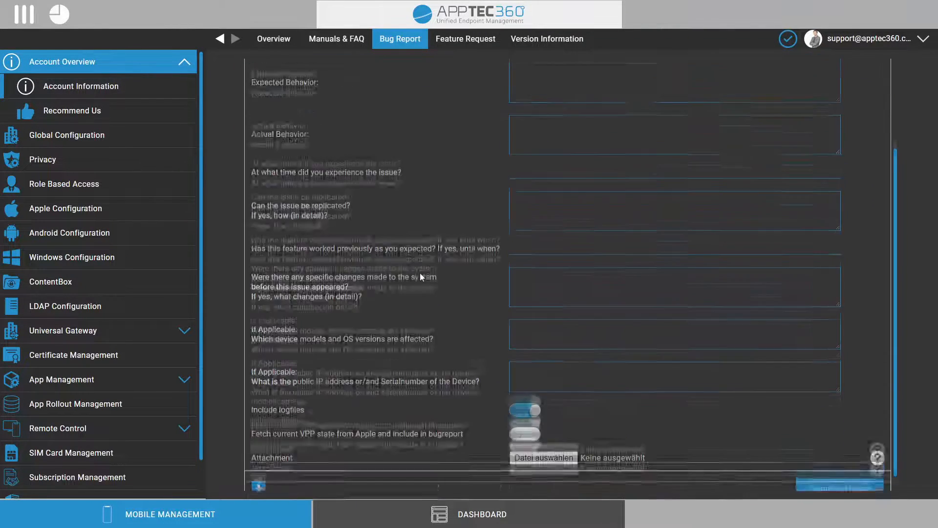
pyautogui.click(465, 39)
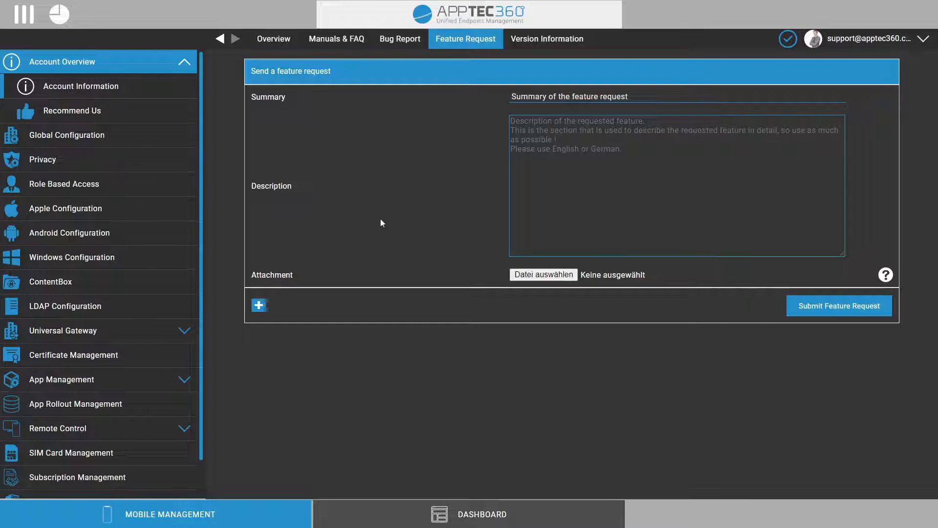
# - Unlock the GPS Access settings in the Privacy section with the access password
pyautogui.click(118, 157)
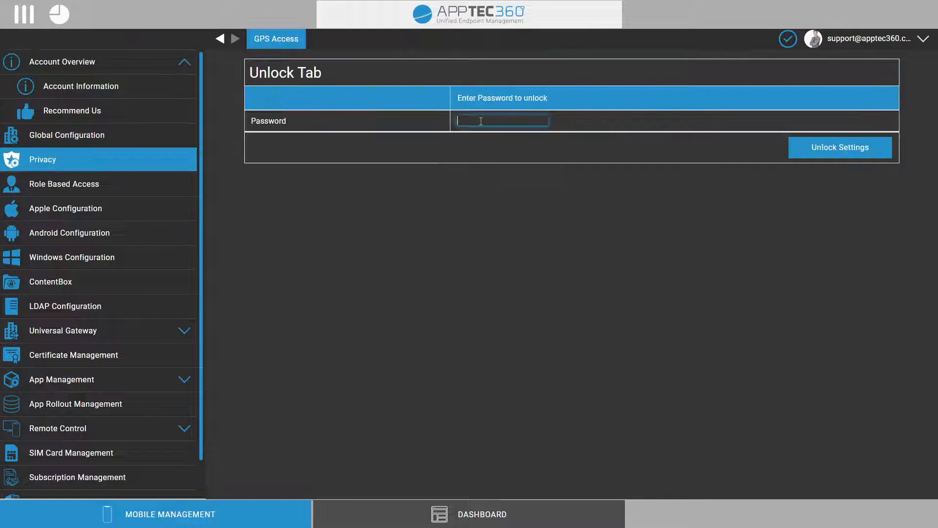
pyautogui.write('••••')
pyautogui.click(840, 149)
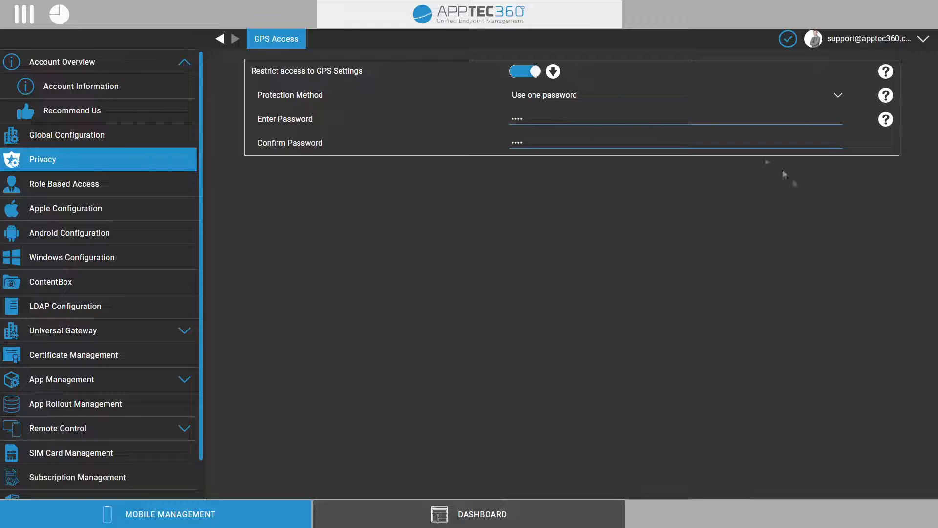
# - Try the "Use two passwords" protection method for GPS settings, and leave for Role Based Access without saving
pyautogui.click(596, 95)
pyautogui.click(564, 121)
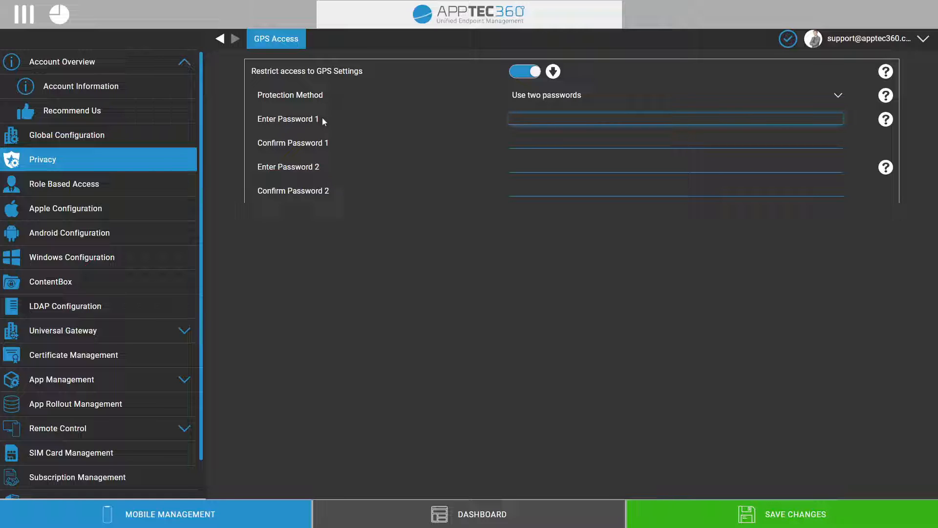
pyautogui.click(322, 169)
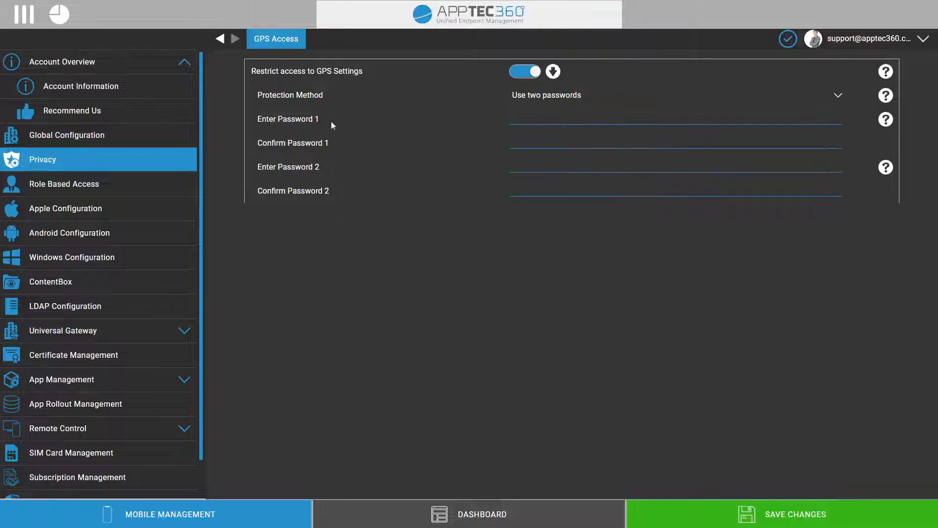
pyautogui.moveTo(330, 121); pyautogui.dragTo(237, 116)
pyautogui.moveTo(329, 171); pyautogui.dragTo(250, 169)
pyautogui.click(113, 180)
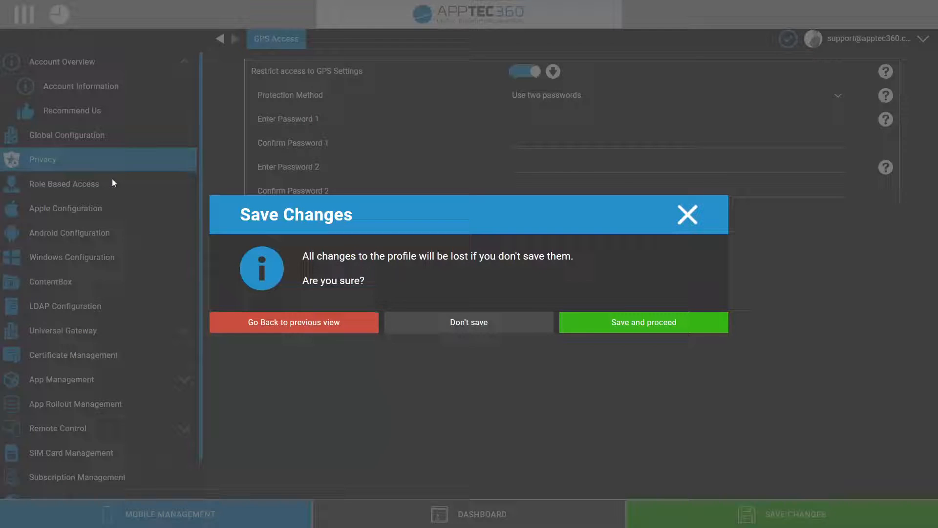
pyautogui.click(462, 326)
# - Open the Read Only role and examine its iOS permissions under Mobile Management
pyautogui.click(332, 144)
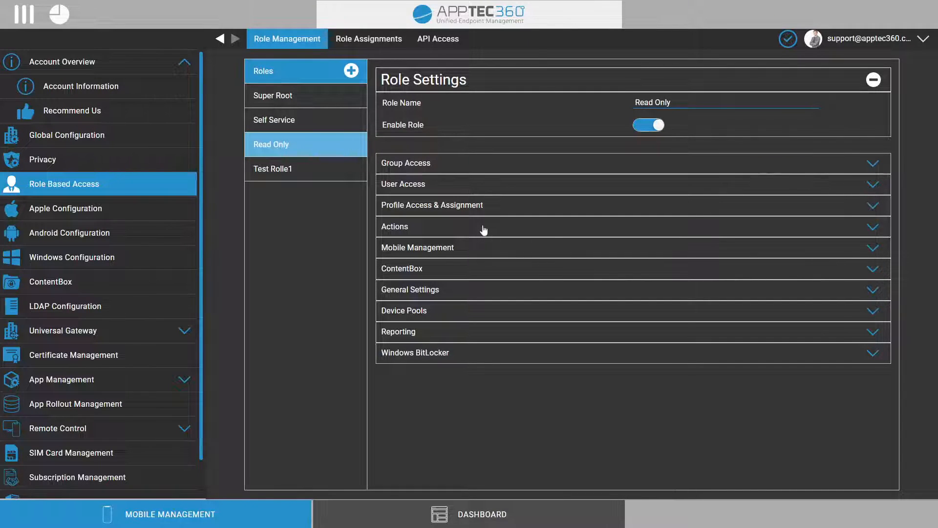
pyautogui.click(462, 254)
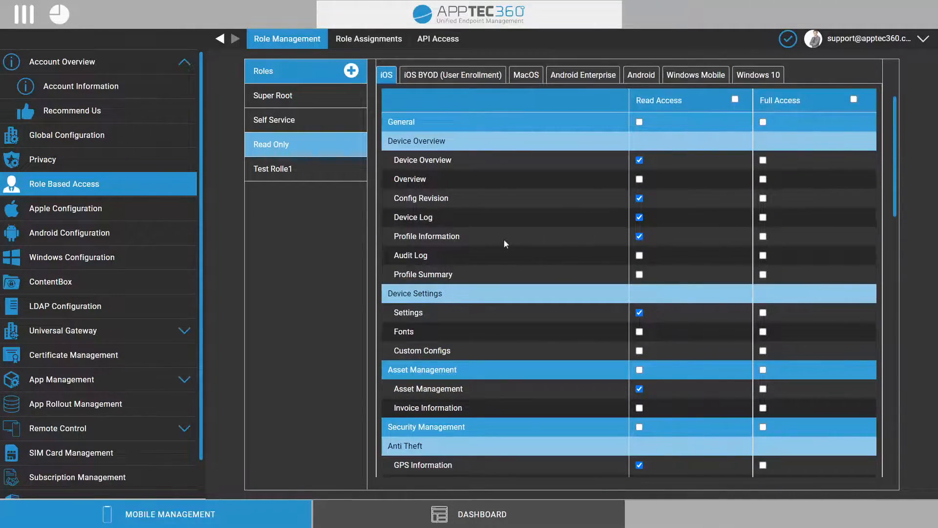
pyautogui.scroll(-10, 504, 239)
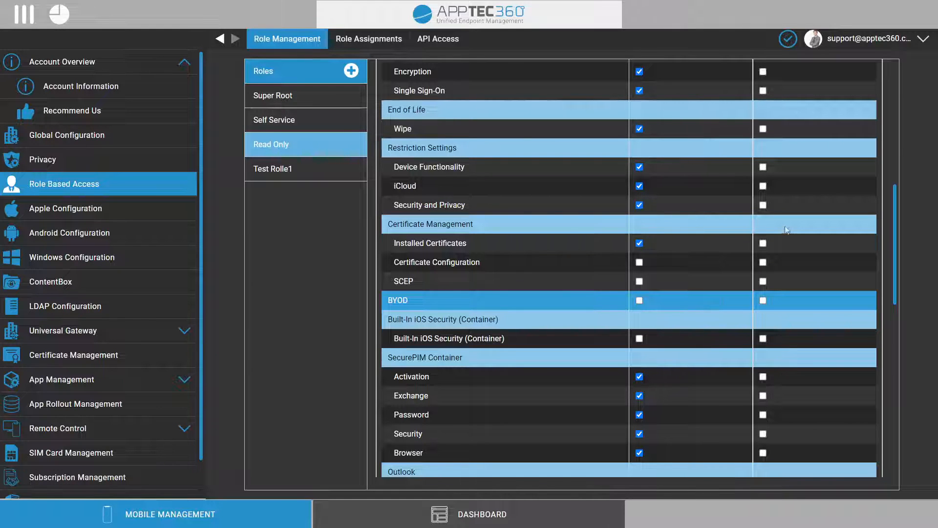
# - Try changing the Read Only role's full access to Security and Privacy, and go to Apple Configuration without saving
pyautogui.click(763, 205)
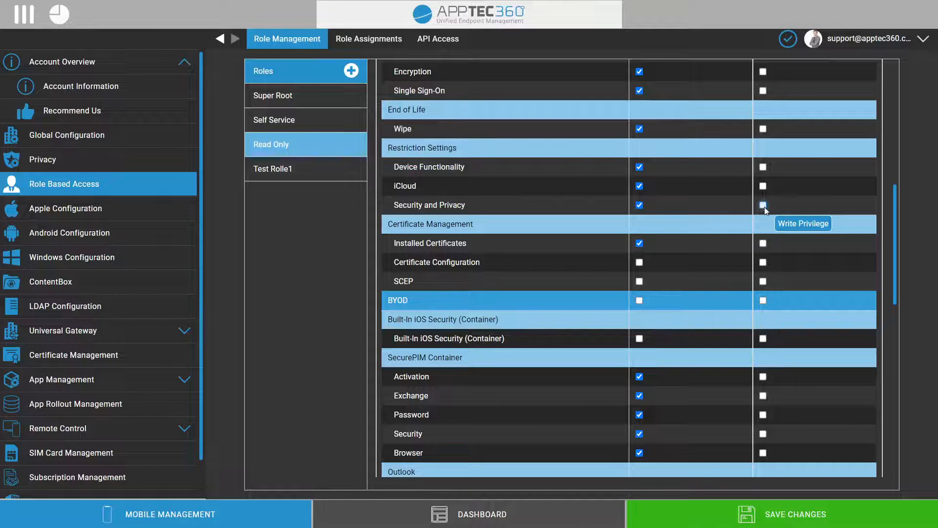
pyautogui.scroll(10, 720, 215)
pyautogui.scroll(5, 720, 215)
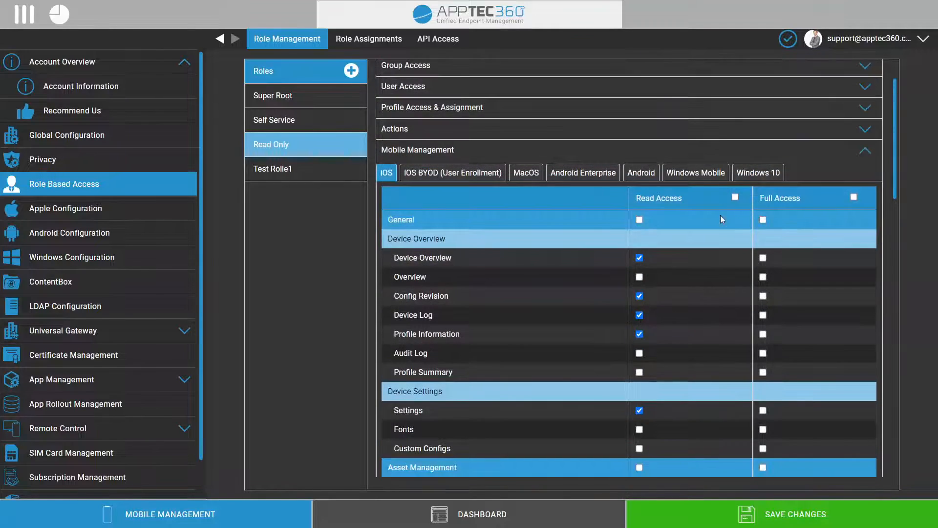
pyautogui.scroll(-4, 720, 215)
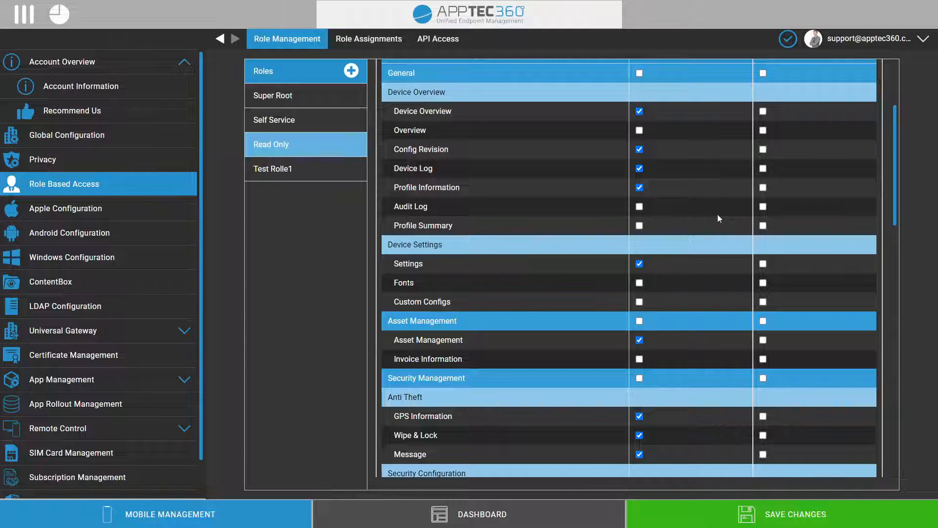
pyautogui.click(103, 206)
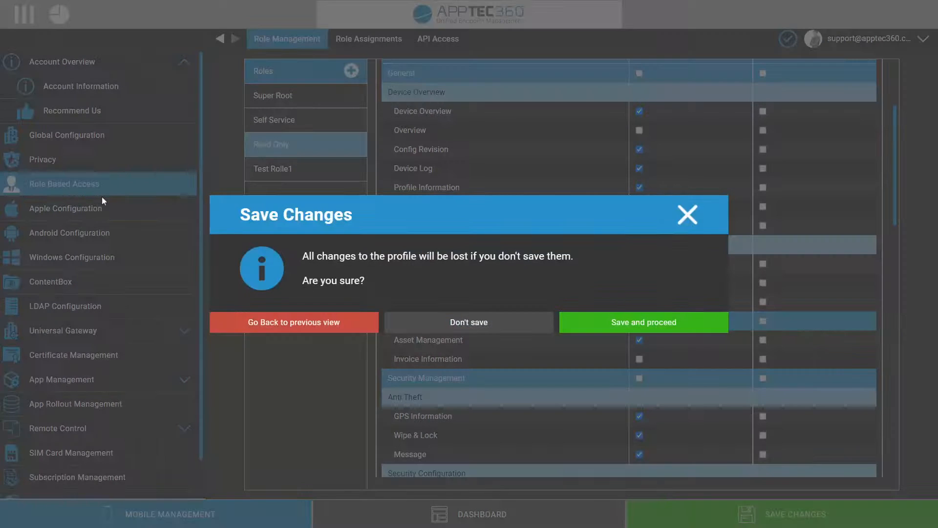
pyautogui.click(471, 332)
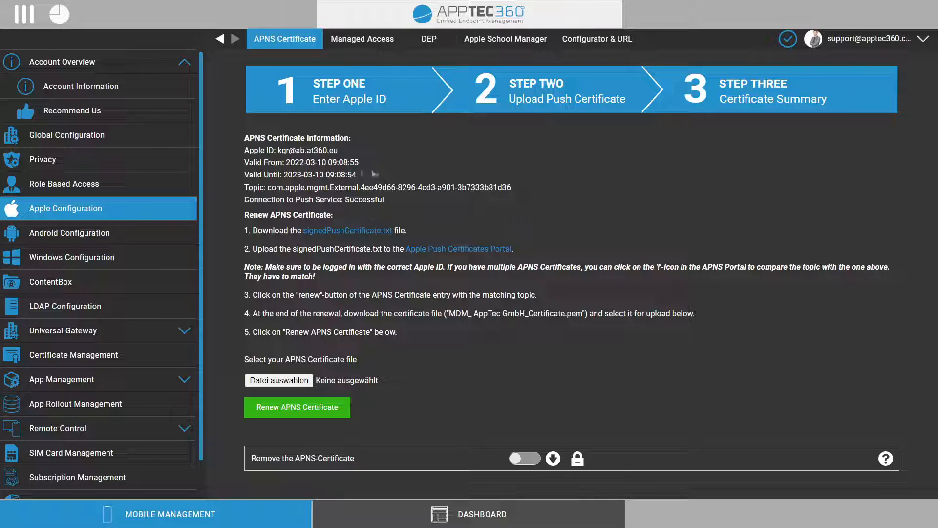
# - Check the validity end date of the APNS certificate
pyautogui.moveTo(374, 174); pyautogui.dragTo(240, 178)
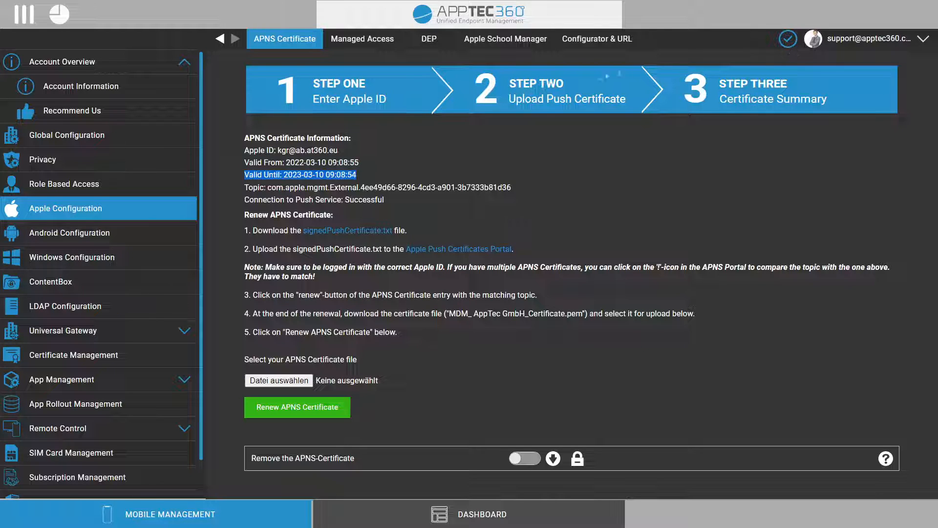
pyautogui.click(403, 211)
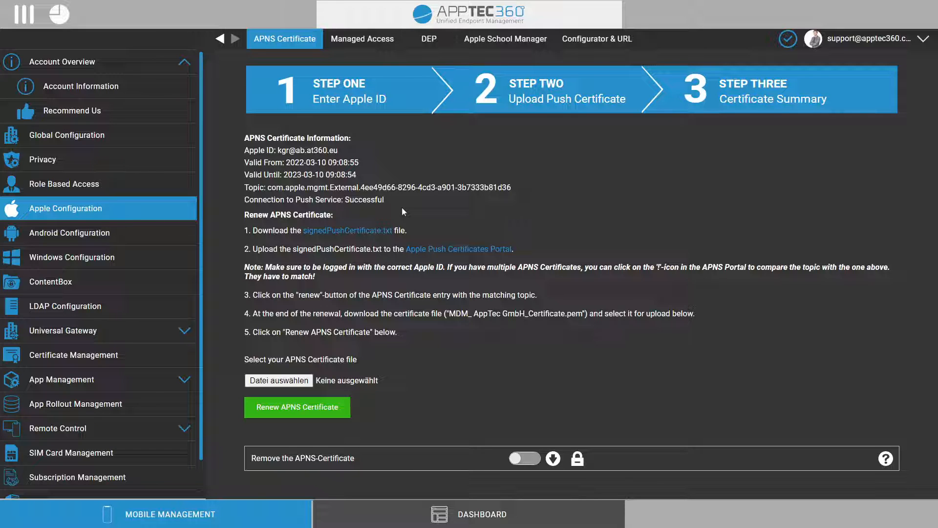
# - Review the imported DEP servers and the DEP servers used for Apple School Manager
pyautogui.click(429, 38)
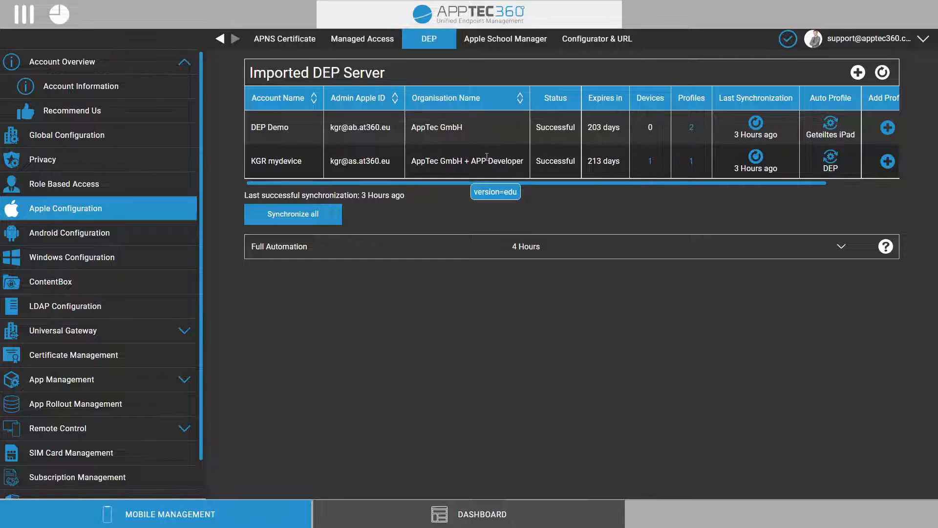
pyautogui.click(513, 47)
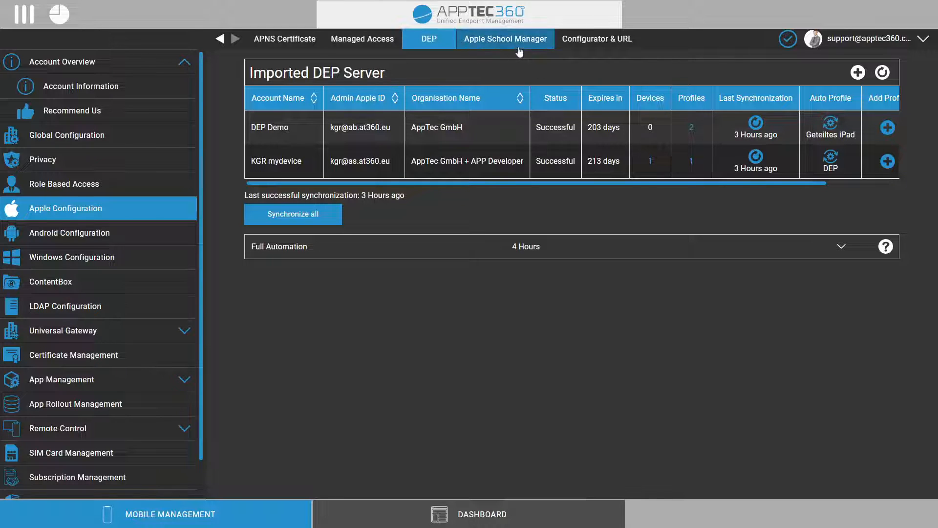
pyautogui.click(439, 51)
pyautogui.click(461, 43)
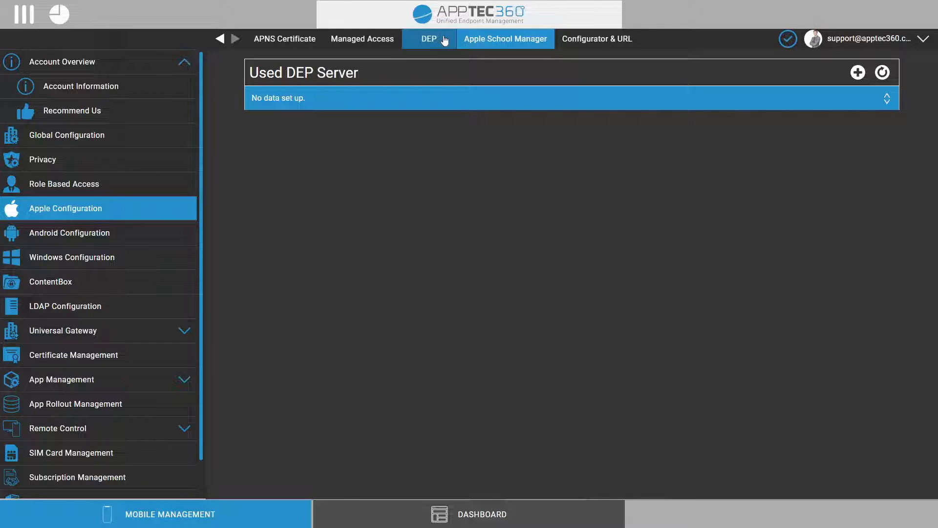
pyautogui.click(445, 41)
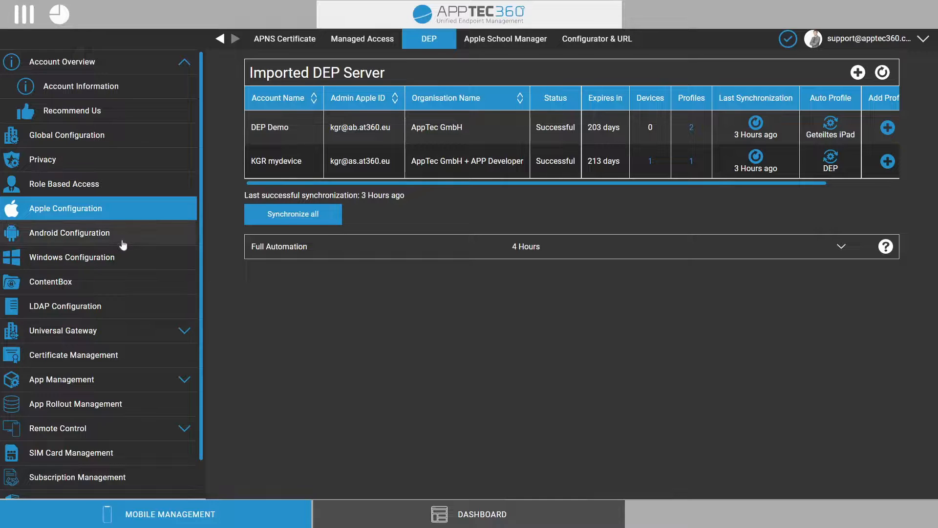
# - View the Apple Configurator and enrollment URL settings, and open the Android Configuration
pyautogui.click(597, 39)
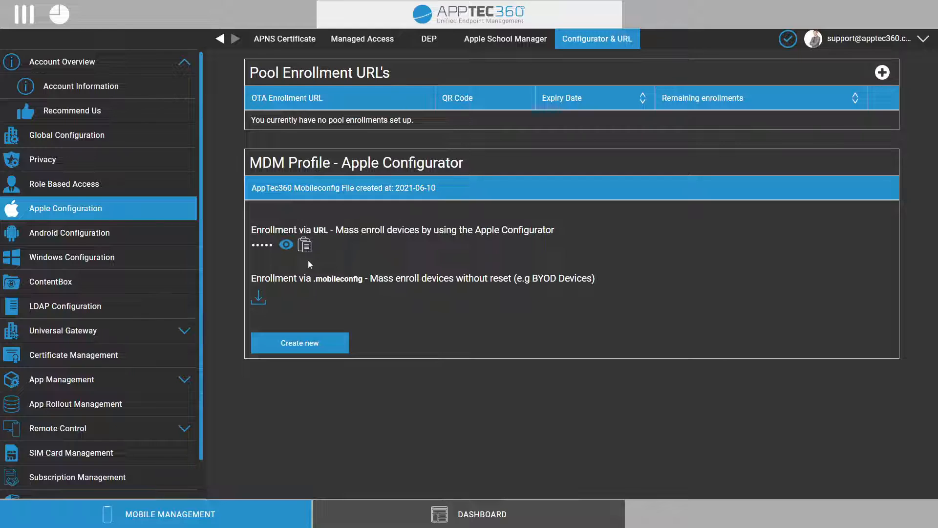
pyautogui.click(97, 236)
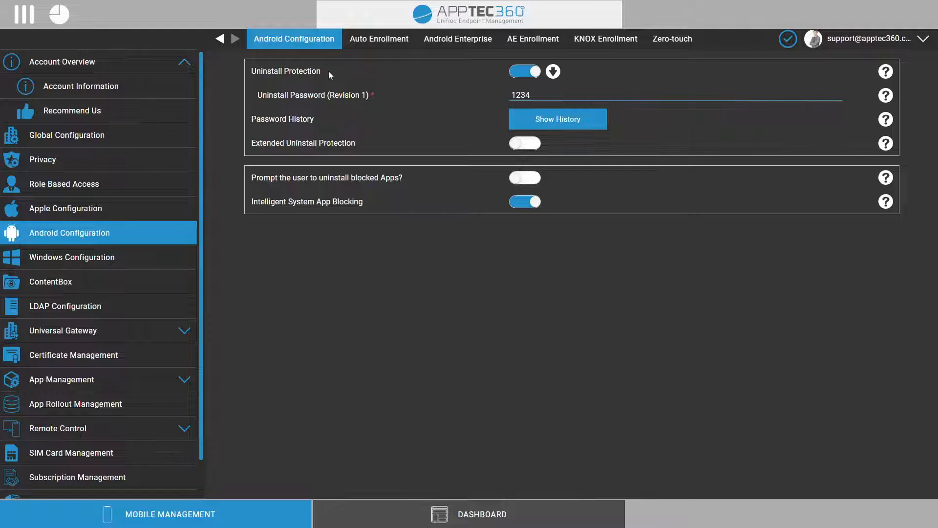
# - Try switching Uninstall Protection off and back on in the Android Configuration
pyautogui.click(527, 73)
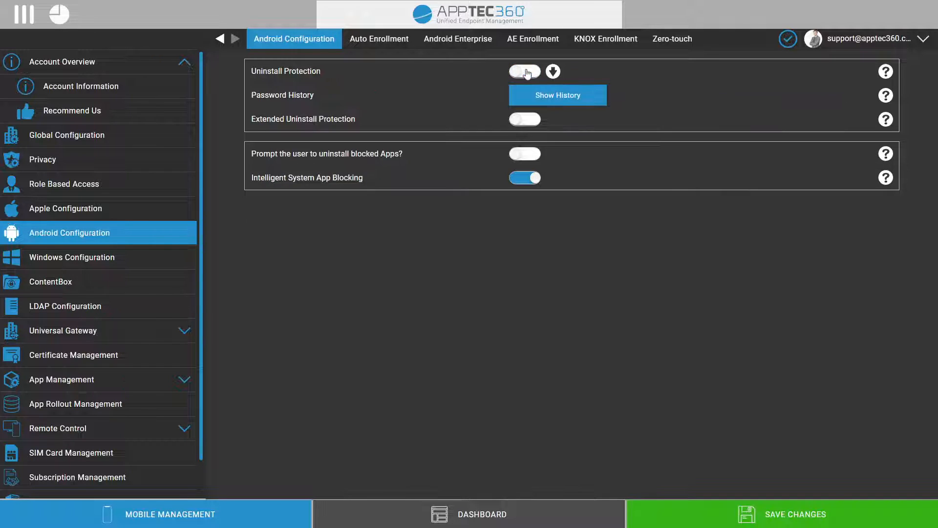
pyautogui.click(527, 73)
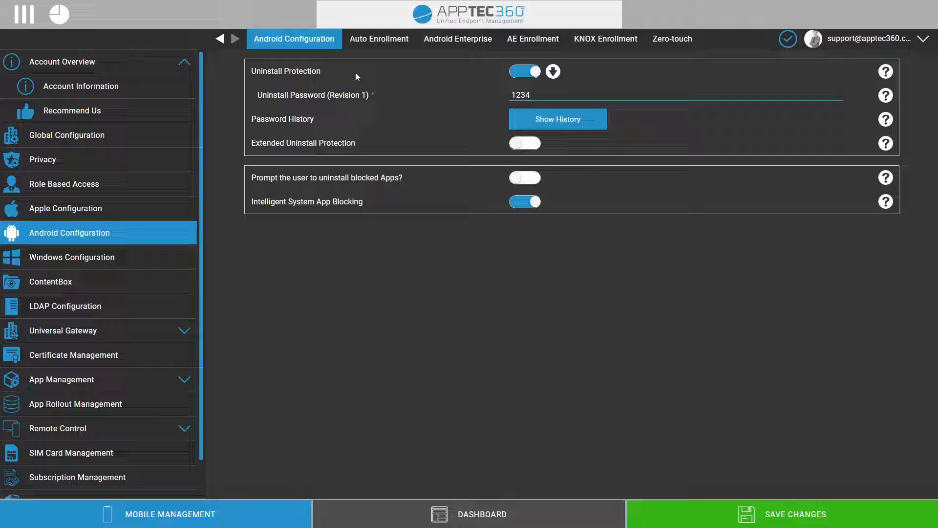
pyautogui.click(536, 77)
pyautogui.click(536, 77)
pyautogui.click(536, 77)
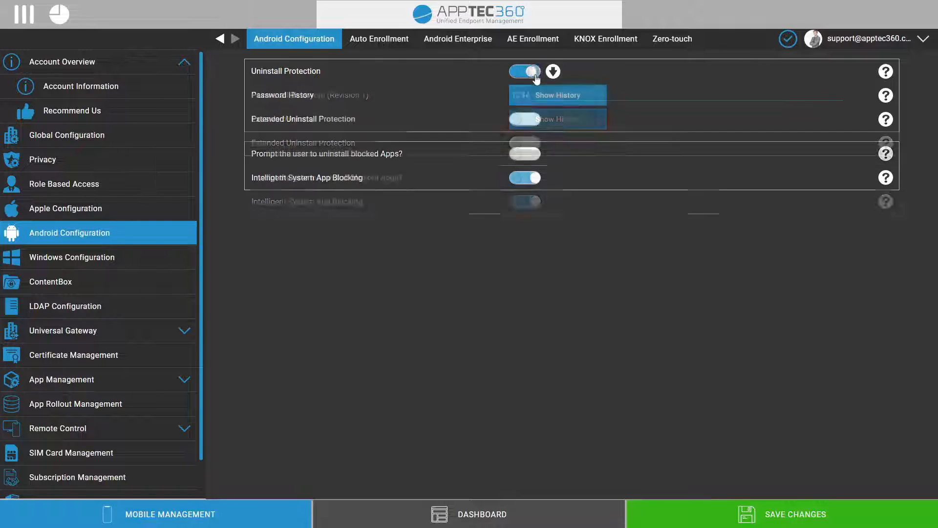
pyautogui.click(536, 78)
pyautogui.click(537, 78)
pyautogui.click(536, 77)
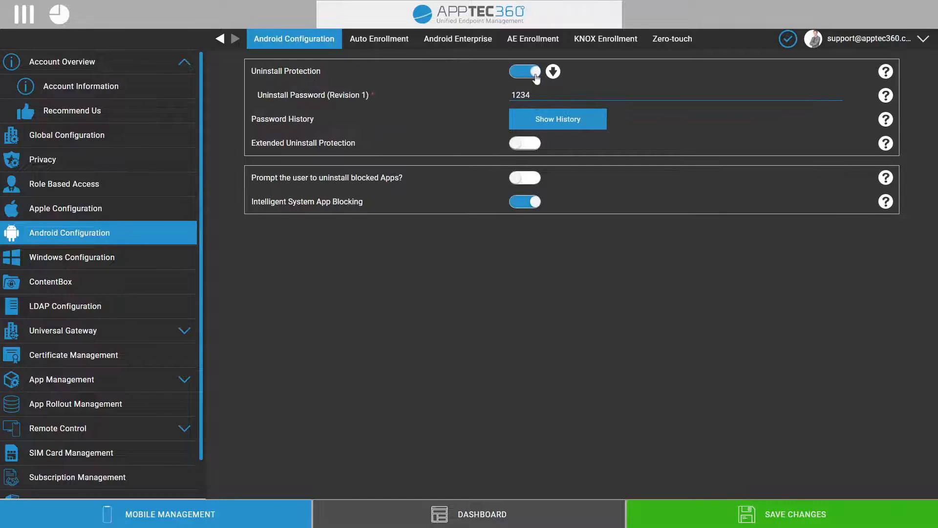
# - Review the Uninstall Protection and Uninstall Password settings, and open the Android Enterprise status and overview
pyautogui.moveTo(326, 73); pyautogui.dragTo(388, 74)
pyautogui.click(286, 94)
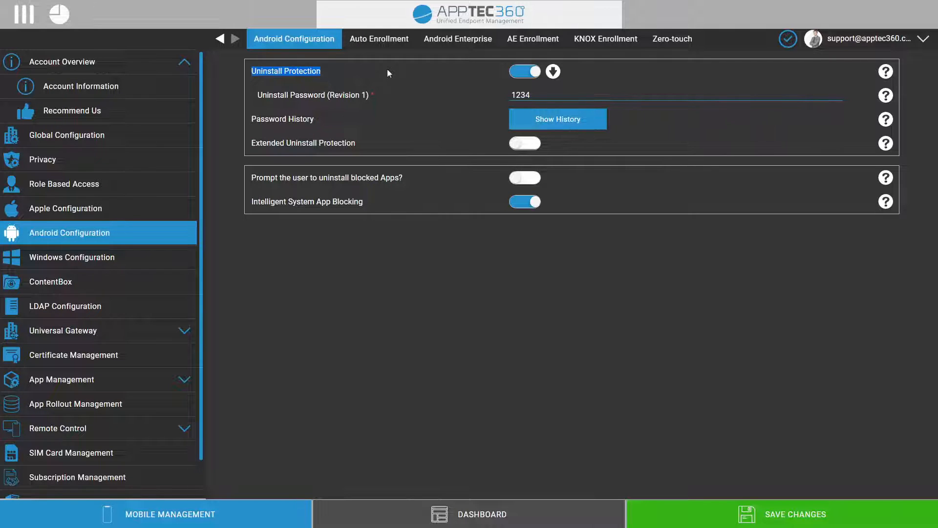
pyautogui.moveTo(256, 96); pyautogui.dragTo(326, 98)
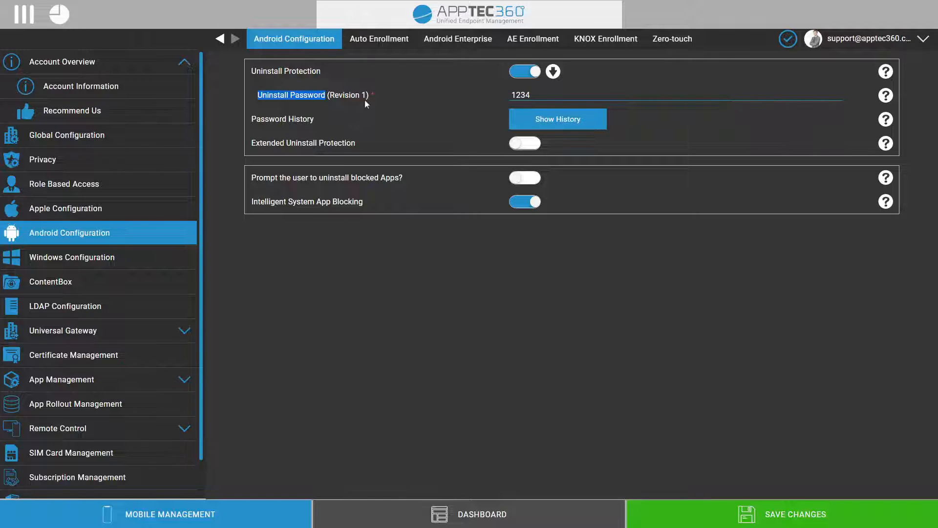
pyautogui.click(458, 43)
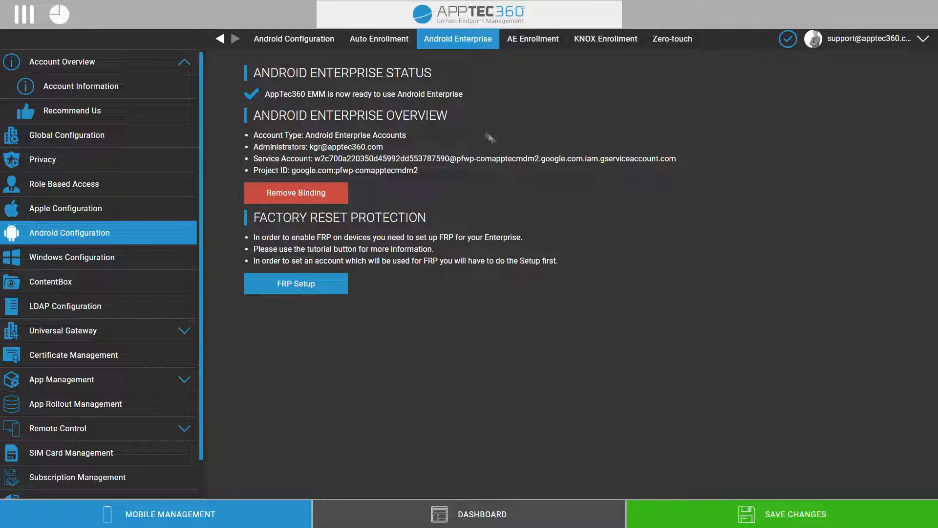
# - Review the AE Enrollment instructions for the QR code method and generate the Device Owner Mode provisioning QR code
pyautogui.click(531, 42)
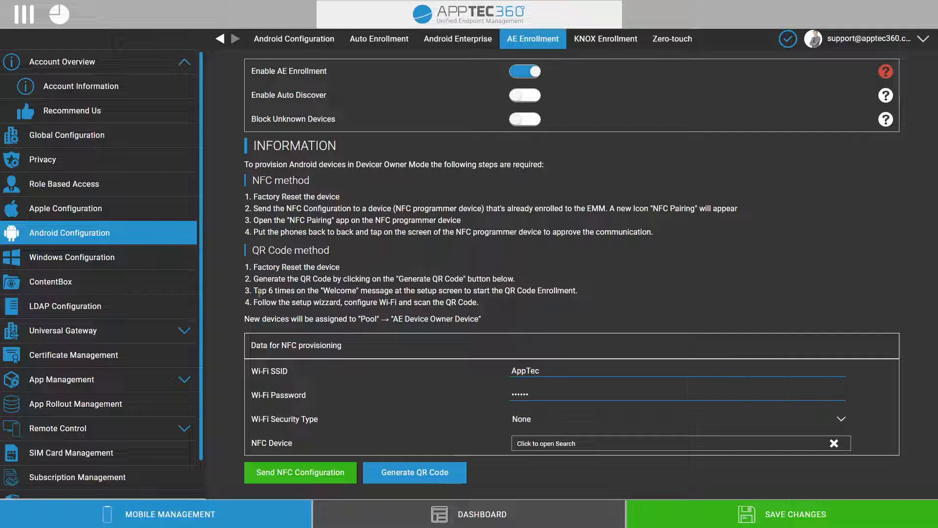
pyautogui.moveTo(255, 291); pyautogui.dragTo(606, 299)
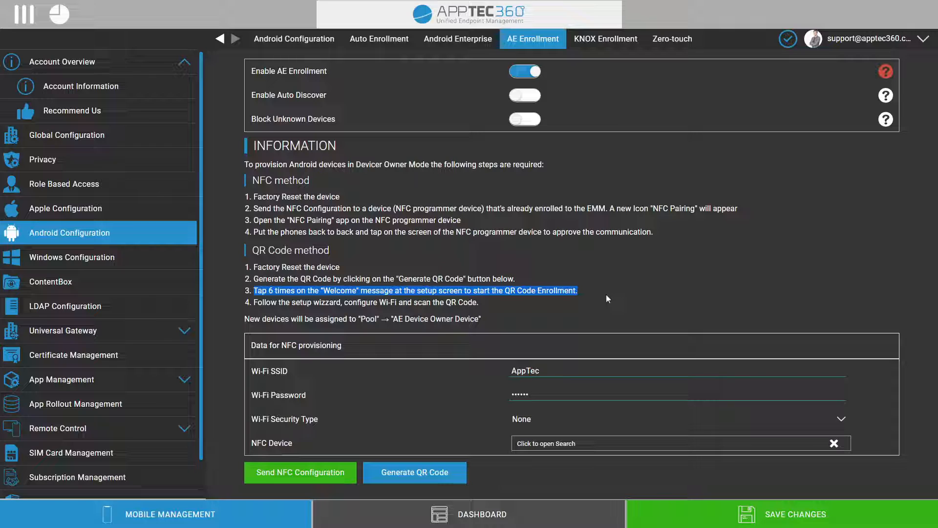
pyautogui.click(538, 280)
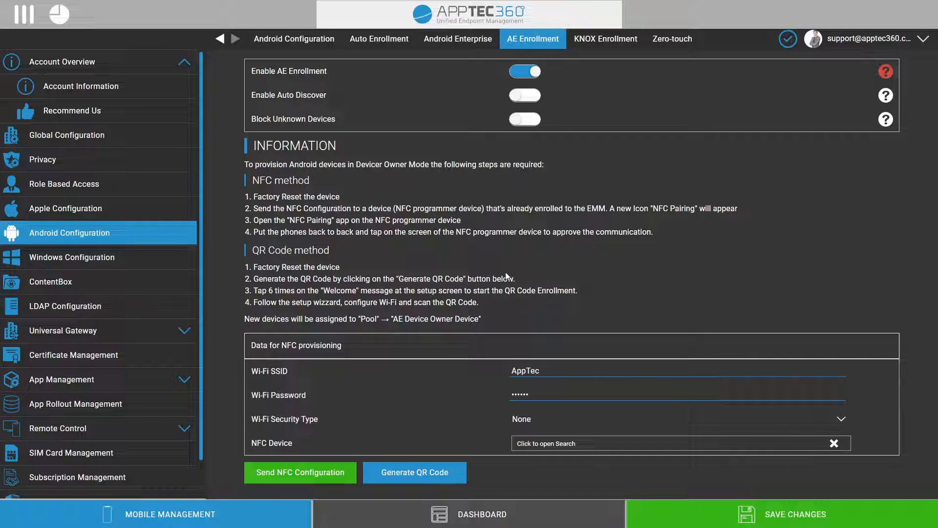
pyautogui.click(431, 483)
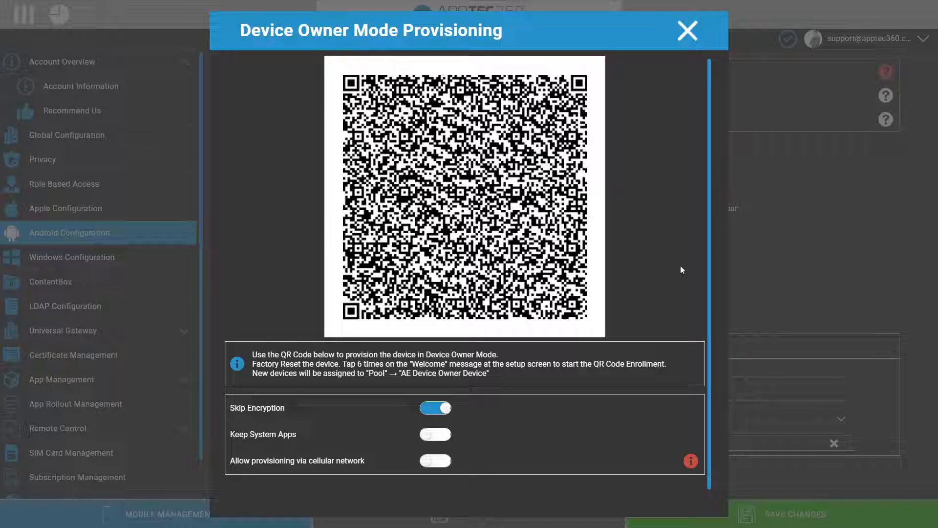
pyautogui.click(687, 31)
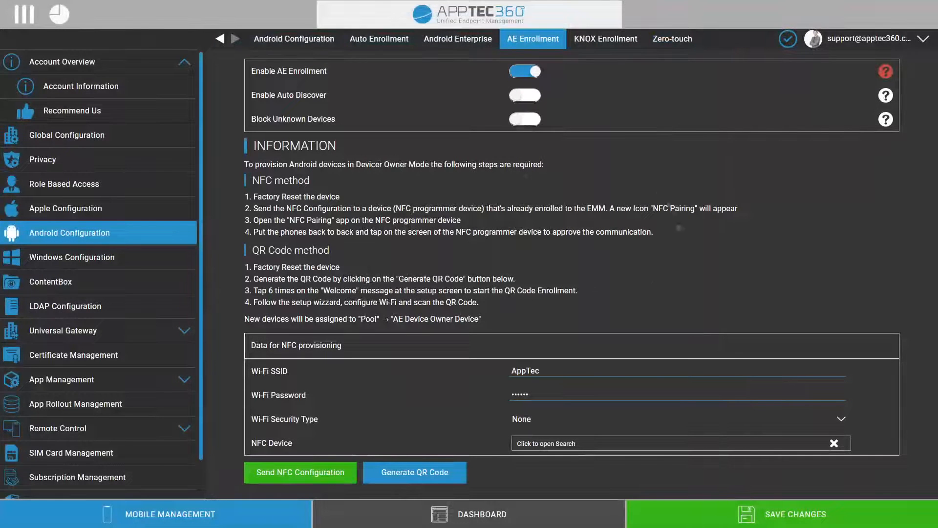
# - View the KNOX Enrollment settings and the Zero-touch setup instructions
pyautogui.click(614, 49)
pyautogui.click(654, 48)
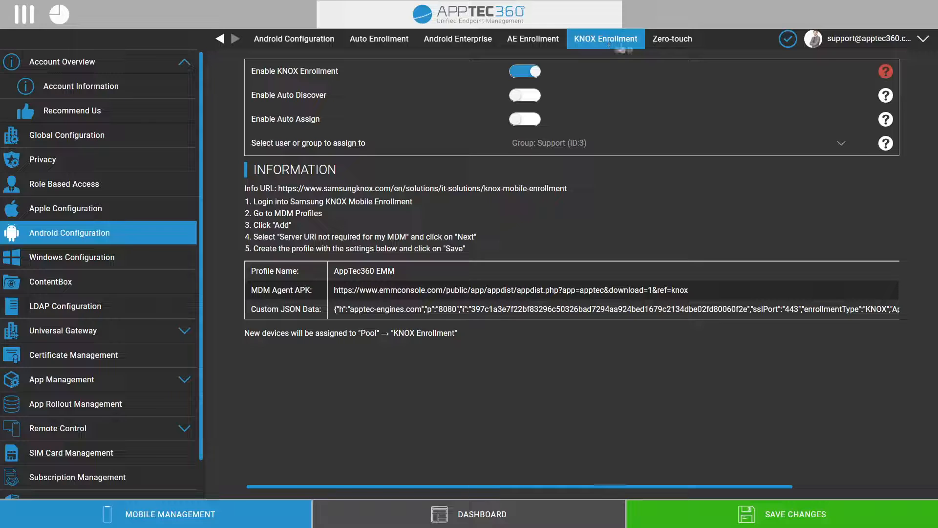
pyautogui.click(673, 38)
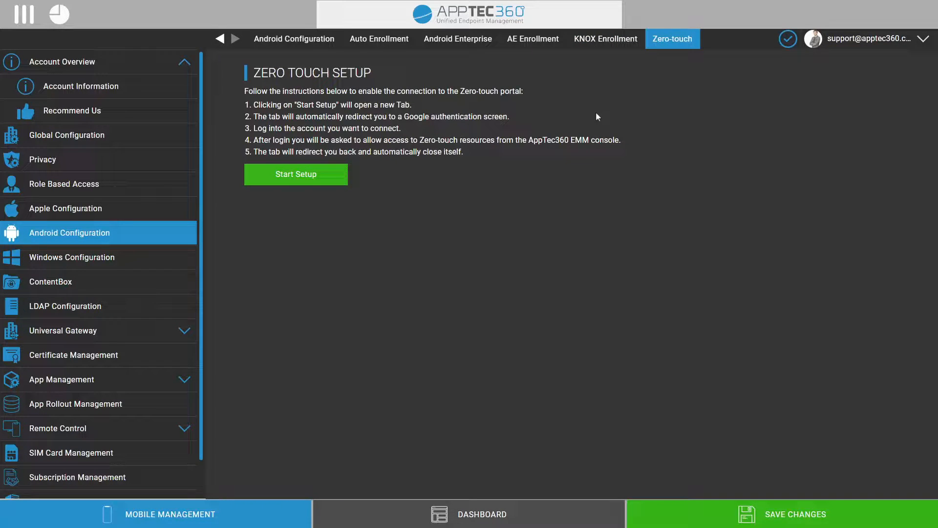
pyautogui.click(627, 46)
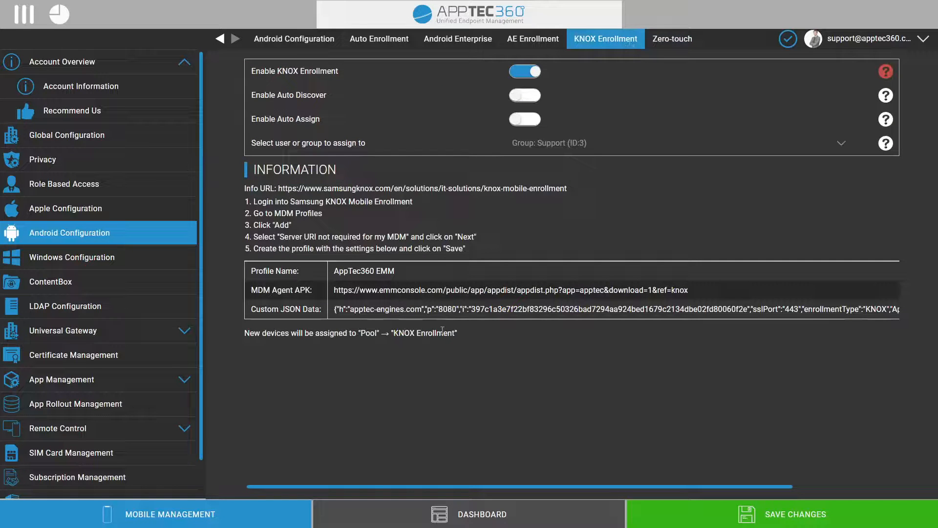
# - View the ContentBox configuration without saving the Android changes, and go to the LDAP Configuration
pyautogui.click(128, 293)
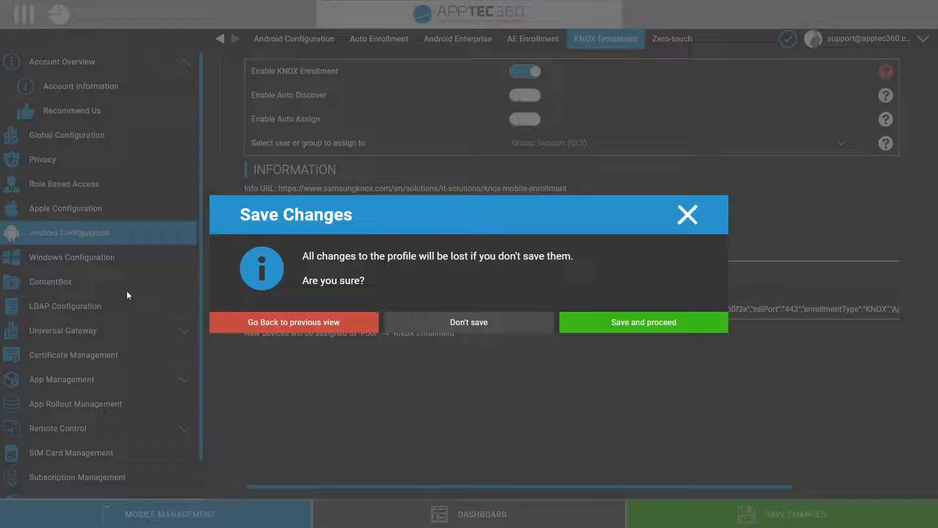
pyautogui.click(490, 328)
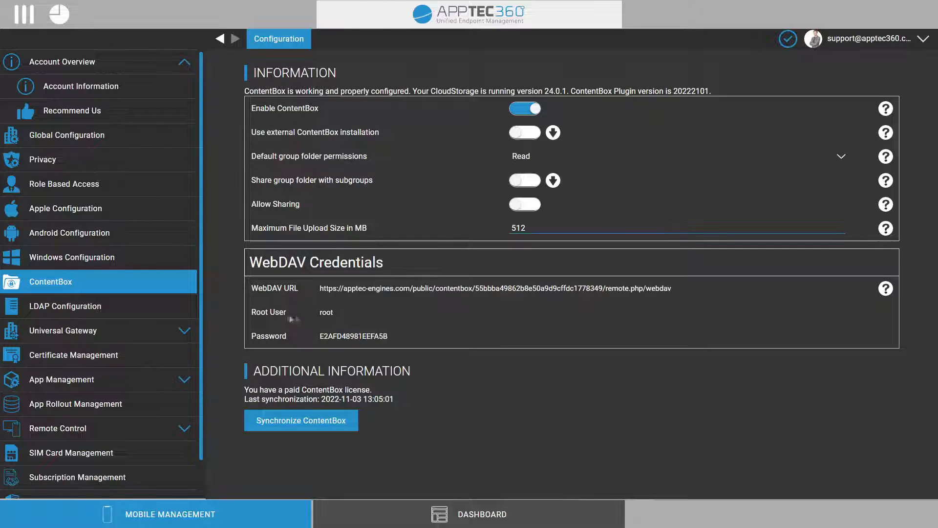
pyautogui.click(176, 317)
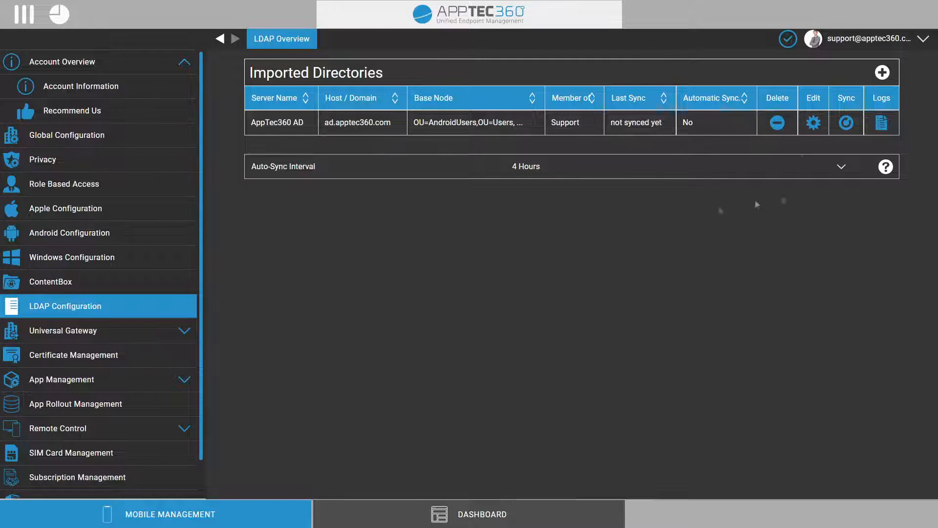
# - Examine the AppTec360 AD directory's LDAP server settings, including the LDAP Filter, and close them without saving
pyautogui.click(814, 123)
pyautogui.click(495, 241)
pyautogui.scroll(-2, 495, 240)
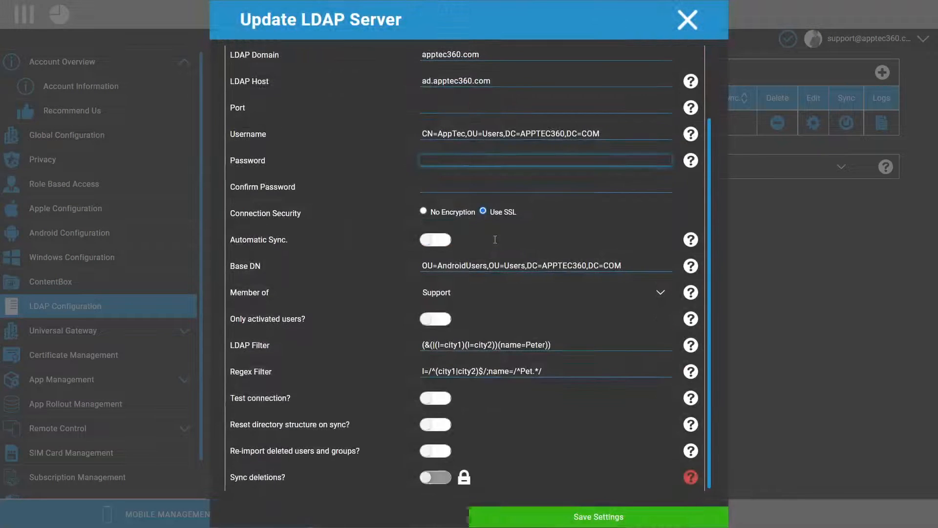
pyautogui.scroll(2, 495, 240)
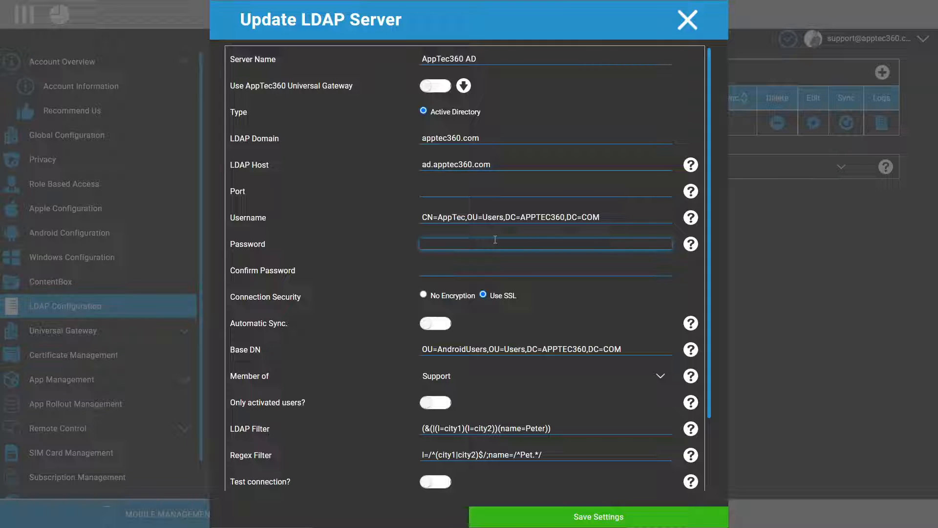
pyautogui.scroll(-3, 496, 225)
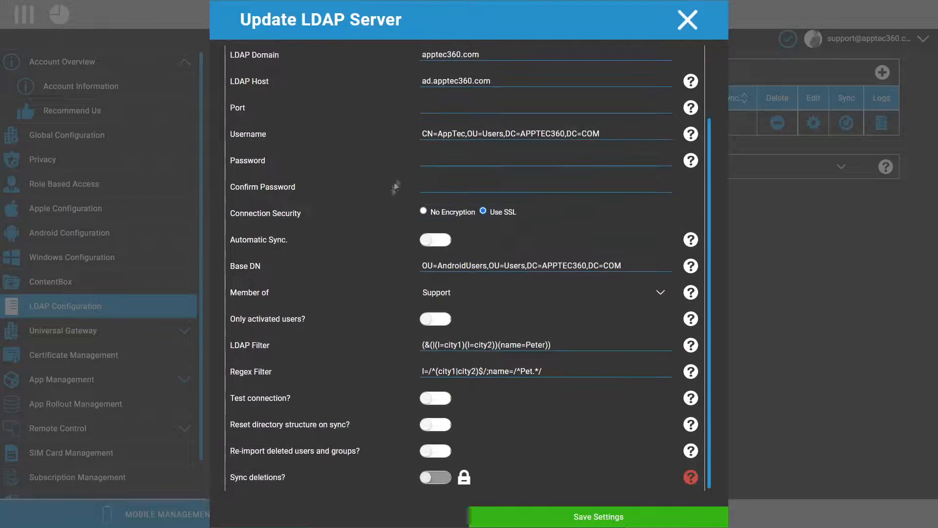
pyautogui.scroll(3, 352, 167)
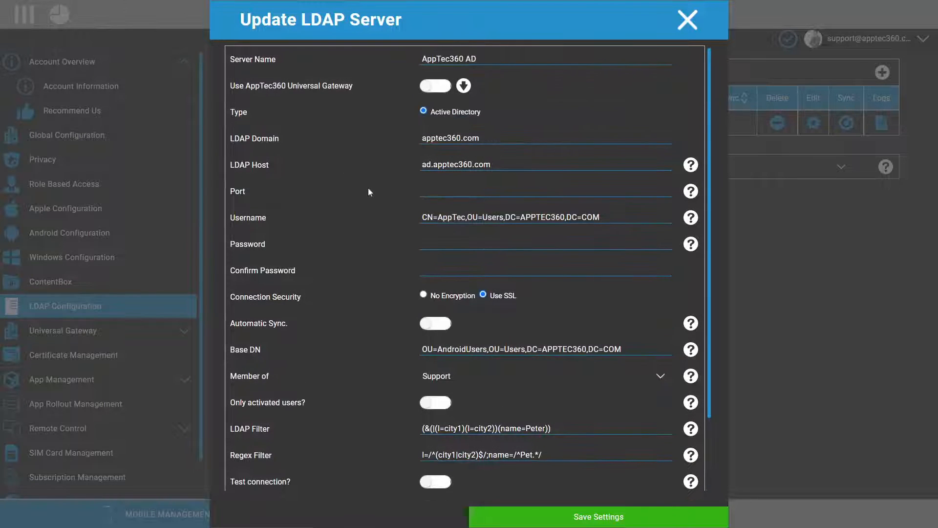
pyautogui.scroll(-3, 368, 191)
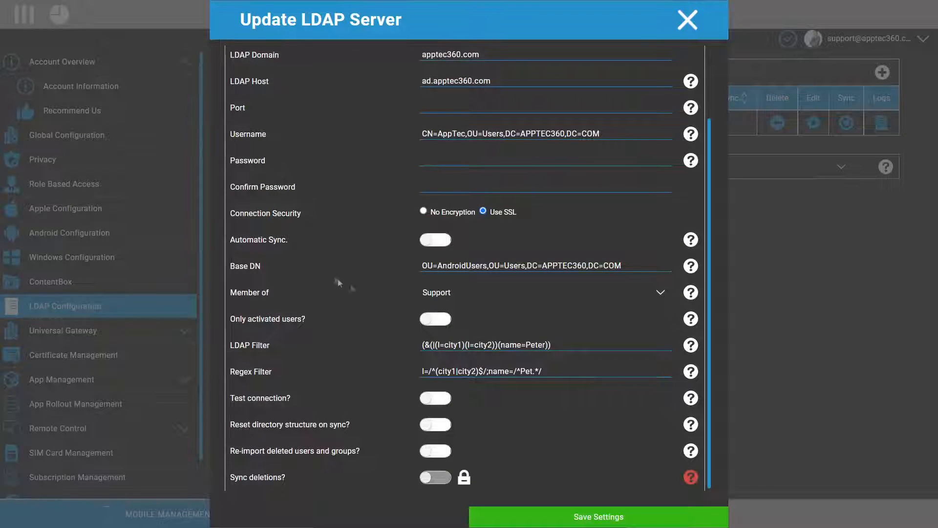
pyautogui.moveTo(630, 350); pyautogui.dragTo(405, 350)
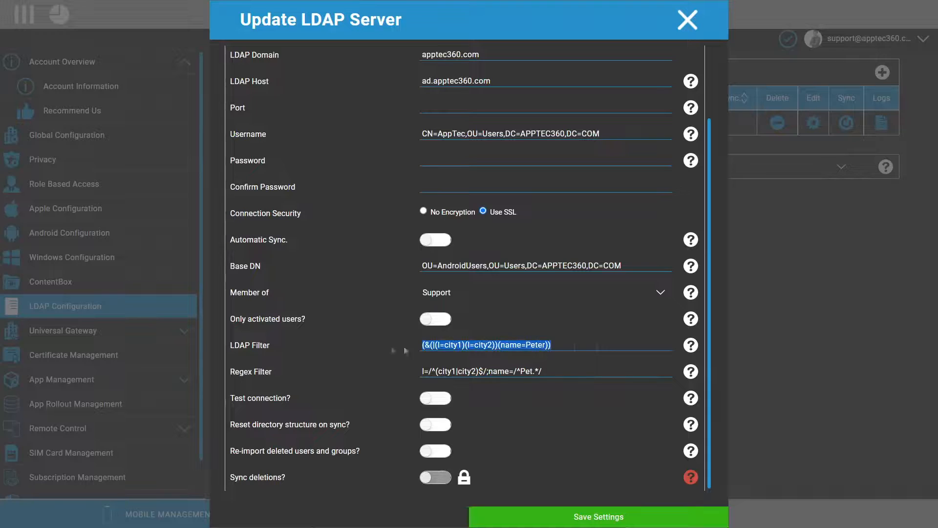
pyautogui.click(588, 341)
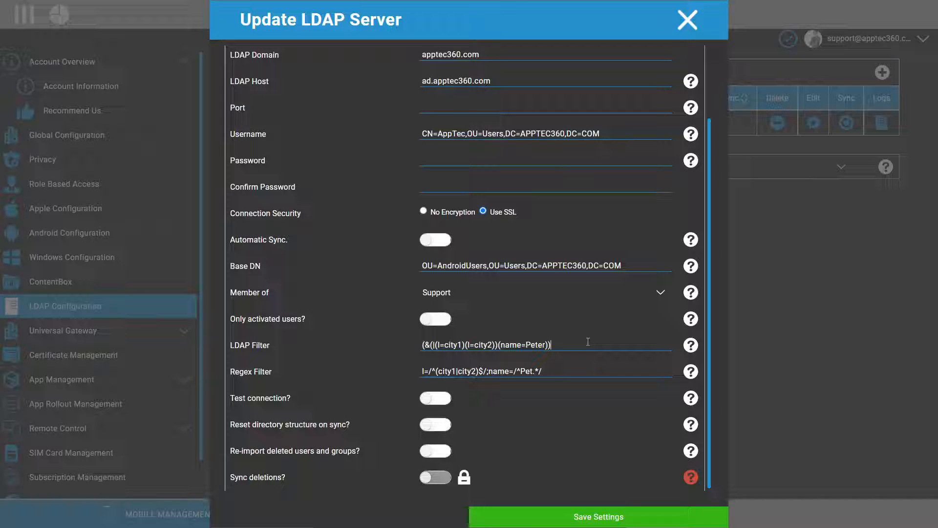
pyautogui.scroll(3, 486, 363)
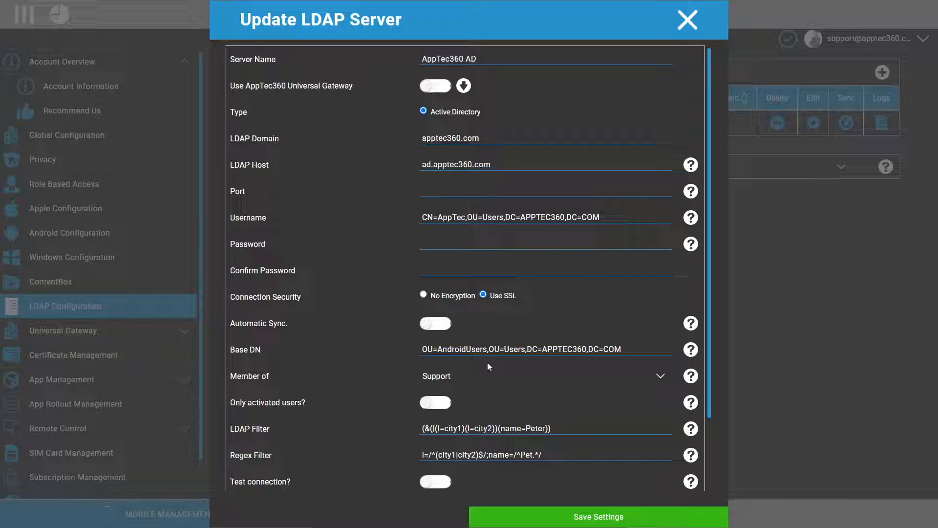
pyautogui.scroll(-3, 488, 361)
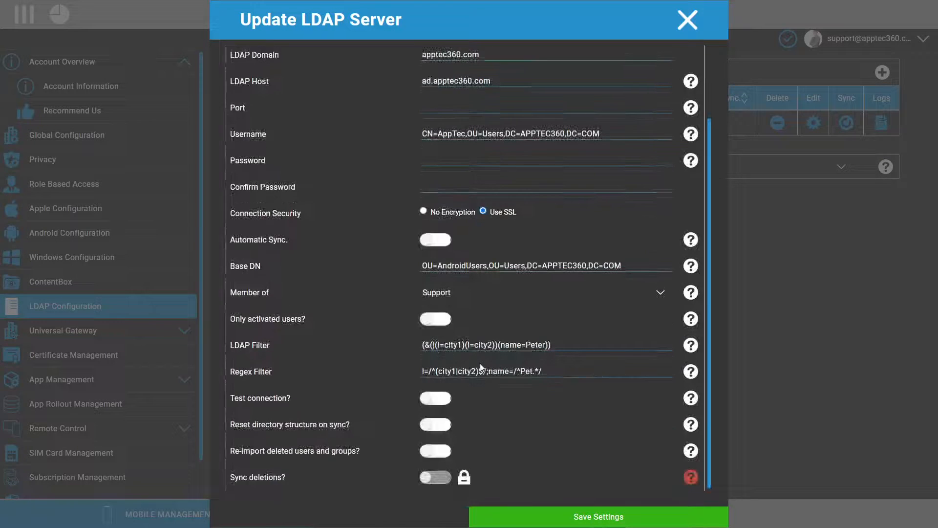
pyautogui.scroll(3, 481, 367)
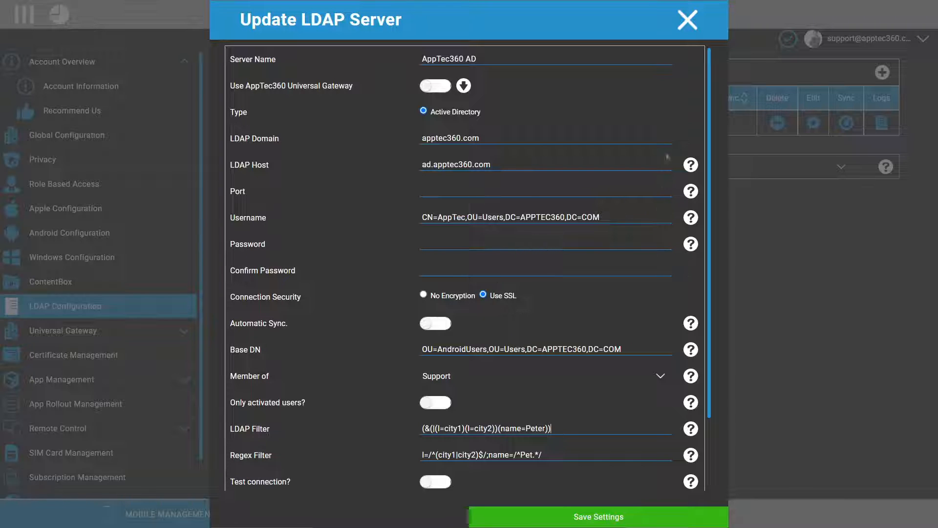
pyautogui.click(689, 19)
# - View the Universal Gateway's Gateway Overview and its E-Mail Settings
pyautogui.click(109, 337)
pyautogui.click(102, 312)
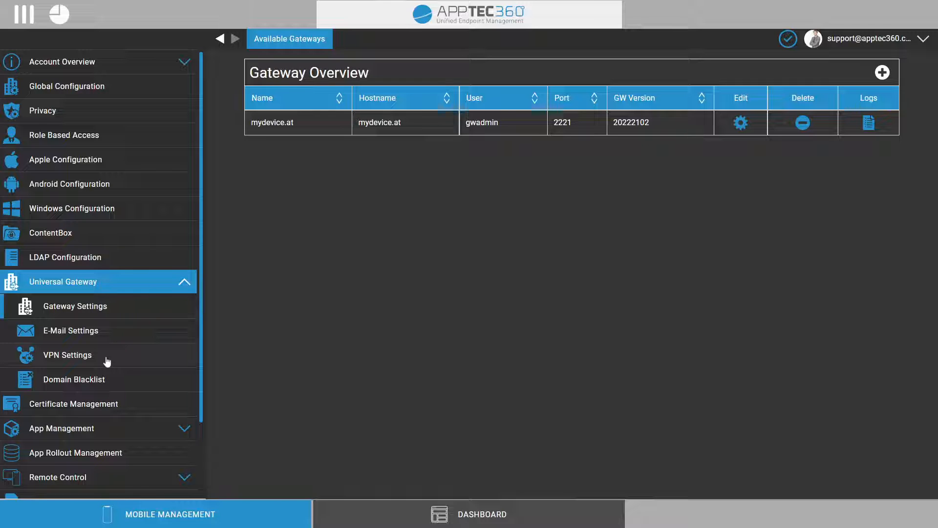
pyautogui.click(113, 340)
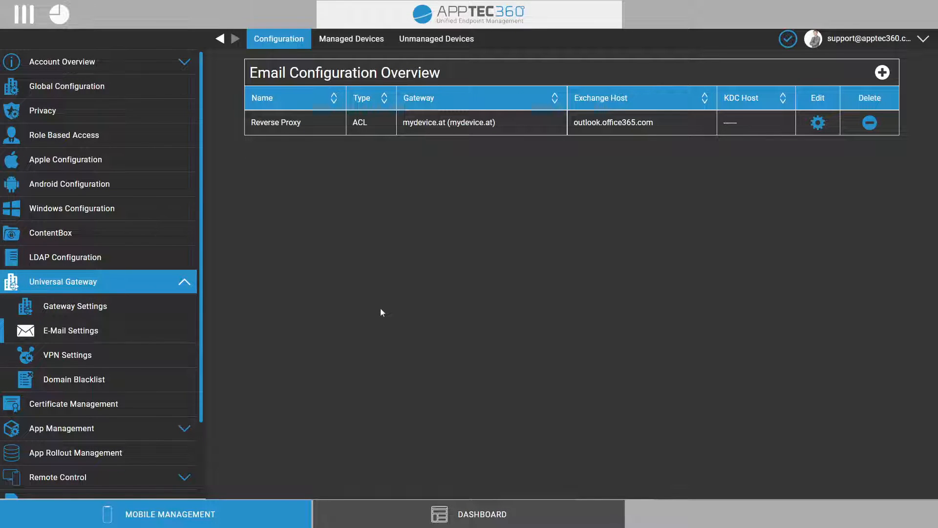
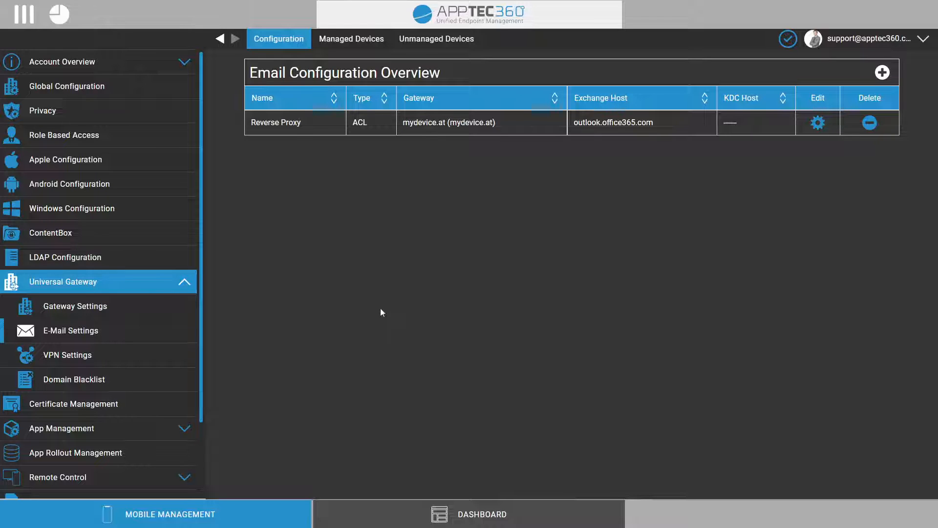
# - Preview the fields of a new Kerberos email configuration without adding it, and open the VPN Settings
pyautogui.click(882, 72)
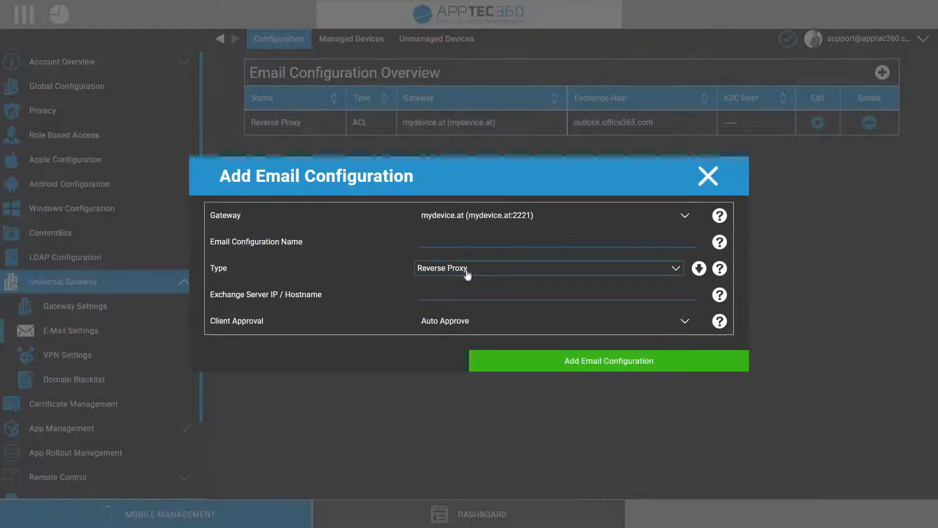
pyautogui.click(448, 269)
pyautogui.click(443, 297)
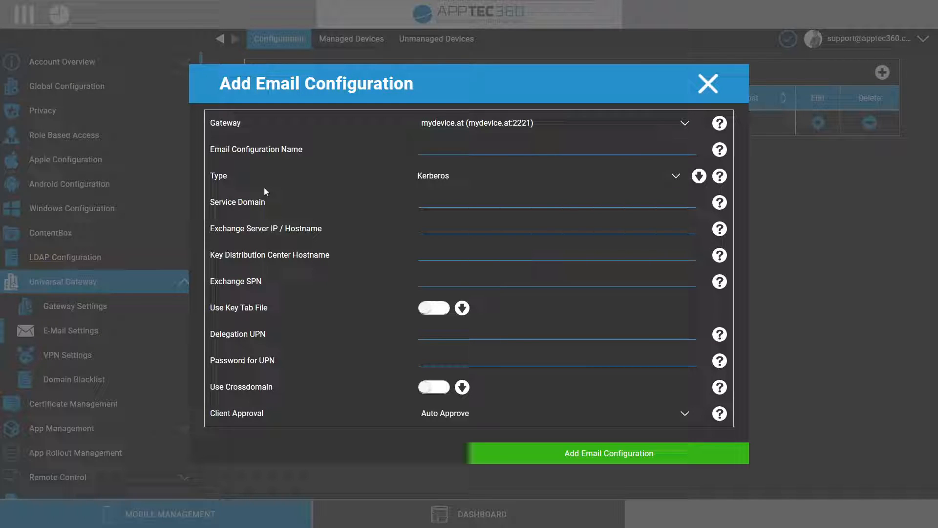
pyautogui.click(708, 84)
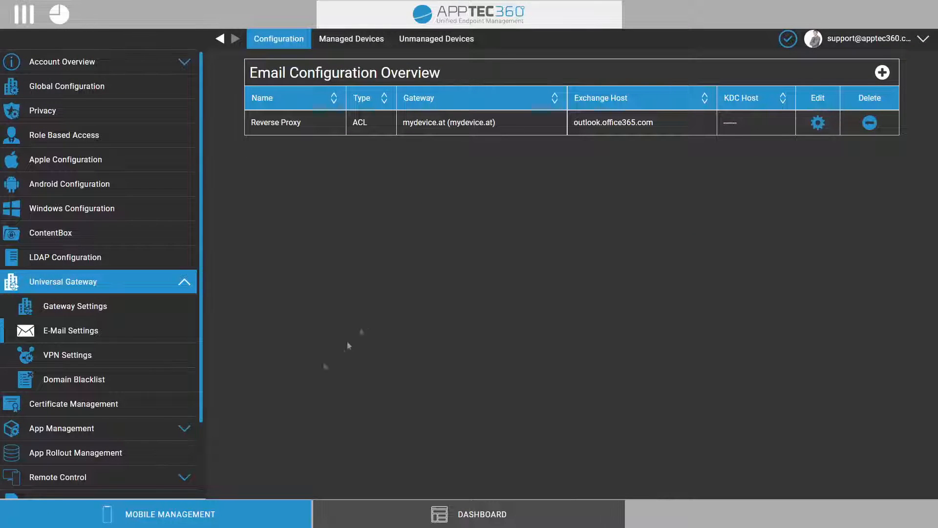
pyautogui.click(78, 360)
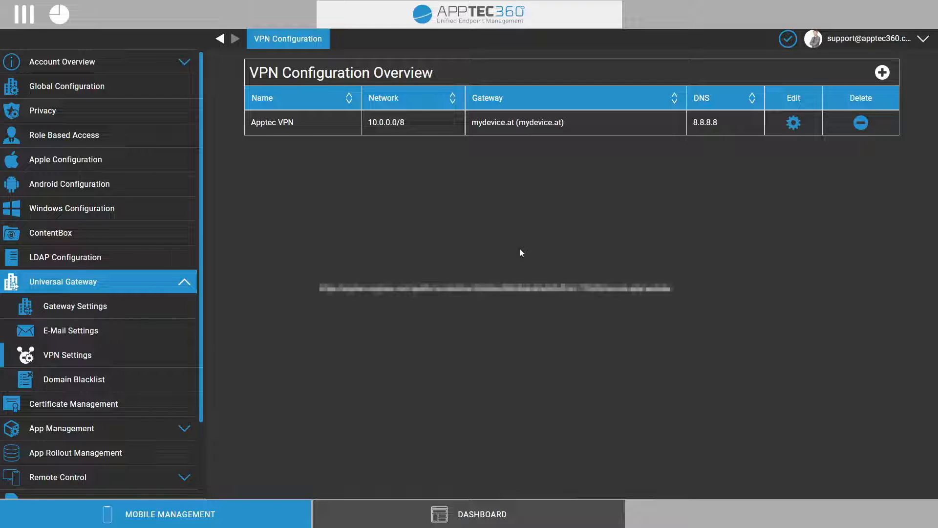
# - View the Gateway Blacklist Configurations, and open the In-House App DB under App Management
pyautogui.click(93, 387)
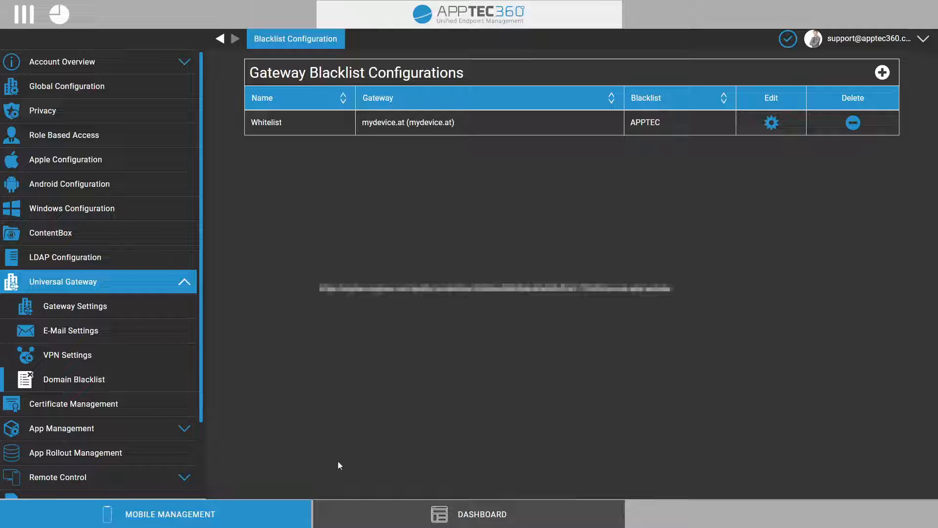
pyautogui.click(105, 425)
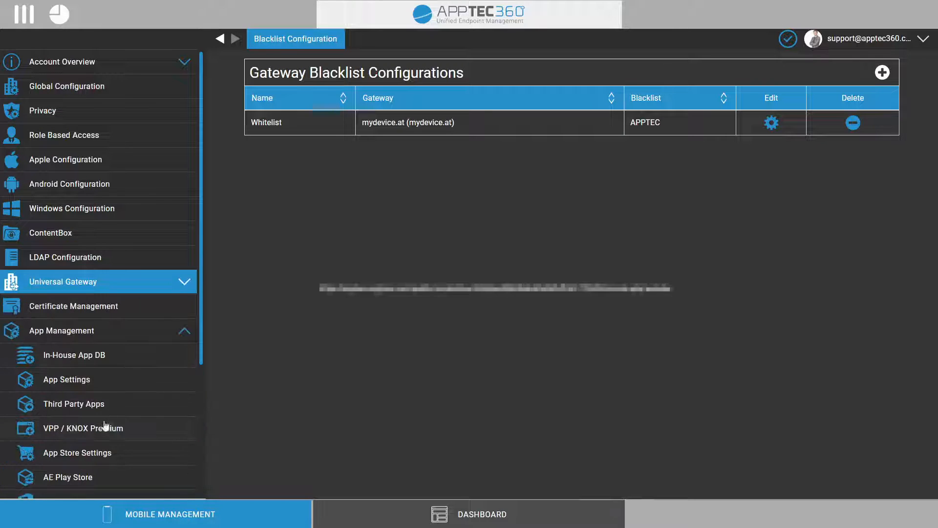
pyautogui.click(101, 355)
pyautogui.scroll(-2, 144, 382)
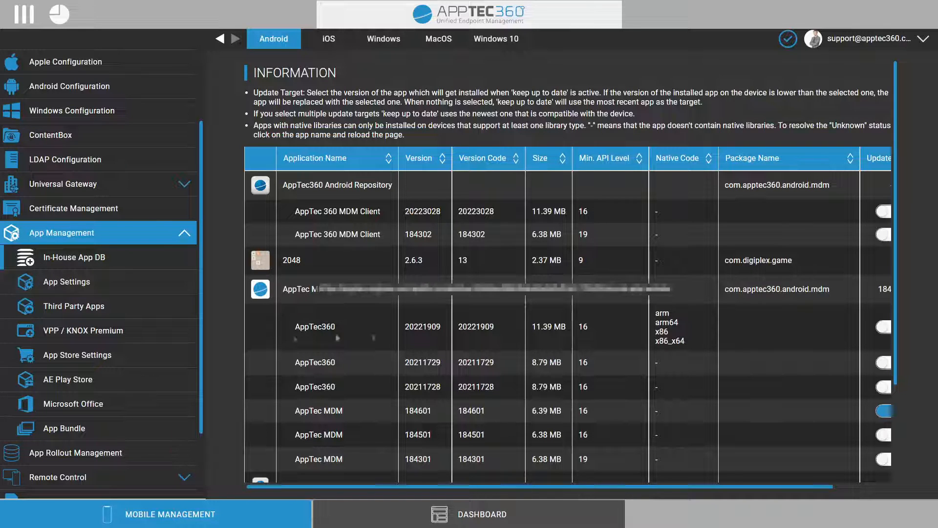
# - Examine the Android in-house app list, including the versions, version codes, sizes and API levels of the AppTec MDM builds
pyautogui.hotkey('ctrl', '-')
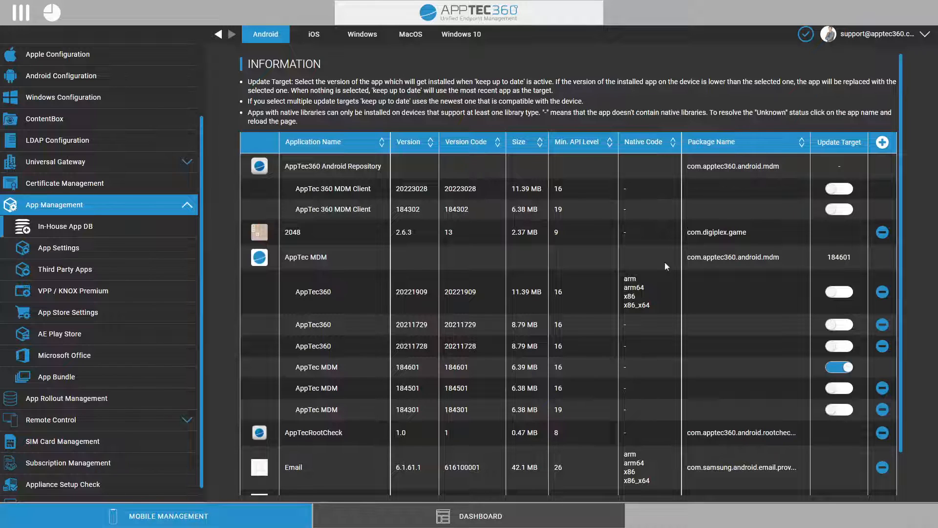
pyautogui.scroll(-1, 514, 298)
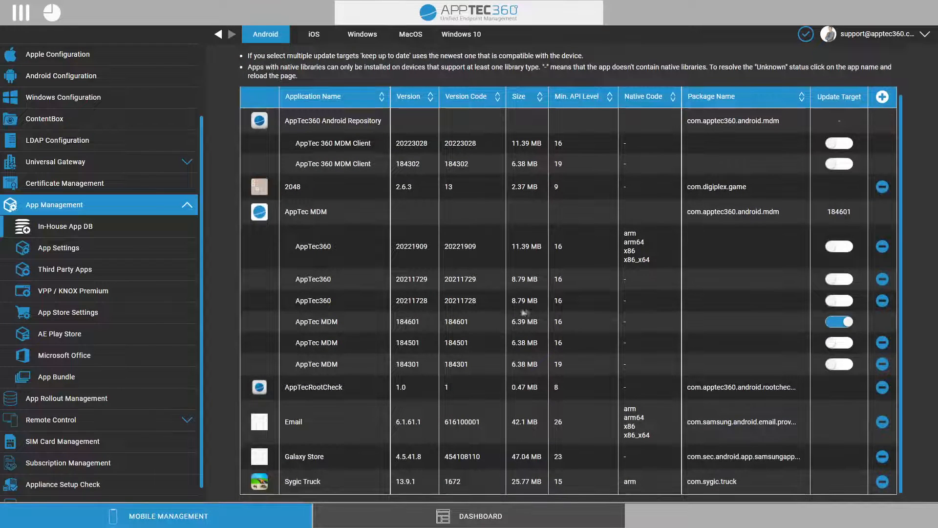
pyautogui.moveTo(396, 246); pyautogui.dragTo(460, 243)
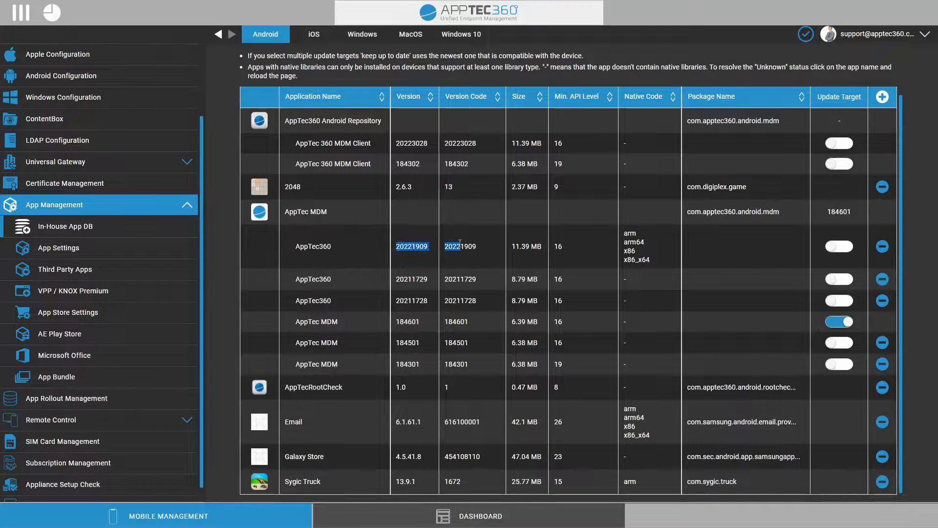
pyautogui.click(486, 248)
pyautogui.moveTo(509, 281); pyautogui.dragTo(562, 281)
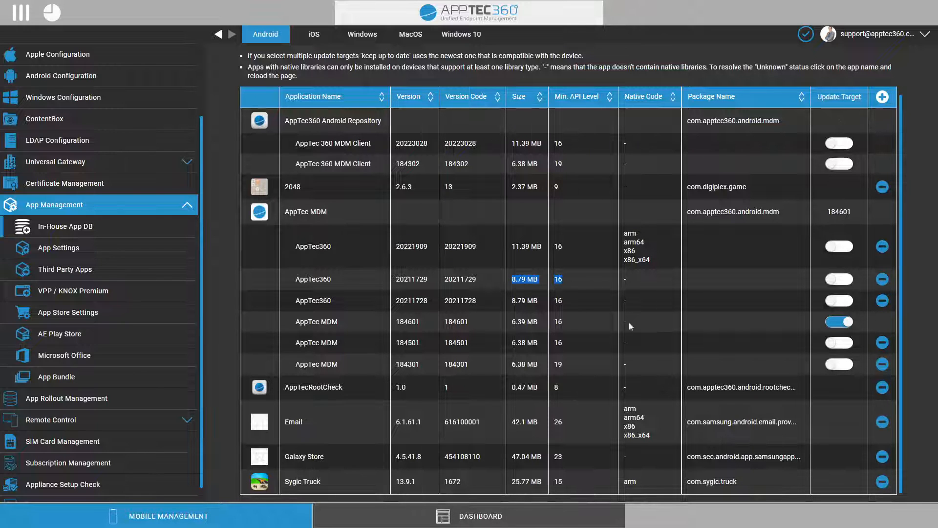
pyautogui.click(629, 323)
# - Try out different Update Target versions for AppTec MDM, ending with 20221909, without saving the changes
pyautogui.click(845, 280)
pyautogui.click(844, 301)
pyautogui.click(841, 247)
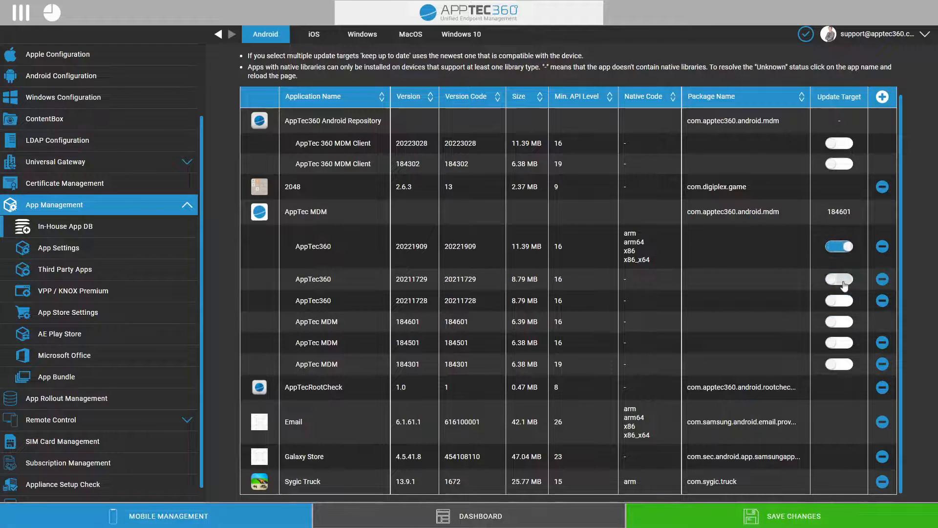
pyautogui.click(844, 282)
pyautogui.click(844, 249)
pyautogui.click(843, 282)
pyautogui.click(844, 250)
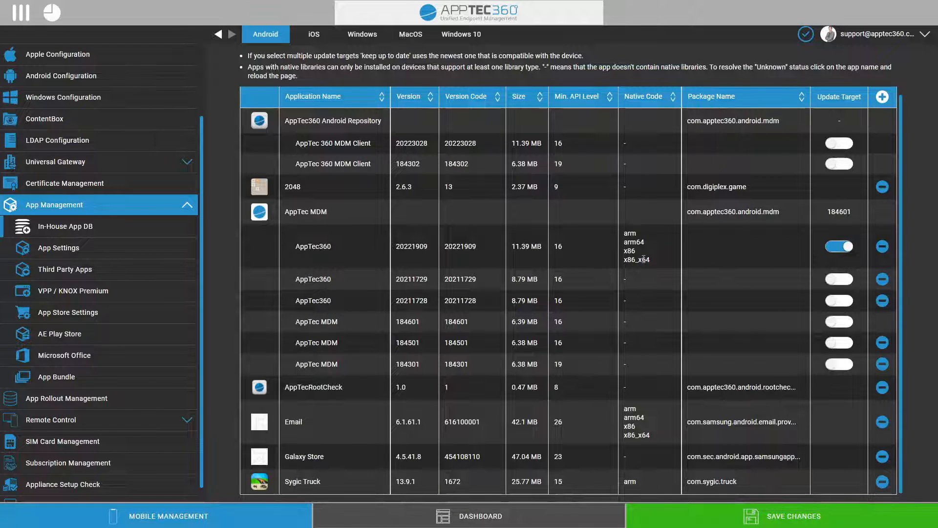
pyautogui.scroll(2, 645, 259)
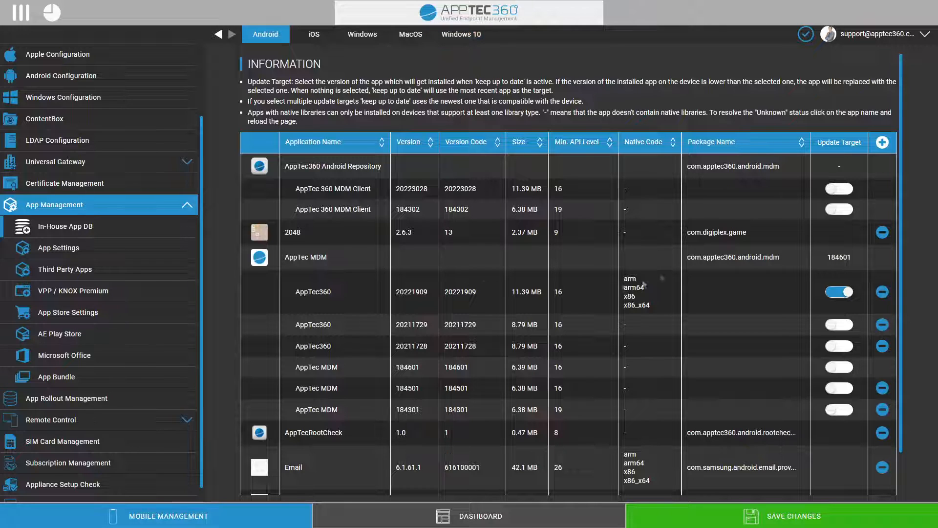
pyautogui.scroll(-2, 674, 389)
pyautogui.scroll(2, 673, 390)
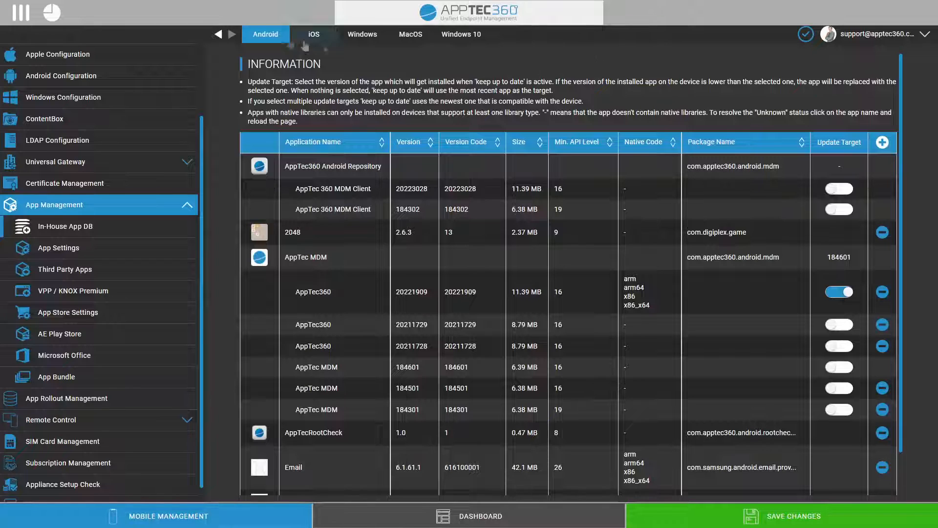
pyautogui.scroll(-2, 468, 282)
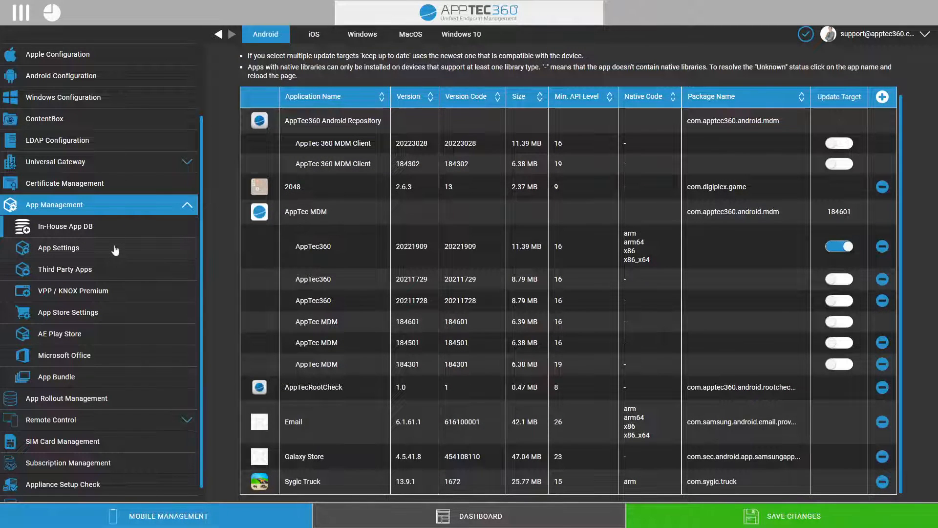
# - Examine the device-based VPP Licenses under VPP / KNOX Premium, including the apps' prices and used licences
pyautogui.click(112, 293)
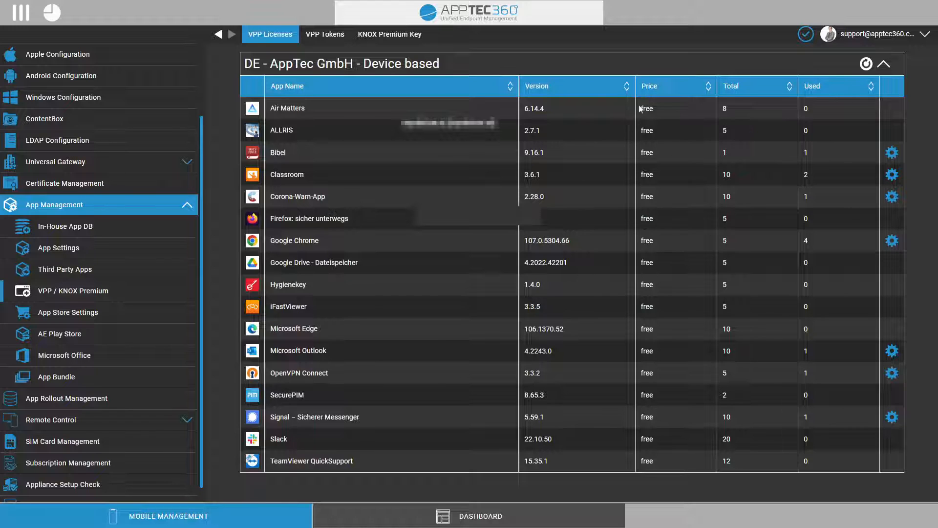
pyautogui.moveTo(638, 109); pyautogui.dragTo(661, 462)
pyautogui.click(663, 460)
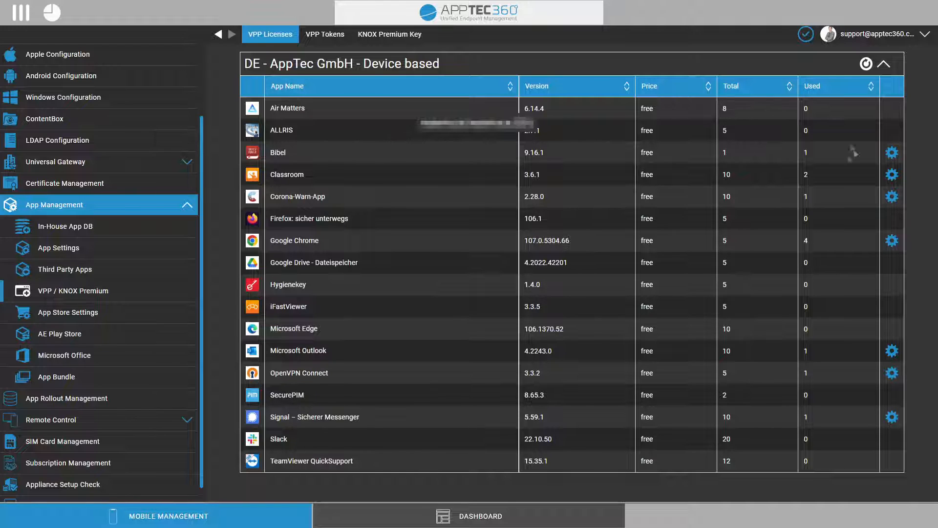
pyautogui.click(309, 35)
pyautogui.click(279, 39)
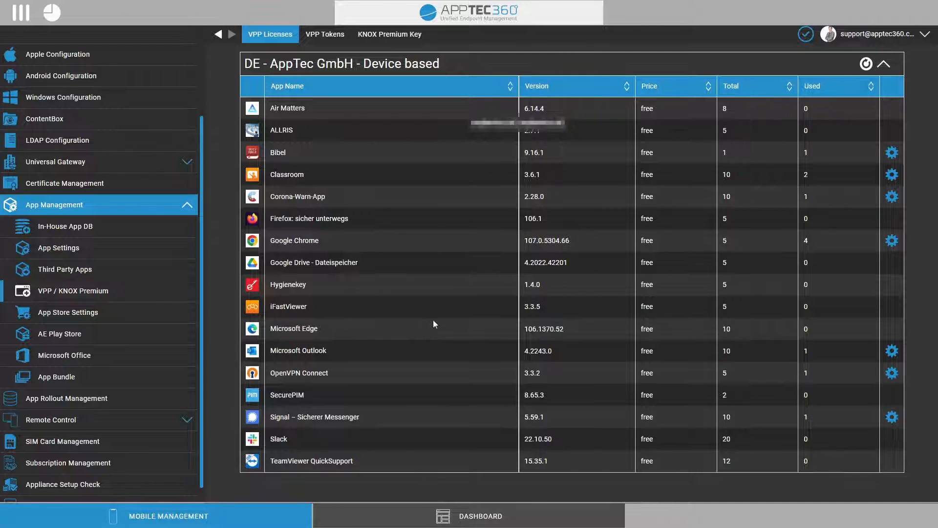
# - Browse the AE Play Store's Approved Apps and Play Store Apps, and view the Rescue + Mobile for Android approval page
pyautogui.click(75, 333)
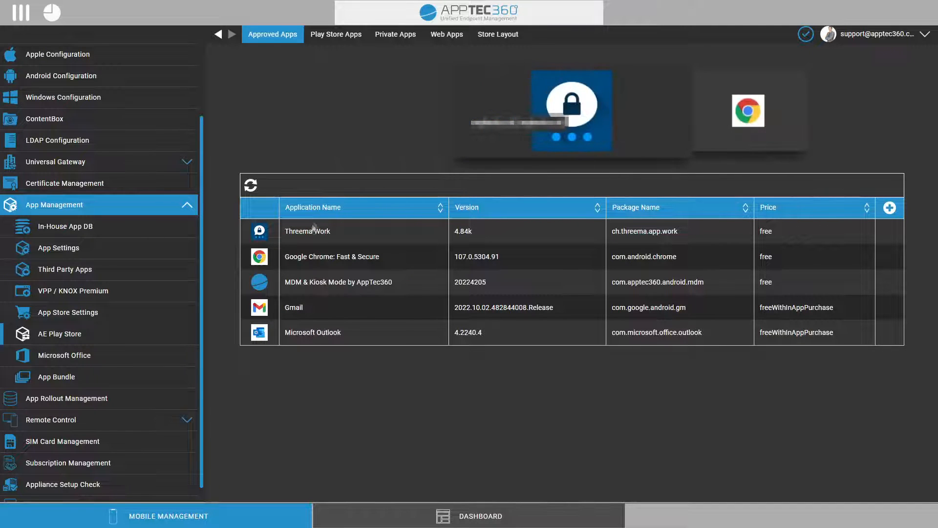
pyautogui.click(327, 36)
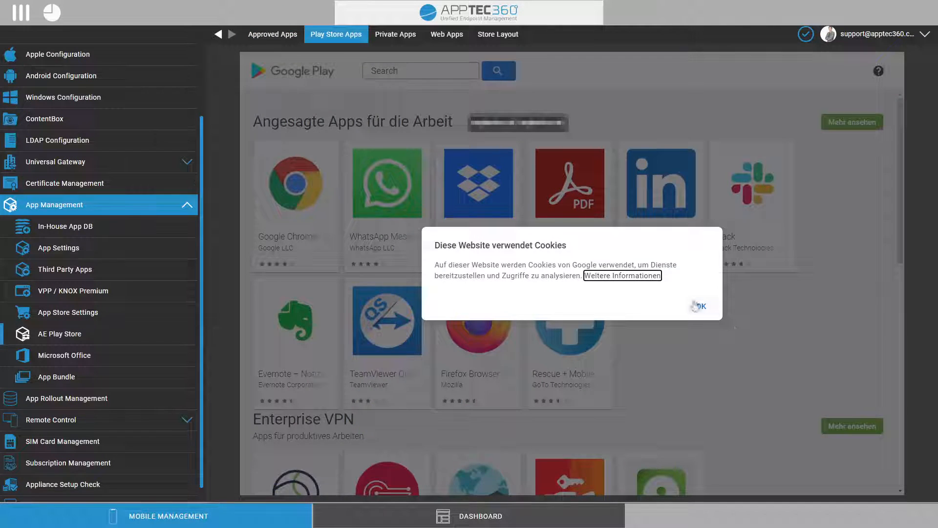
pyautogui.click(699, 306)
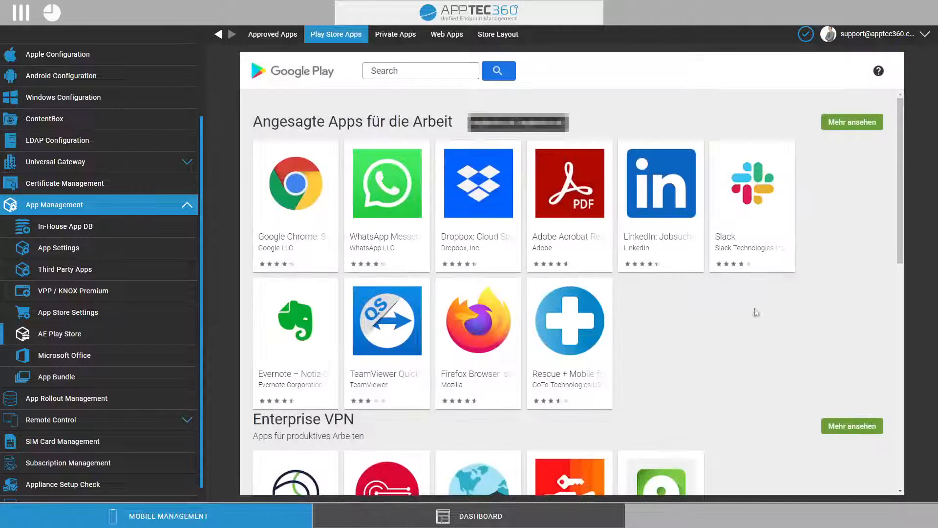
pyautogui.click(405, 71)
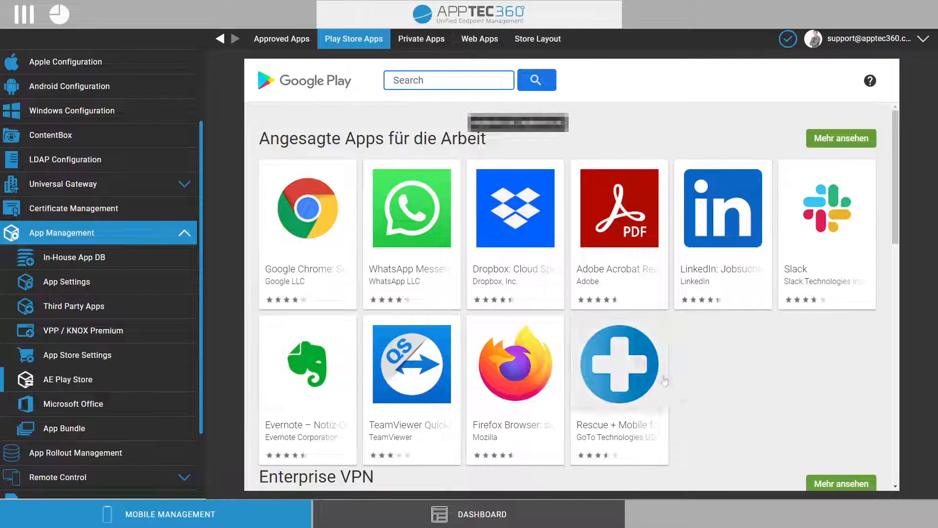
pyautogui.click(621, 380)
pyautogui.click(718, 310)
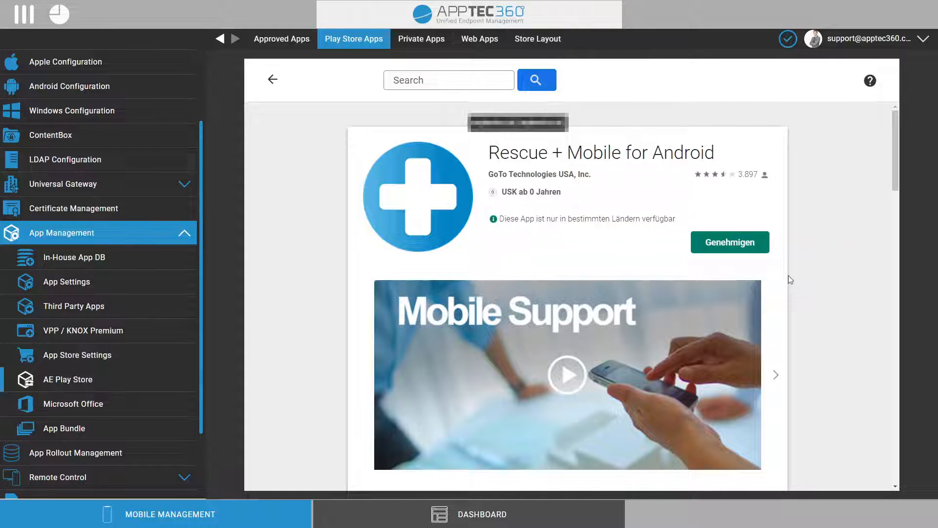
# - Check the Approved Apps list again, and return to the Play Store Apps page, accepting the cookie notice
pyautogui.click(298, 41)
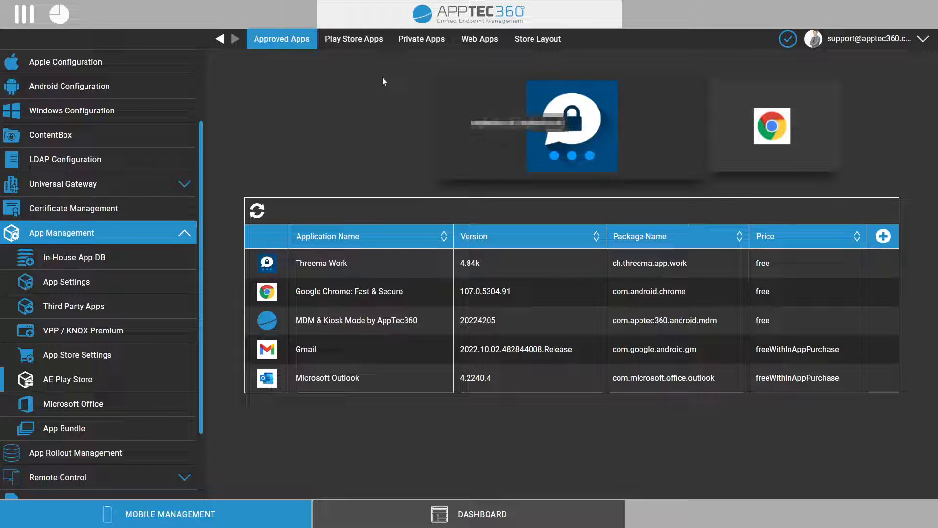
pyautogui.click(353, 41)
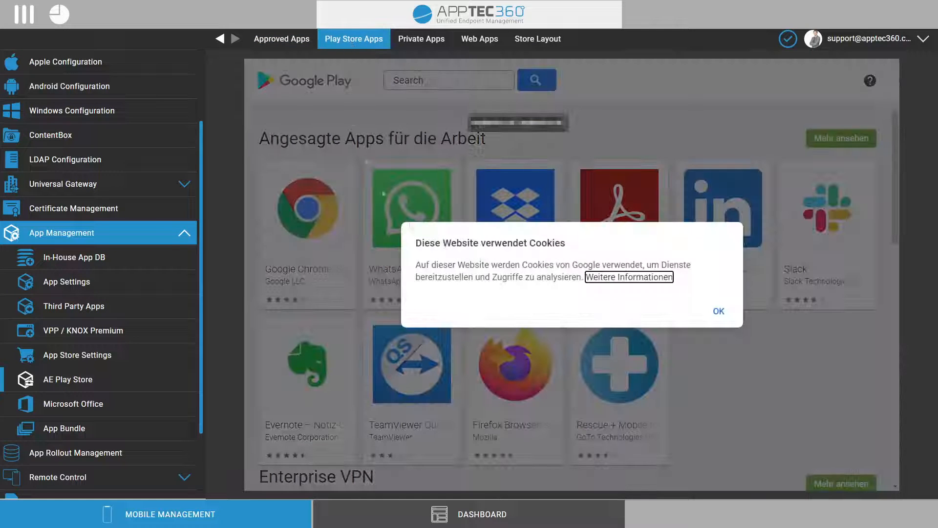
pyautogui.click(719, 311)
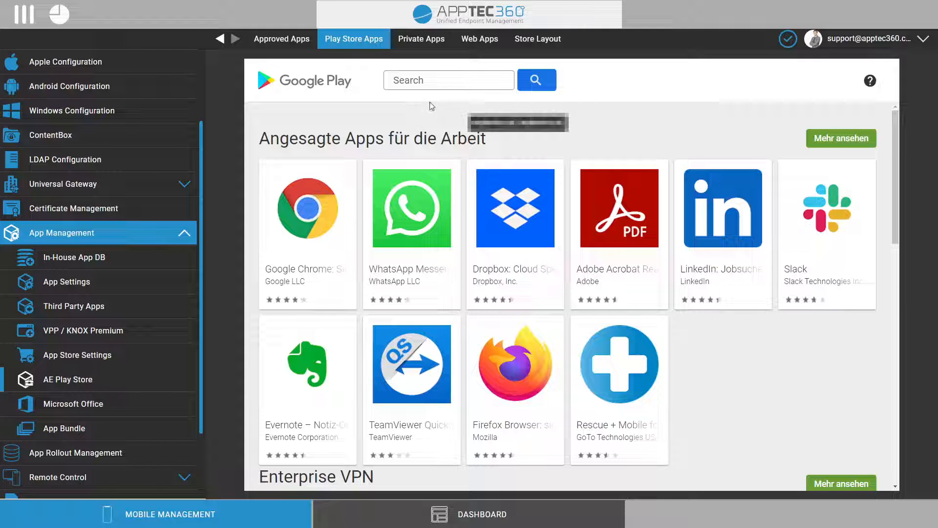
pyautogui.scroll(3, 104, 191)
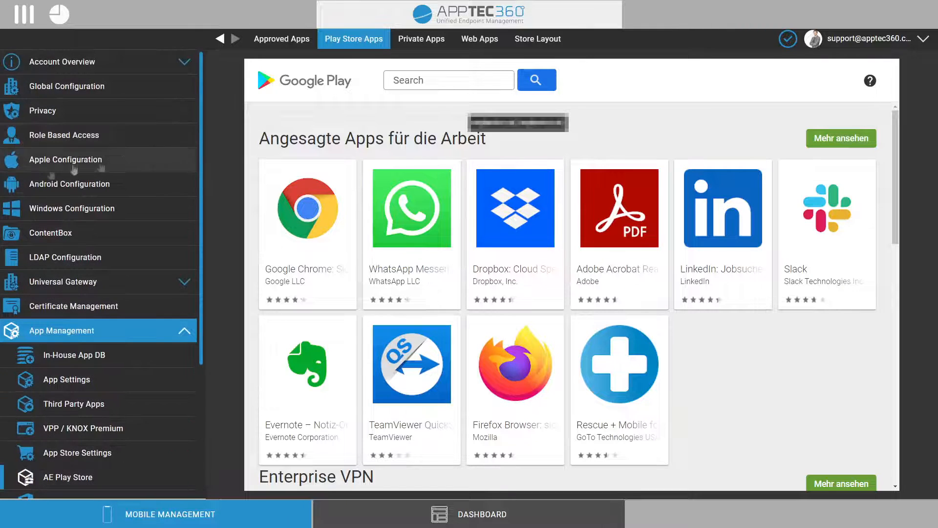
pyautogui.scroll(-3, 131, 187)
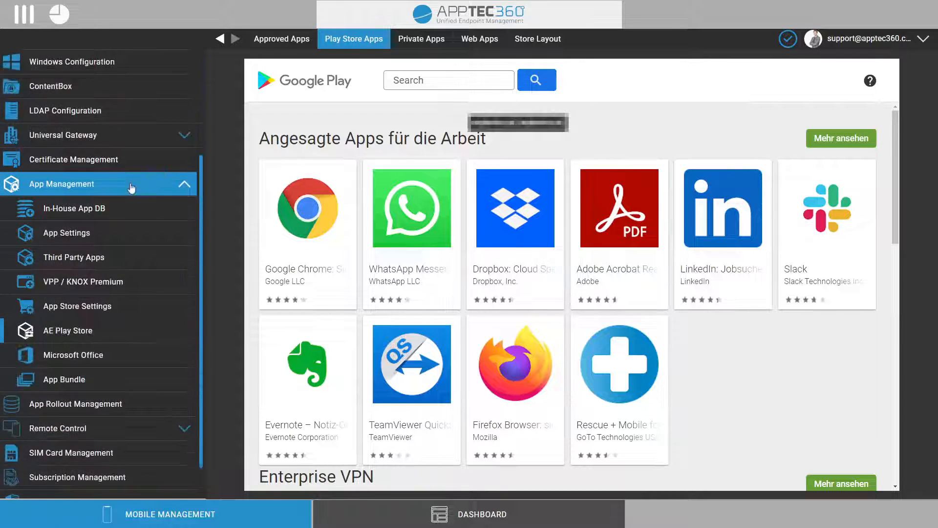
# - View the AE Play Store's Private Apps and Web Apps pages, accepting the cookie notice on each
pyautogui.click(424, 46)
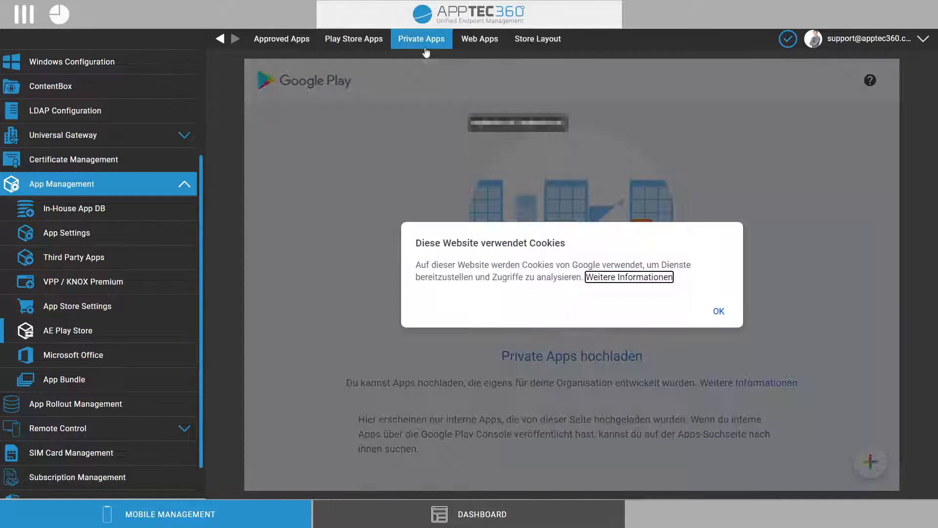
pyautogui.click(719, 311)
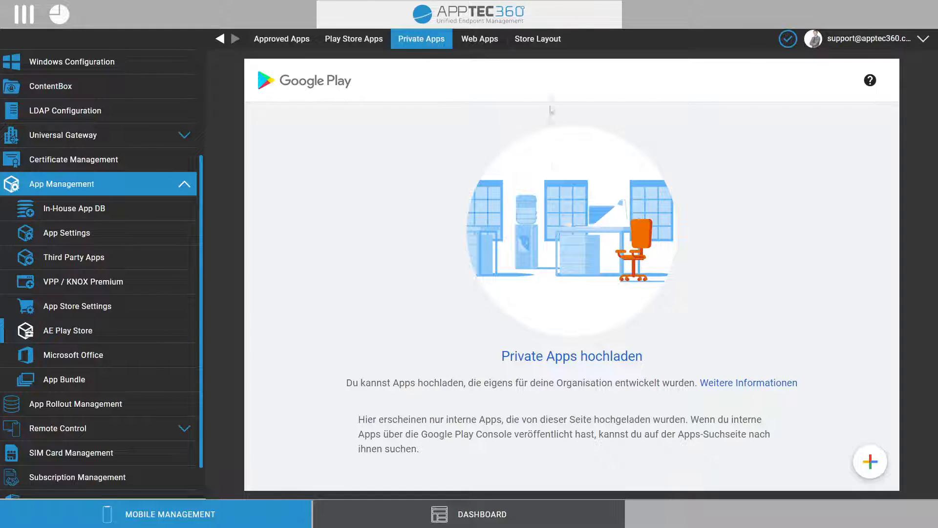
pyautogui.click(478, 37)
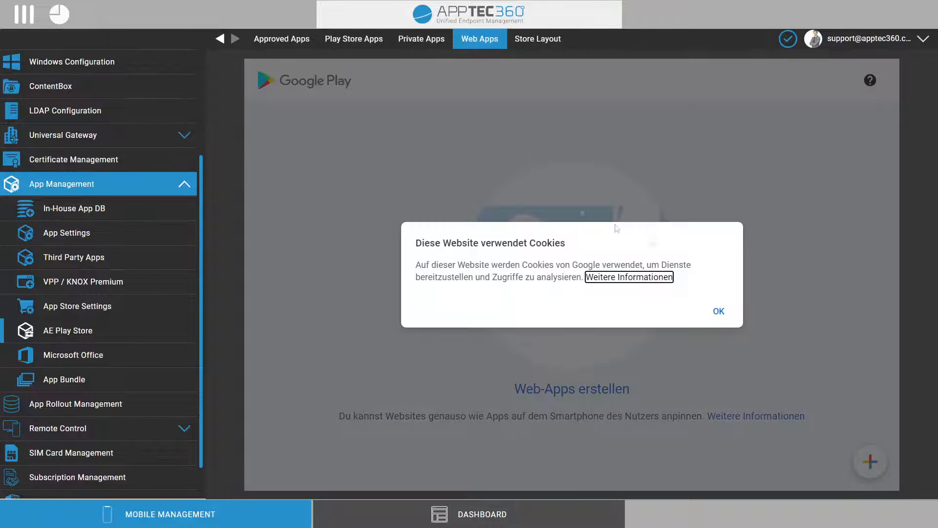
pyautogui.click(721, 311)
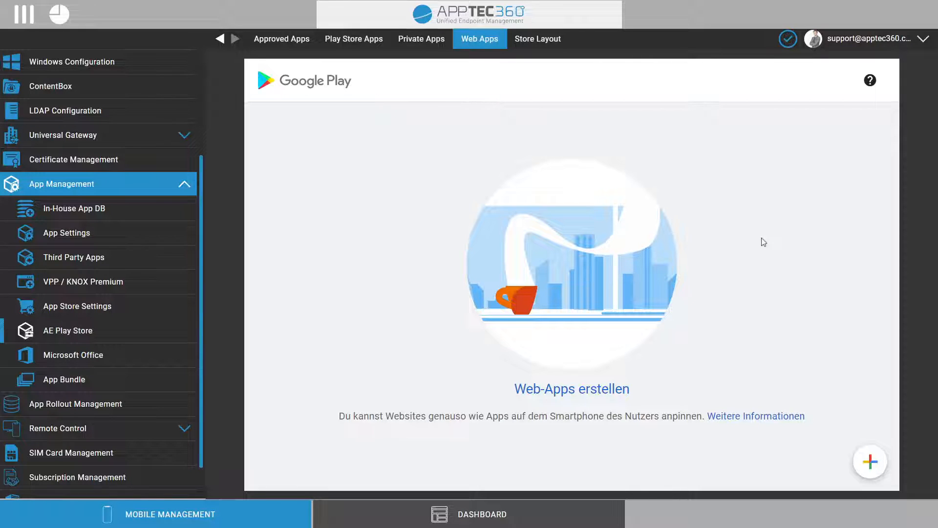
# - View the AE Play Store's Store Layout with its app collections, accepting the cookie notice
pyautogui.click(535, 43)
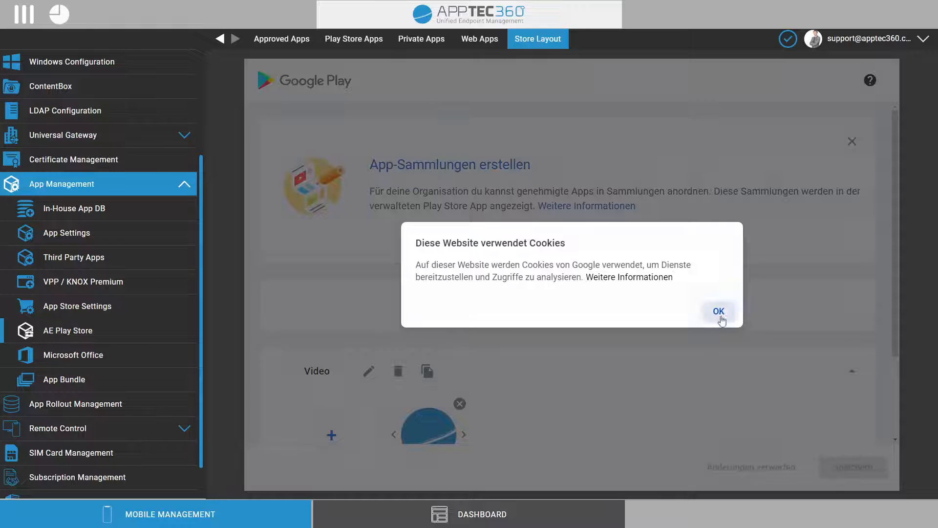
pyautogui.click(719, 312)
pyautogui.scroll(-2, 635, 290)
pyautogui.scroll(2, 636, 290)
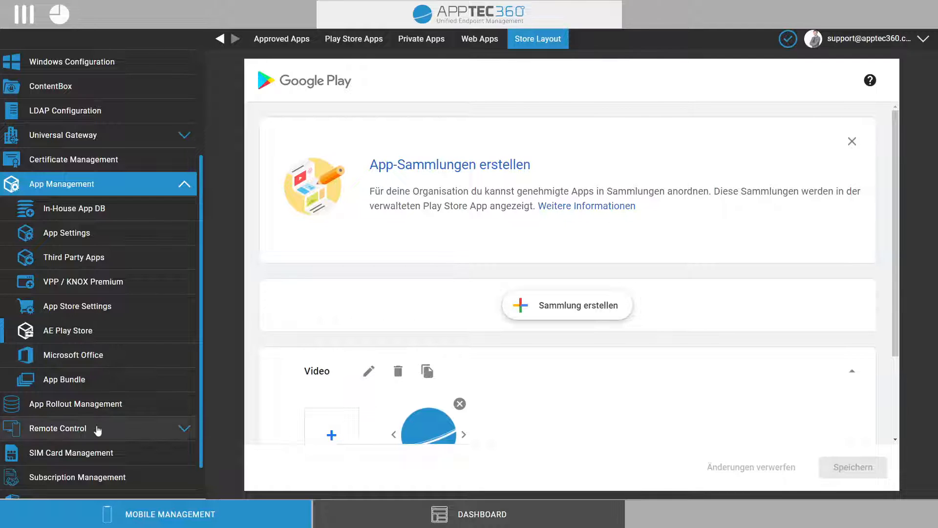
pyautogui.scroll(-2, 98, 429)
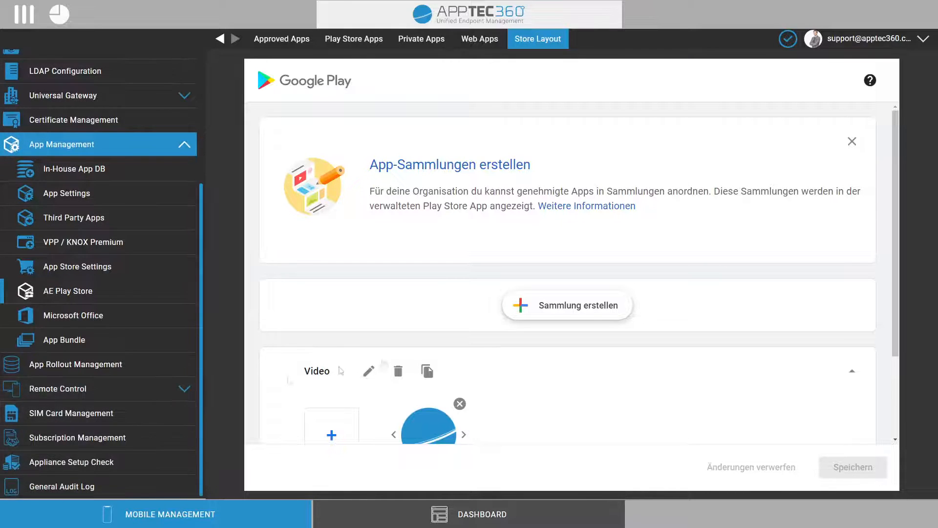
# - Switch to Mobile Management and expand Support, First Level and its first listed user to show that user's devices
pyautogui.click(177, 517)
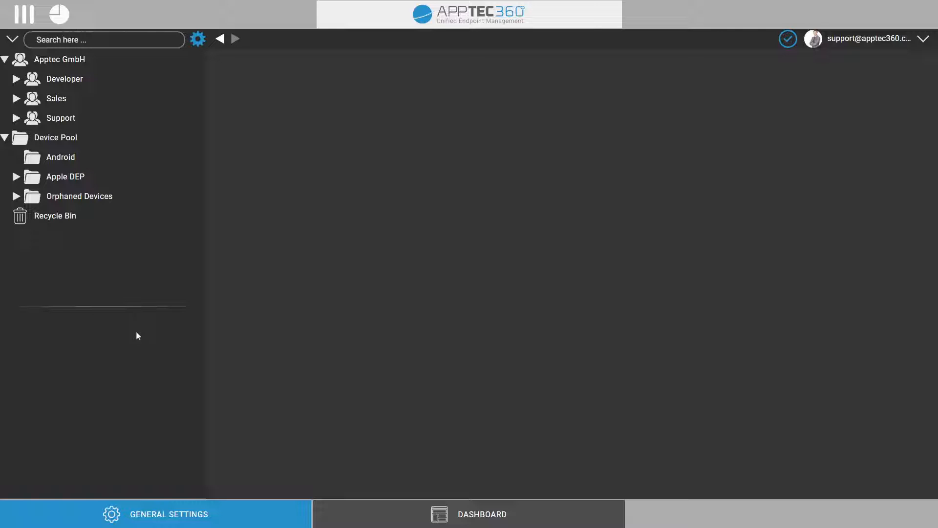
pyautogui.click(16, 118)
pyautogui.click(28, 158)
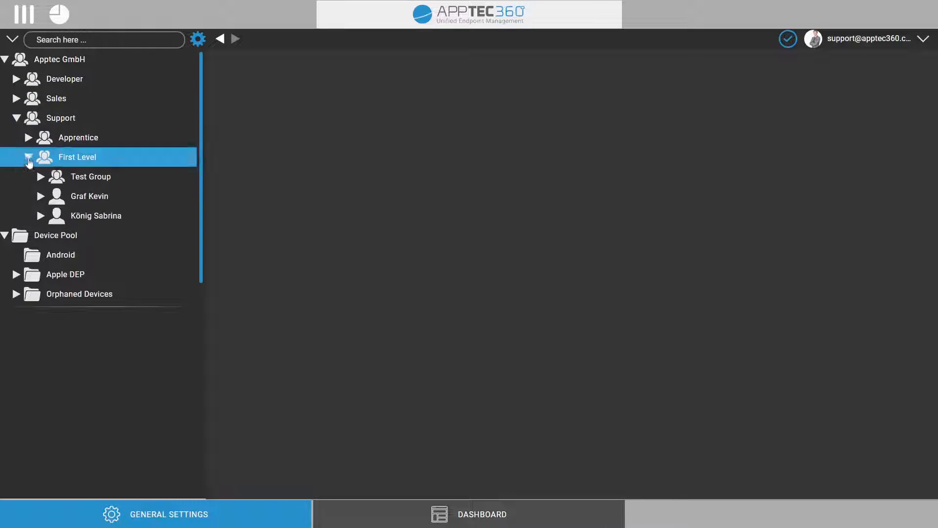
pyautogui.click(41, 196)
pyautogui.scroll(-3, 194, 273)
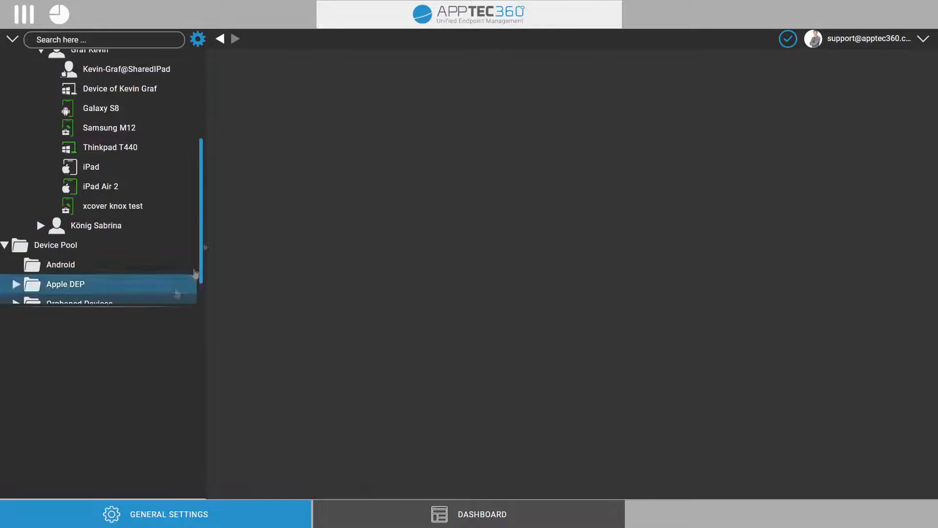
# - Examine the tree of Support groups, the expanded First Level user's devices and the Device Pool folders
pyautogui.scroll(3, 117, 244)
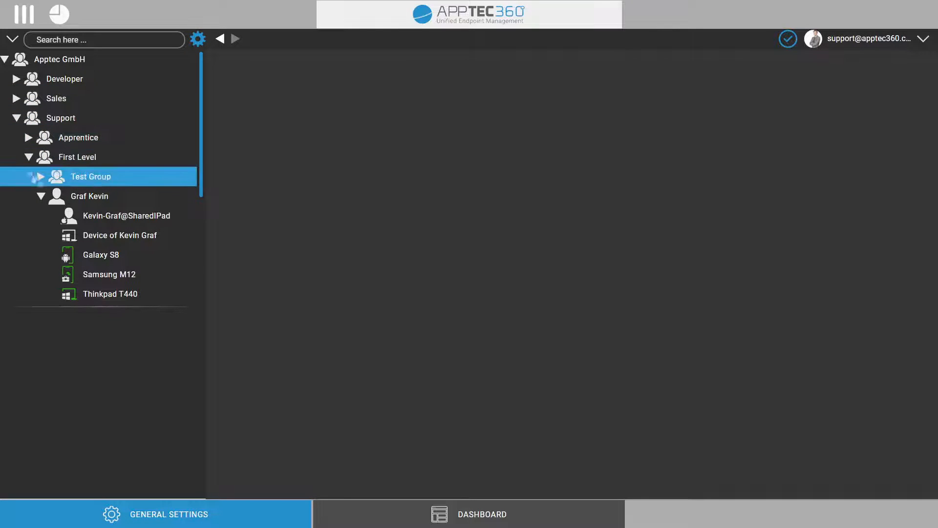
pyautogui.scroll(-1, 97, 166)
pyautogui.click(113, 155)
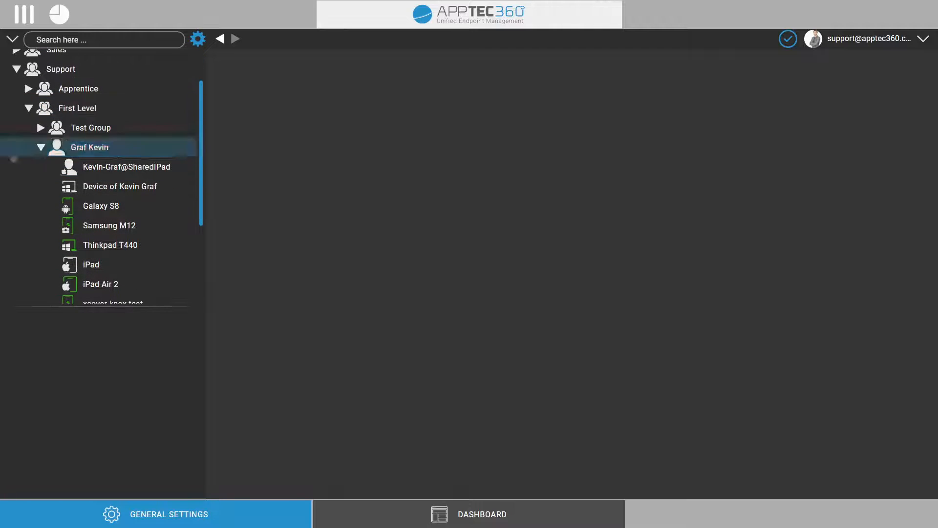
pyautogui.click(103, 205)
pyautogui.scroll(1, 103, 203)
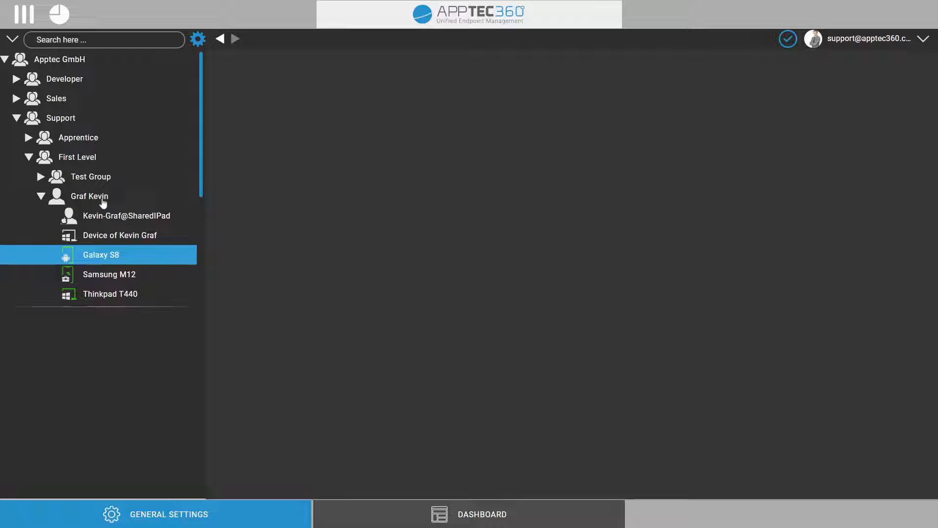
pyautogui.click(102, 201)
pyautogui.scroll(-3, 118, 210)
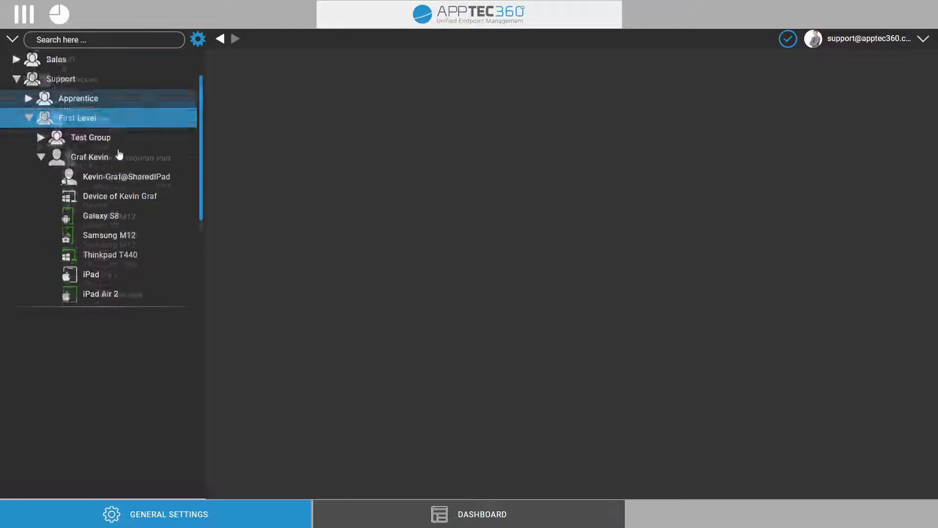
pyautogui.click(114, 81)
pyautogui.click(114, 142)
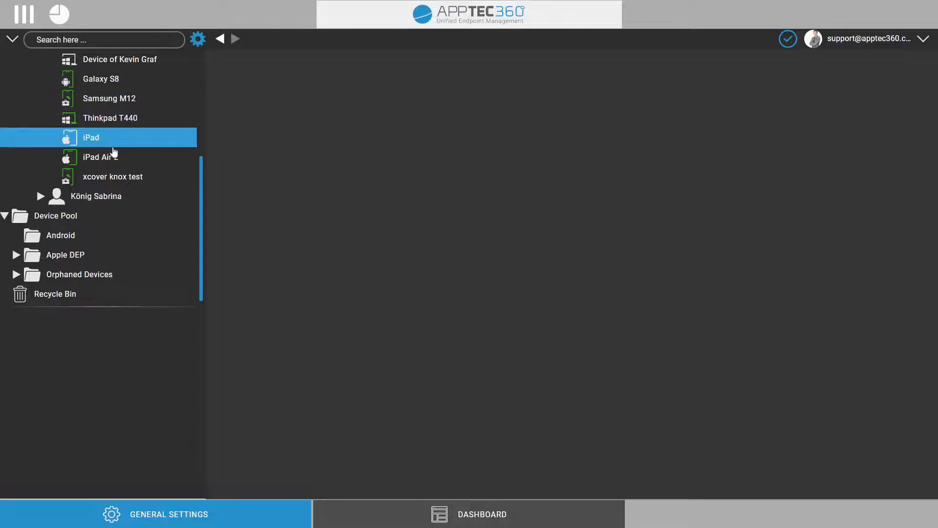
pyautogui.scroll(1, 114, 152)
pyautogui.scroll(-1, 88, 169)
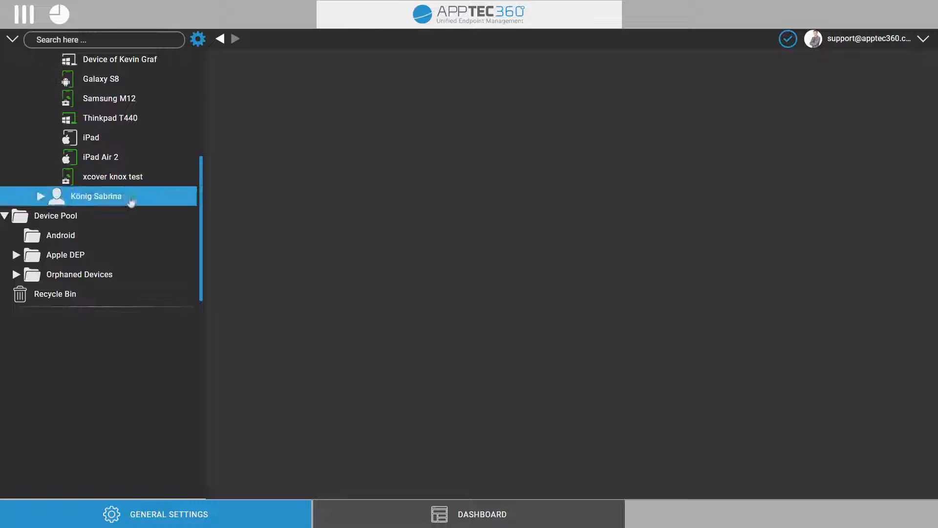
pyautogui.scroll(5, 28, 123)
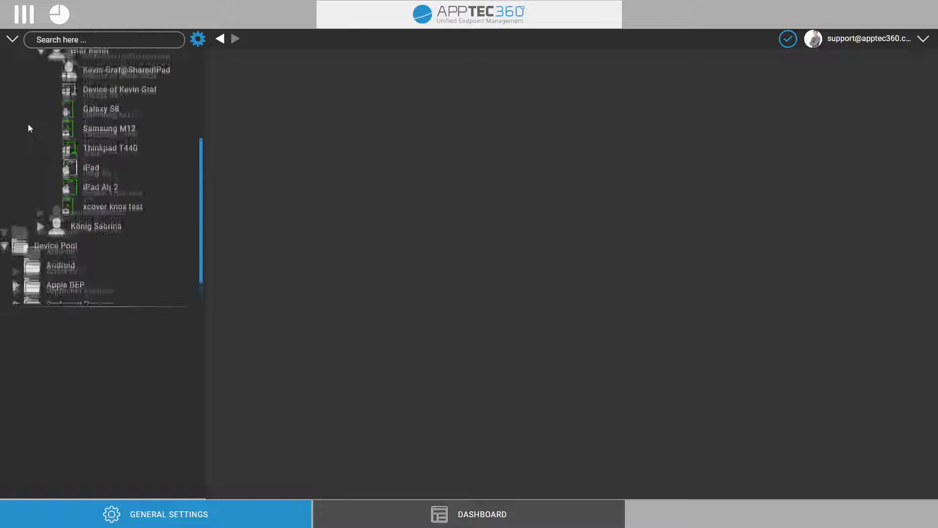
# - Expand the Apple DEP folder in the Device Pool and view the device it holds
pyautogui.scroll(-2, 28, 123)
pyautogui.scroll(-1, 28, 128)
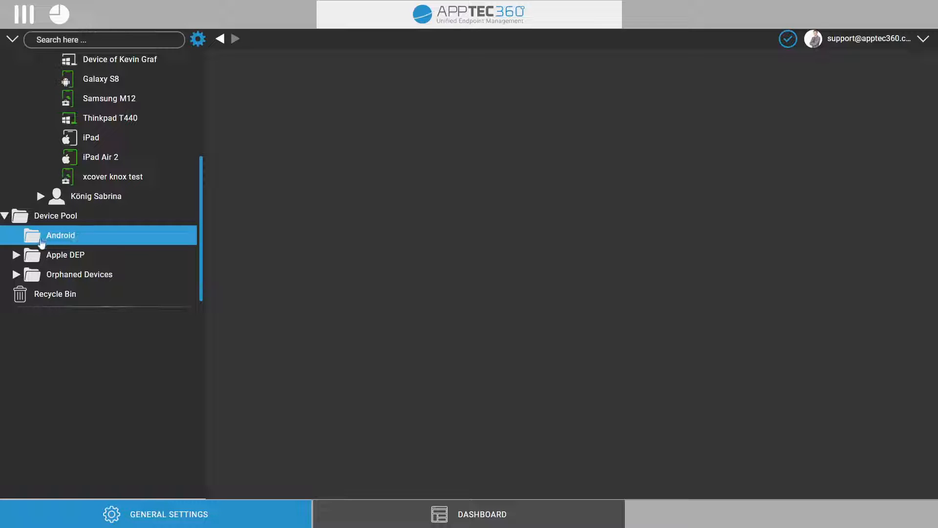
pyautogui.click(17, 254)
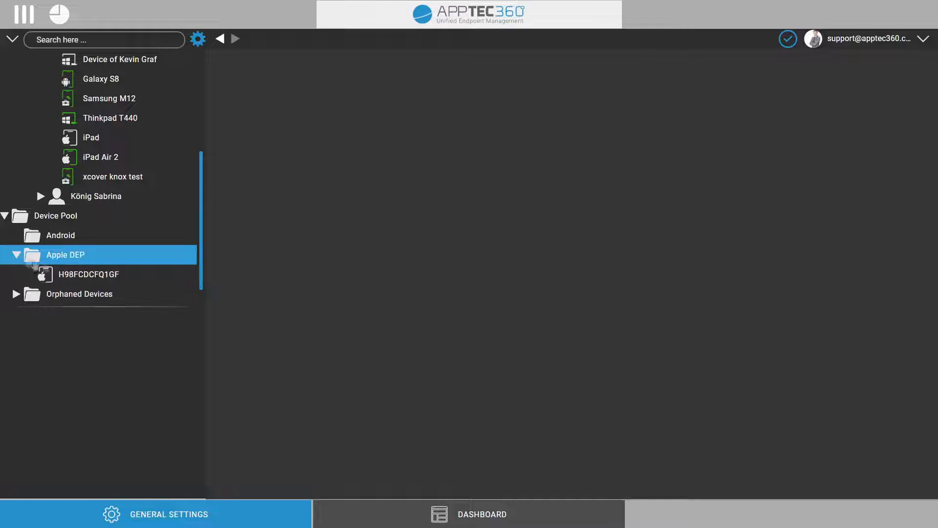
pyautogui.scroll(-1, 39, 241)
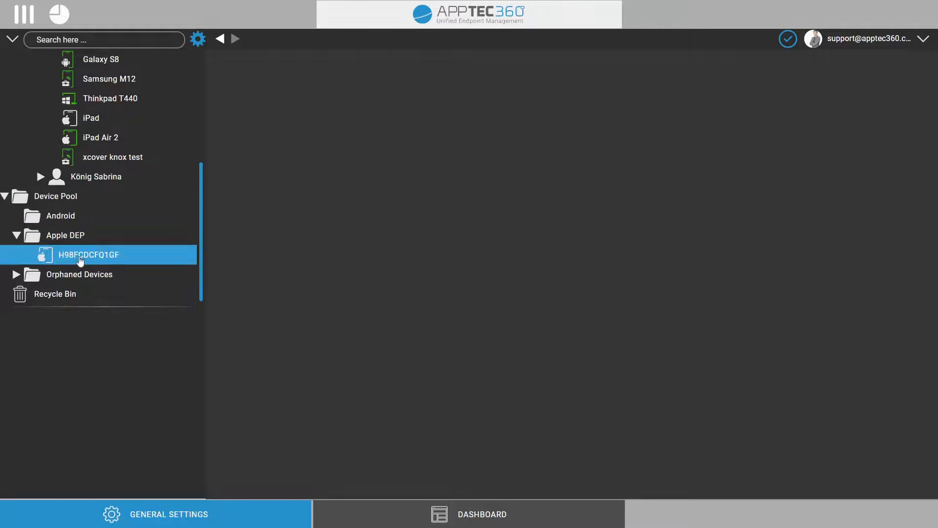
pyautogui.scroll(2, 86, 254)
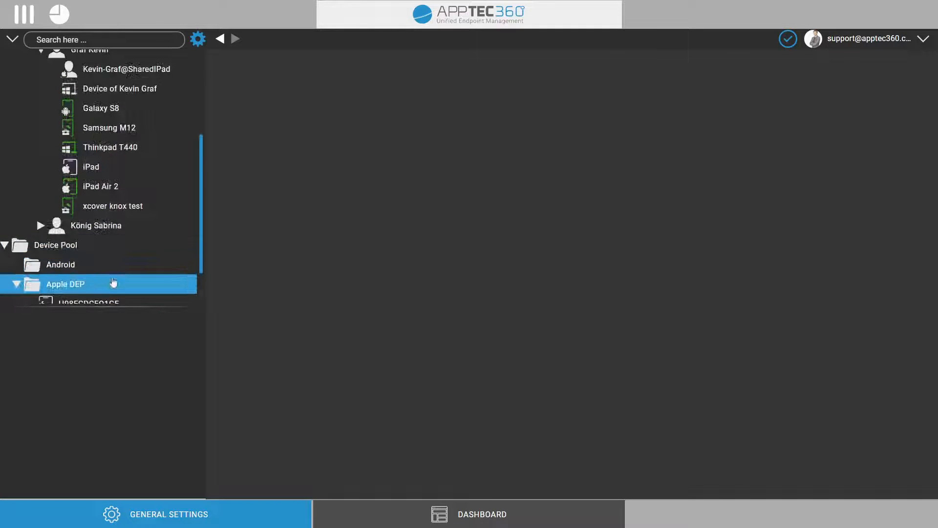
# - Check the actions available for Test Group, and start adding and enrolling a device for the expanded First Level user
pyautogui.scroll(5, 113, 283)
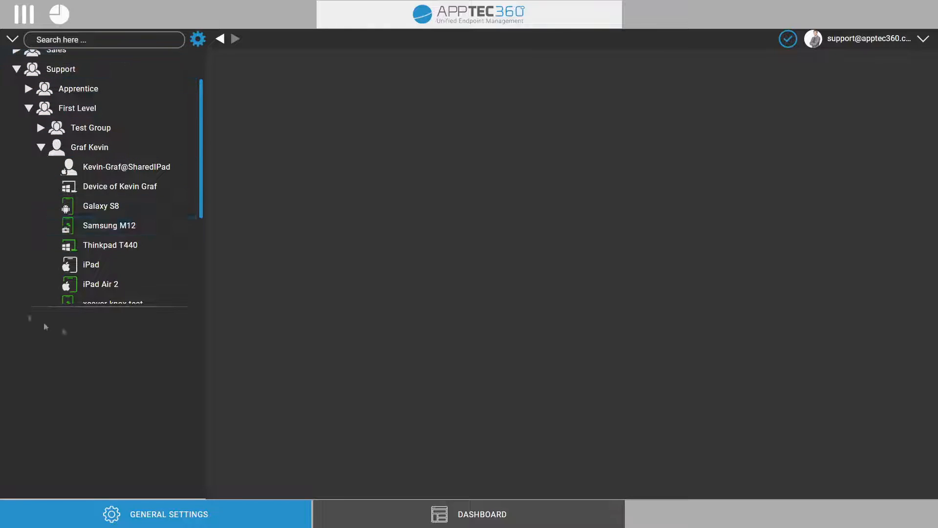
pyautogui.scroll(-3, 68, 220)
pyautogui.scroll(1, 70, 151)
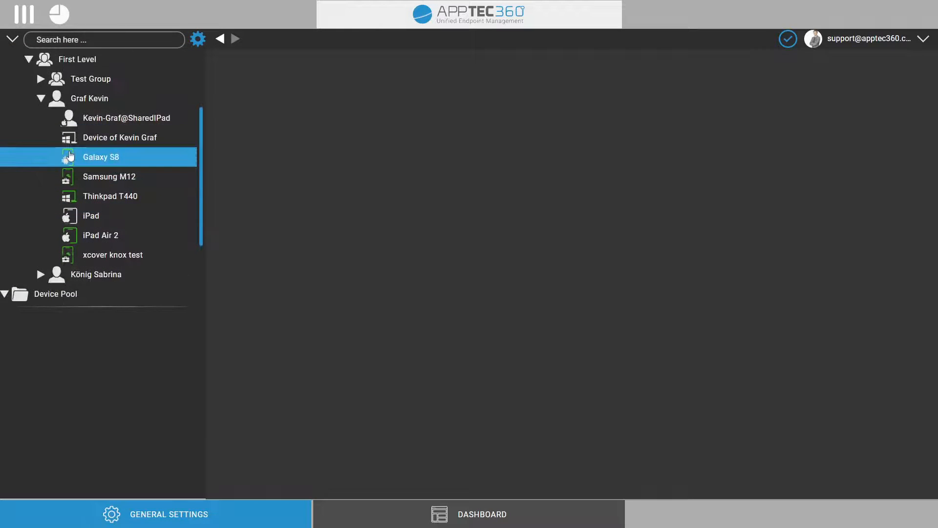
pyautogui.scroll(2, 70, 156)
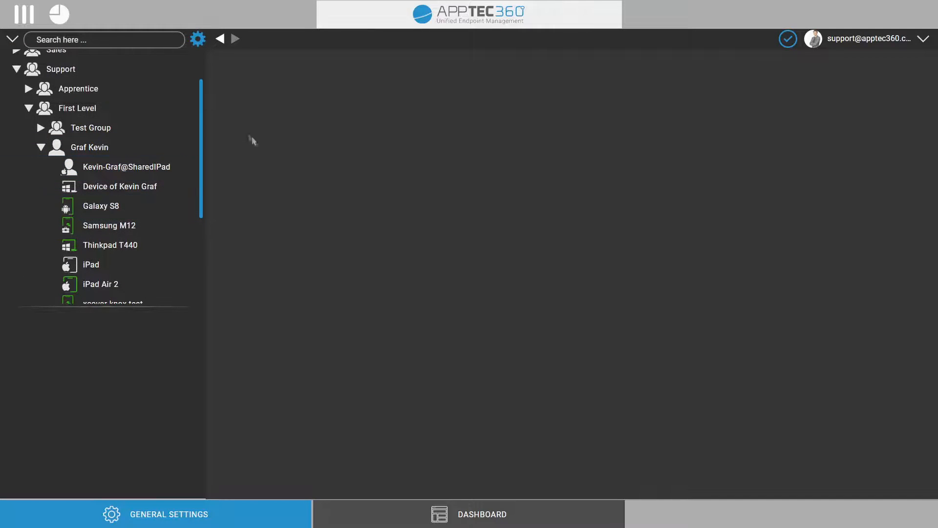
pyautogui.rightClick(106, 128)
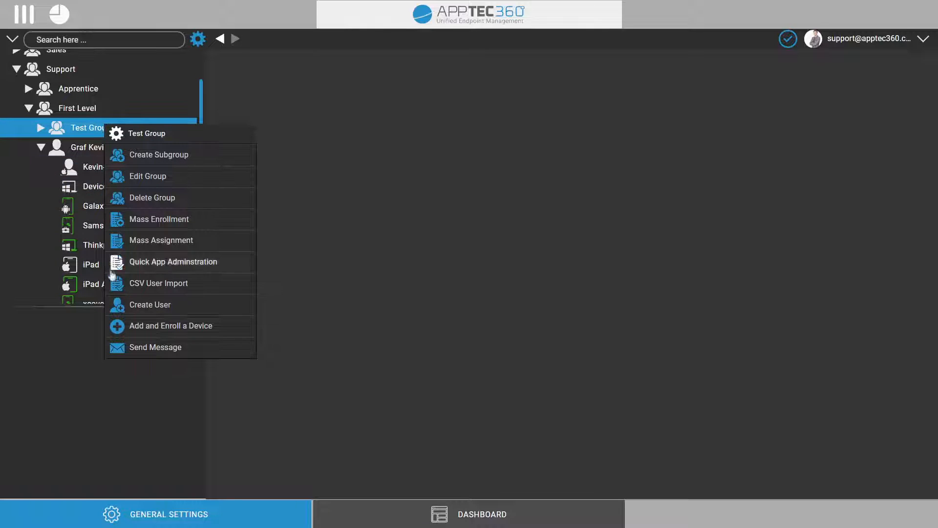
pyautogui.rightClick(112, 151)
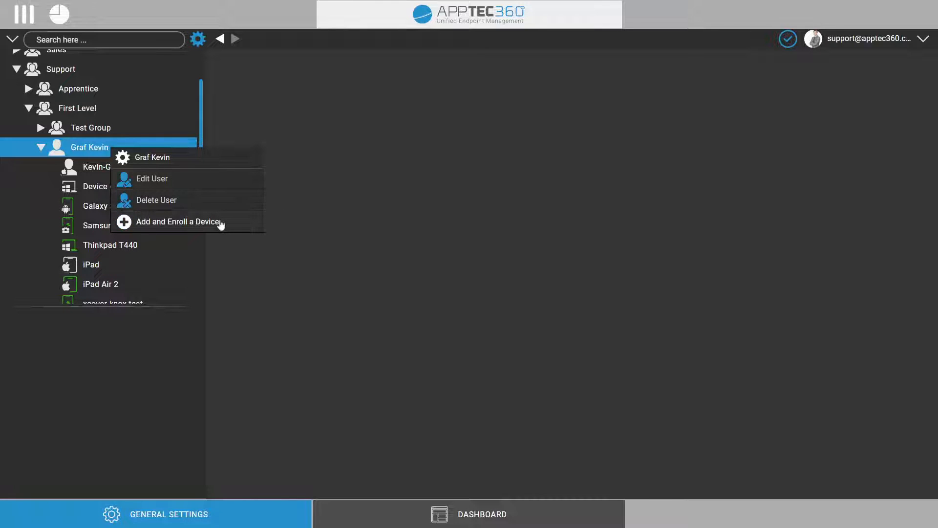
pyautogui.click(221, 223)
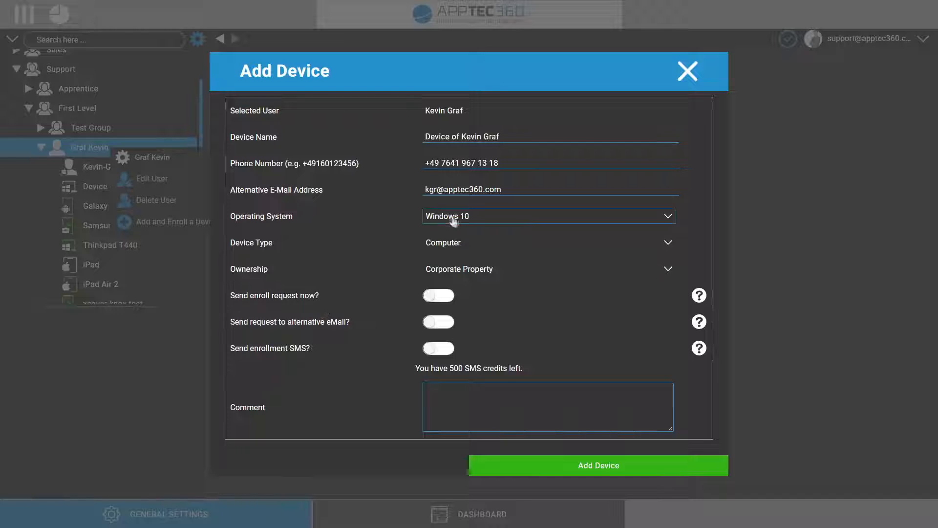
# - Review the prefilled device name, phone number and alternative e-mail address for the new device
pyautogui.moveTo(519, 136); pyautogui.dragTo(425, 149)
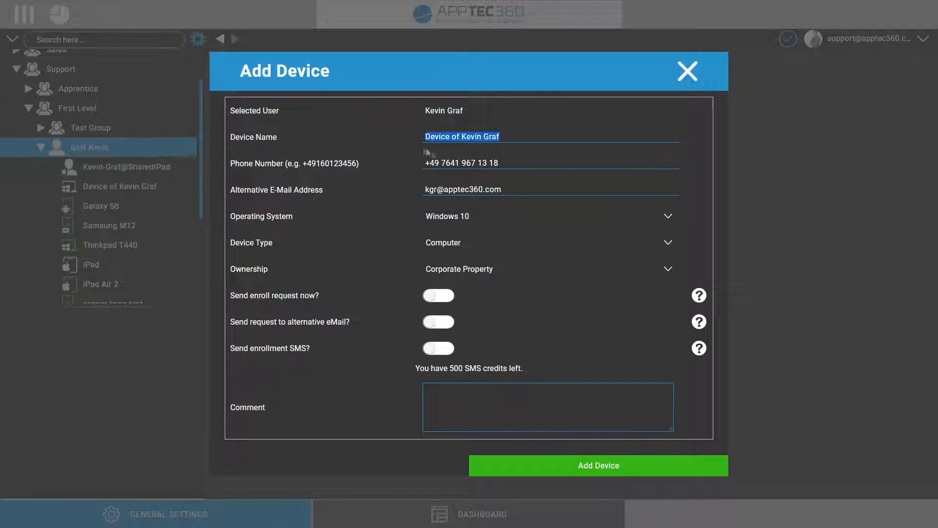
pyautogui.moveTo(537, 167); pyautogui.dragTo(372, 163)
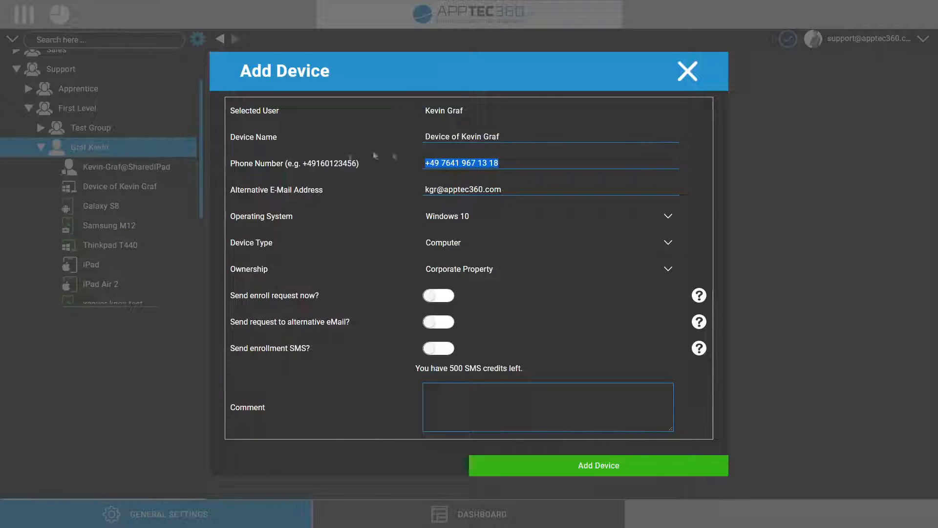
pyautogui.moveTo(508, 190); pyautogui.dragTo(361, 193)
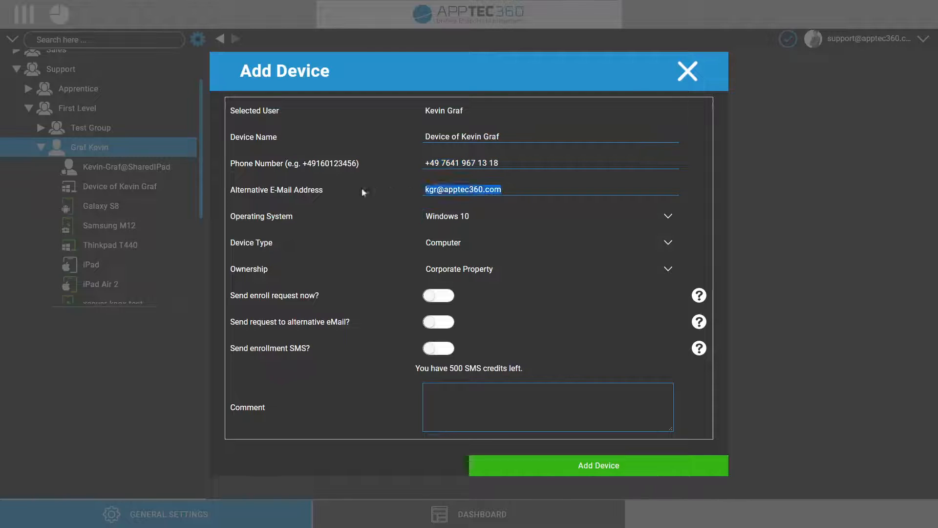
pyautogui.click(362, 192)
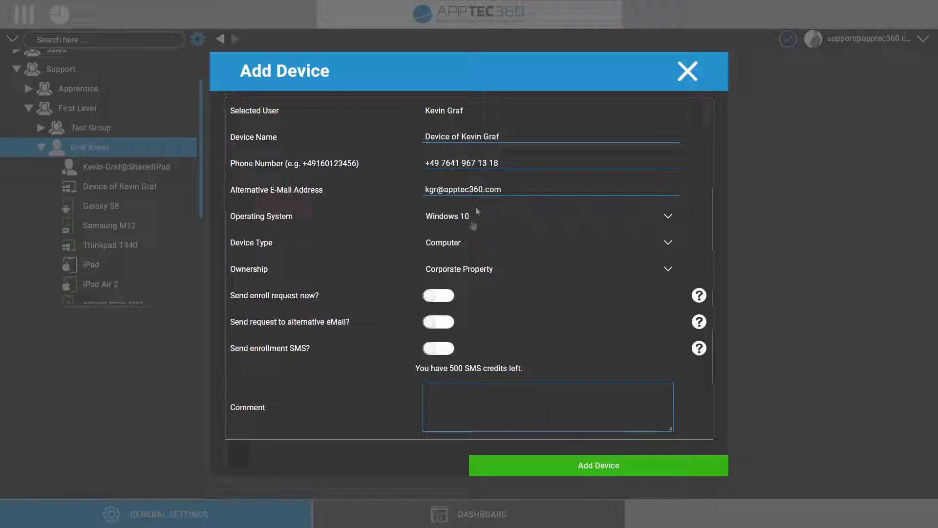
# - Set the new device's operating system to Android Enterprise and its type to AE Fully Managed Device (Work Managed)
pyautogui.click(450, 218)
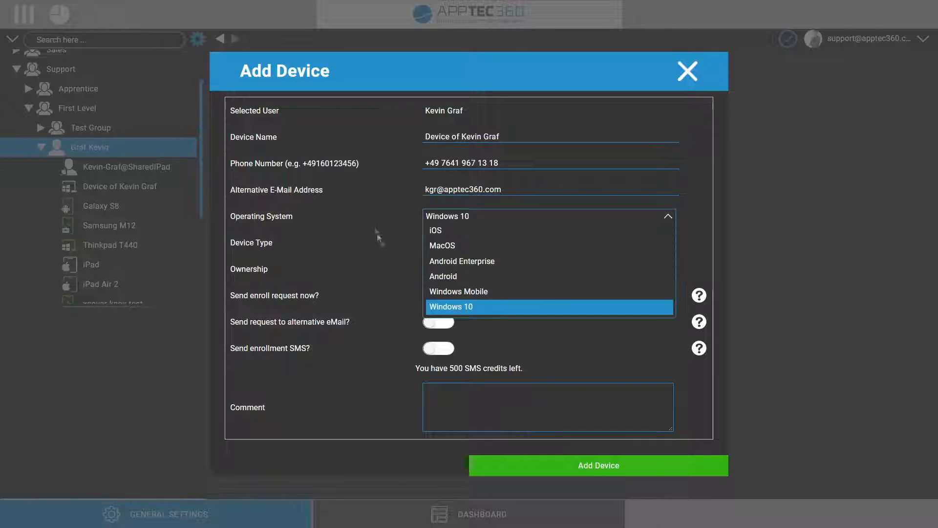
pyautogui.click(430, 264)
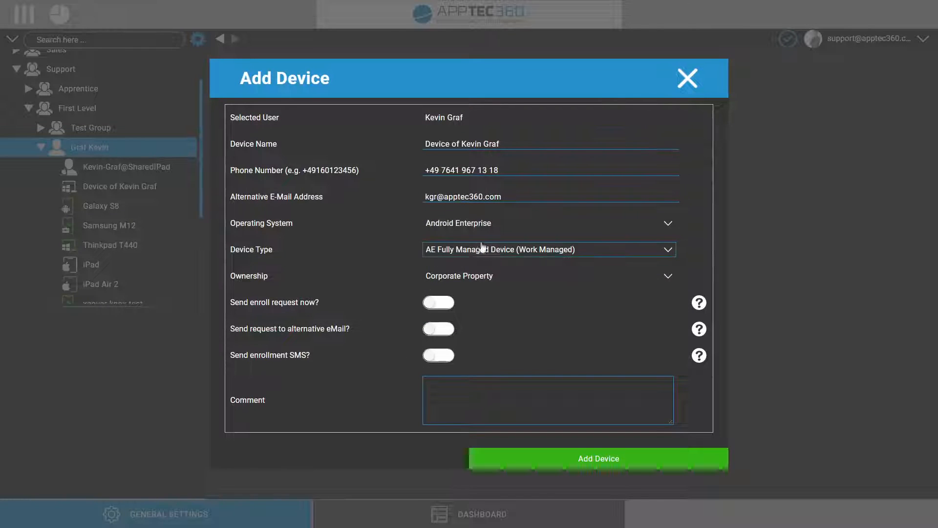
pyautogui.click(482, 243)
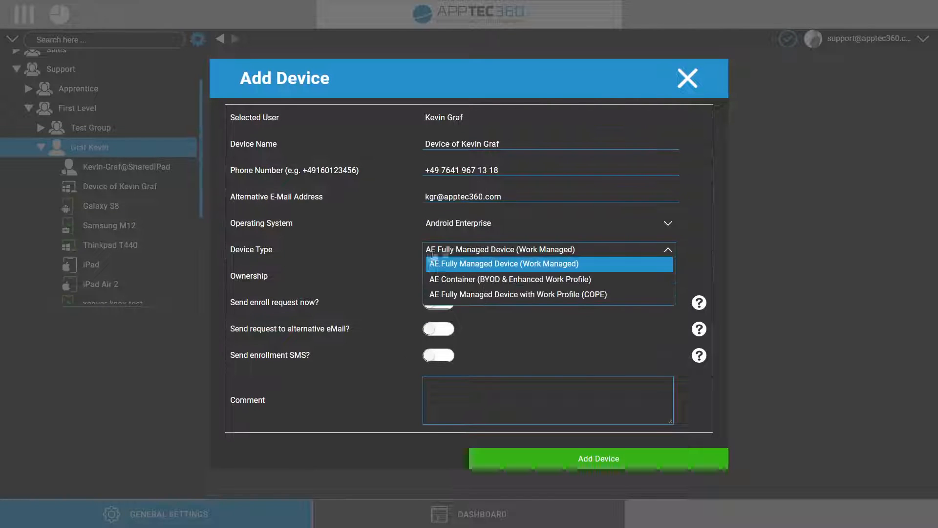
pyautogui.click(580, 265)
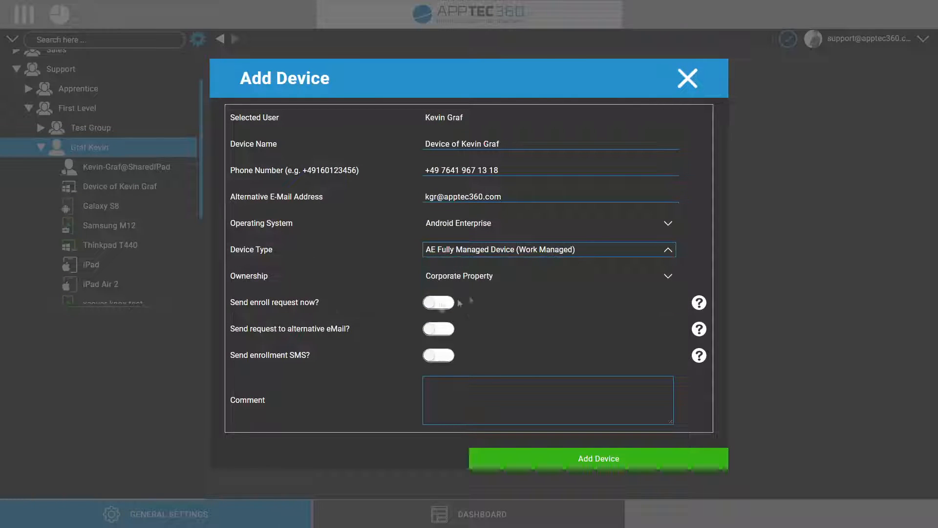
# - Review the three enrollment request options, and switch sending the enroll request now on and off again
pyautogui.click(364, 299)
pyautogui.moveTo(344, 357); pyautogui.dragTo(214, 294)
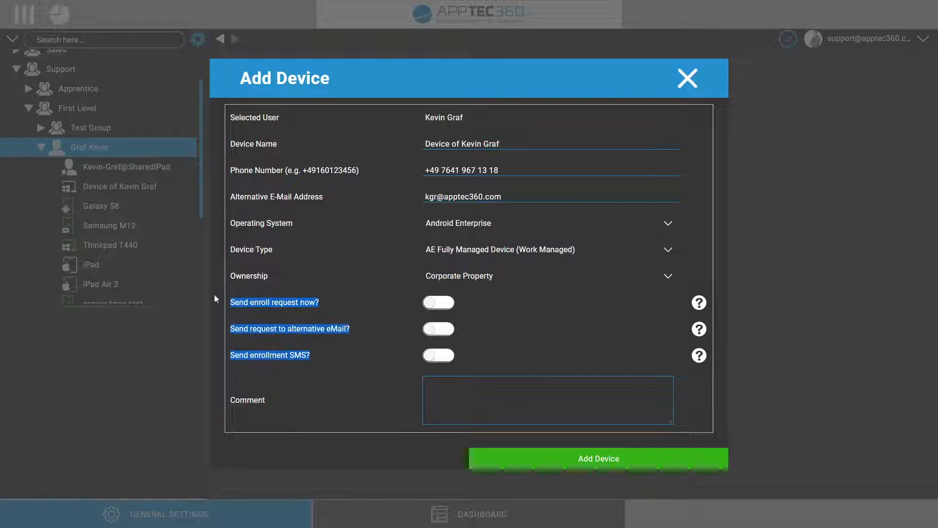
pyautogui.click(367, 328)
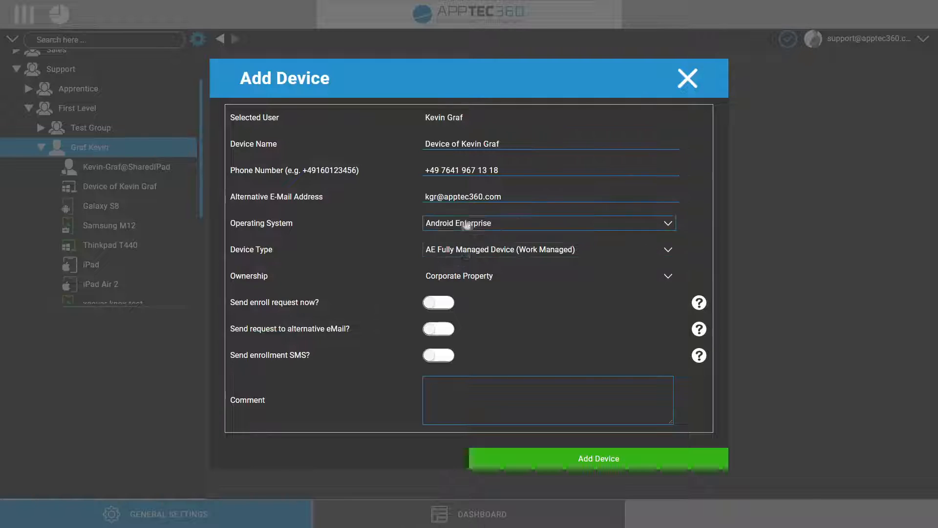
pyautogui.click(452, 303)
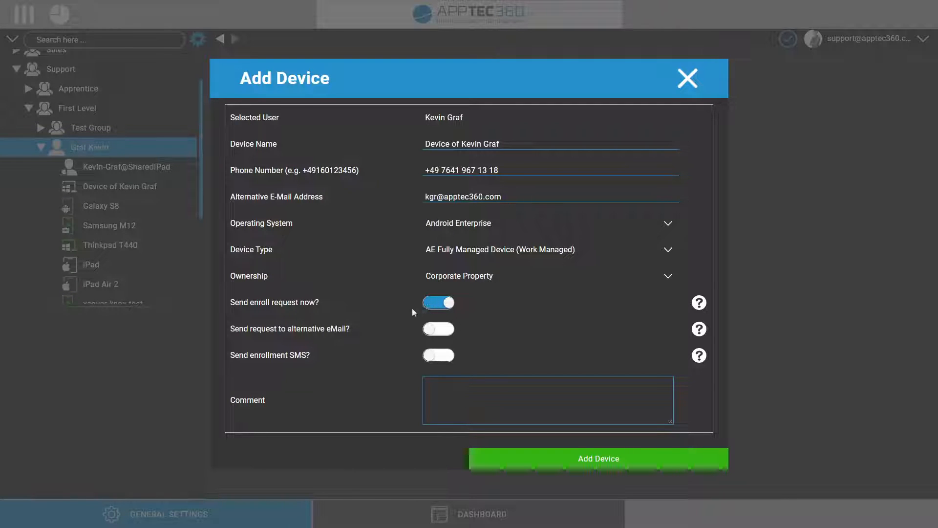
pyautogui.click(431, 305)
# - Enable sending the request to the alternative e-mail, check the address it uses, and disable the option again
pyautogui.click(445, 330)
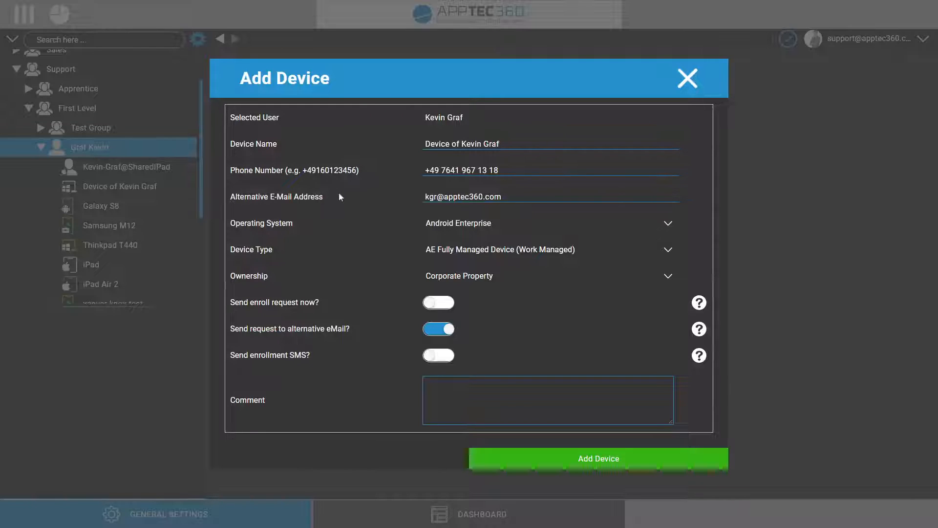
pyautogui.moveTo(338, 193); pyautogui.dragTo(232, 203)
pyautogui.moveTo(502, 198); pyautogui.dragTo(394, 198)
pyautogui.click(393, 198)
pyautogui.click(439, 328)
# - Enable sending the enrollment SMS and check the phone number it uses
pyautogui.click(439, 355)
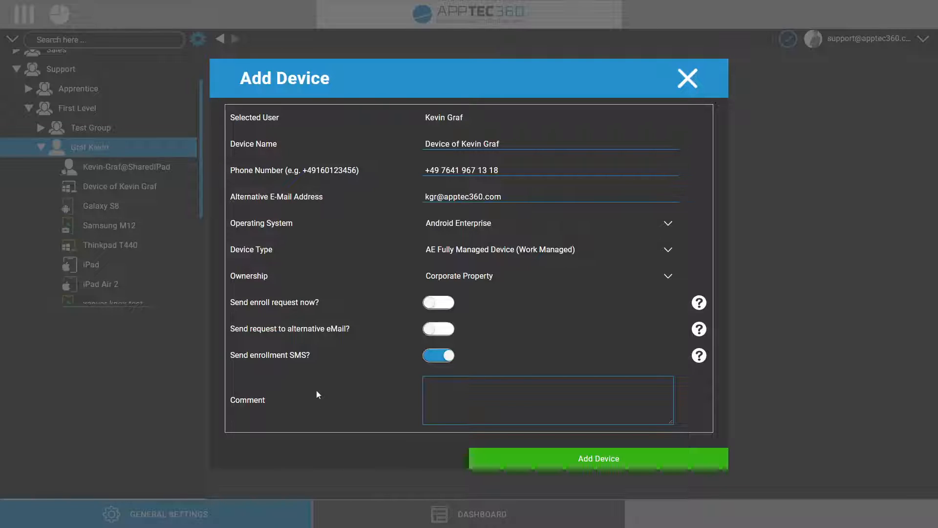
pyautogui.moveTo(501, 171); pyautogui.dragTo(404, 175)
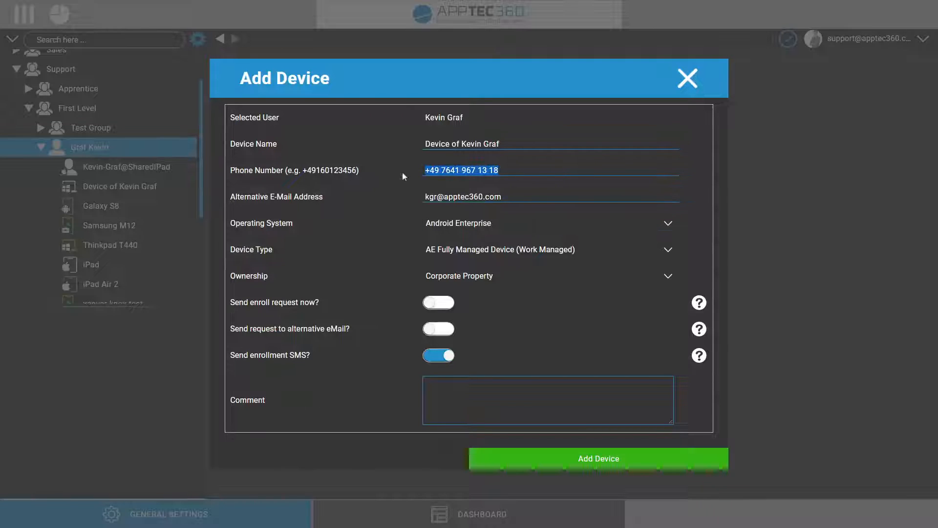
pyautogui.click(392, 191)
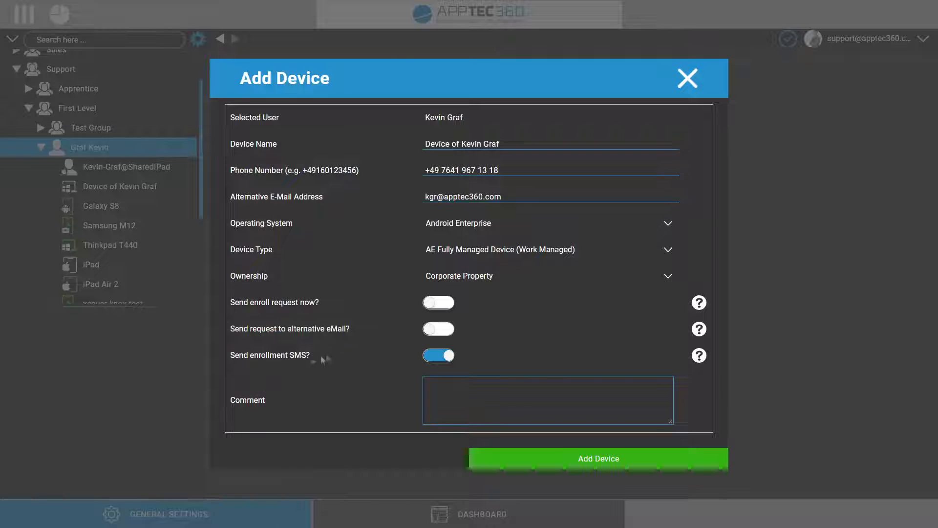
pyautogui.moveTo(408, 358); pyautogui.dragTo(344, 360)
# - Try the device type AE Container (BYOD & Enhanced Work Profile), and return to AE Fully Managed Device (Work Managed)
pyautogui.click(446, 251)
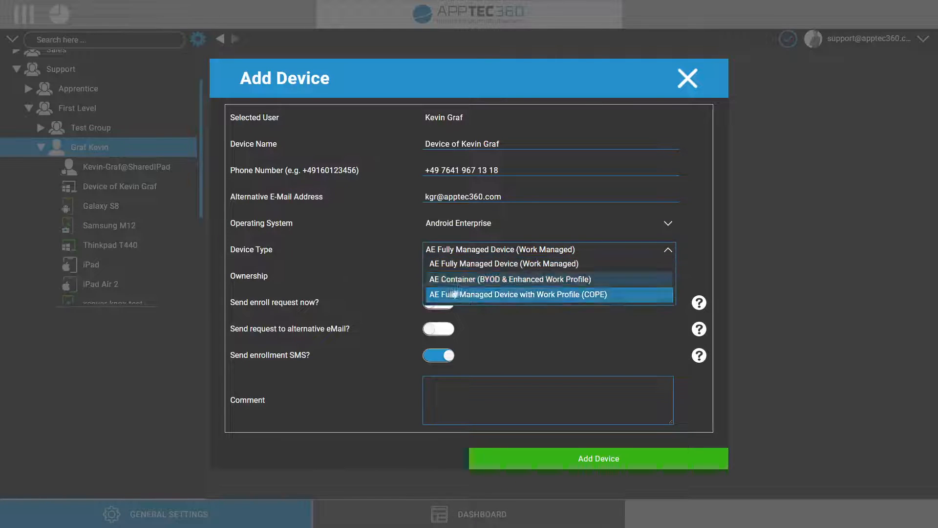
pyautogui.click(449, 279)
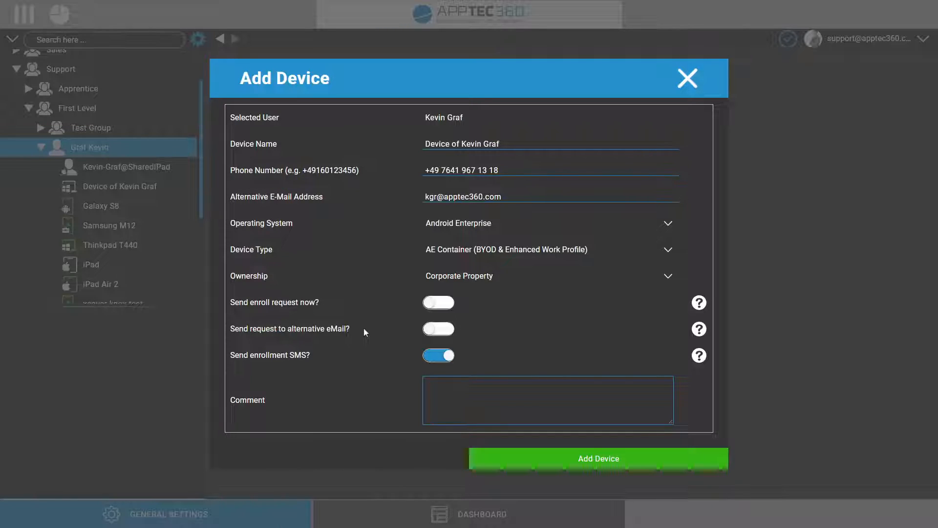
pyautogui.click(493, 250)
pyautogui.click(493, 264)
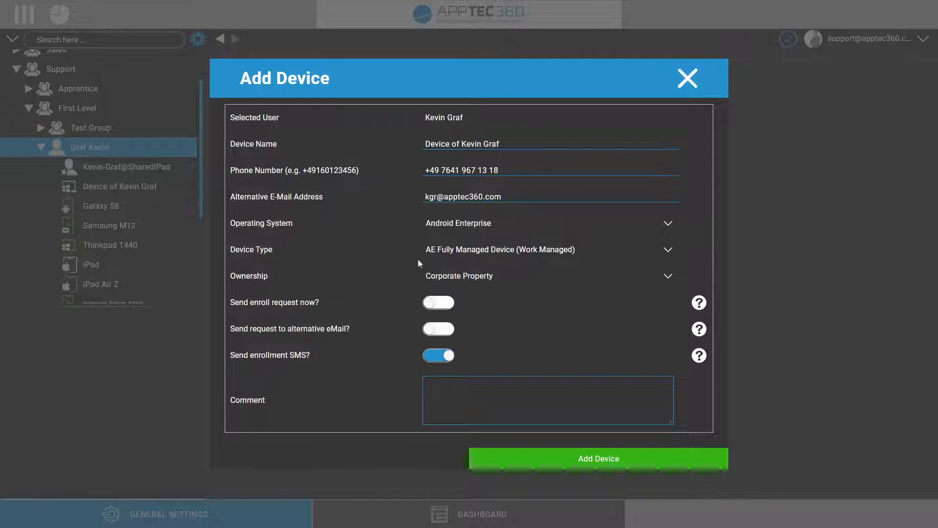
# - Try the three enrollment request options in different combinations, and close the Add Device form without adding the device
pyautogui.click(438, 302)
pyautogui.click(438, 329)
pyautogui.click(439, 355)
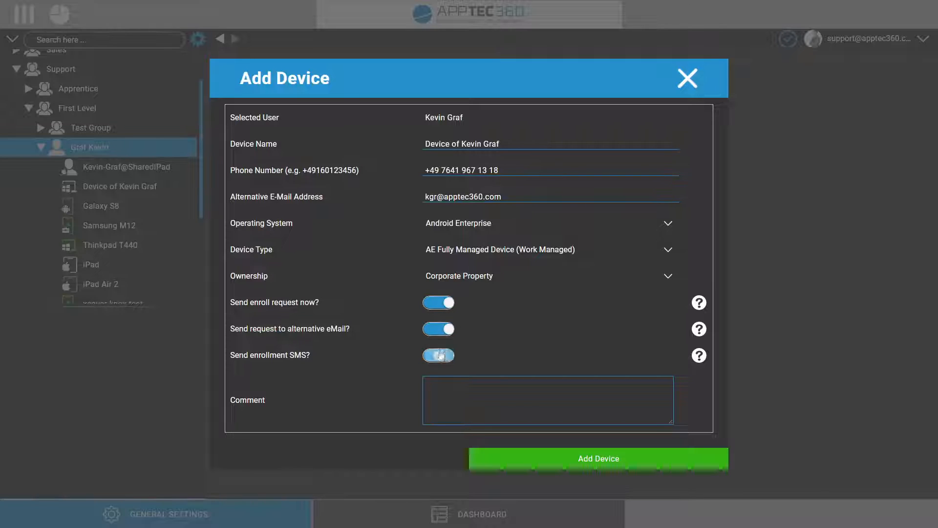
pyautogui.click(438, 328)
pyautogui.click(439, 302)
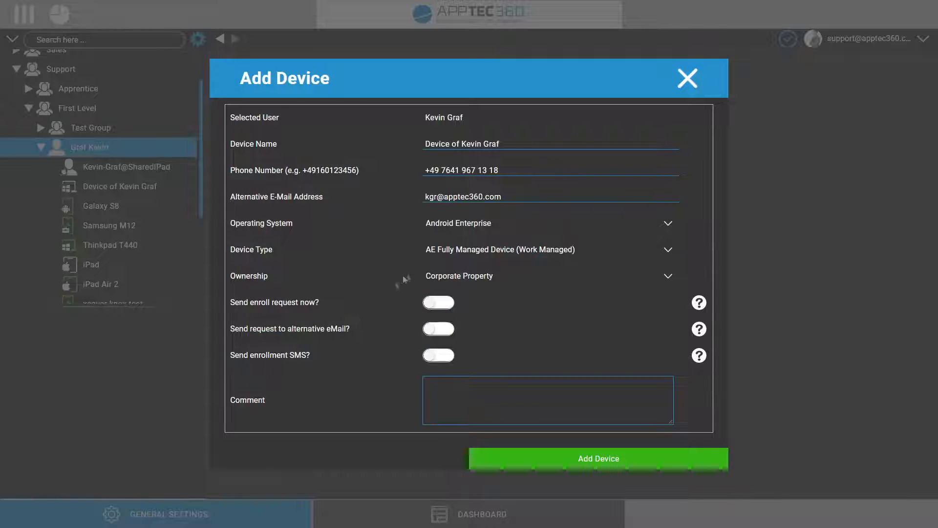
pyautogui.click(441, 358)
pyautogui.click(441, 358)
pyautogui.click(446, 302)
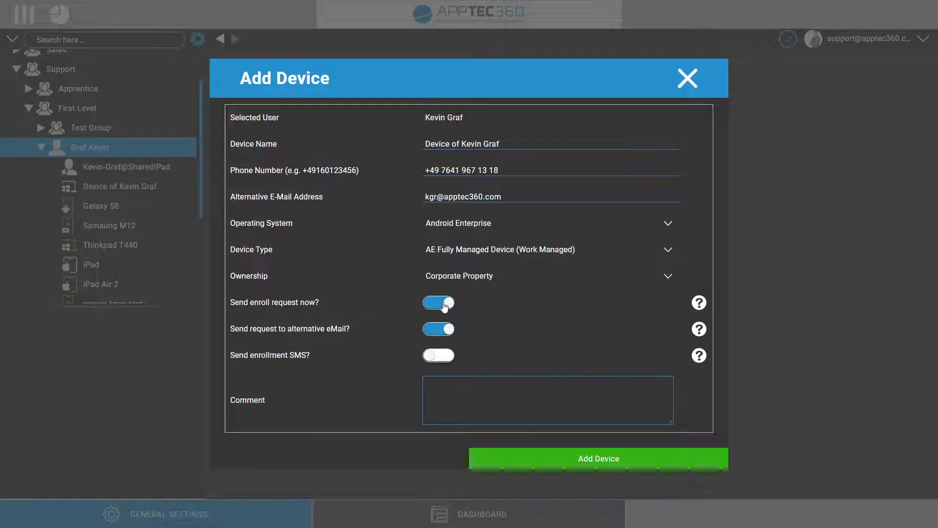
pyautogui.click(445, 304)
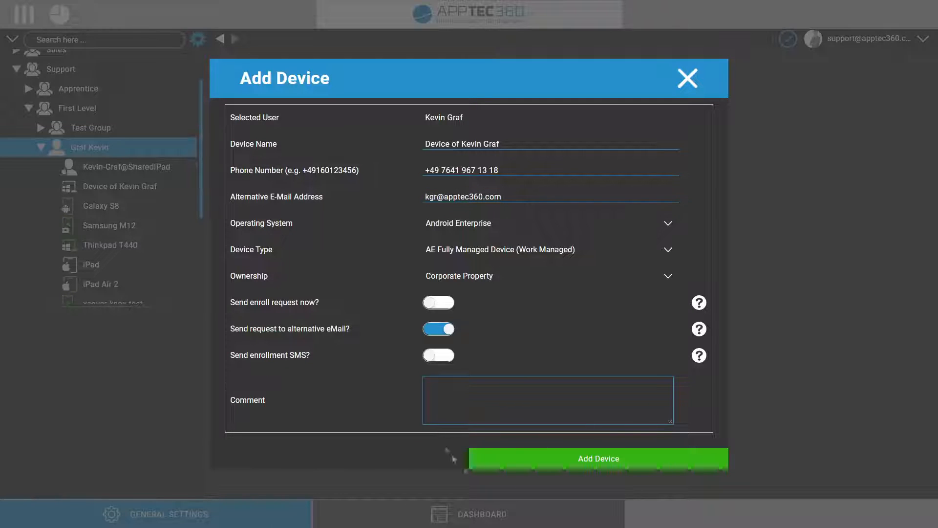
pyautogui.click(689, 78)
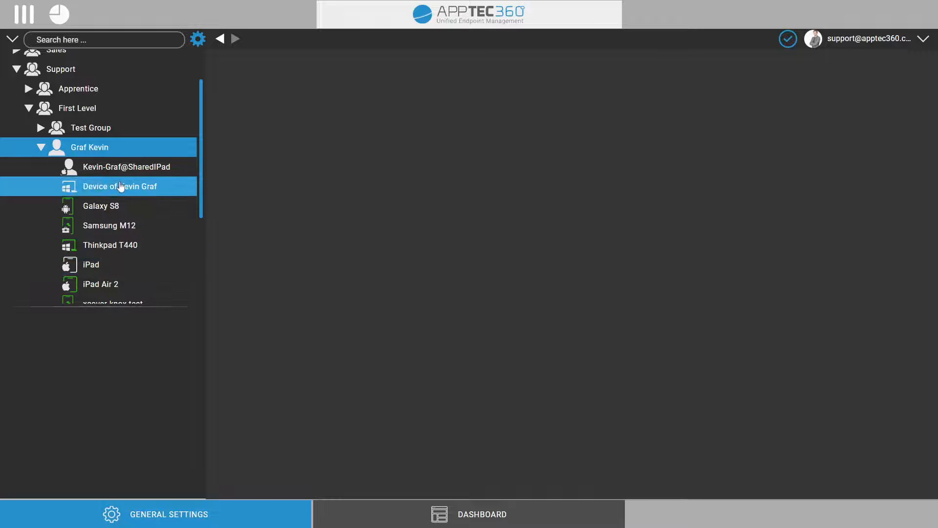
# - Open the Samsung M12 device overview and adjust the height of the device tree to see its profile categories
pyautogui.scroll(-1, 121, 187)
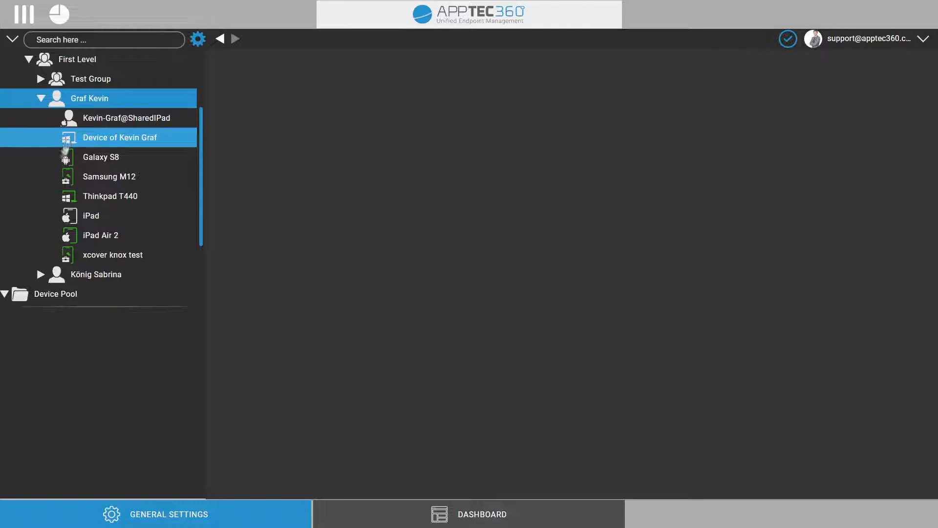
pyautogui.click(139, 179)
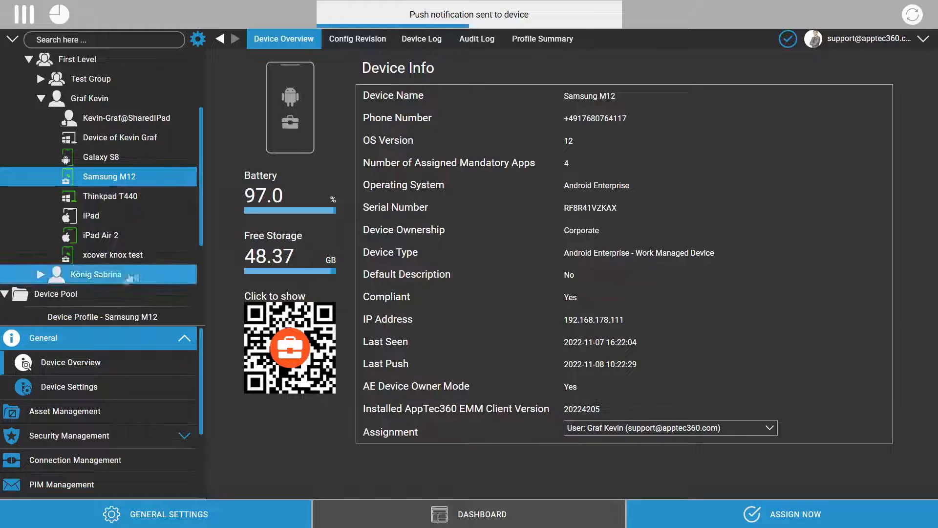
pyautogui.moveTo(117, 307); pyautogui.dragTo(117, 244)
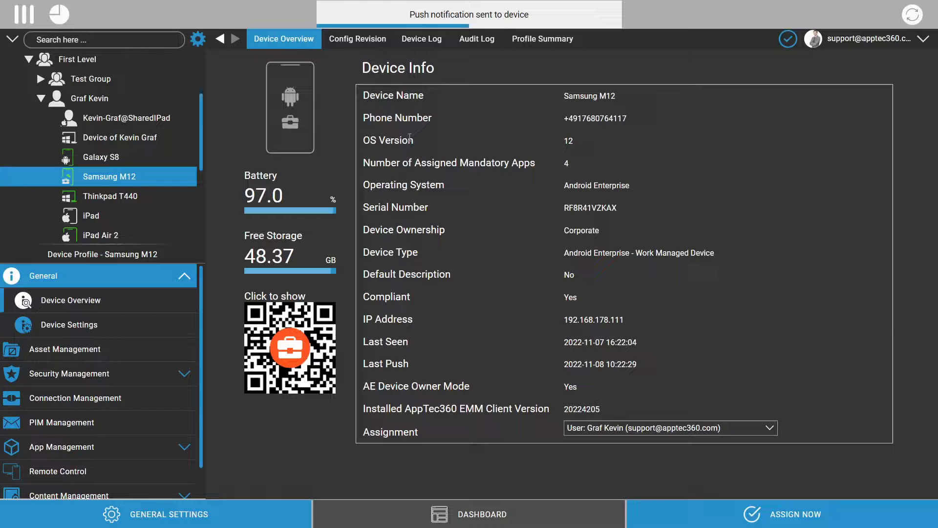
pyautogui.moveTo(109, 248); pyautogui.dragTo(107, 218)
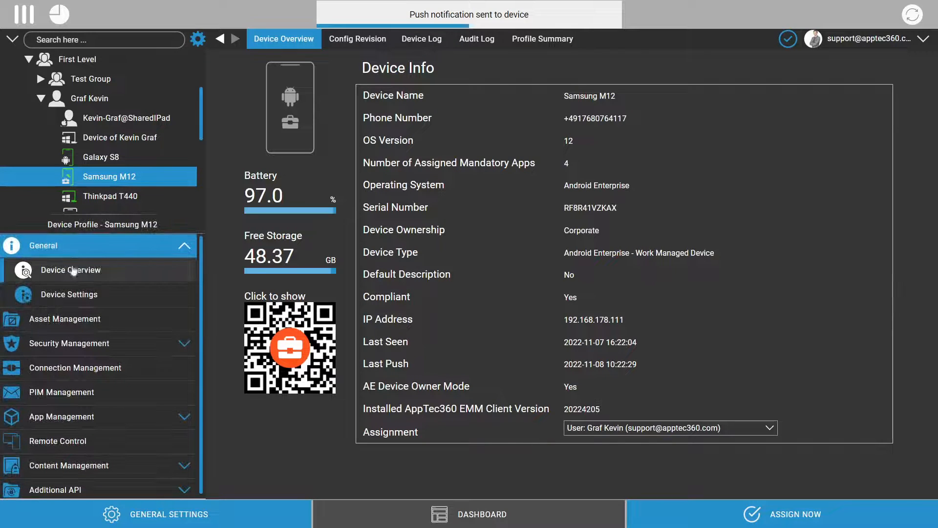
pyautogui.scroll(-1, 90, 340)
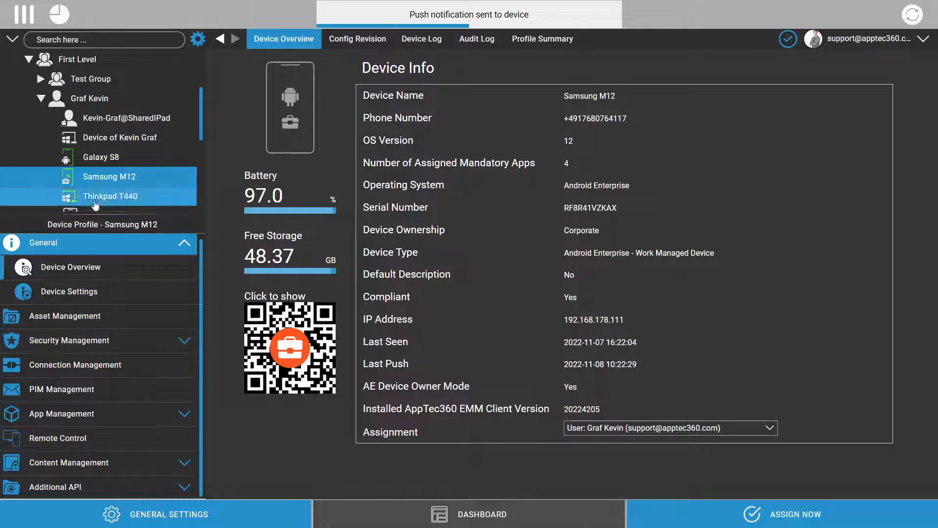
pyautogui.moveTo(112, 214); pyautogui.dragTo(112, 267)
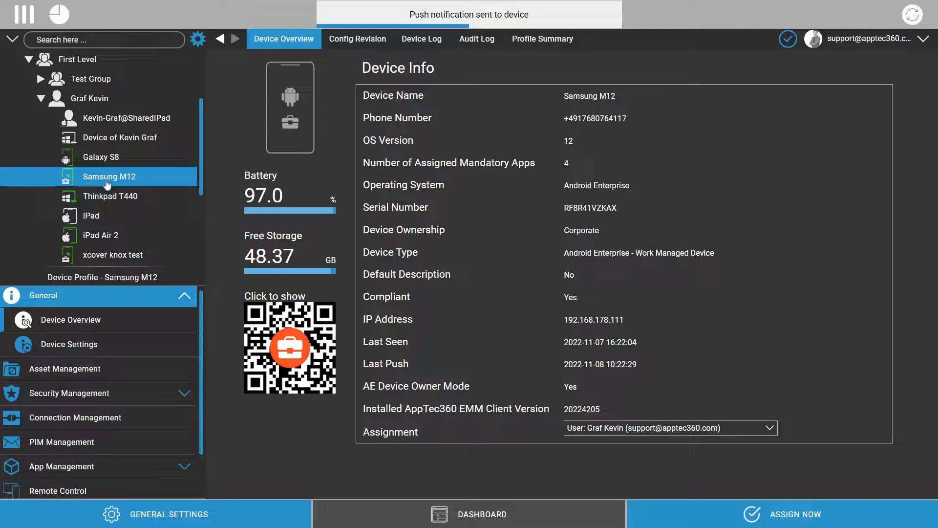
# - Open the First Level group's profiles and examine the Apple device types, their ownership and selected profiles
pyautogui.scroll(2, 108, 183)
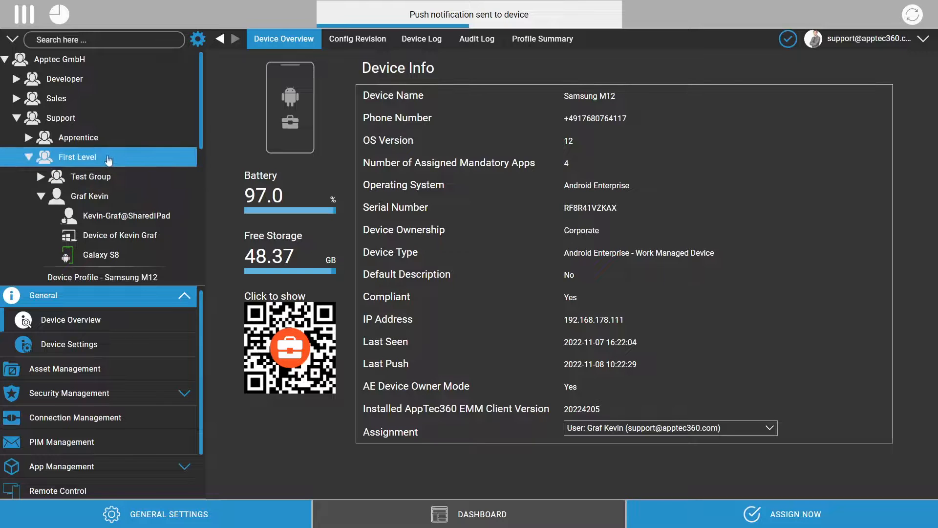
pyautogui.click(108, 157)
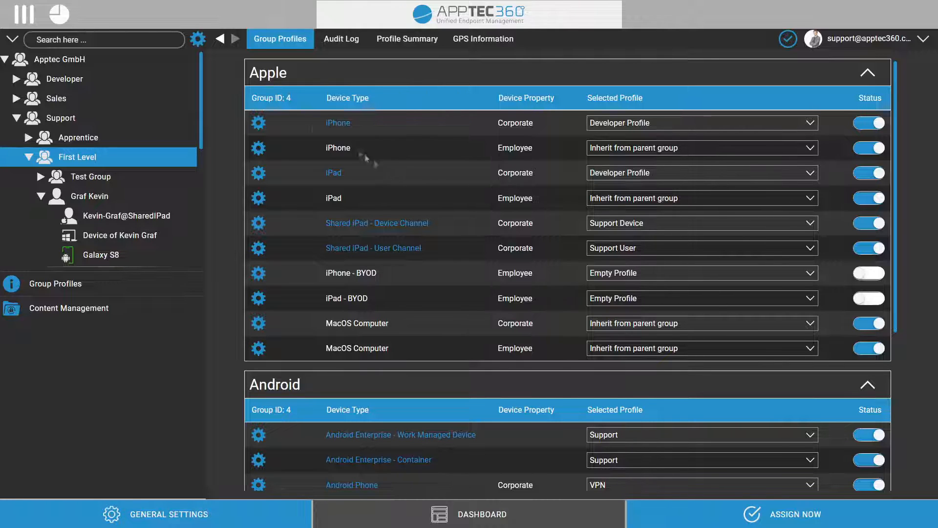
pyautogui.moveTo(360, 124); pyautogui.dragTo(290, 119)
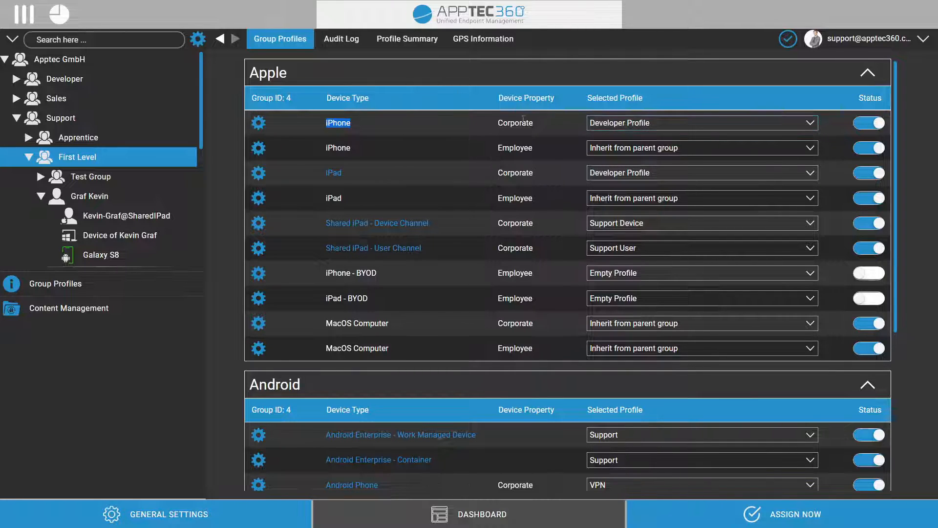
pyautogui.moveTo(570, 121); pyautogui.dragTo(494, 123)
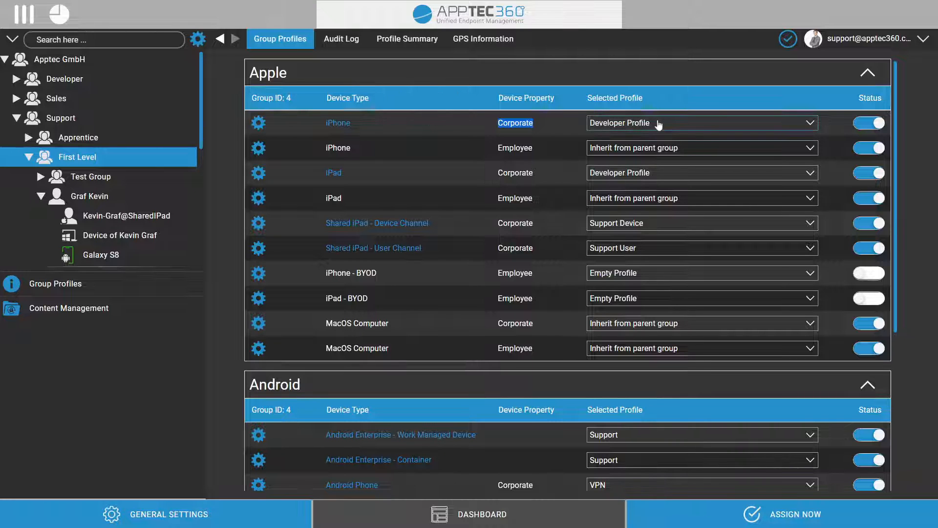
pyautogui.click(405, 174)
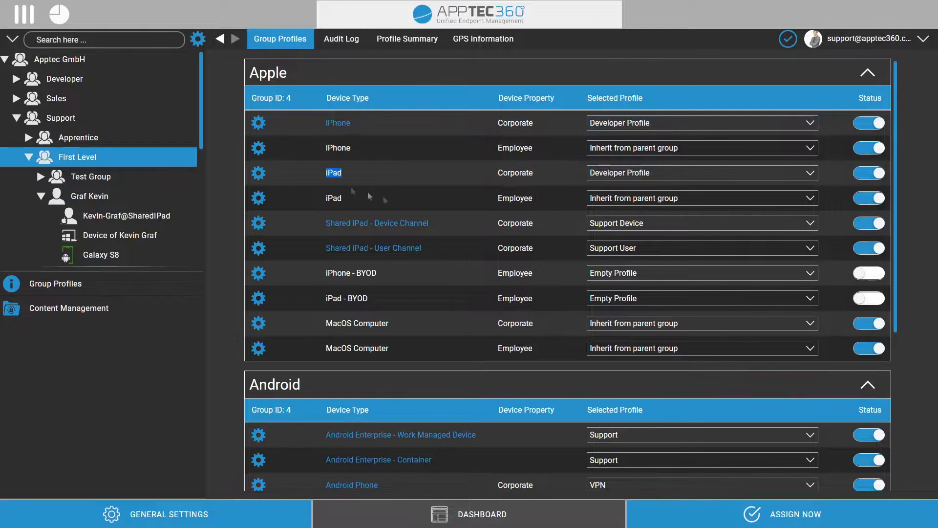
# - Check the profile selected for Android Enterprise - Work Managed Device in the First Level group
pyautogui.scroll(-4, 474, 213)
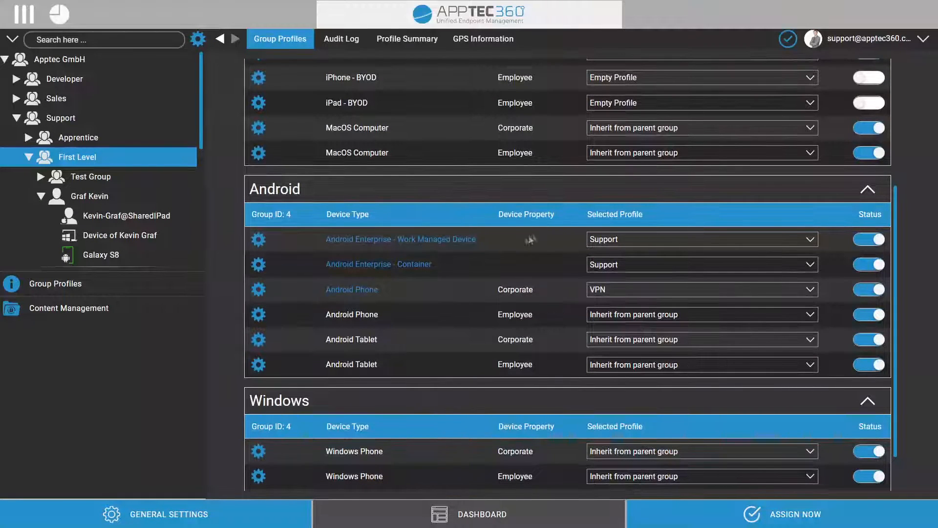
pyautogui.moveTo(522, 242); pyautogui.dragTo(310, 242)
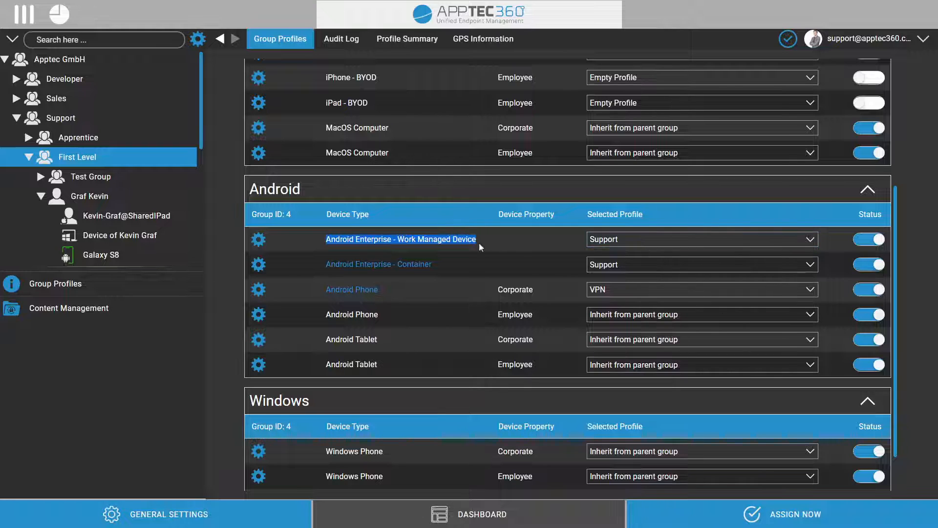
pyautogui.click(627, 241)
pyautogui.click(647, 244)
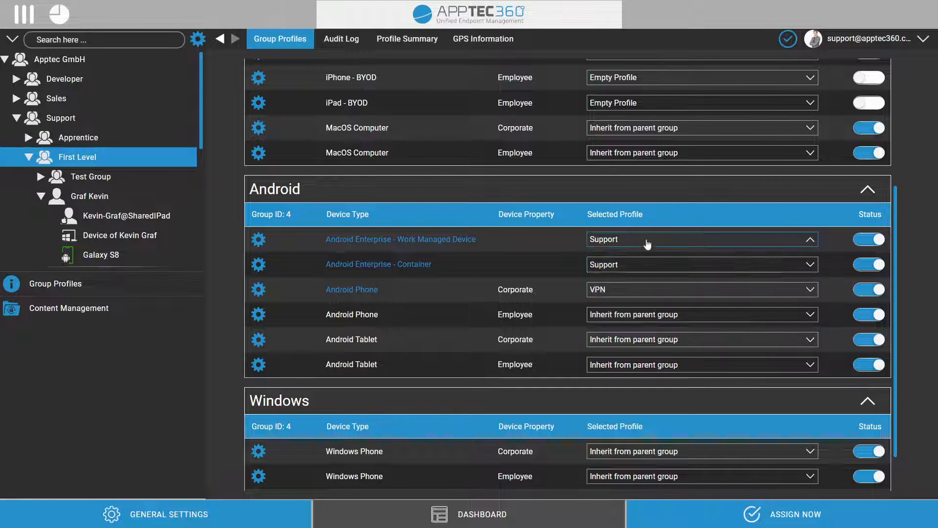
# - Return to the Apple profiles and show the profile actions available for the corporate iPhone
pyautogui.scroll(5, 523, 252)
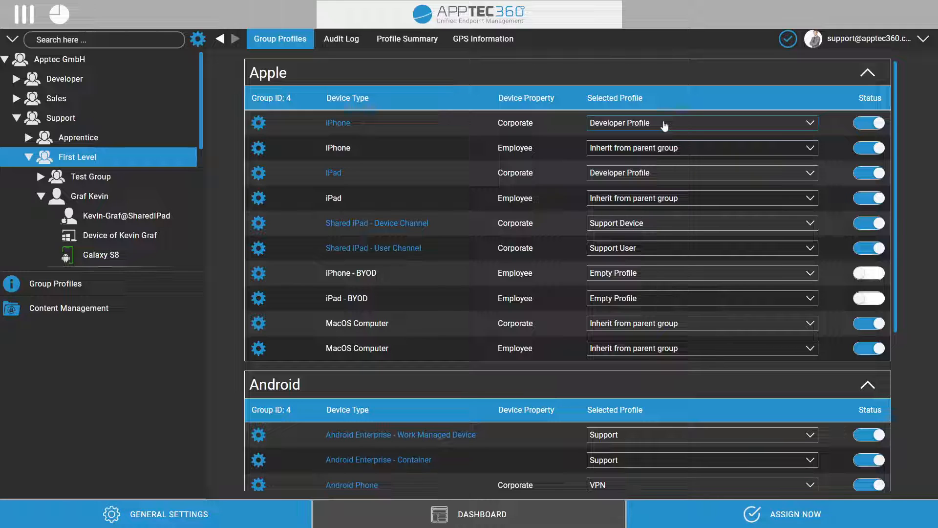
pyautogui.moveTo(377, 129); pyautogui.dragTo(317, 128)
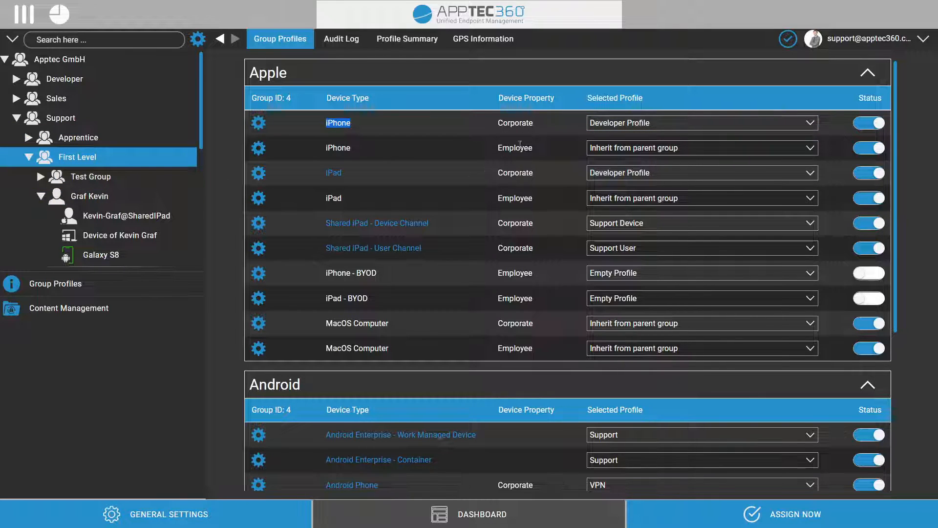
pyautogui.click(260, 124)
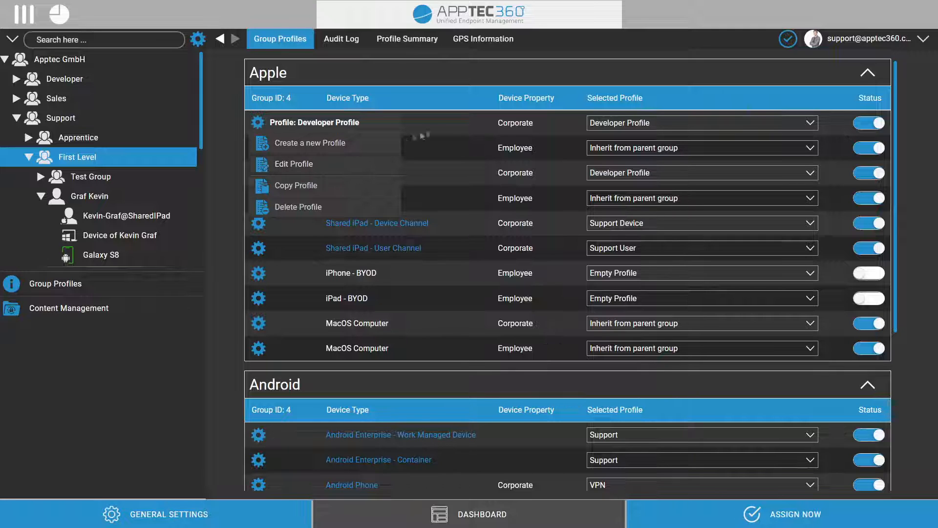
# - Return from the group profiles to the Samsung M12 device and review its device information
pyautogui.scroll(-1, 82, 197)
pyautogui.click(82, 196)
pyautogui.scroll(-1, 82, 197)
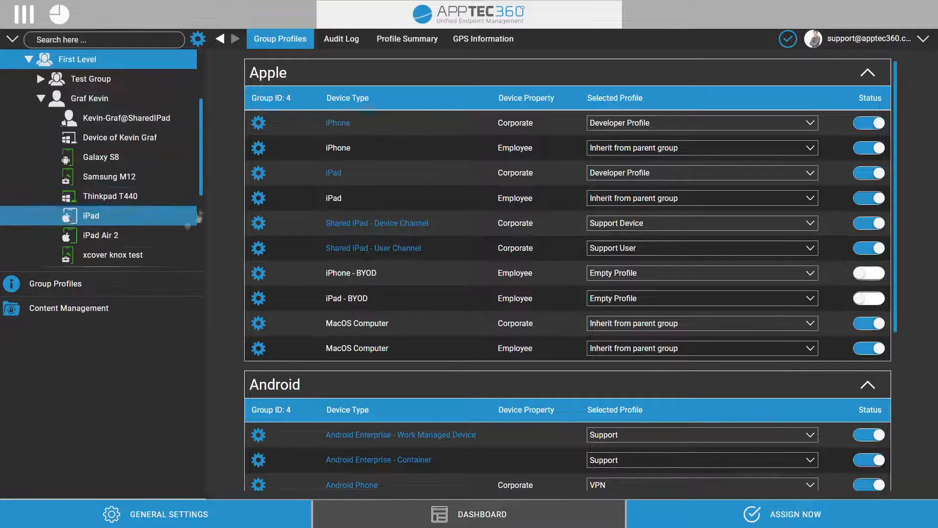
pyautogui.click(117, 176)
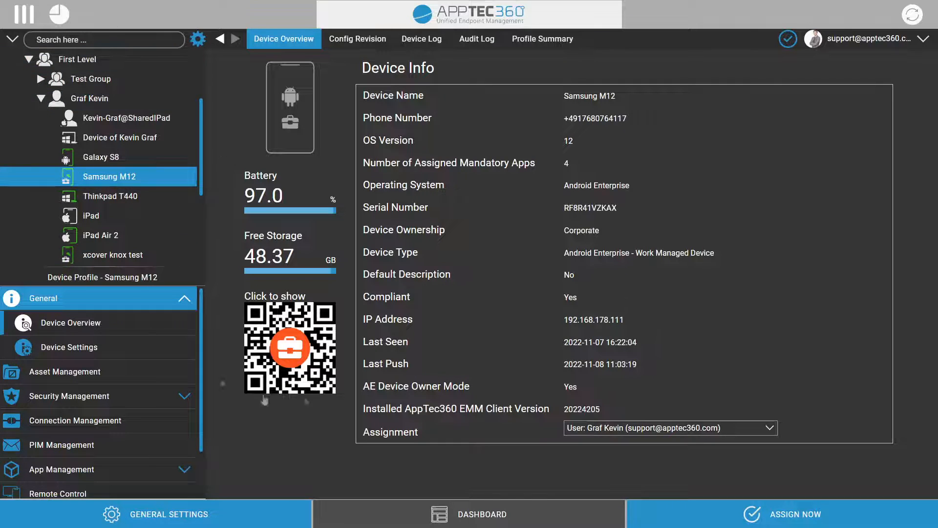
pyautogui.scroll(-2, 141, 206)
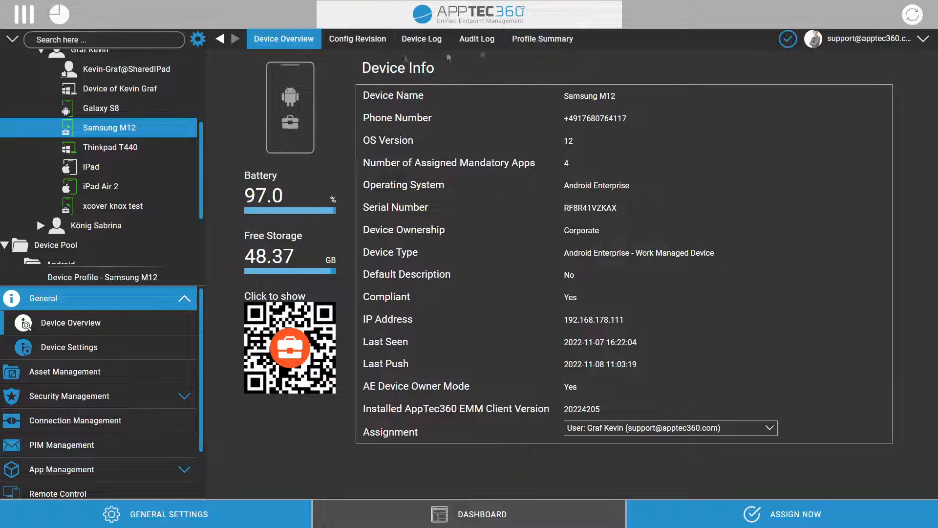
# - Open the Samsung M12's device settings, and switch its client configuration off and on again
pyautogui.click(55, 343)
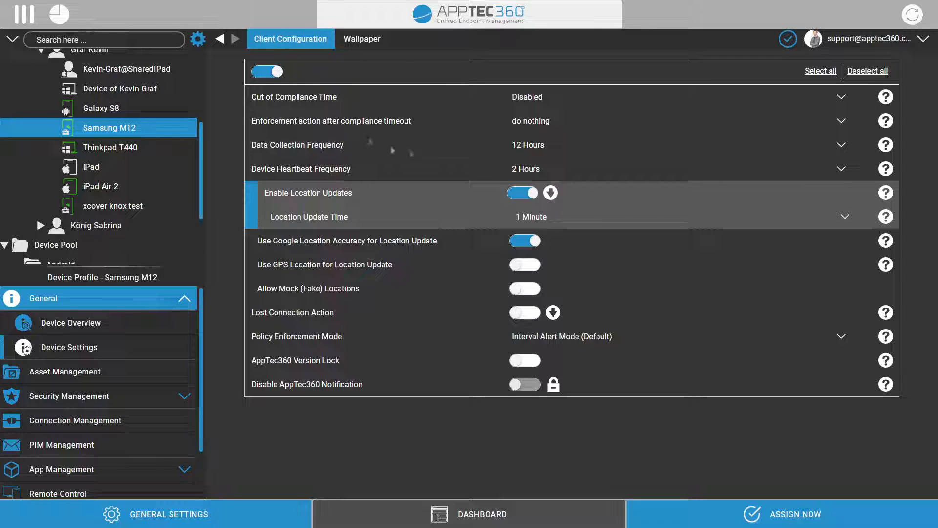
pyautogui.click(269, 72)
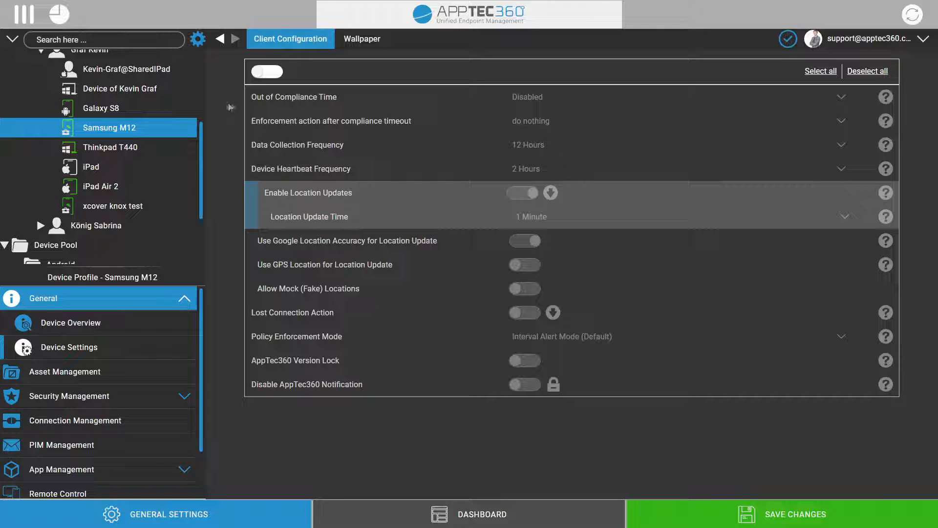
pyautogui.click(275, 74)
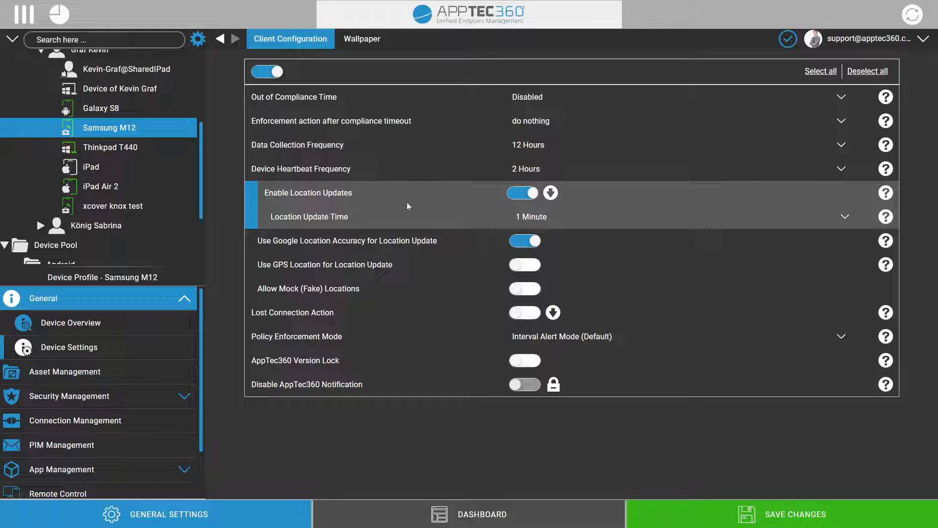
# - Review the Data Collection Frequency and Device Heartbeat Frequency settings, and check which heartbeat intervals are available
pyautogui.moveTo(355, 144); pyautogui.dragTo(219, 151)
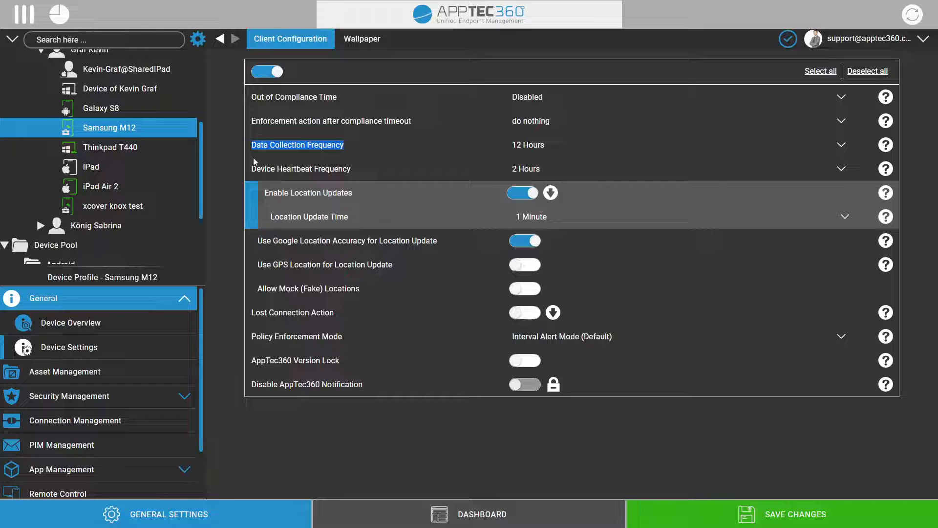
pyautogui.click(558, 147)
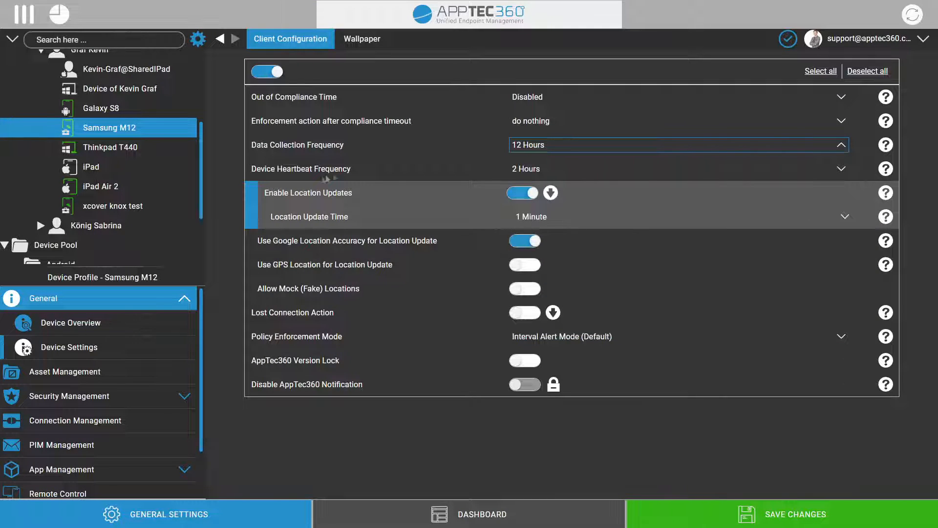
pyautogui.moveTo(361, 171); pyautogui.dragTo(213, 166)
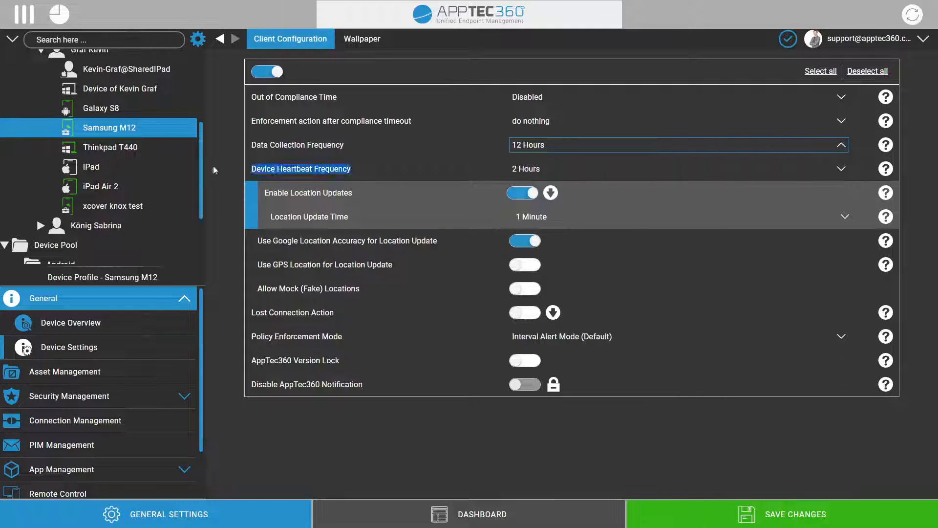
pyautogui.click(397, 171)
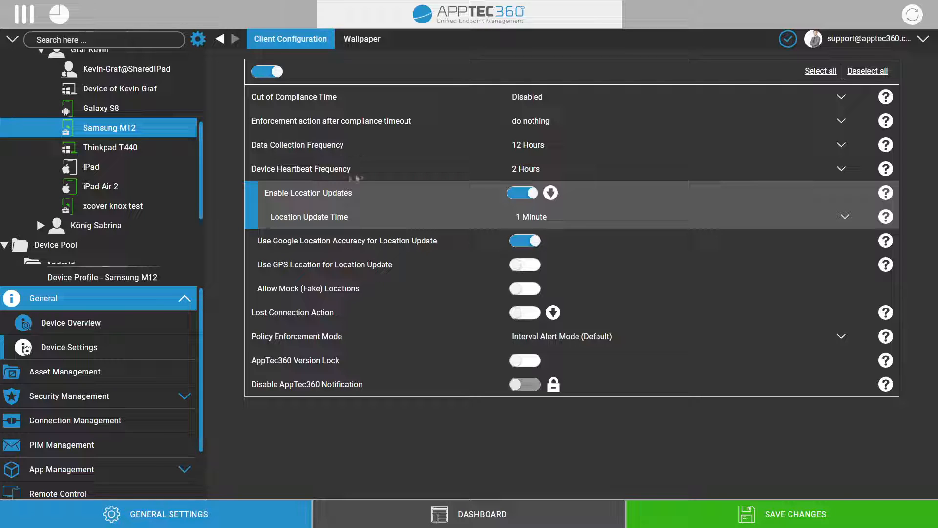
pyautogui.moveTo(370, 171); pyautogui.dragTo(254, 172)
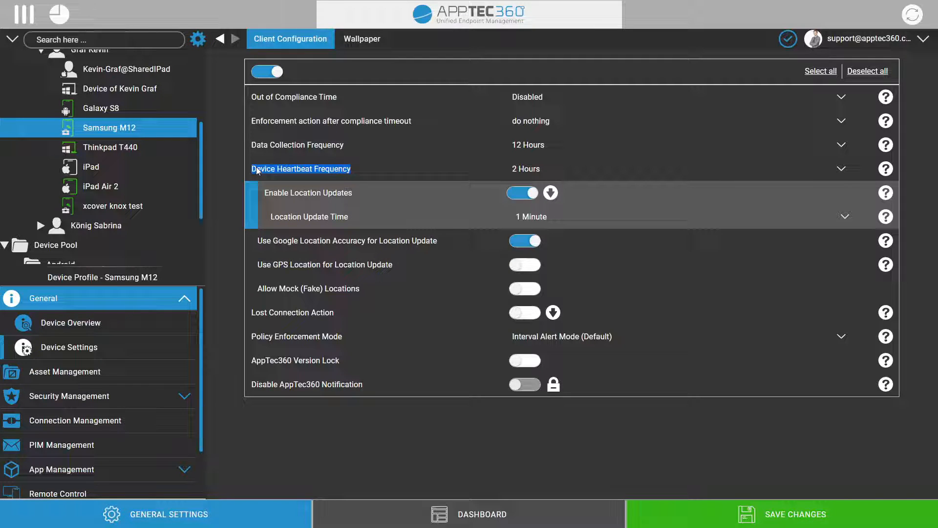
pyautogui.click(384, 167)
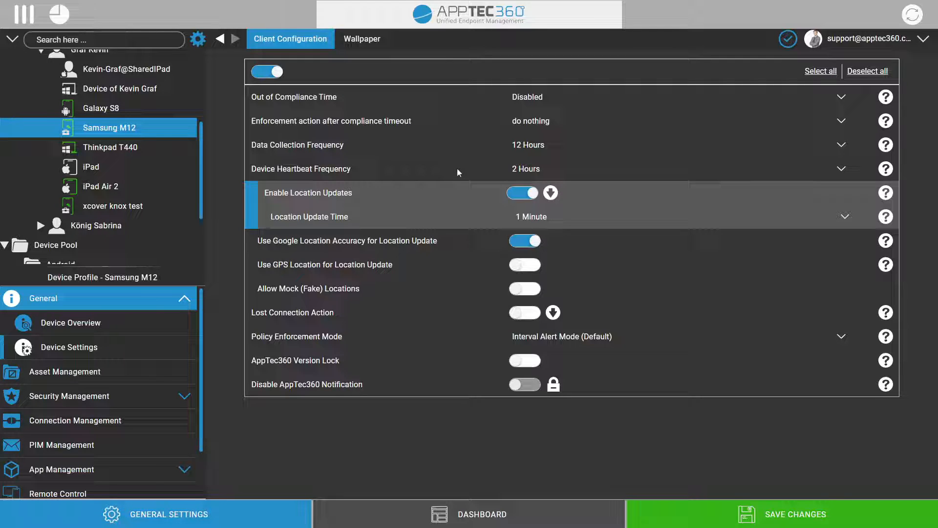
pyautogui.click(582, 171)
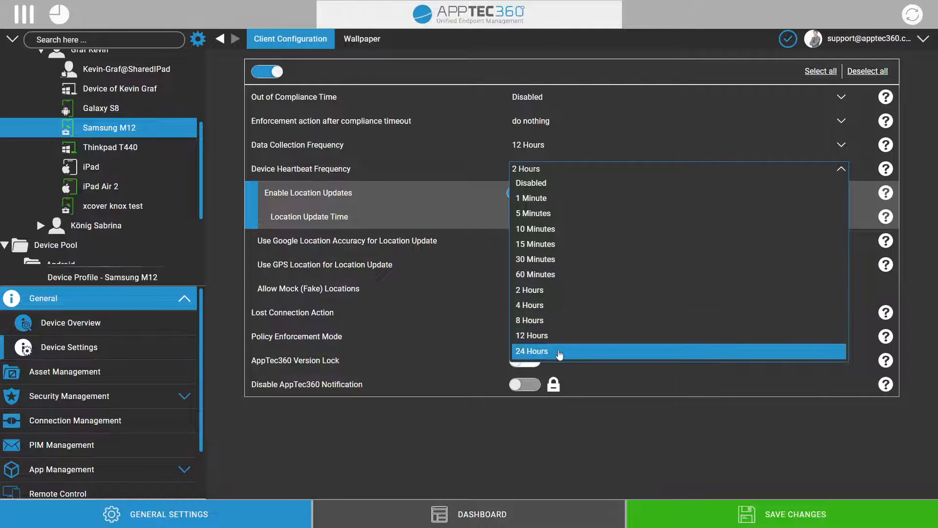
pyautogui.click(577, 169)
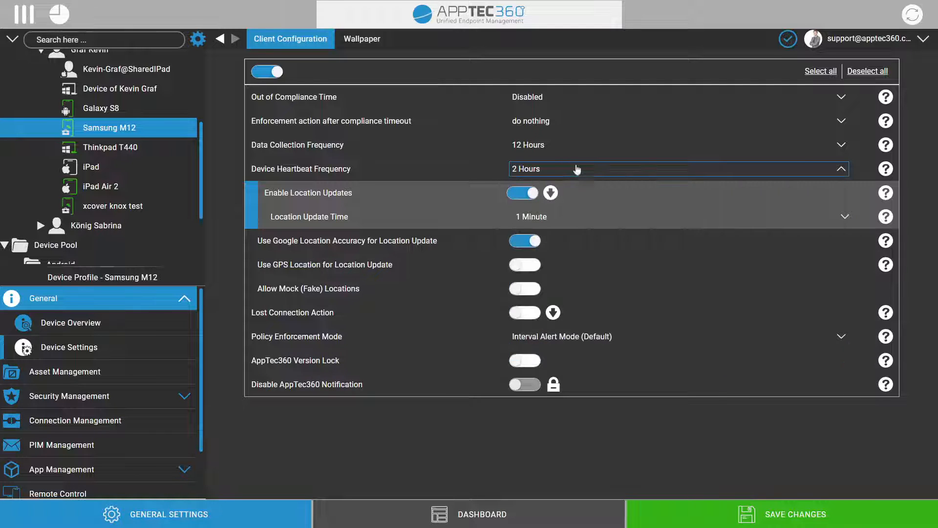
pyautogui.click(418, 181)
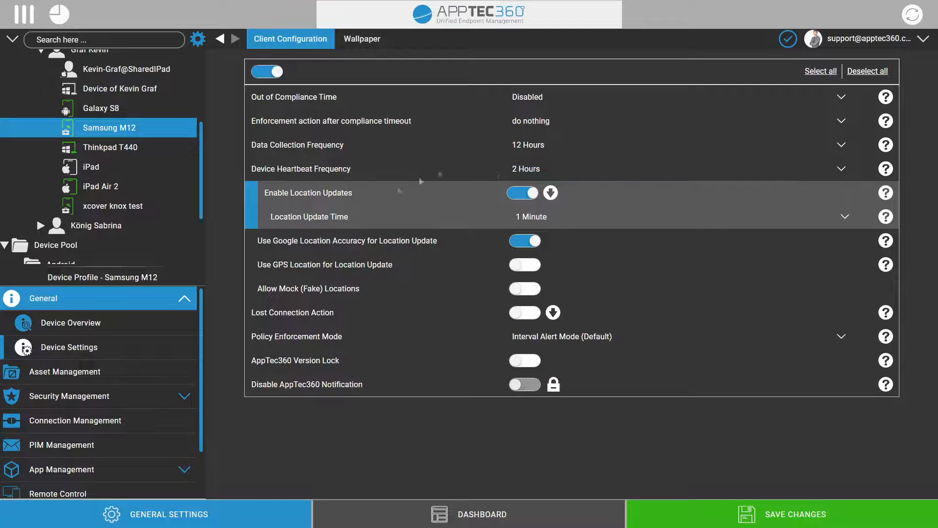
# - Switch location updates off and on again, and check the intervals available for Location Update Time
pyautogui.click(519, 194)
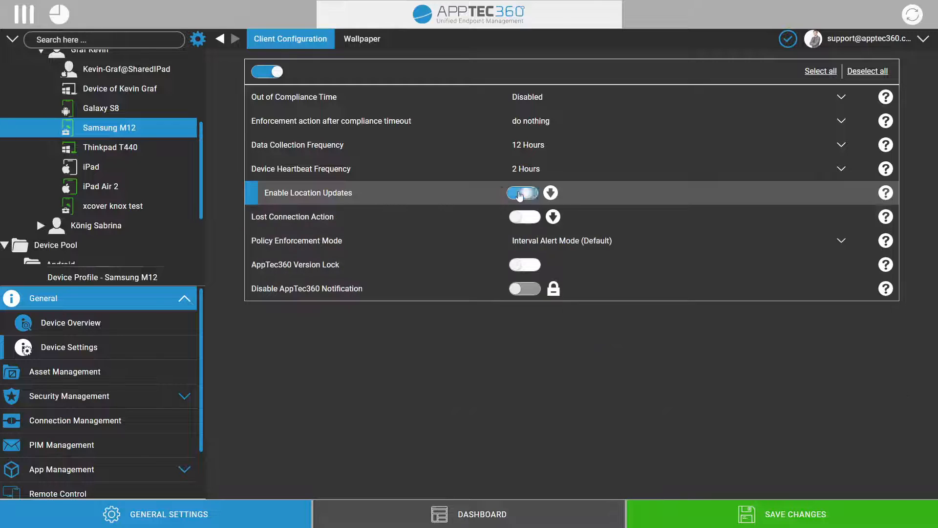
pyautogui.click(520, 194)
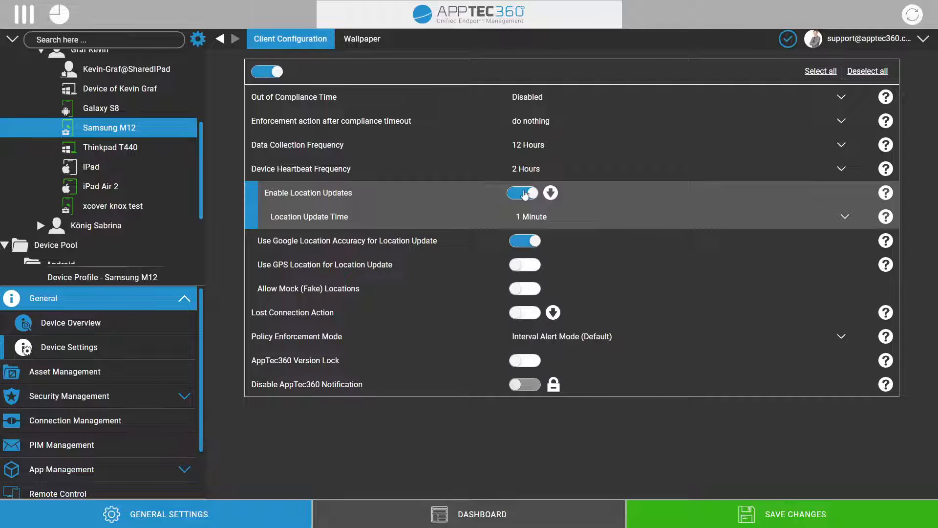
pyautogui.click(525, 194)
pyautogui.click(525, 195)
pyautogui.click(564, 216)
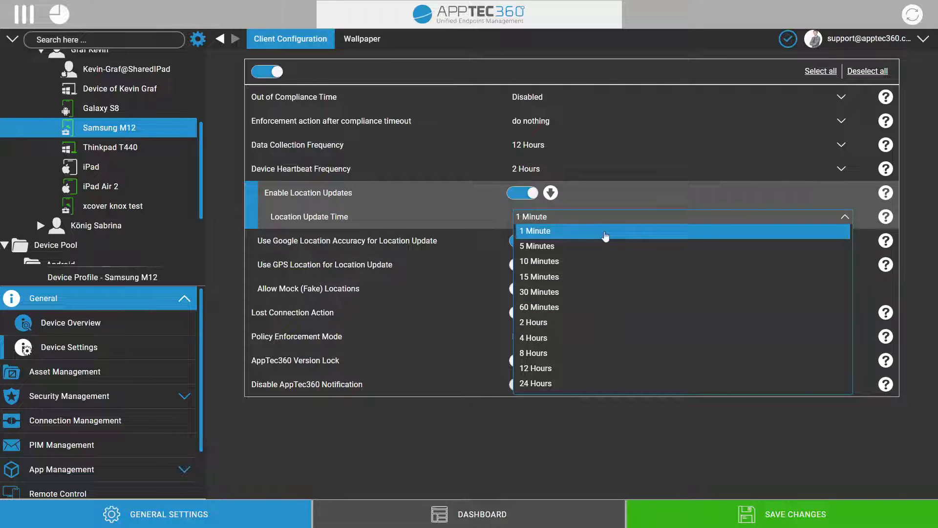
pyautogui.click(562, 222)
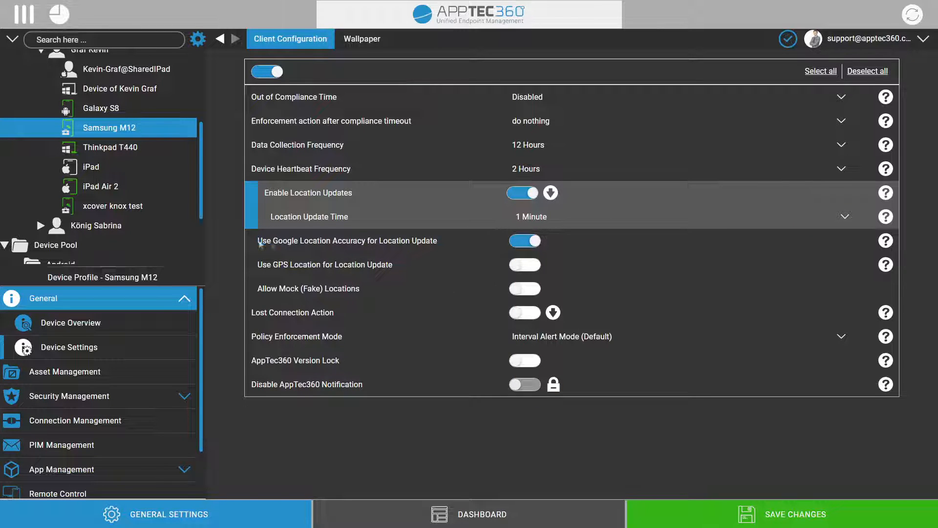
# - Enable the use of GPS location for location updates, and switch the Google location accuracy option off and on again
pyautogui.moveTo(261, 244); pyautogui.dragTo(361, 291)
pyautogui.click(271, 252)
pyautogui.moveTo(411, 263); pyautogui.dragTo(238, 246)
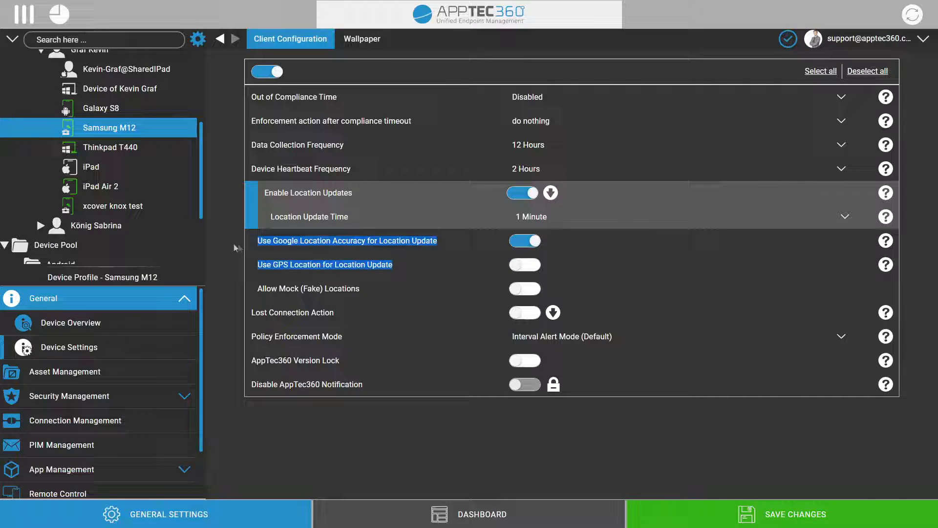
pyautogui.click(459, 254)
pyautogui.click(530, 264)
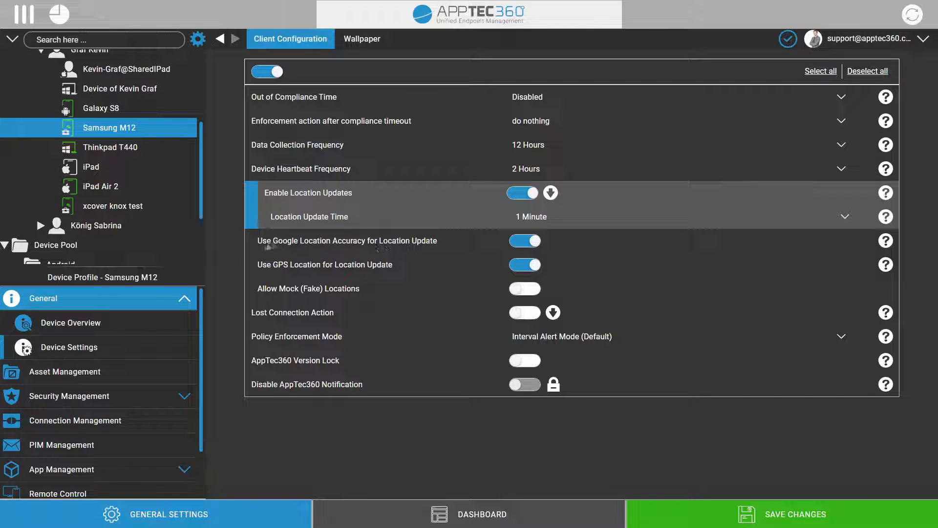
pyautogui.moveTo(274, 244); pyautogui.dragTo(375, 248)
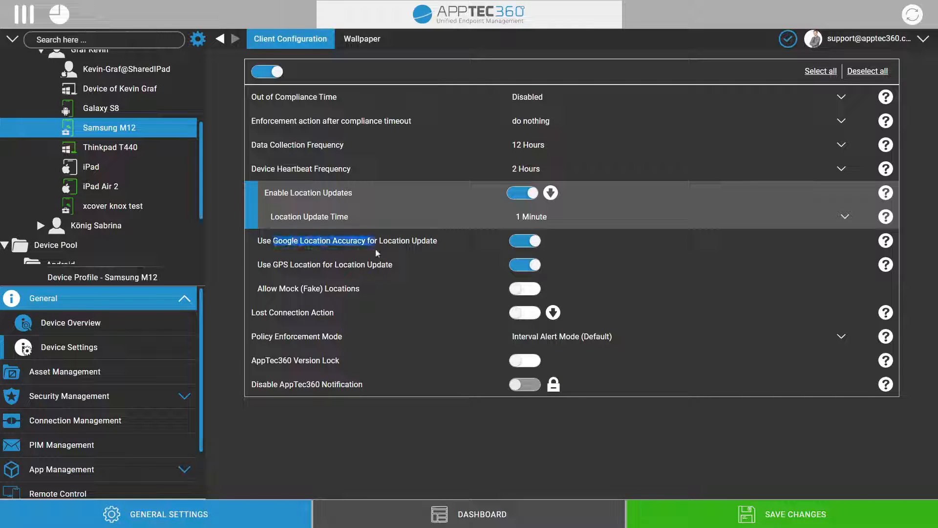
pyautogui.click(419, 248)
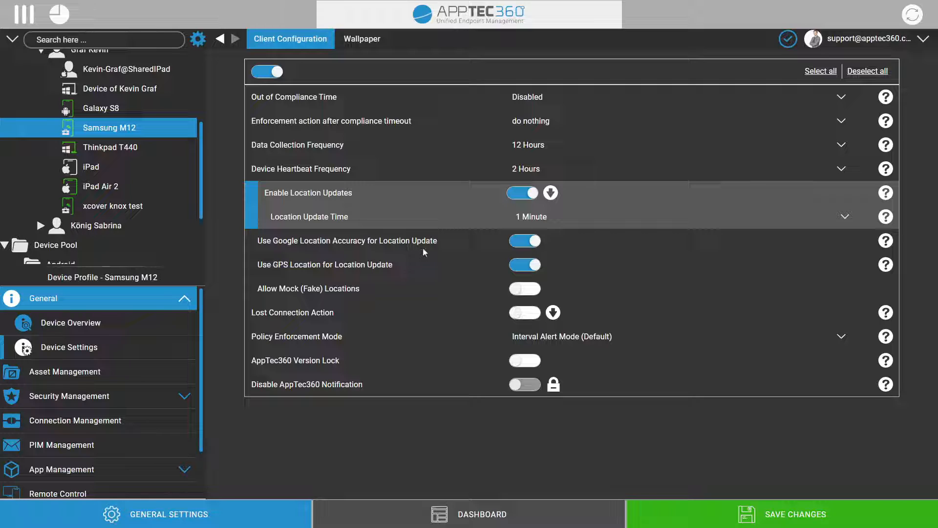
pyautogui.click(521, 243)
pyautogui.click(519, 241)
# - Check the options available for the Samsung M12's custom wallpaper
pyautogui.click(372, 48)
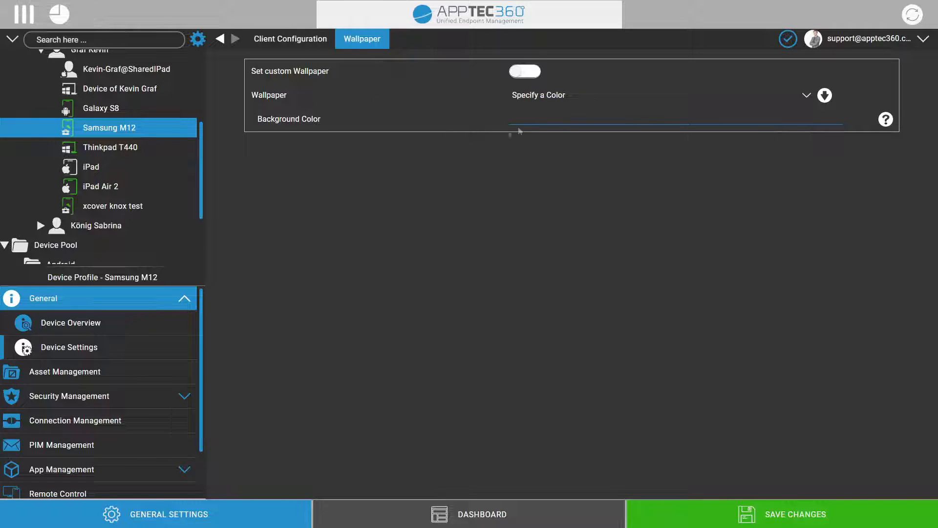
pyautogui.click(557, 98)
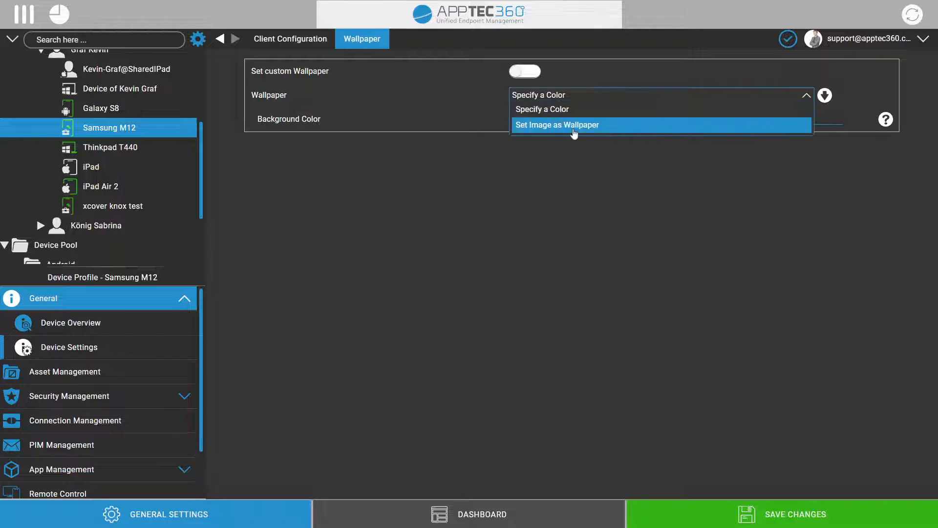
pyautogui.click(417, 147)
# - Open the Samsung M12's asset management information and review its device info, including the model
pyautogui.click(90, 364)
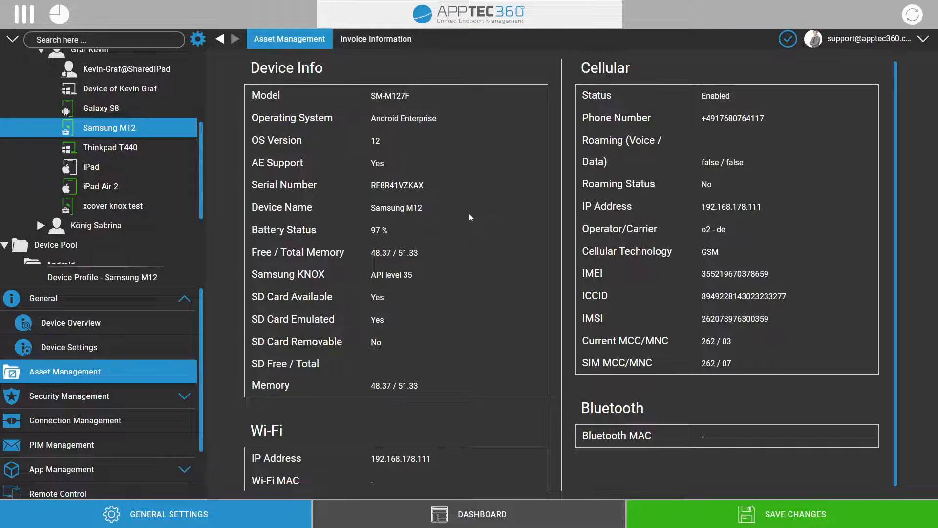
pyautogui.scroll(-1, 468, 212)
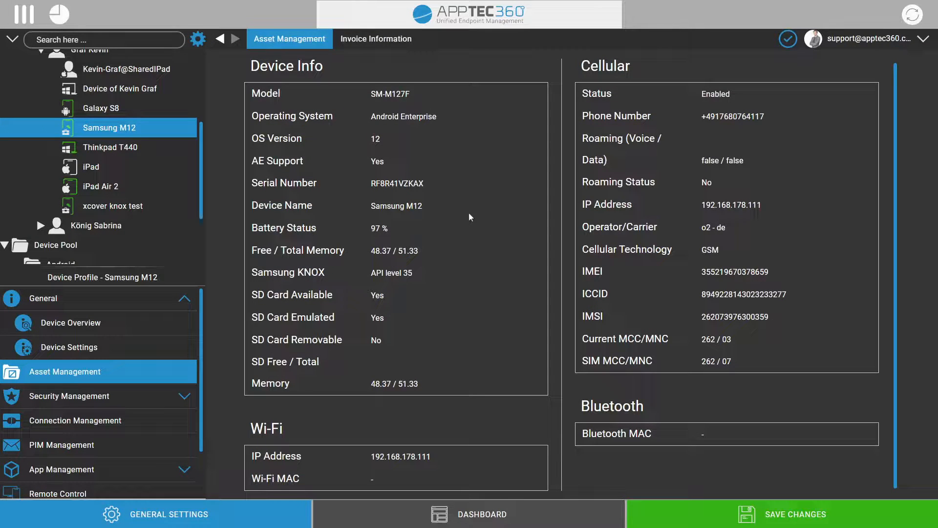
pyautogui.scroll(1, 470, 217)
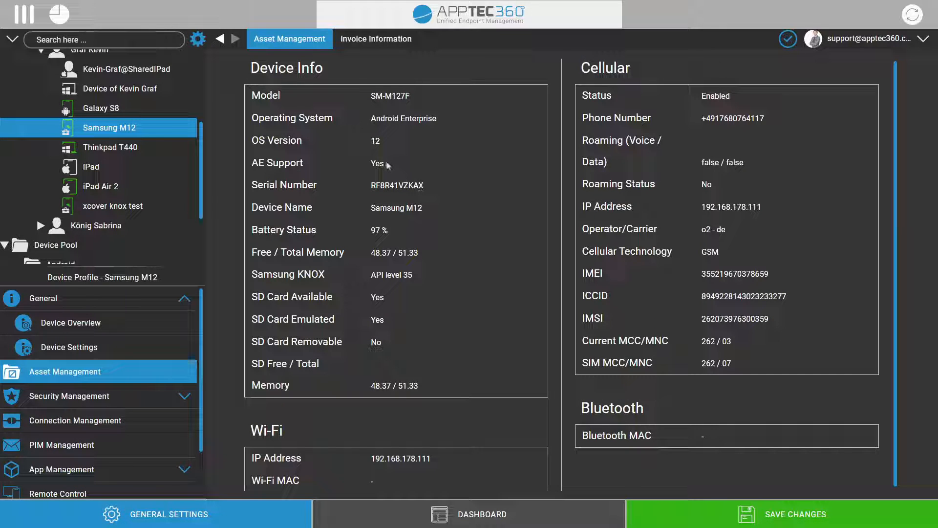
pyautogui.moveTo(435, 99); pyautogui.dragTo(336, 101)
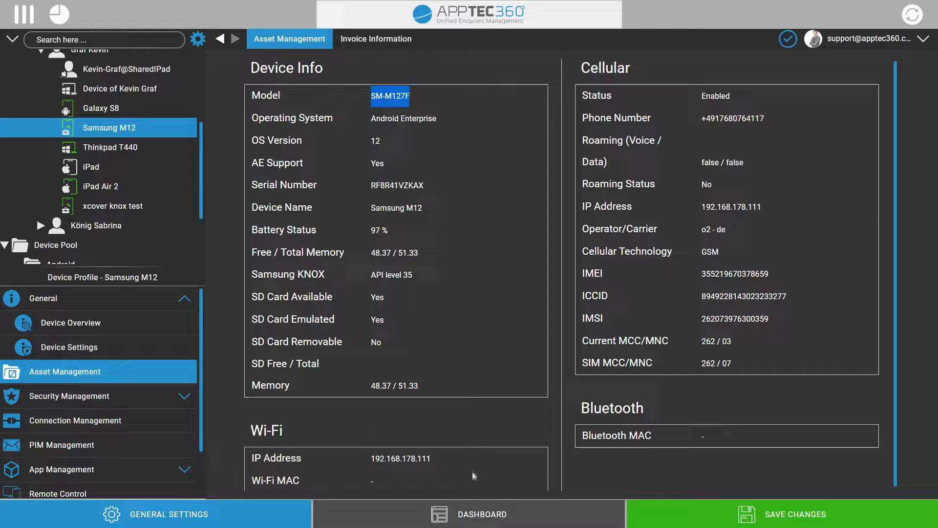
pyautogui.click(436, 264)
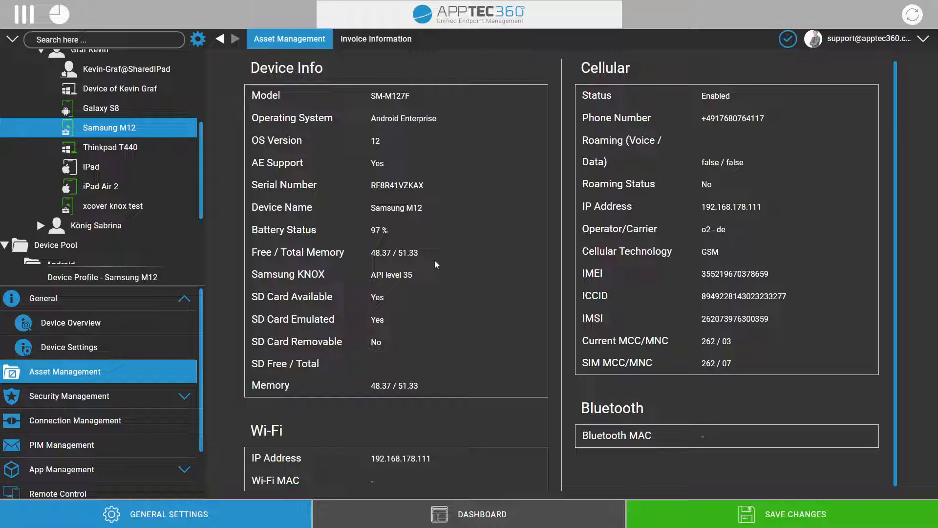
# - Open the Samsung M12's anti-theft GPS information, unlock it with the password and look over the map
pyautogui.click(122, 399)
pyautogui.click(123, 373)
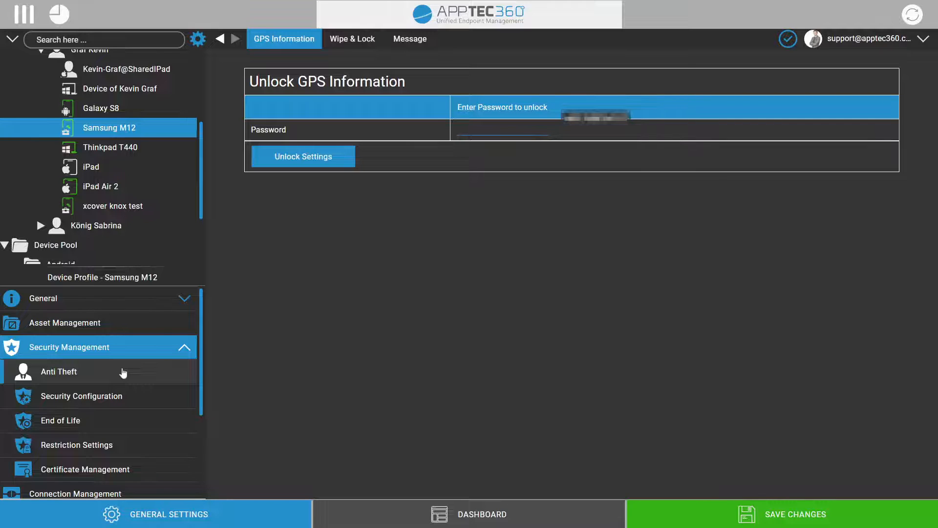
pyautogui.click(481, 133)
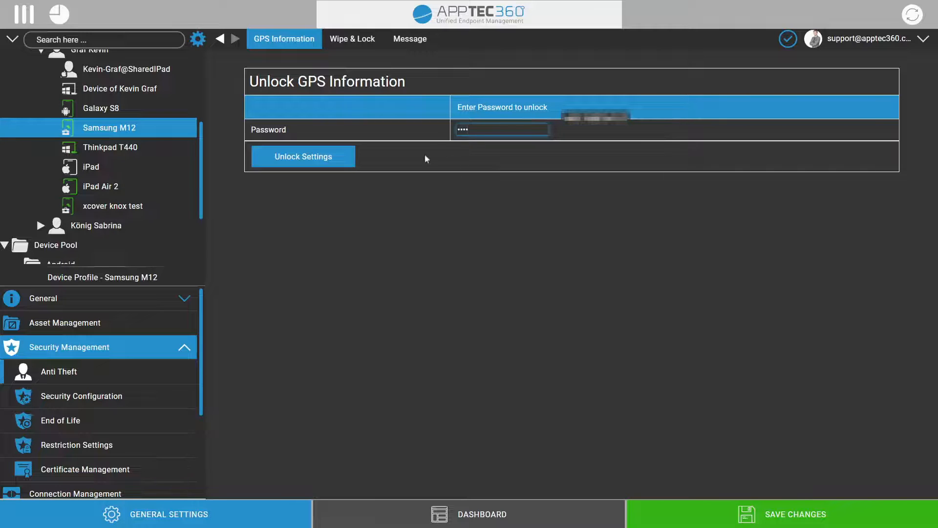
pyautogui.click(513, 164)
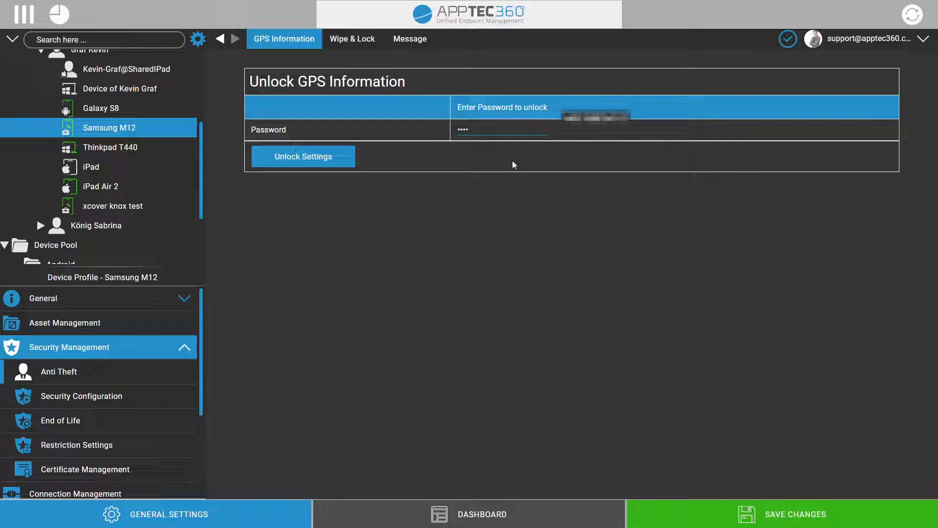
pyautogui.click(300, 165)
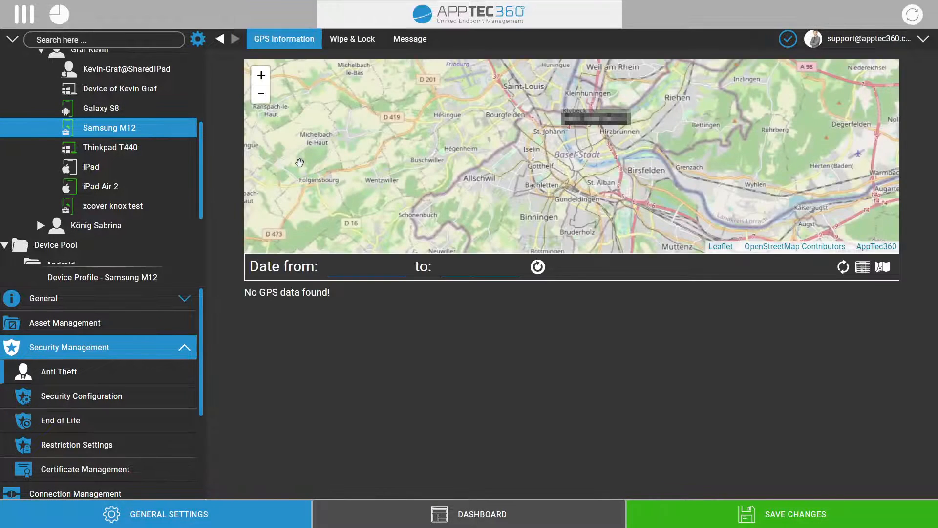
pyautogui.moveTo(597, 140); pyautogui.dragTo(570, 140)
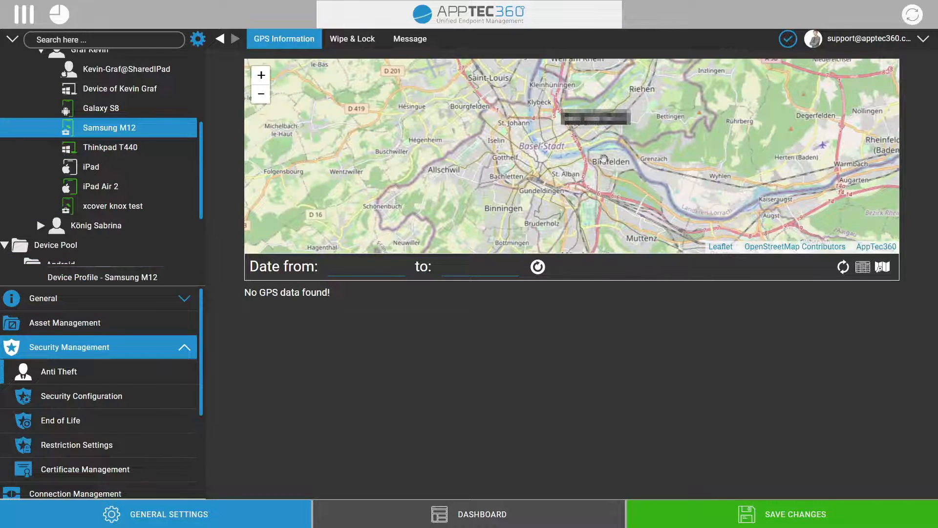
pyautogui.moveTo(596, 160); pyautogui.dragTo(572, 154)
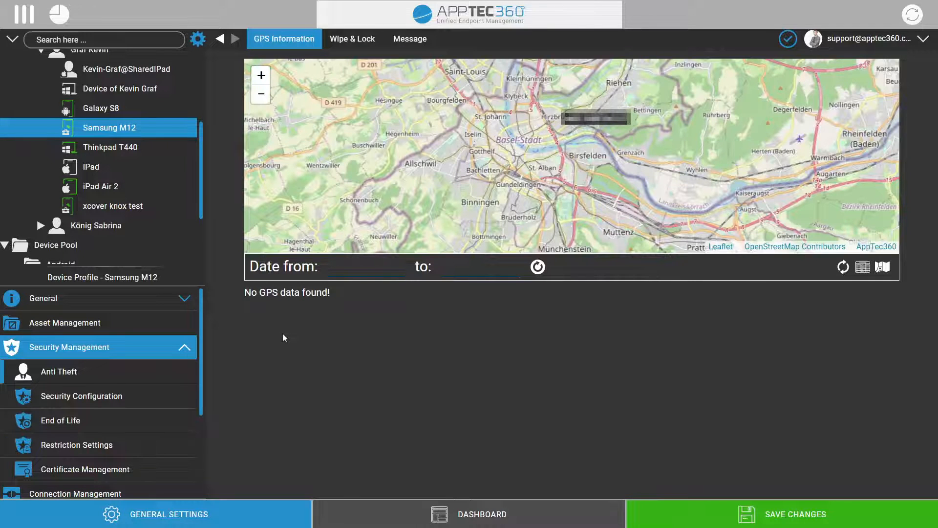
pyautogui.moveTo(595, 130); pyautogui.dragTo(593, 141)
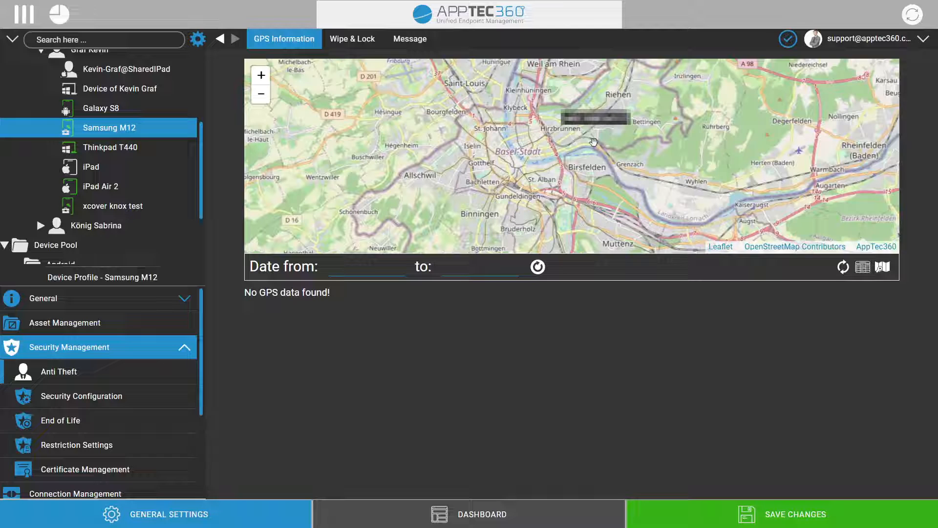
# - Review the Samsung M12's wipe and lock options and its device actions, discarding the unsaved profile changes
pyautogui.click(344, 48)
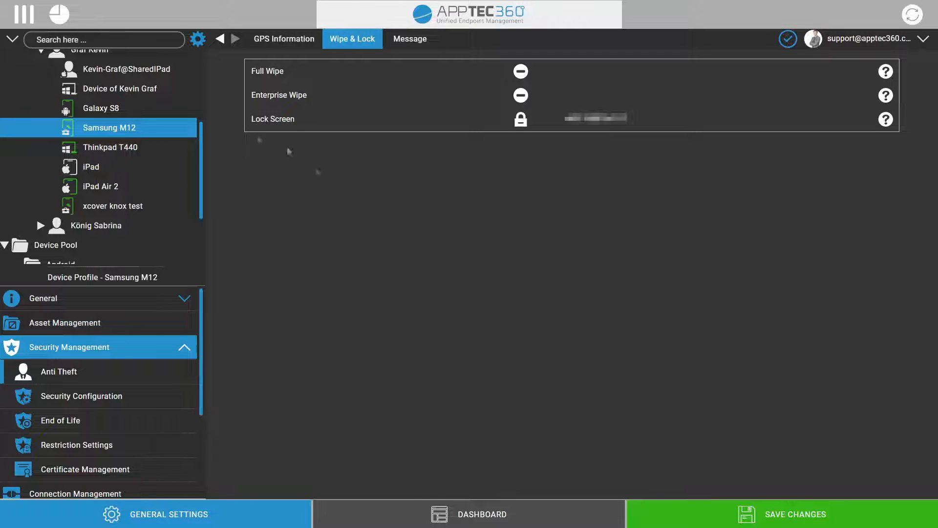
pyautogui.rightClick(149, 132)
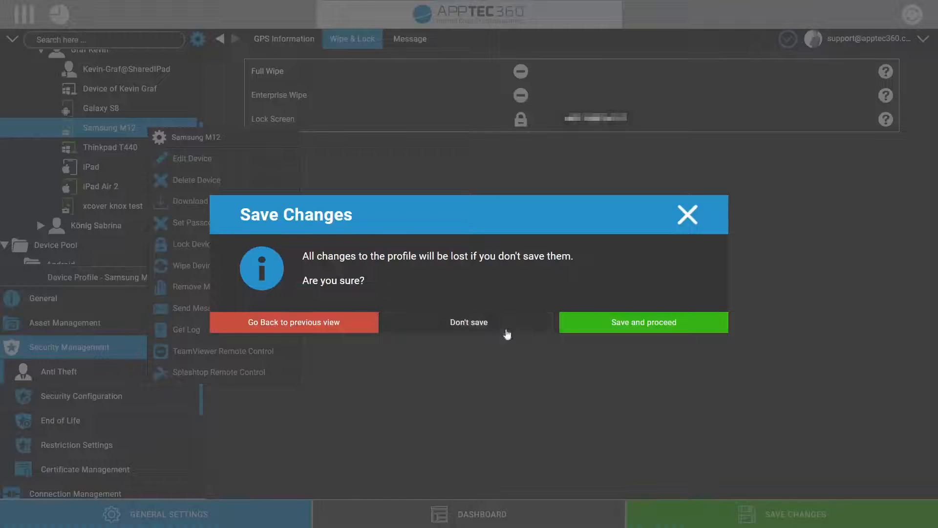
pyautogui.click(478, 320)
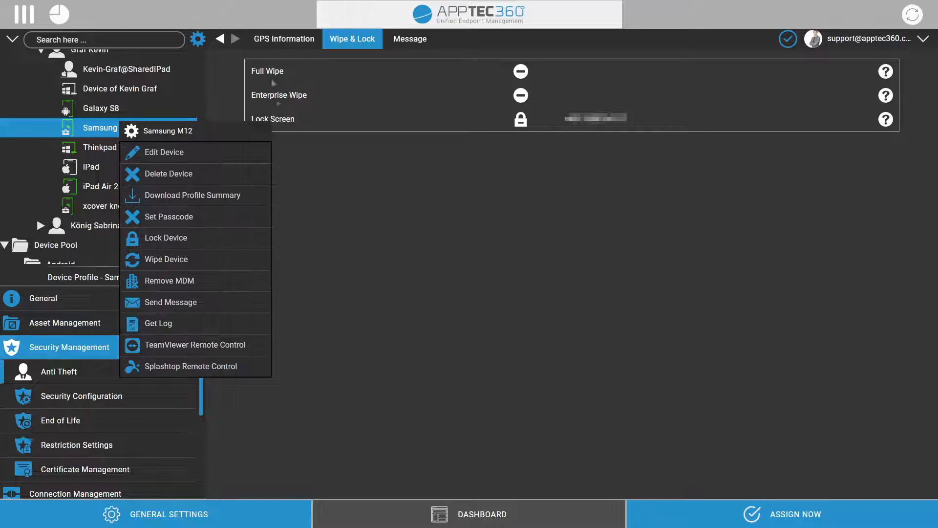
pyautogui.click(312, 97)
pyautogui.moveTo(301, 80); pyautogui.dragTo(217, 107)
pyautogui.click(336, 92)
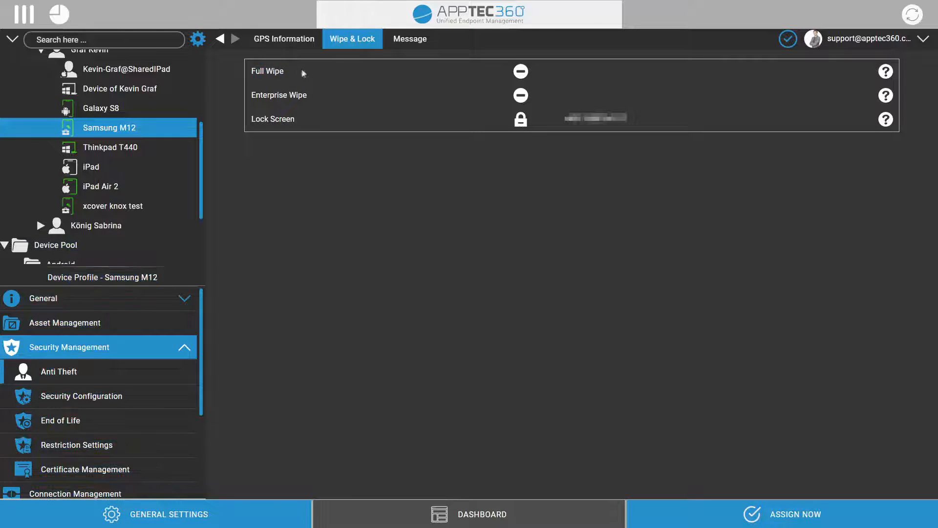
# - Go over the Samsung M12's Full Wipe, Enterprise Wipe and Lock Screen options
pyautogui.moveTo(301, 73); pyautogui.dragTo(247, 74)
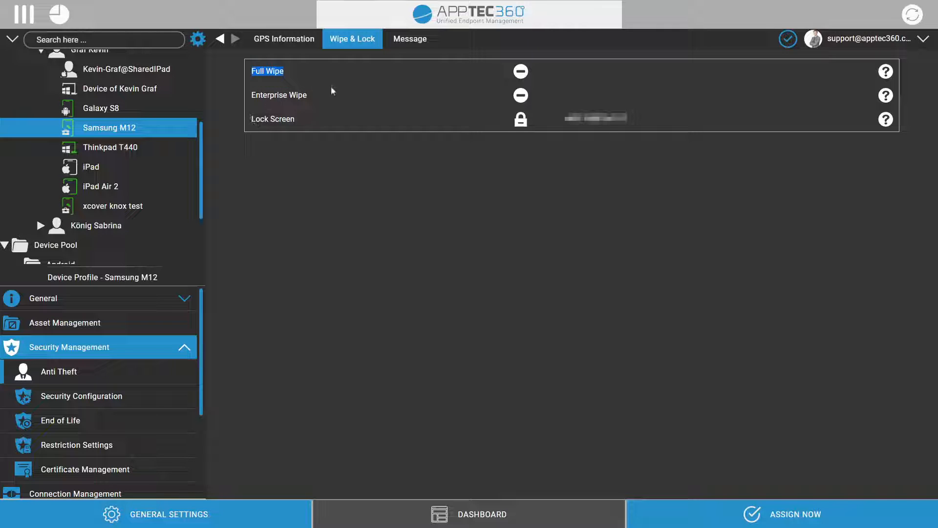
pyautogui.moveTo(313, 96); pyautogui.dragTo(225, 97)
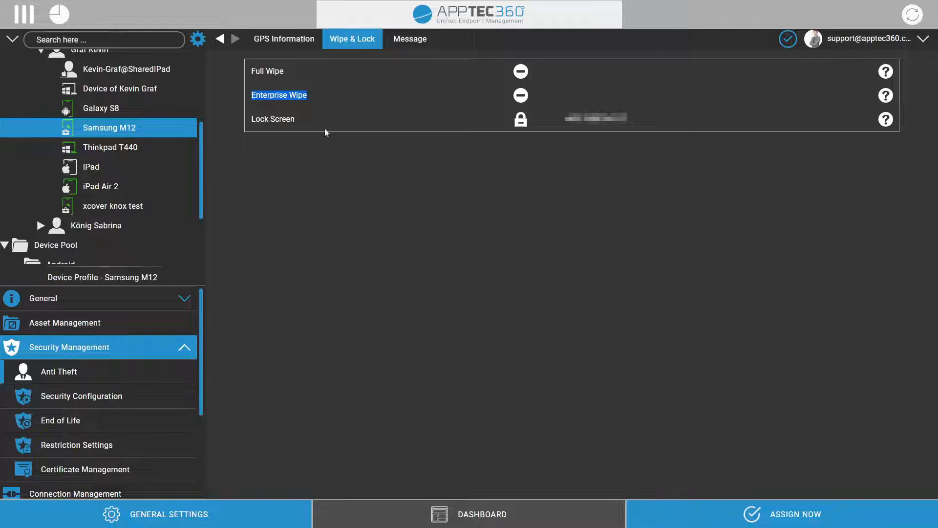
pyautogui.moveTo(324, 126); pyautogui.dragTo(225, 125)
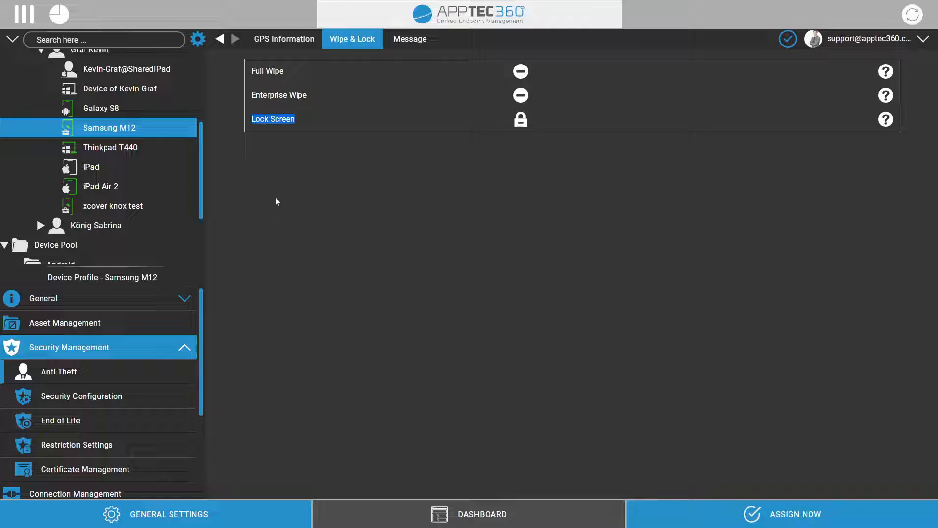
pyautogui.moveTo(285, 72); pyautogui.dragTo(237, 73)
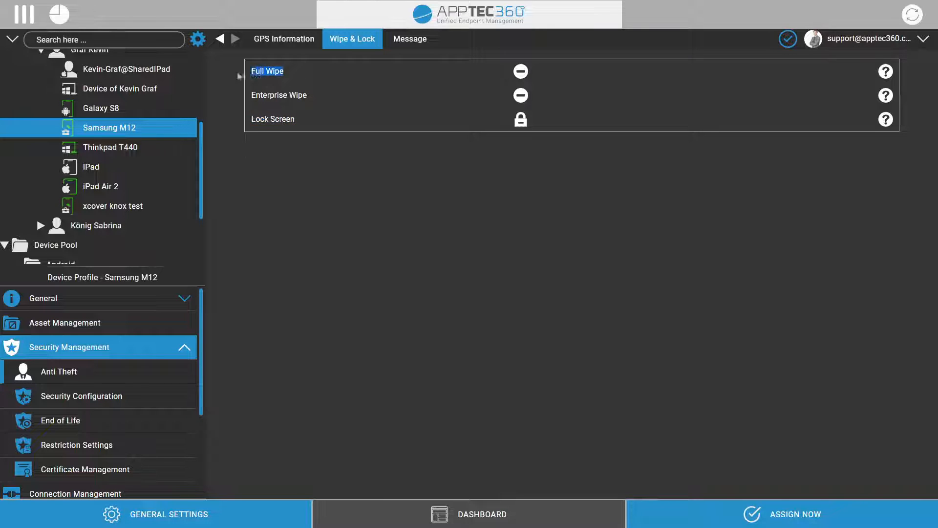
pyautogui.click(346, 287)
# - In the Samsung M12's device passcode configuration, set the password quality to Alphanumeric and the expiration timeout to 1 Week, checking the minimum length choices
pyautogui.click(96, 404)
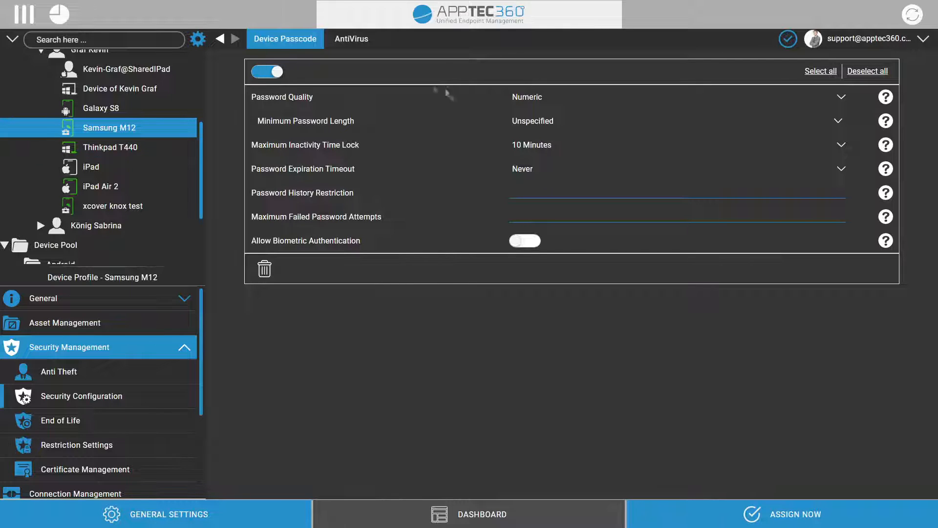
pyautogui.click(566, 100)
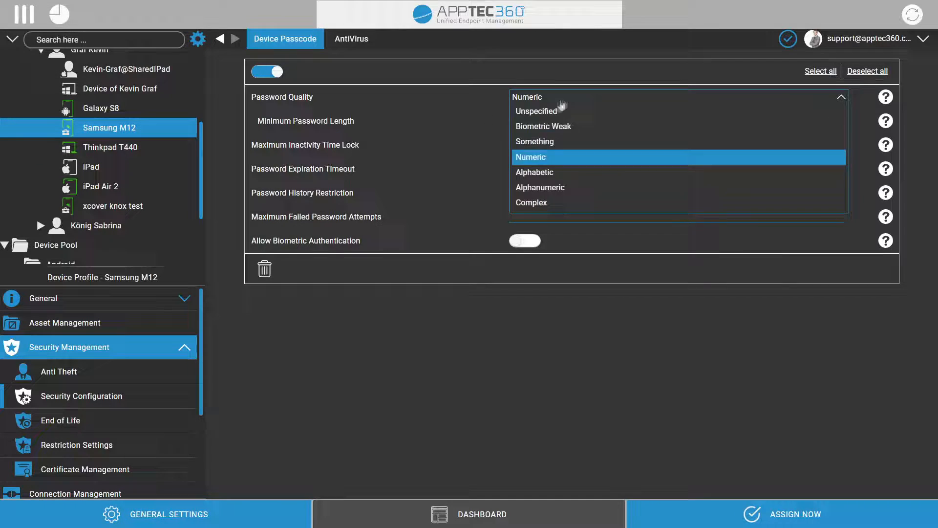
pyautogui.click(557, 187)
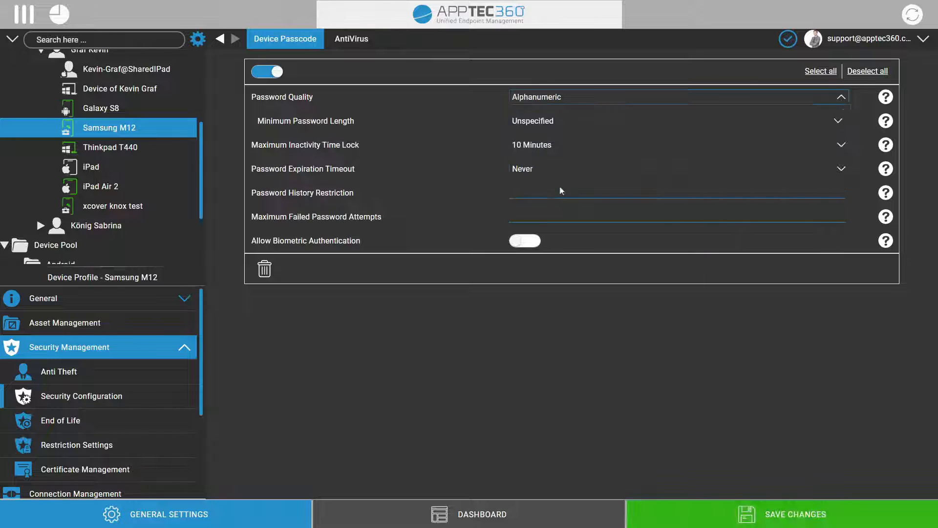
pyautogui.click(557, 123)
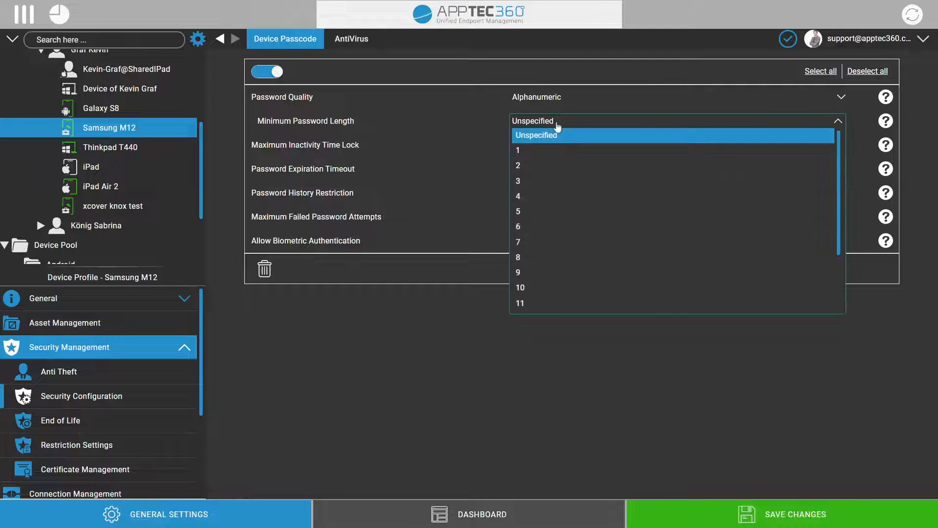
pyautogui.click(430, 179)
pyautogui.click(535, 177)
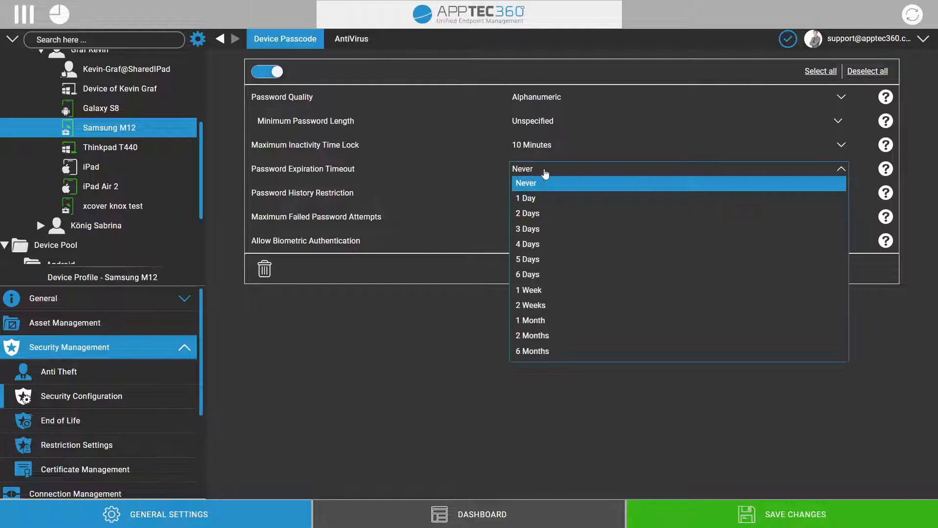
pyautogui.click(561, 290)
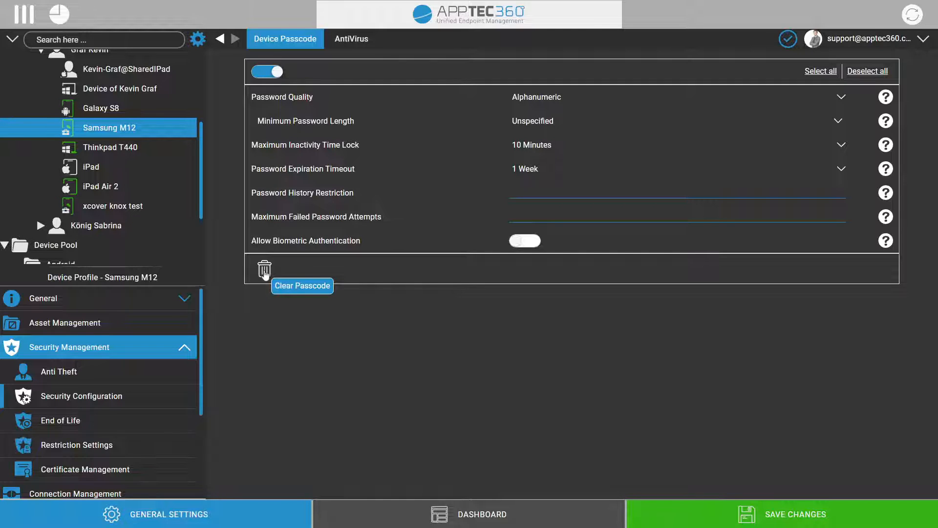
# - Review the Samsung M12's antivirus configuration, switching it off and back on
pyautogui.click(364, 42)
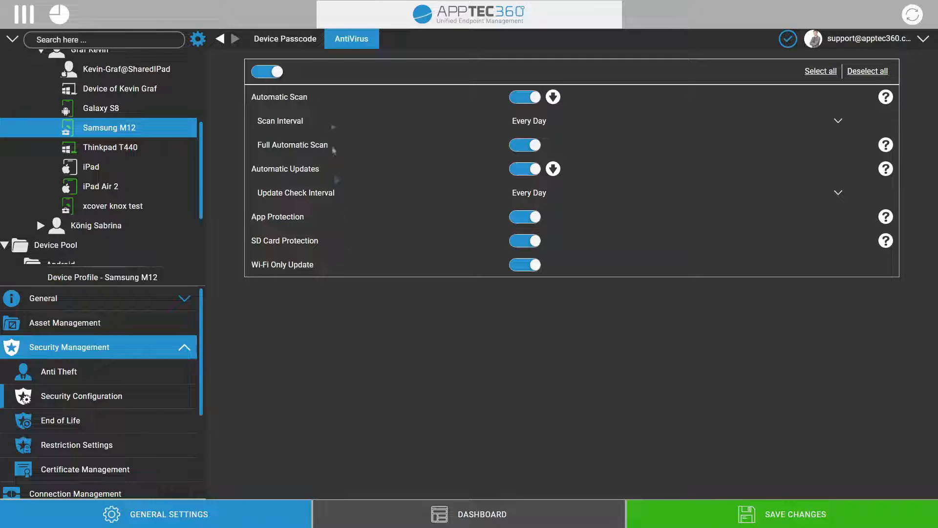
pyautogui.click(276, 73)
pyautogui.click(276, 72)
# - Enable the Samsung M12's restriction settings and review the Enable Auto Time and Enable Auto Time Zone options in the System section
pyautogui.click(137, 452)
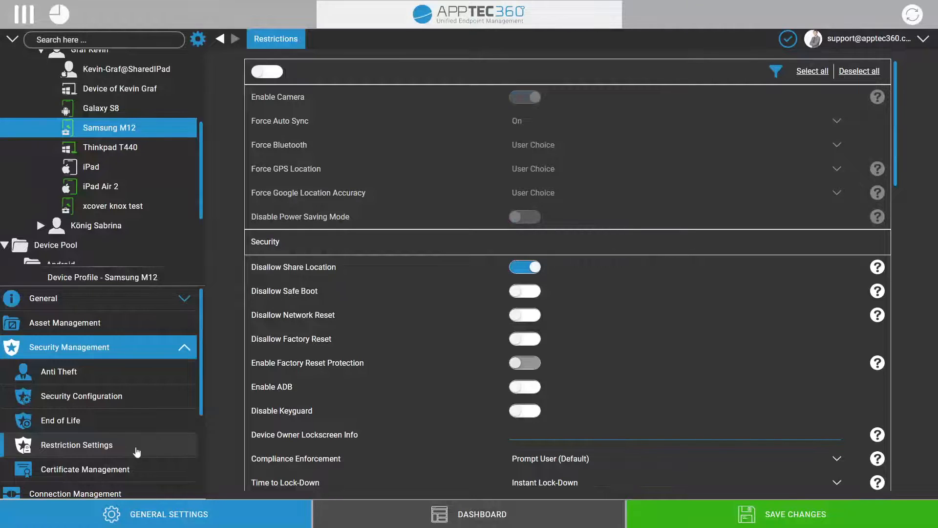
pyautogui.click(270, 78)
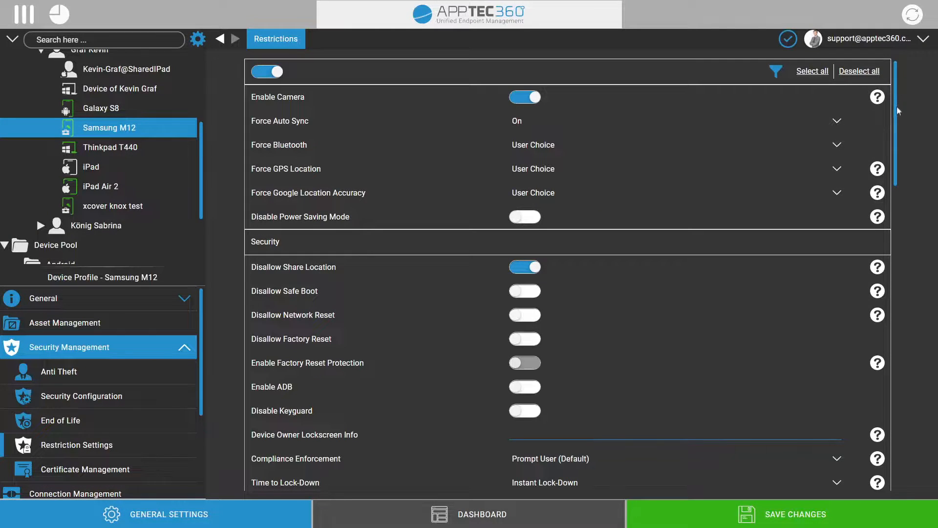
pyautogui.moveTo(899, 112); pyautogui.dragTo(906, 340)
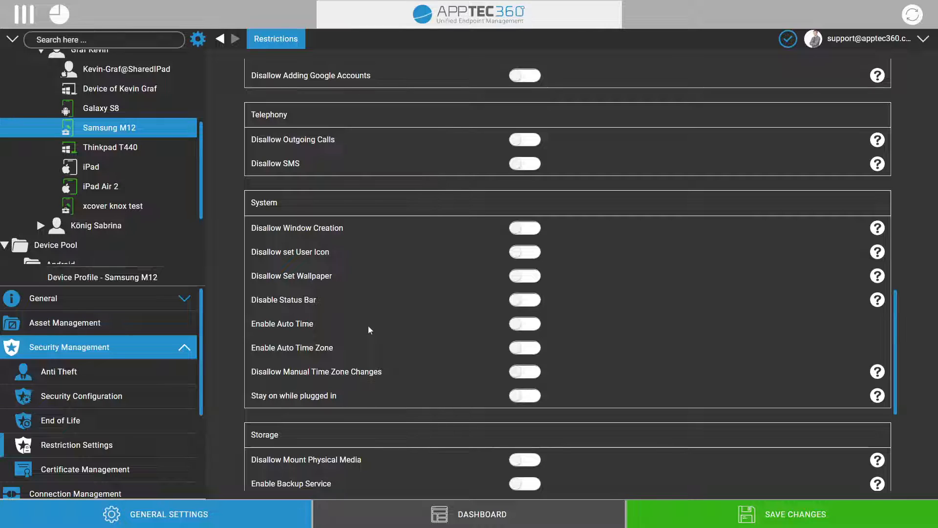
pyautogui.moveTo(368, 325); pyautogui.dragTo(235, 334)
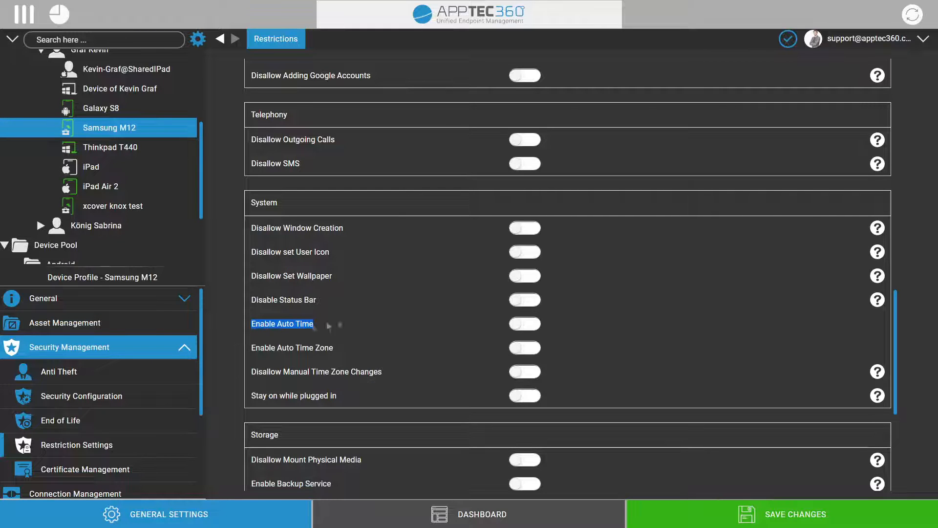
pyautogui.moveTo(335, 348); pyautogui.dragTo(242, 349)
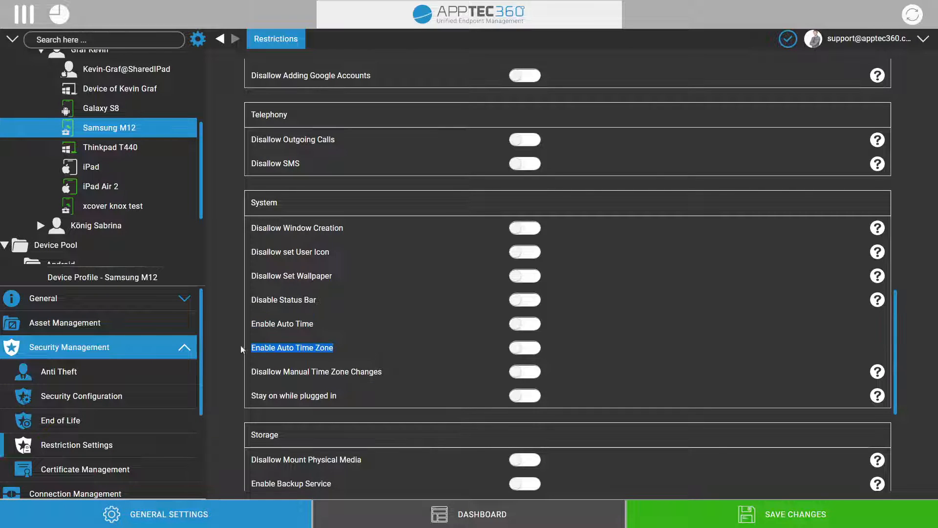
pyautogui.click(352, 260)
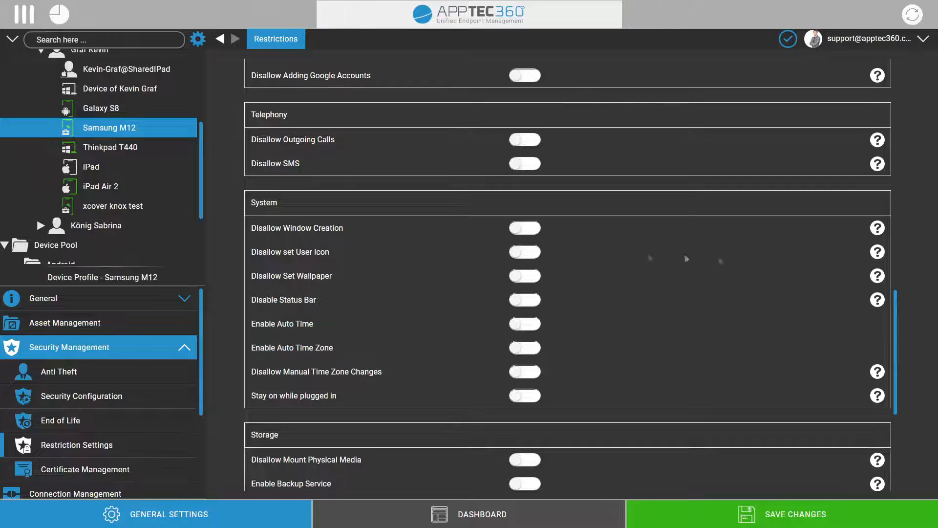
# - Read the setting info for the Force GPS Location restriction and close it
pyautogui.moveTo(897, 315); pyautogui.dragTo(915, 84)
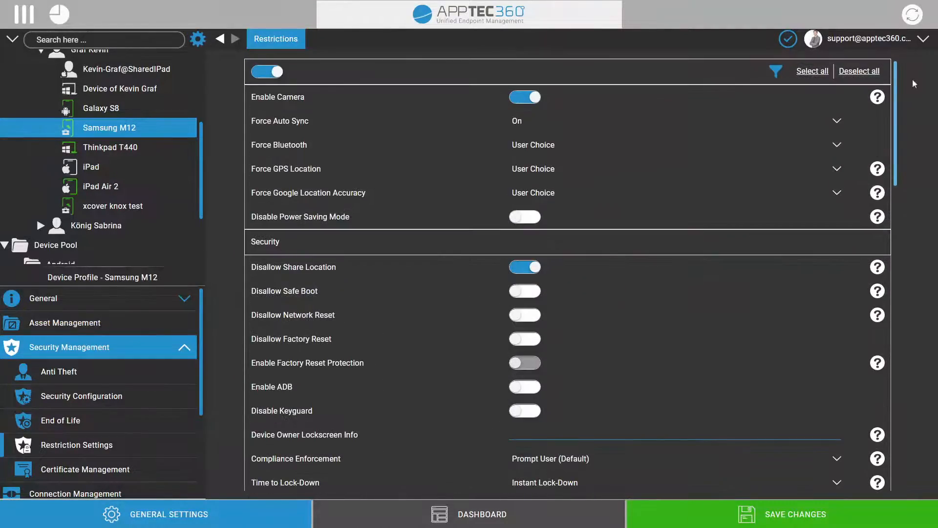
pyautogui.click(878, 169)
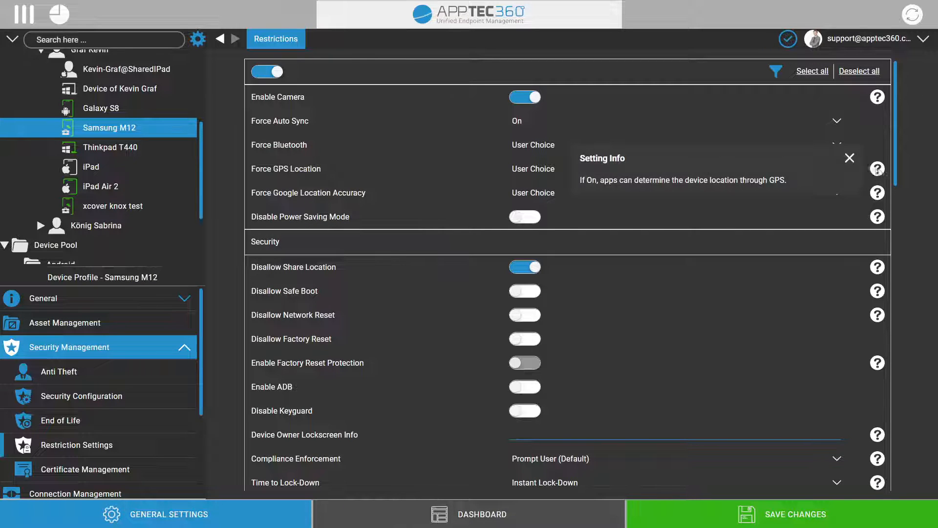
pyautogui.click(850, 158)
# - Set the update policy under Control OS Updates to Postpone and look through the whole restriction list
pyautogui.scroll(-1, 901, 164)
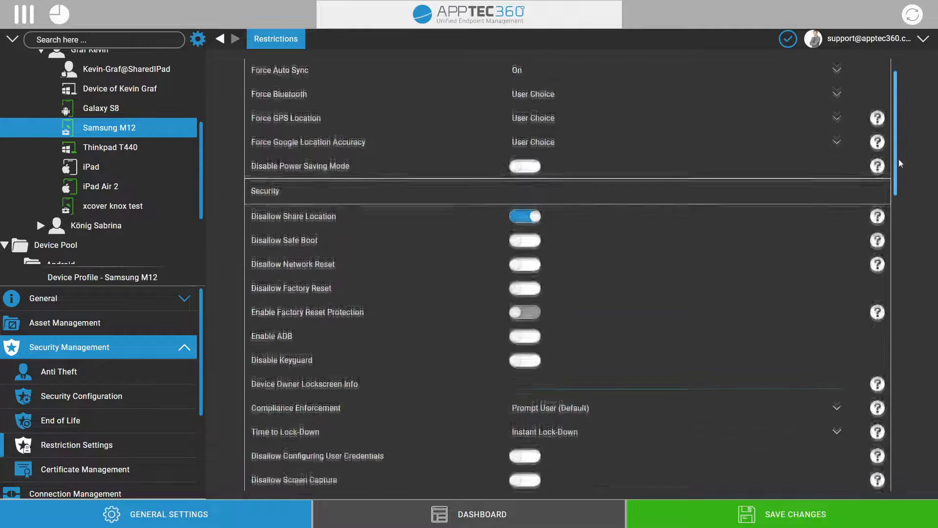
pyautogui.moveTo(901, 164); pyautogui.dragTo(896, 454)
pyautogui.moveTo(329, 411); pyautogui.dragTo(249, 411)
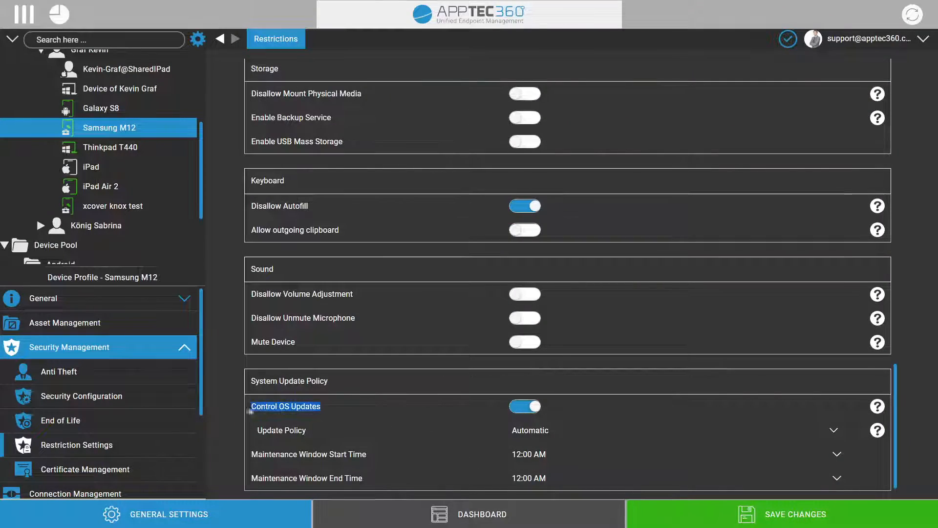
pyautogui.click(394, 421)
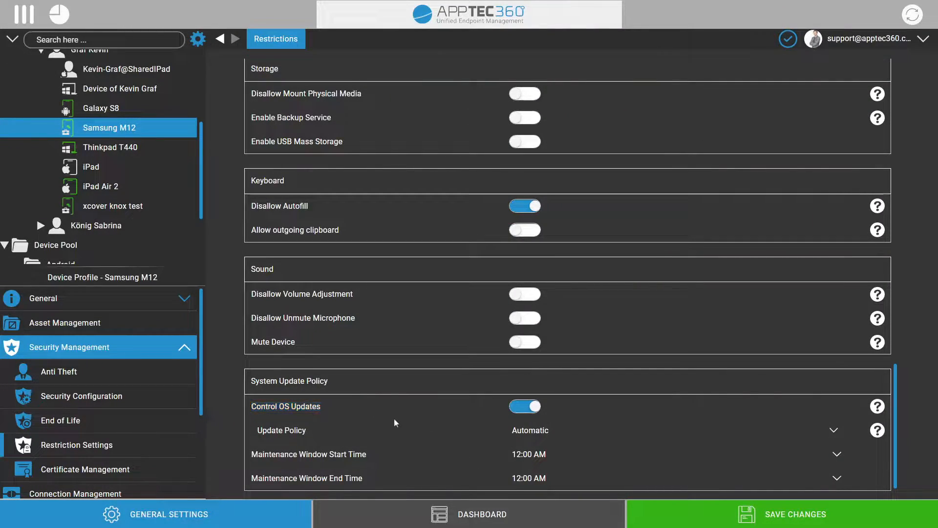
pyautogui.click(518, 430)
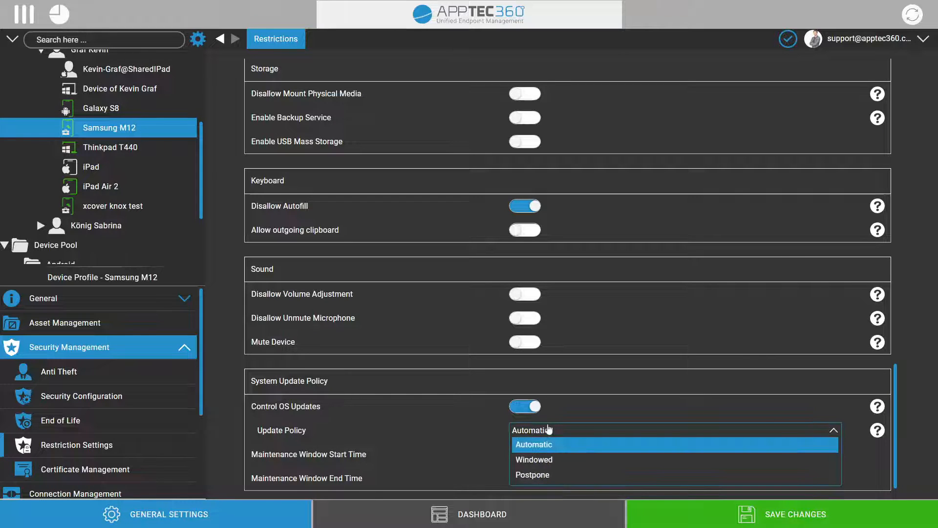
pyautogui.click(552, 474)
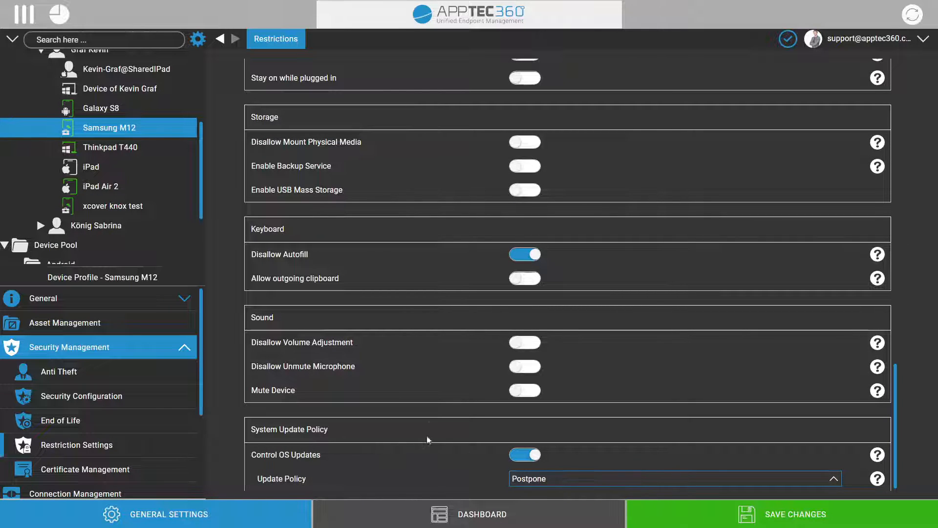
pyautogui.click(428, 420)
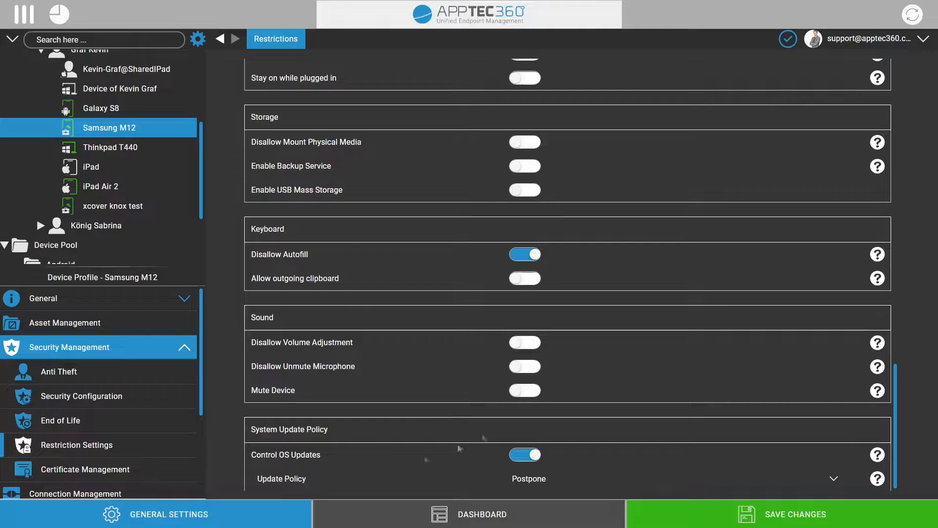
pyautogui.scroll(5, 403, 337)
pyautogui.scroll(10, 404, 350)
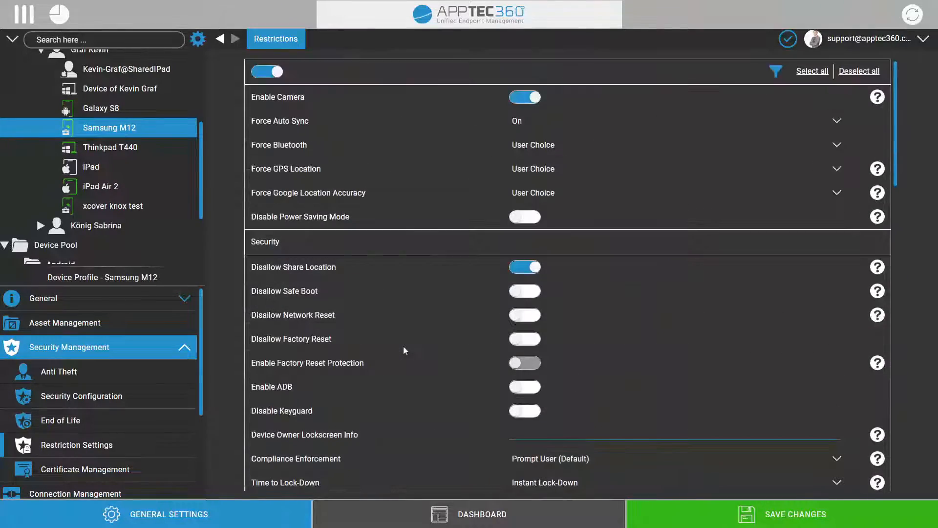
pyautogui.scroll(-4, 403, 349)
pyautogui.scroll(-15, 403, 350)
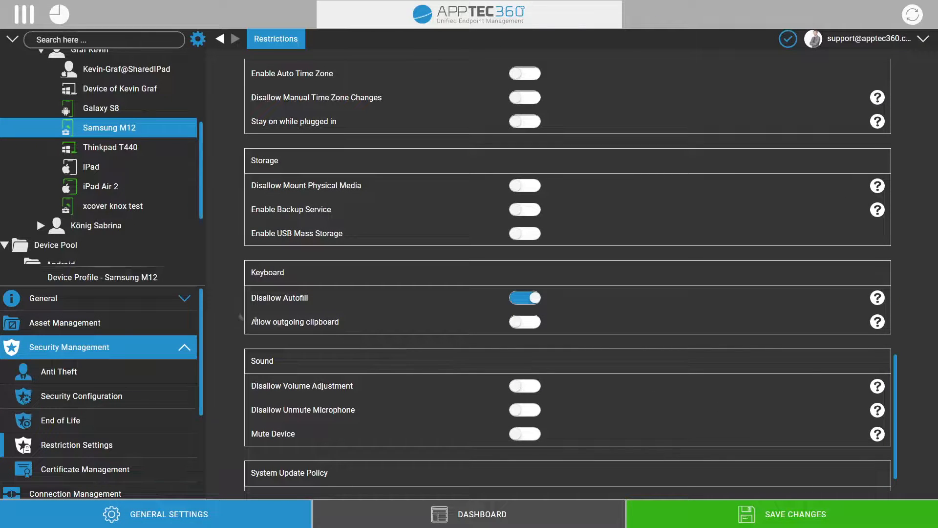
# - Enable the trusted certificate and identity certificate entries in the Samsung M12's certificate configuration
pyautogui.scroll(-3, 86, 345)
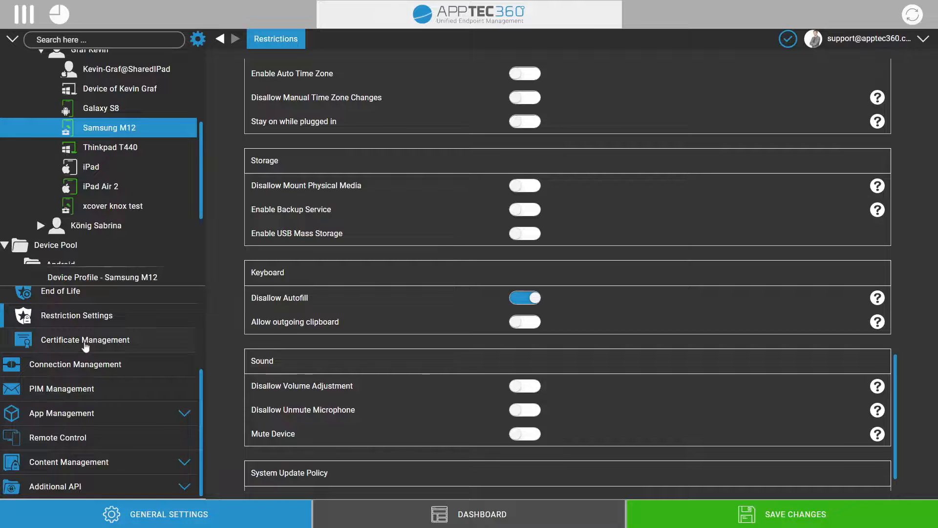
pyautogui.click(86, 340)
pyautogui.click(349, 42)
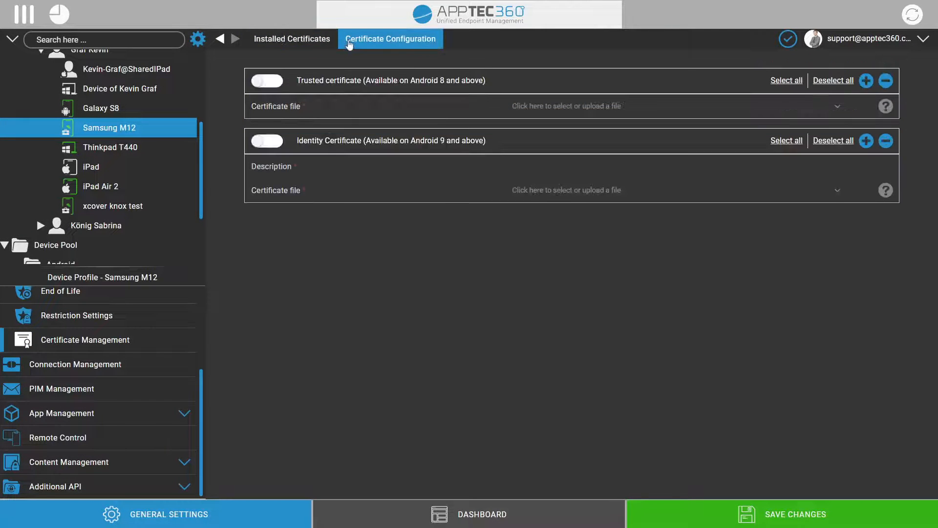
pyautogui.click(268, 81)
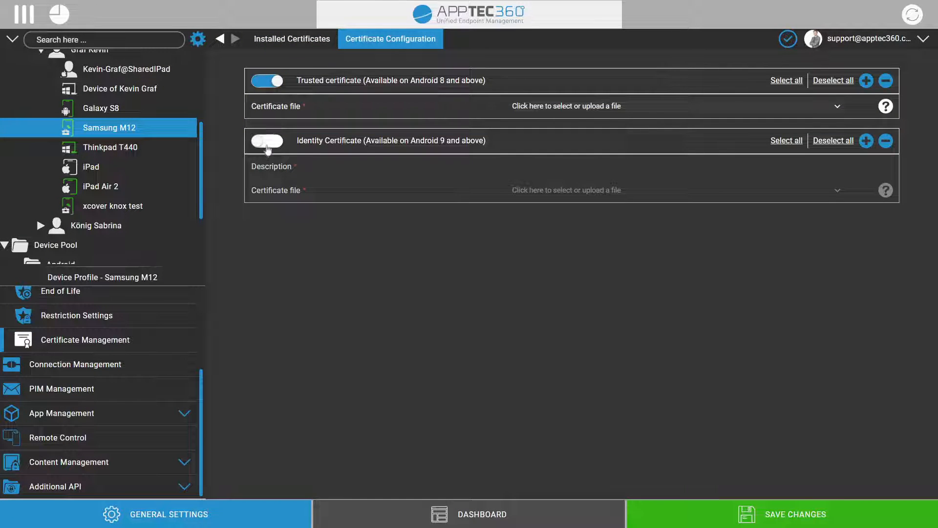
pyautogui.click(267, 144)
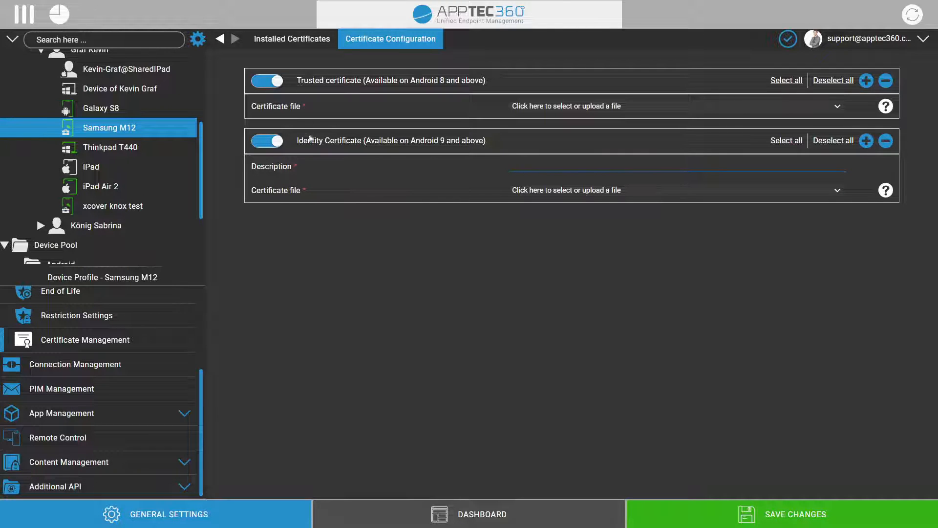
pyautogui.moveTo(297, 140); pyautogui.dragTo(362, 141)
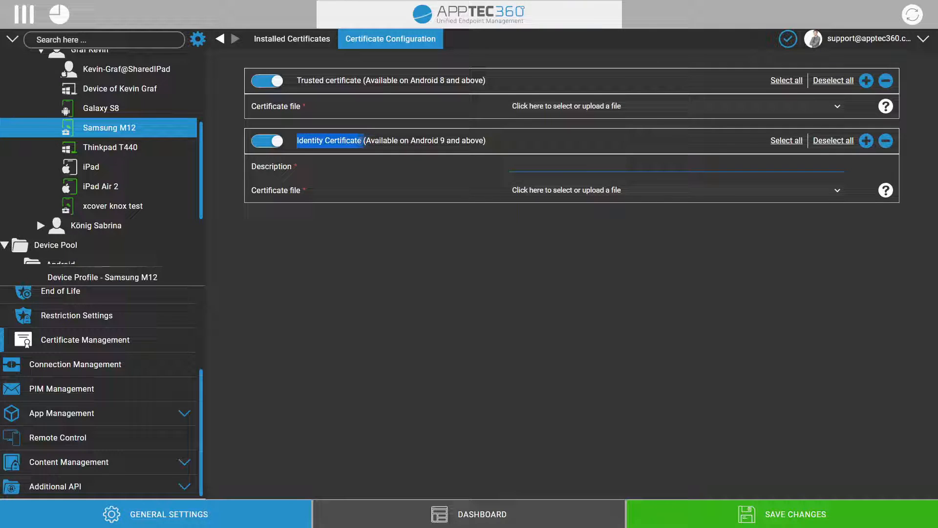
pyautogui.click(361, 141)
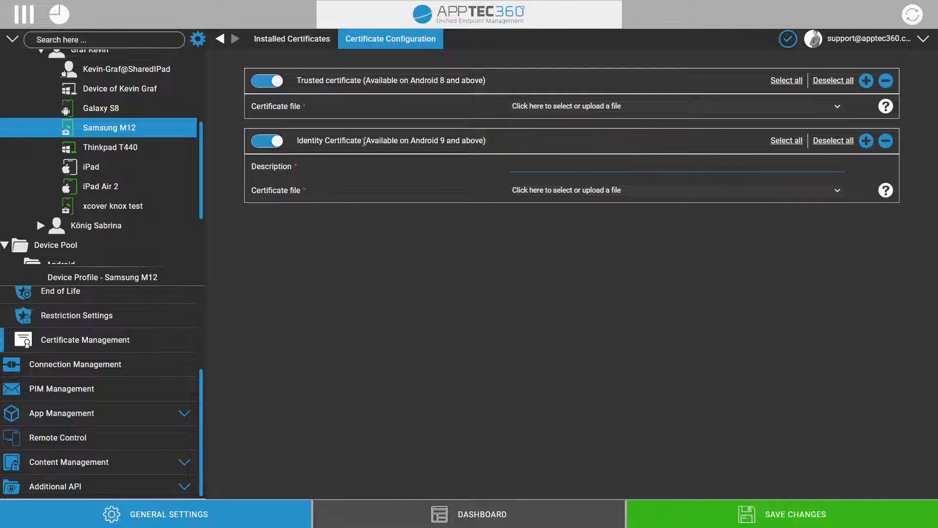
# - Enable the Samsung M12's Wi-Fi configuration with security type WPA / WPA2 and add a second Wi-Fi entry
pyautogui.click(76, 371)
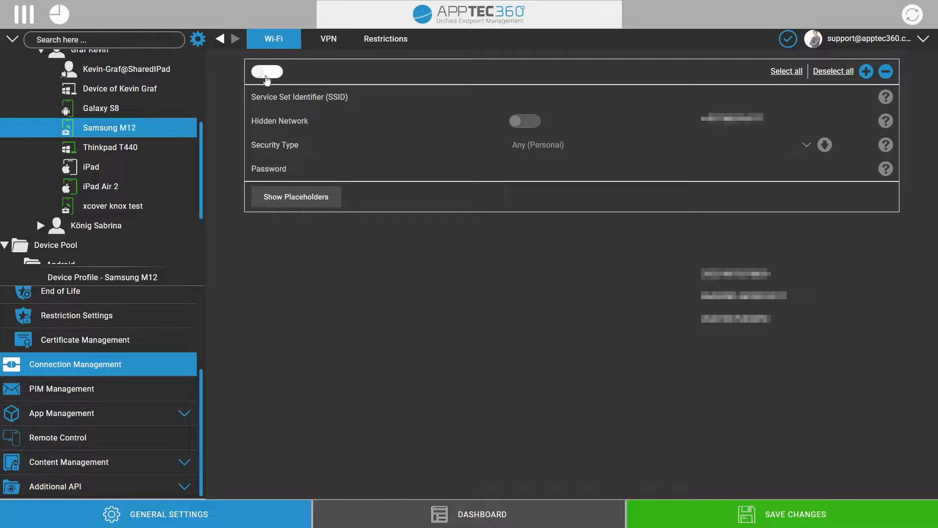
pyautogui.click(266, 75)
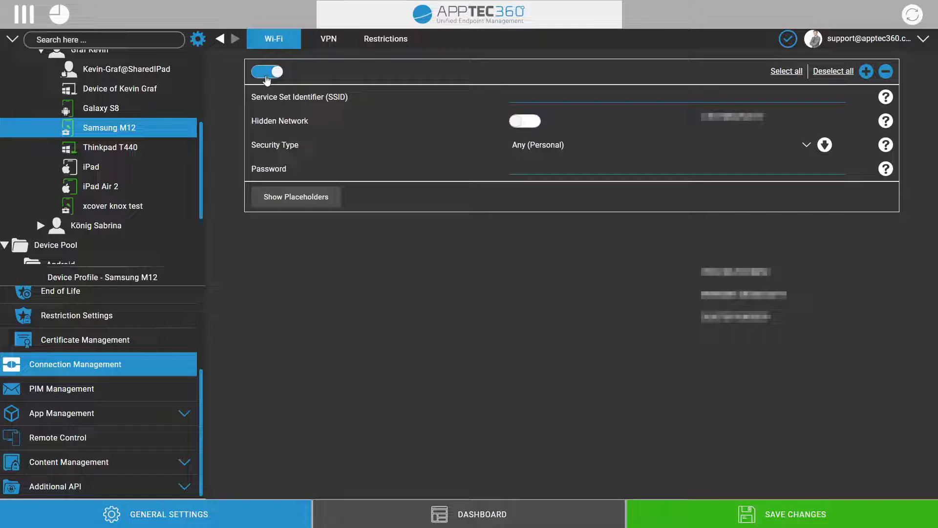
pyautogui.click(867, 72)
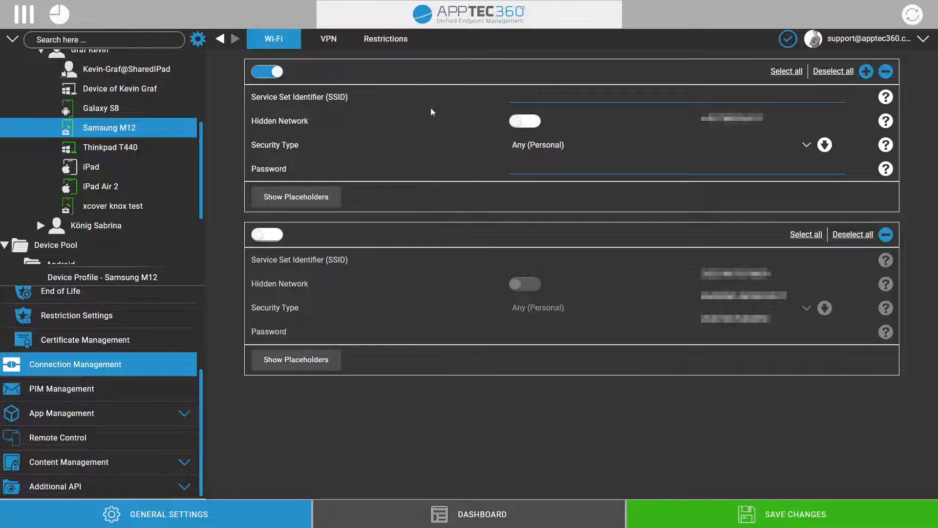
pyautogui.click(562, 144)
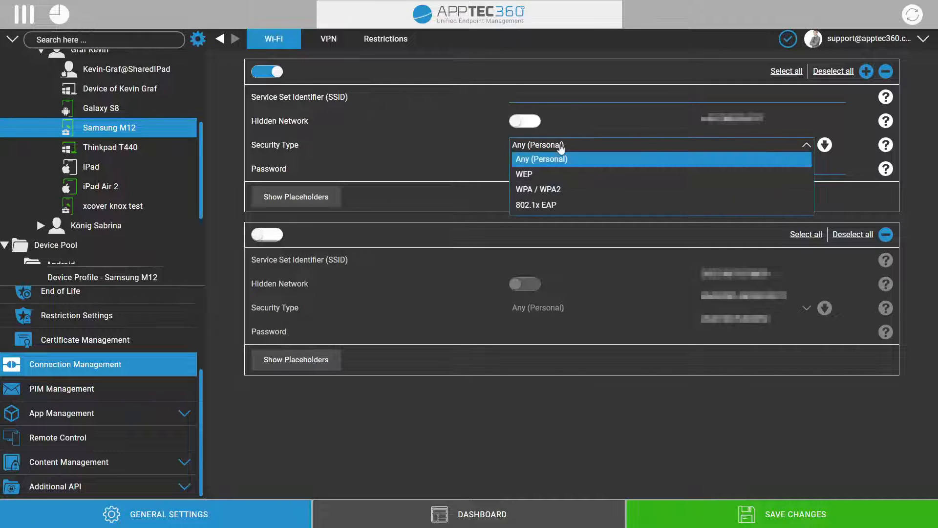
pyautogui.click(548, 190)
pyautogui.click(521, 165)
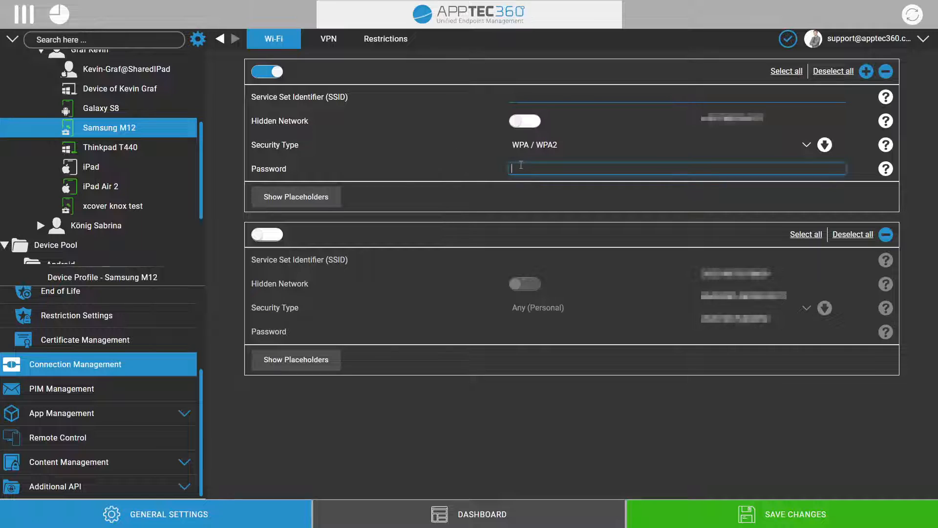
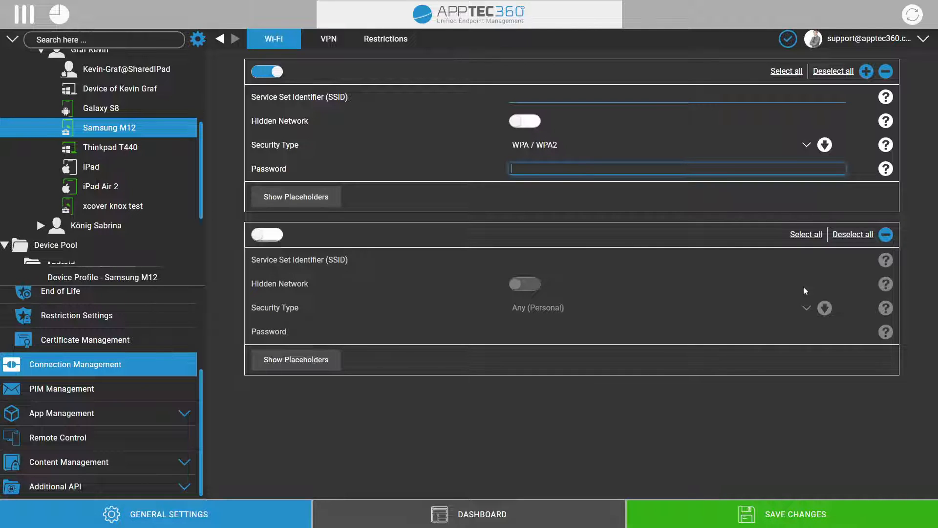
# - Enable the VPN configuration and try the Cisco Any Connect and Built In options as VPN client
pyautogui.click(318, 45)
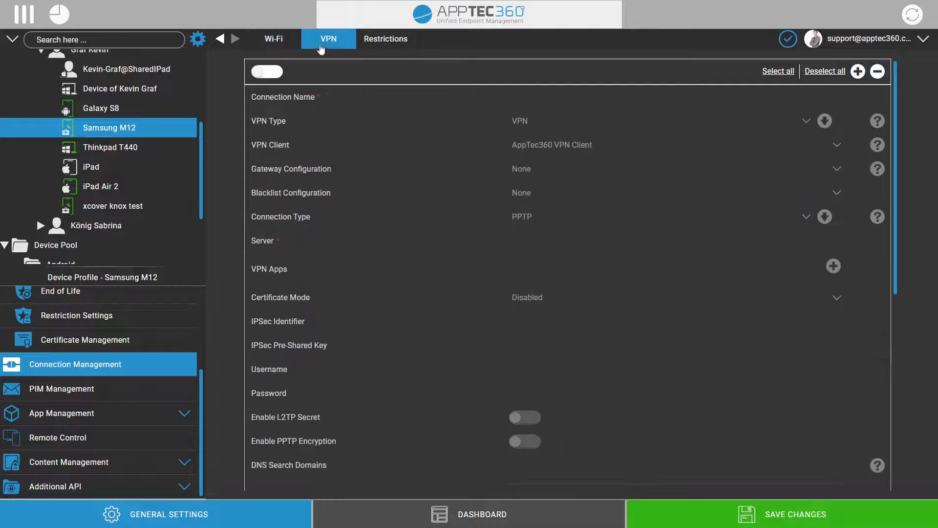
pyautogui.click(268, 71)
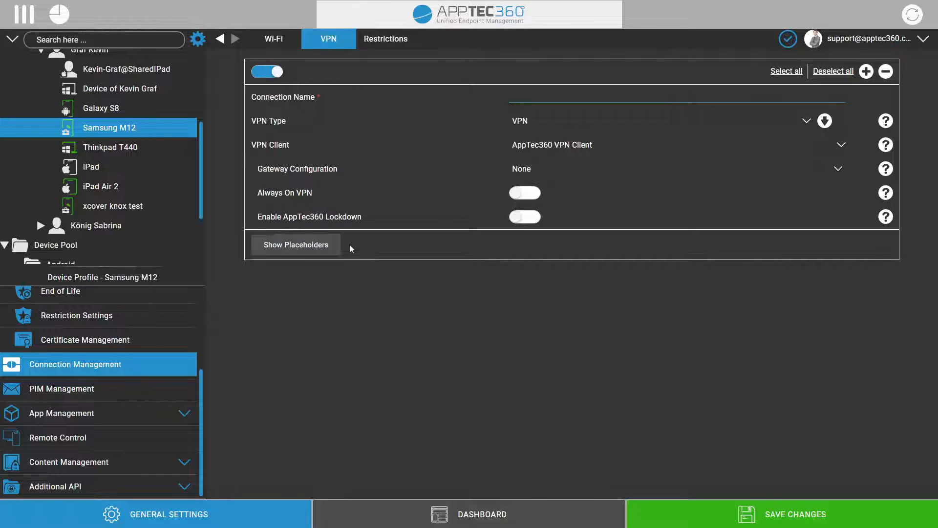
pyautogui.click(543, 142)
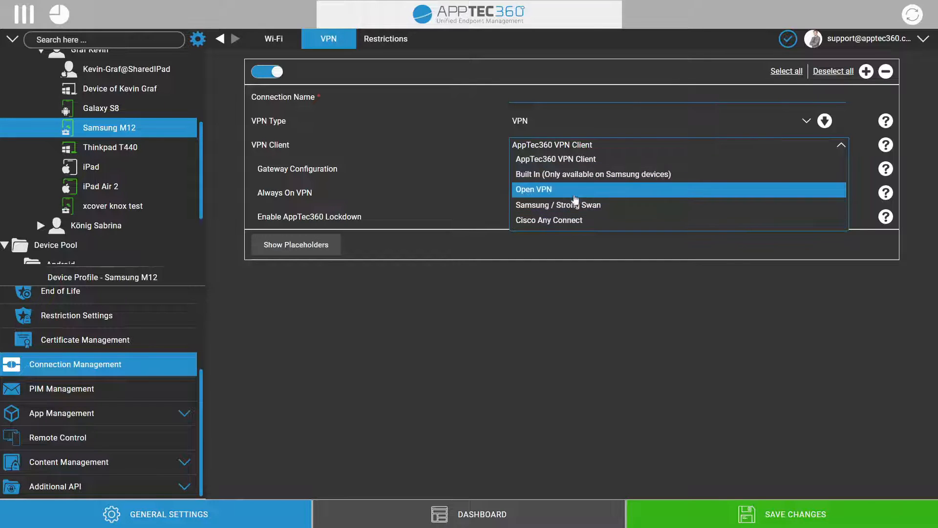
pyautogui.click(575, 220)
pyautogui.click(559, 145)
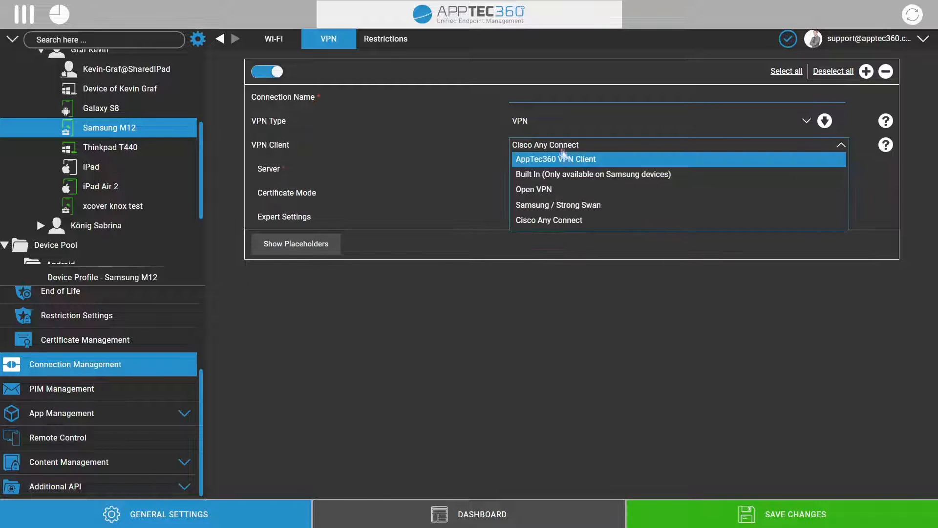
pyautogui.click(543, 174)
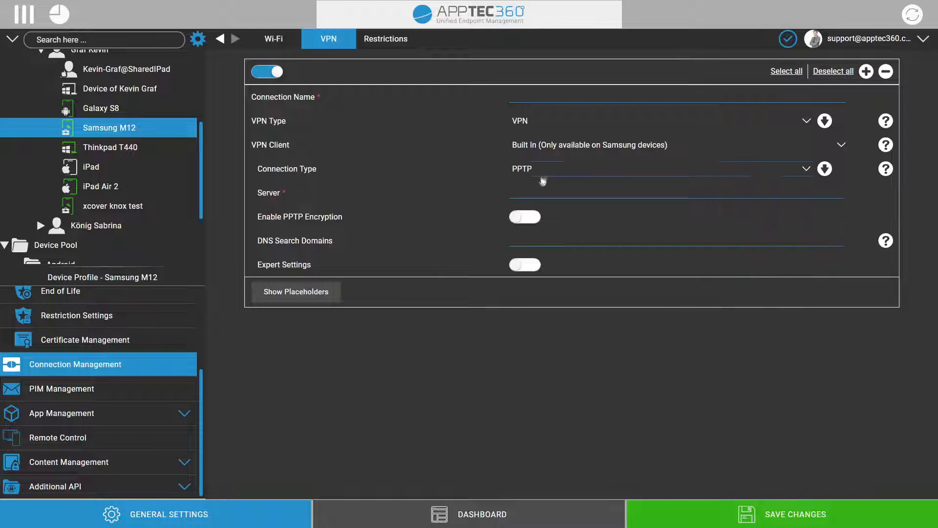
# - Set the VPN client to AppTec360 VPN Client and enable Always On VPN
pyautogui.click(547, 122)
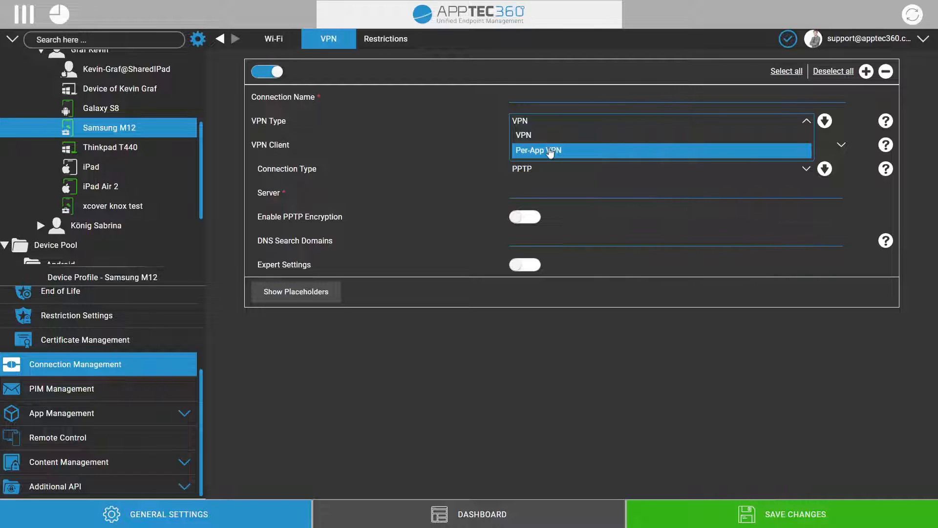
pyautogui.click(455, 144)
pyautogui.click(545, 145)
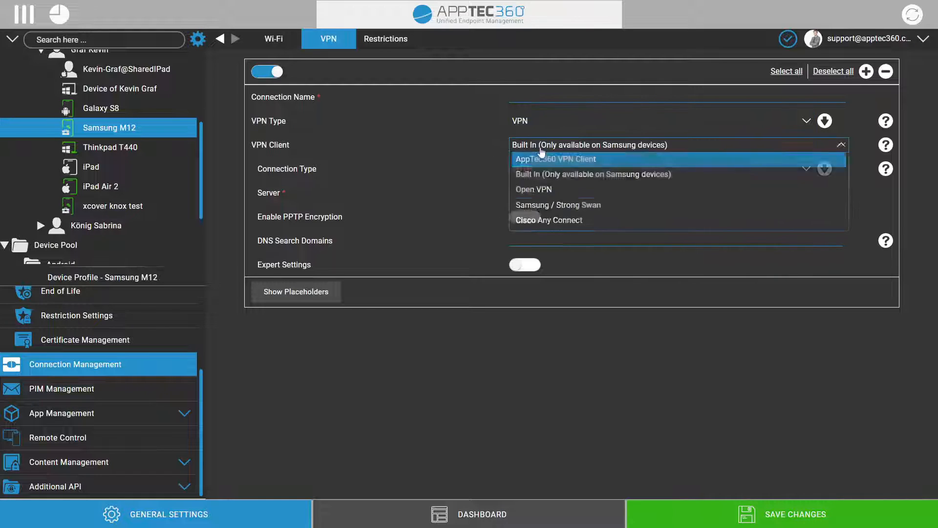
pyautogui.click(556, 158)
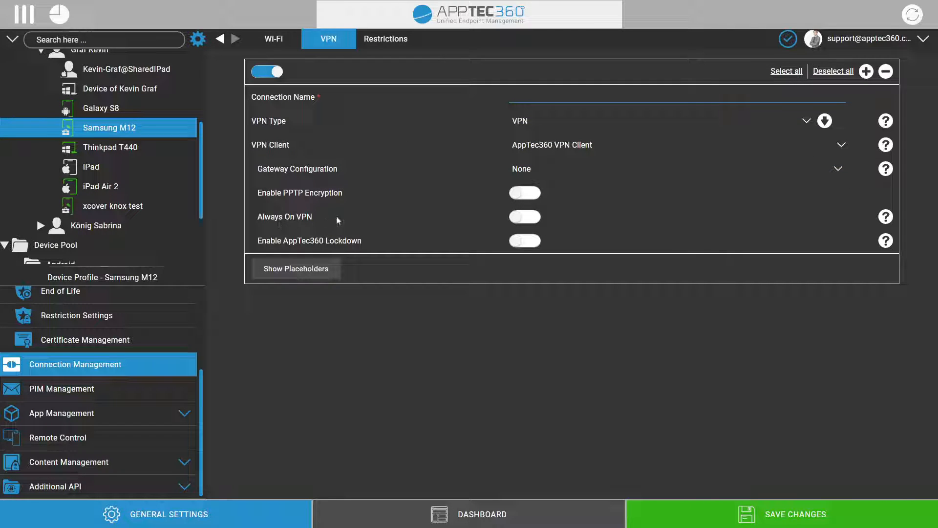
pyautogui.moveTo(336, 216); pyautogui.dragTo(252, 217)
pyautogui.click(525, 216)
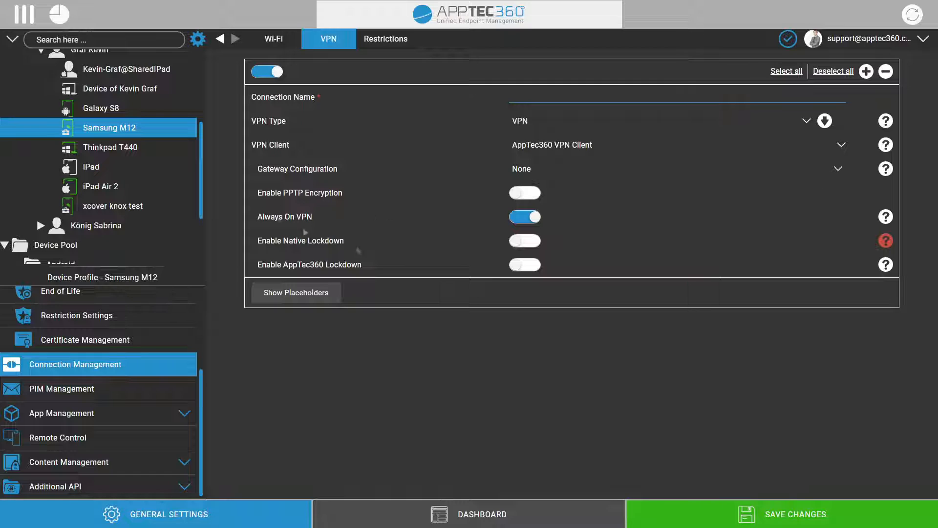
# - Add a second VPN entry to the Samsung M12's connection settings and look through its fields
pyautogui.click(866, 72)
pyautogui.scroll(-3, 583, 304)
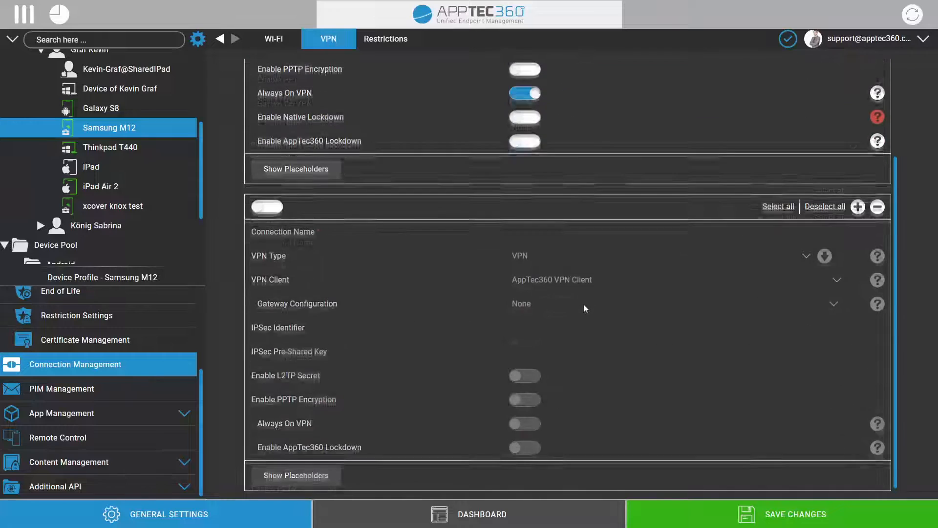
pyautogui.scroll(3, 583, 304)
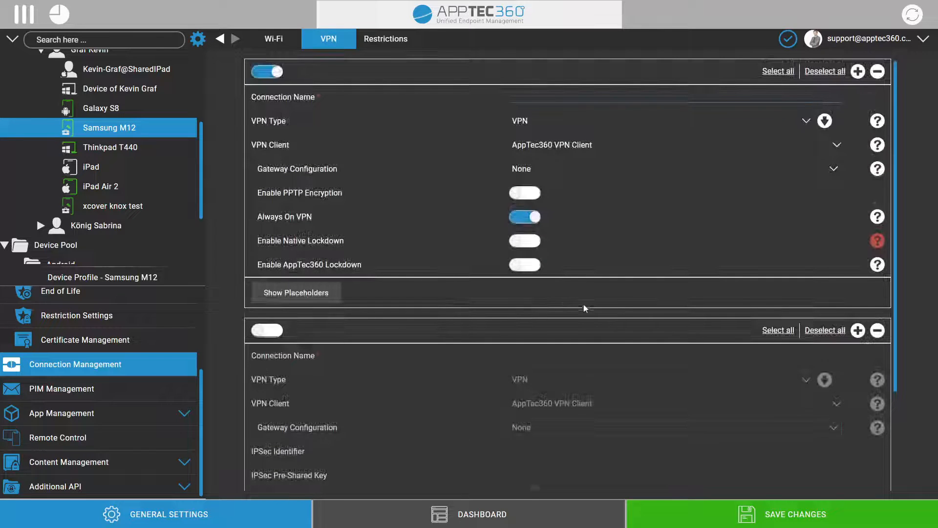
# - Enable the Gmail Exchange configuration in PIM Management and review the available user placeholders such as %usermail%
pyautogui.click(77, 397)
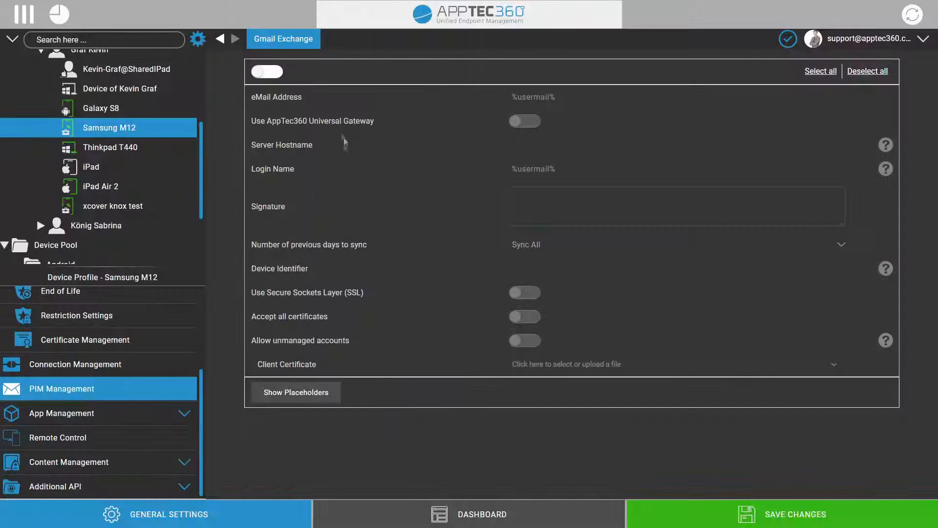
pyautogui.click(268, 72)
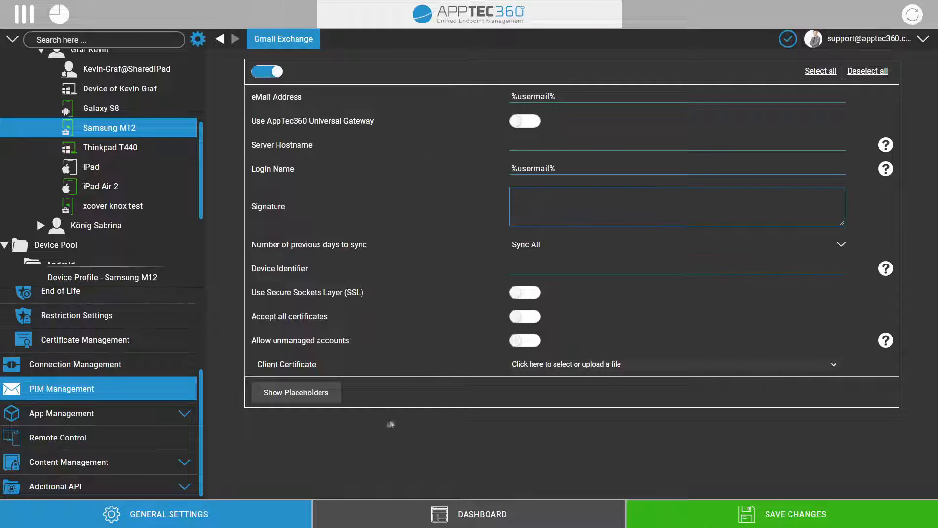
pyautogui.click(313, 402)
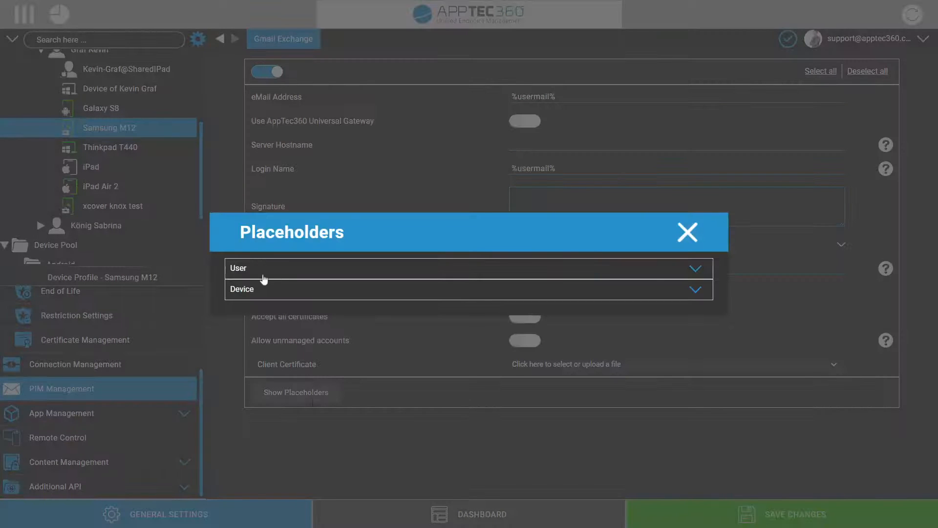
pyautogui.click(262, 273)
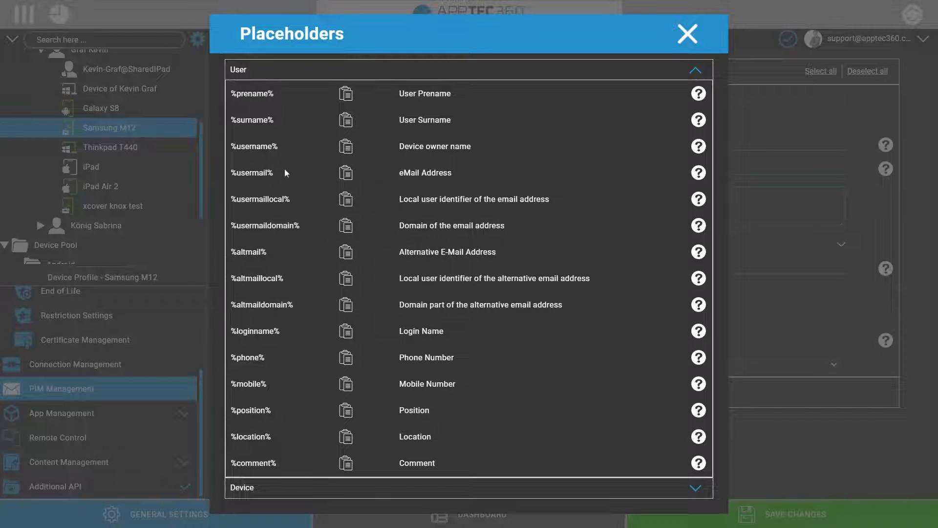
pyautogui.moveTo(284, 176); pyautogui.dragTo(191, 170)
pyautogui.click(596, 174)
pyautogui.click(687, 34)
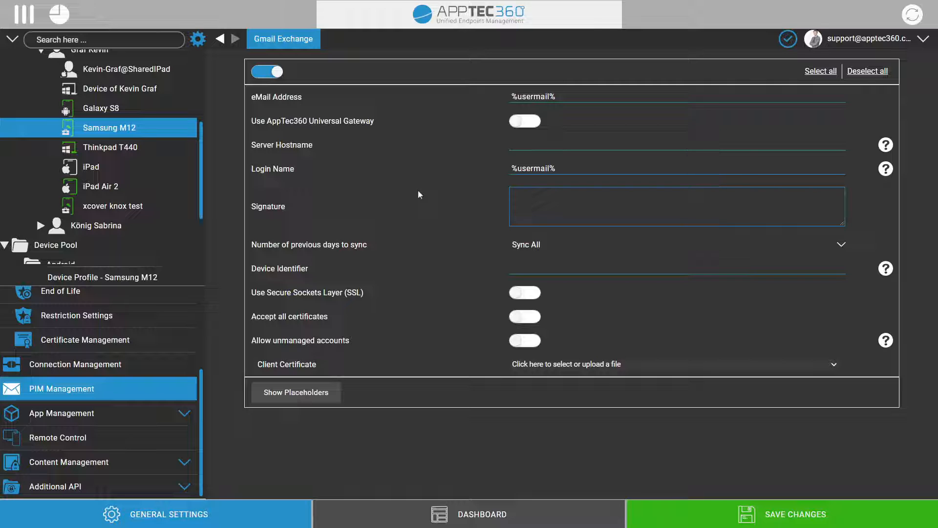
# - Review the Samsung M12's app lists in the Enterprise App Manager, ending with the mandatory apps
pyautogui.click(143, 413)
pyautogui.click(143, 315)
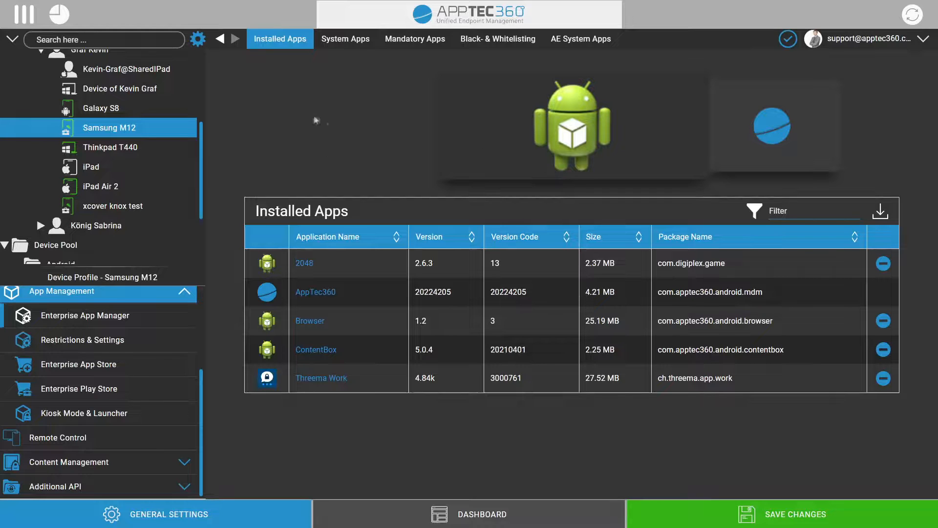
pyautogui.click(324, 43)
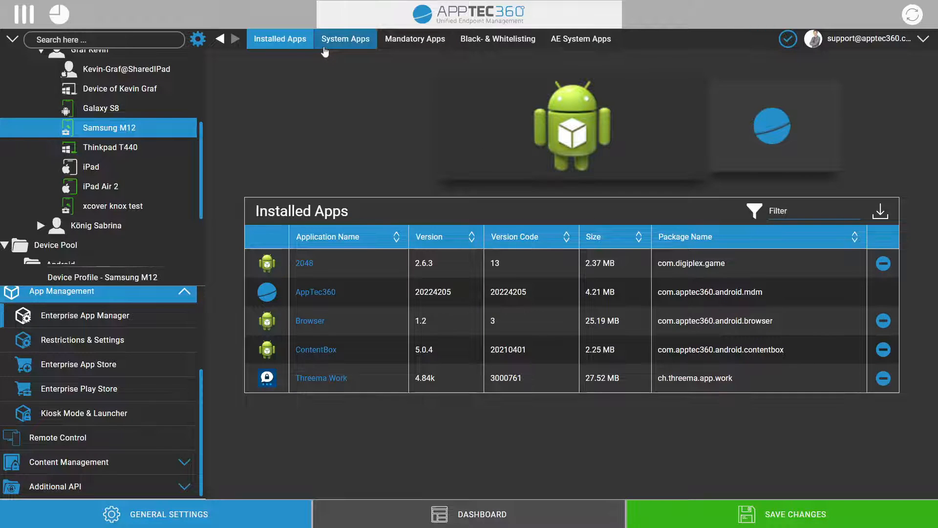
pyautogui.click(409, 46)
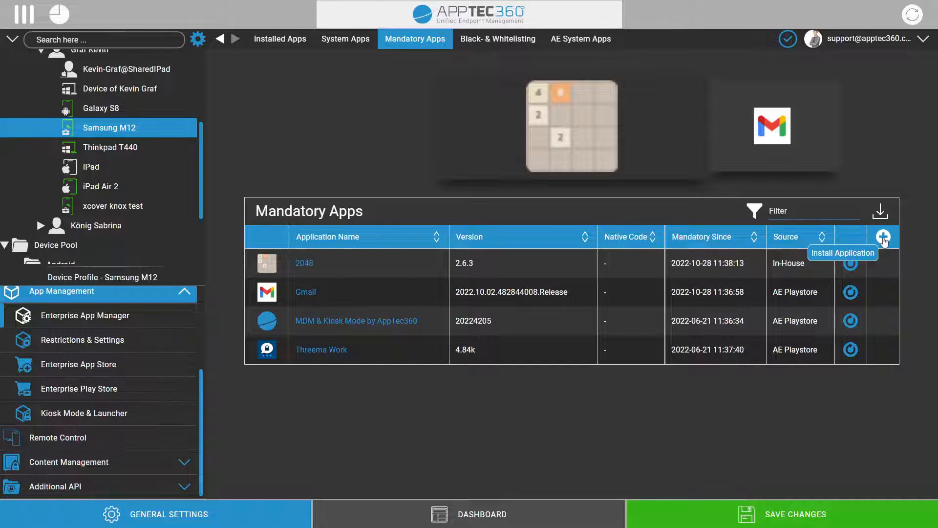
# - Add Google Chrome: Fast & Secure from the AE Play Store to the mandatory apps, then save and assign the profile
pyautogui.click(883, 237)
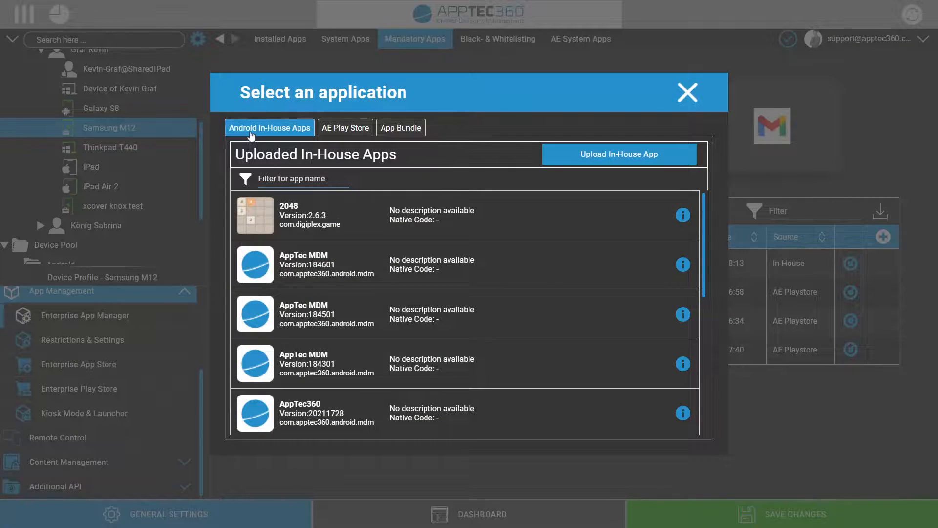
pyautogui.scroll(-4, 374, 293)
pyautogui.scroll(4, 375, 294)
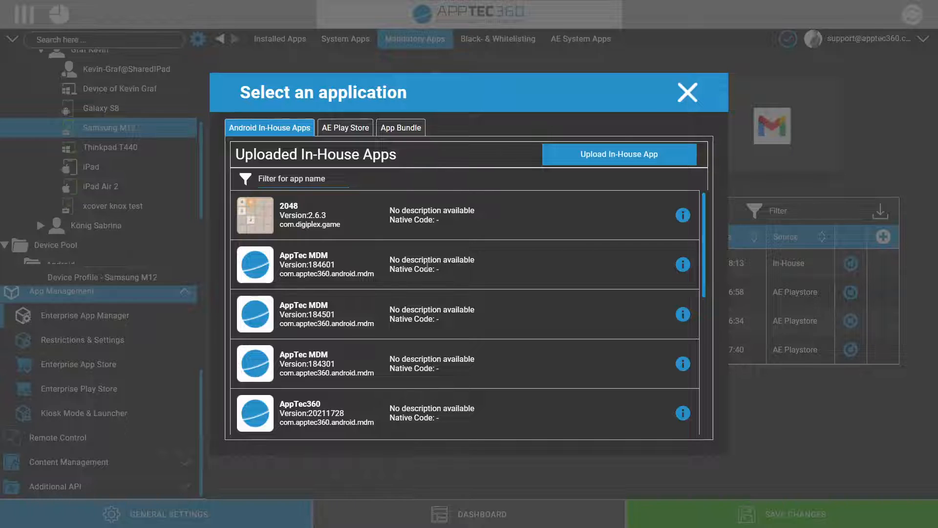
pyautogui.click(361, 134)
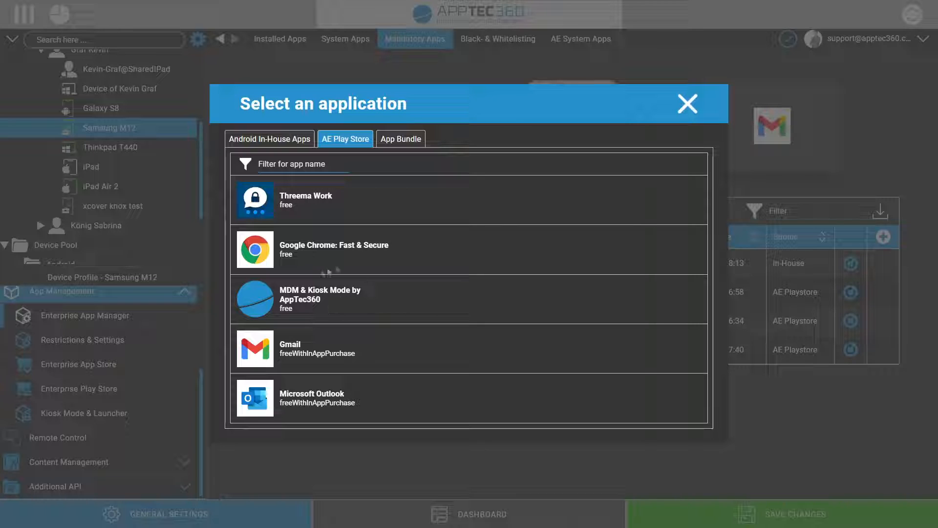
pyautogui.click(266, 247)
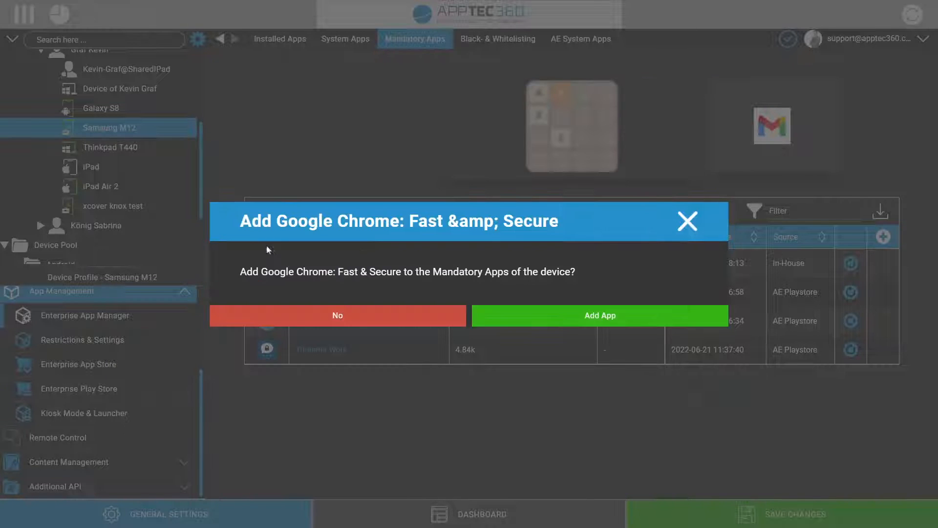
pyautogui.click(624, 314)
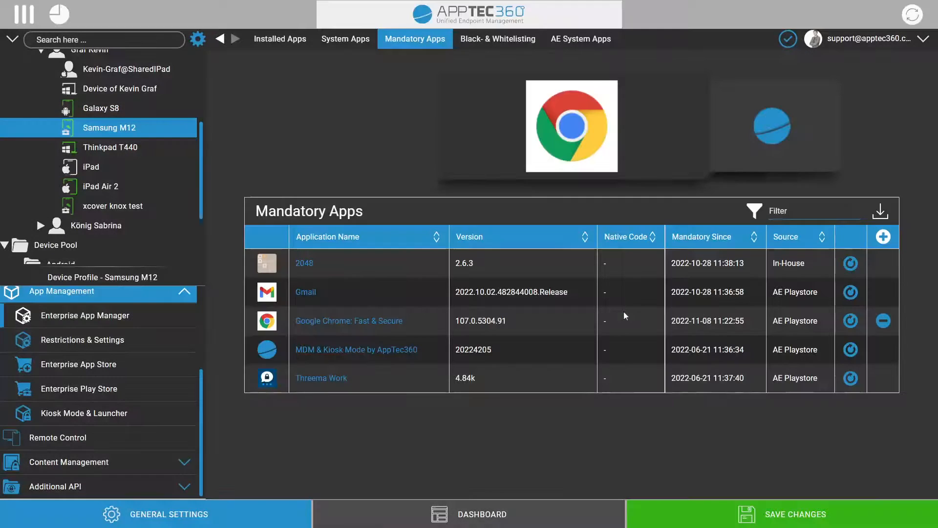
pyautogui.click(772, 516)
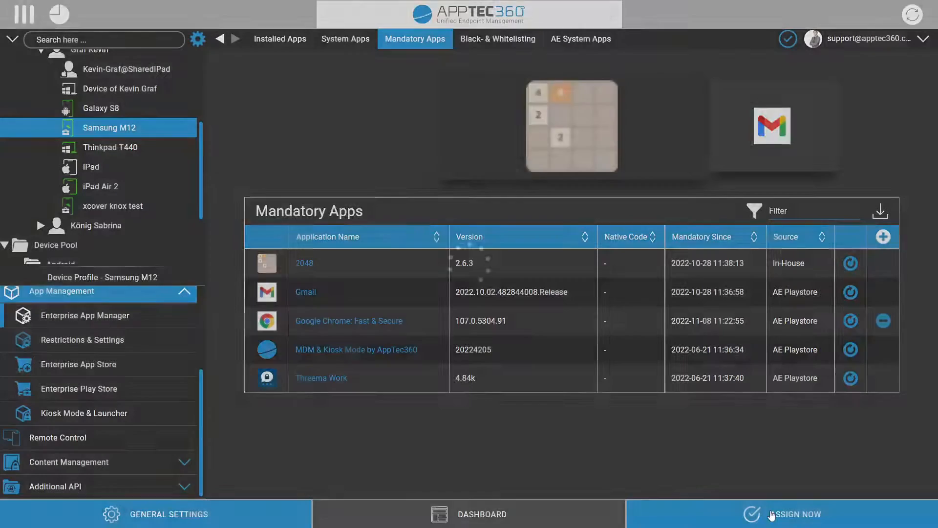
pyautogui.click(771, 515)
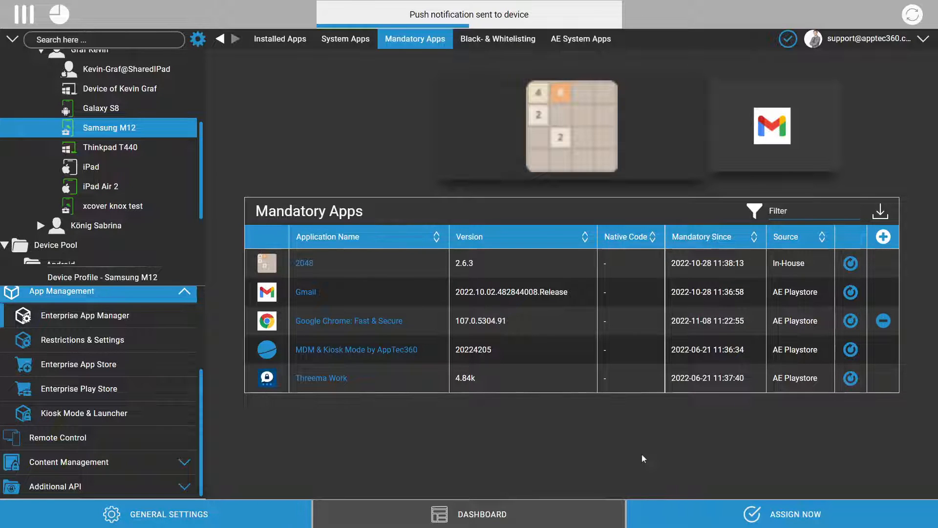
# - Open the app details of Google Chrome in the mandatory apps and examine its package, company and build information
pyautogui.click(341, 321)
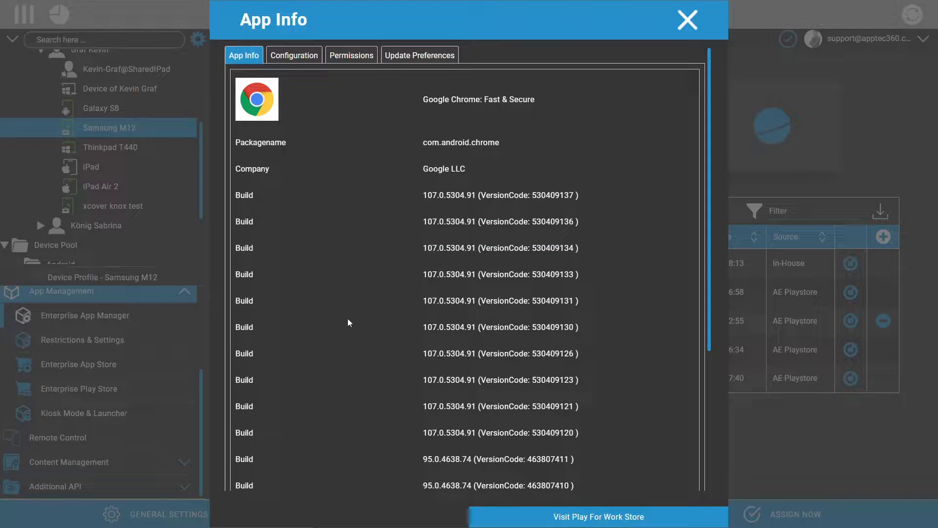
pyautogui.scroll(-5, 348, 318)
pyautogui.scroll(5, 348, 318)
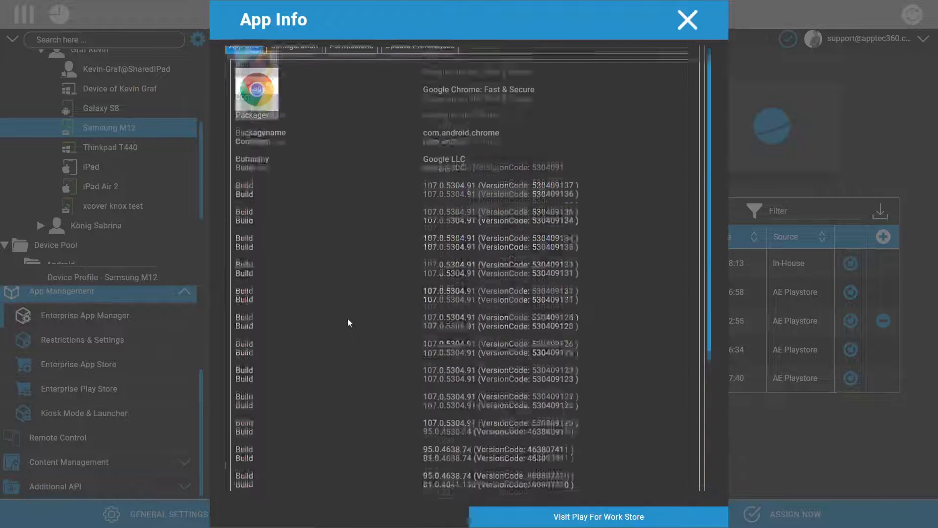
pyautogui.moveTo(513, 169); pyautogui.dragTo(369, 177)
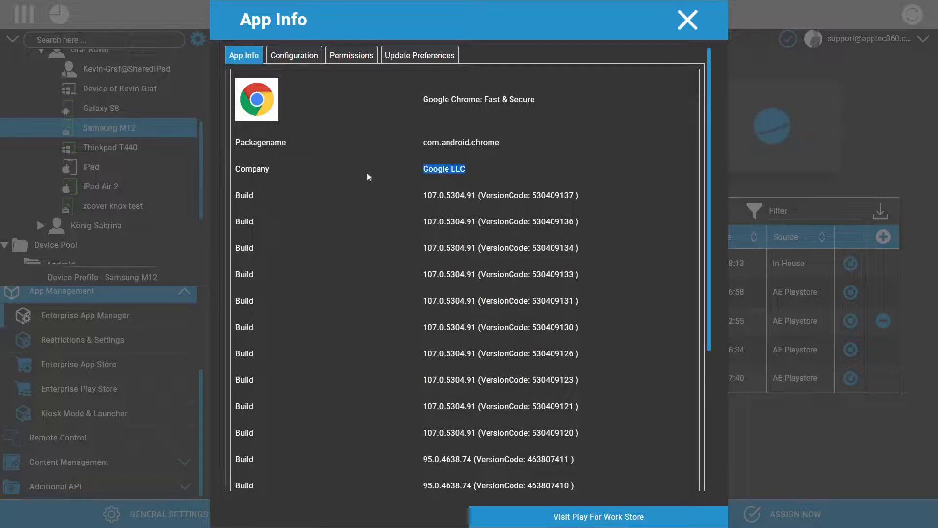
# - Review the list of Google Chrome build versions and version codes in the app details
pyautogui.moveTo(235, 194); pyautogui.dragTo(431, 294)
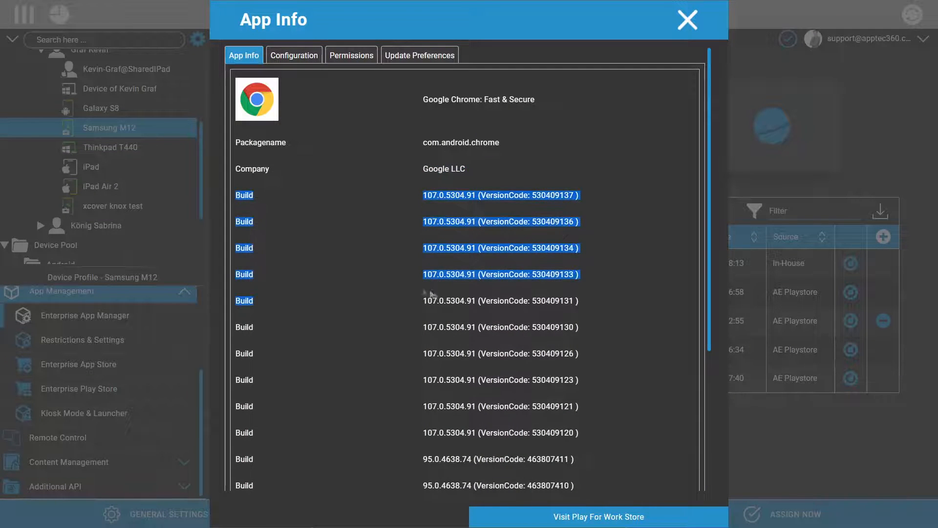
pyautogui.click(391, 280)
pyautogui.scroll(-5, 392, 280)
pyautogui.scroll(5, 391, 280)
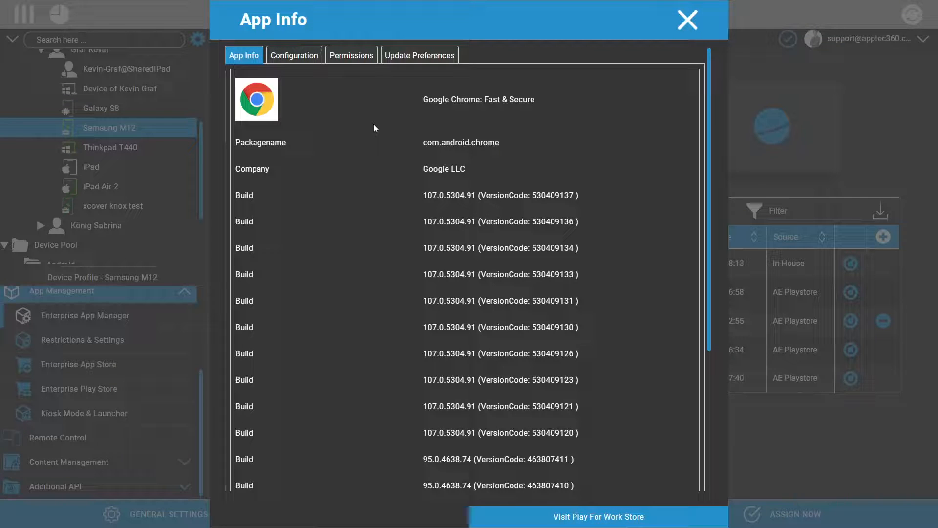
# - Enable Google Chrome's managed configuration and review its policy options, such as authentication, AutoFill, cookies and browser sign-in
pyautogui.click(288, 55)
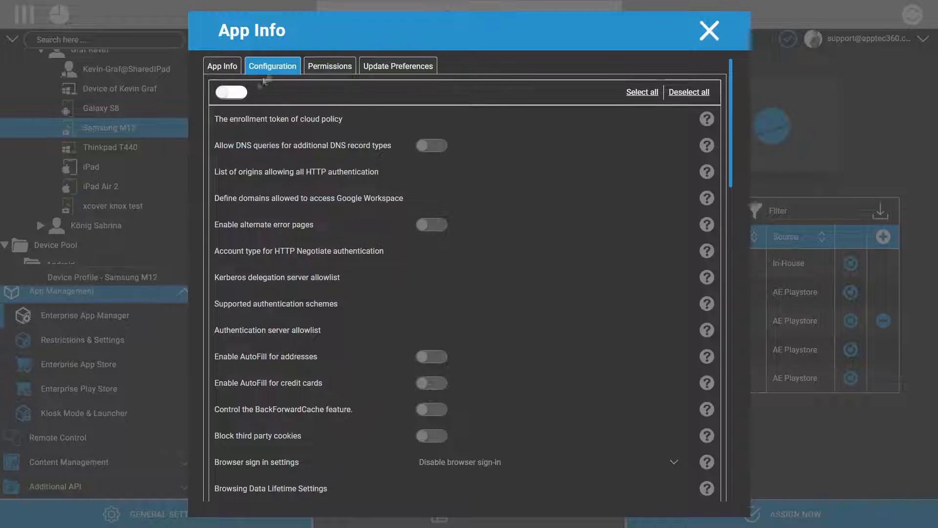
pyautogui.click(230, 93)
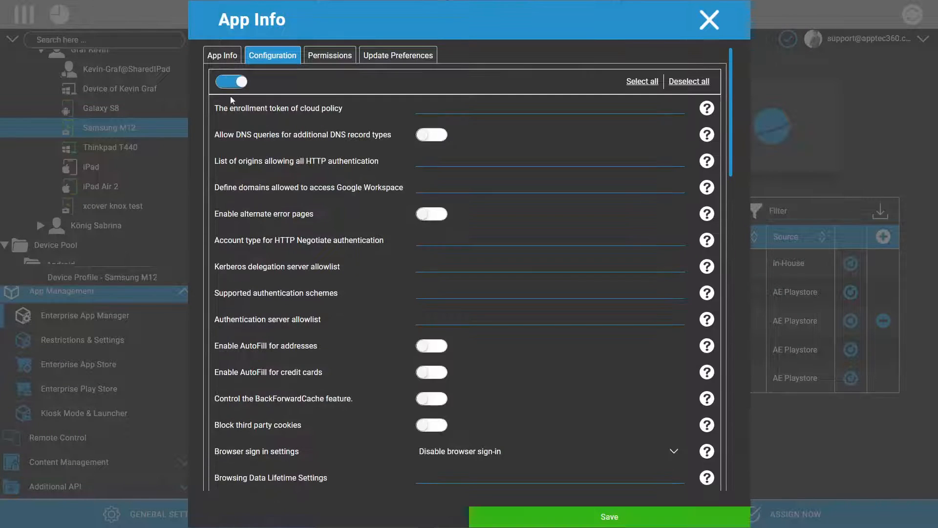
pyautogui.scroll(-10, 336, 315)
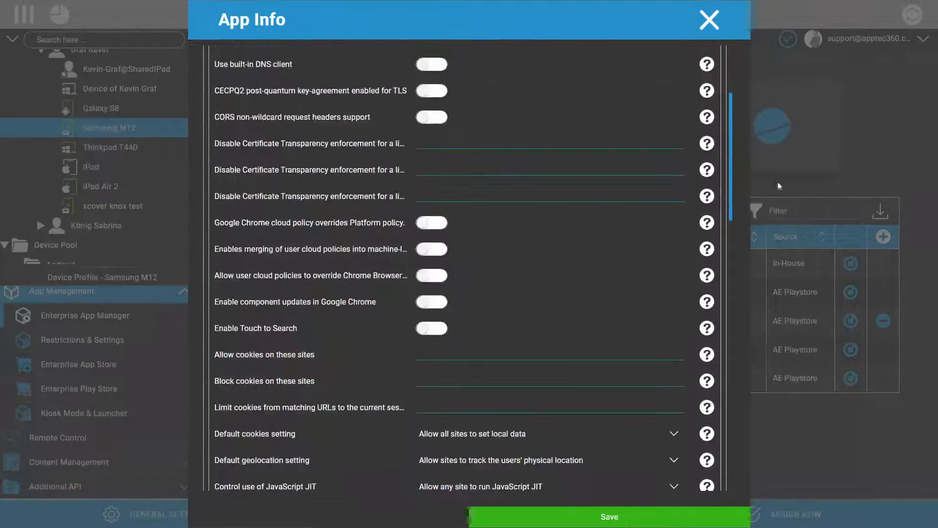
pyautogui.scroll(10, 732, 169)
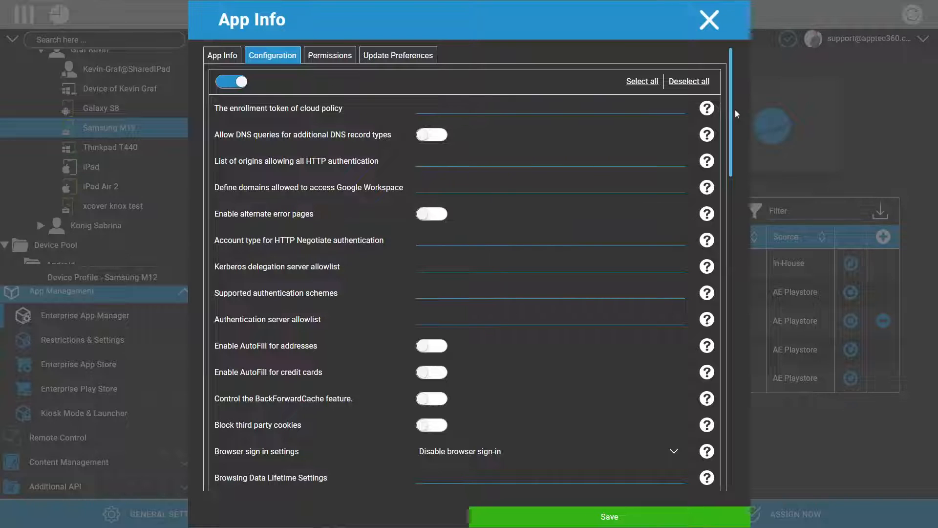
pyautogui.scroll(-1, 728, 125)
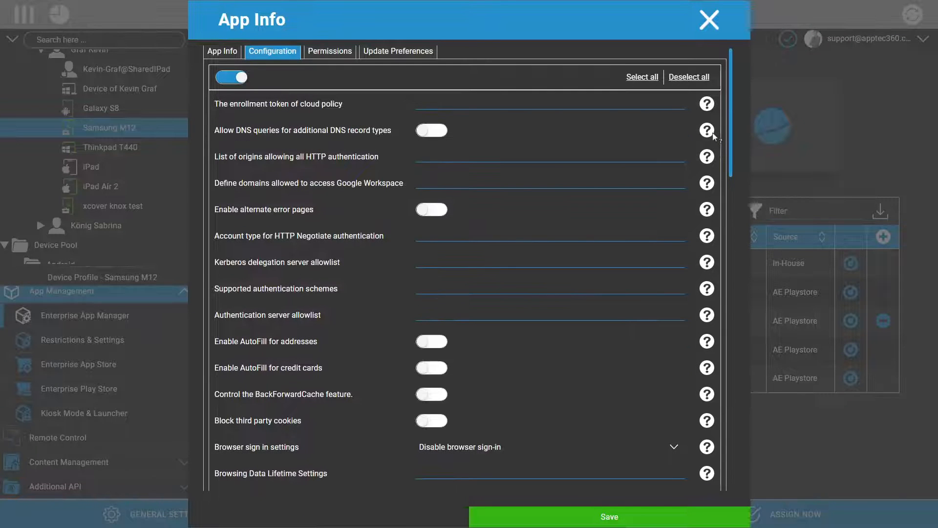
pyautogui.moveTo(732, 128)
pyautogui.mouseDown()
pyautogui.moveTo(732, 140)
pyautogui.moveTo(731, 119)
pyautogui.mouseUp()
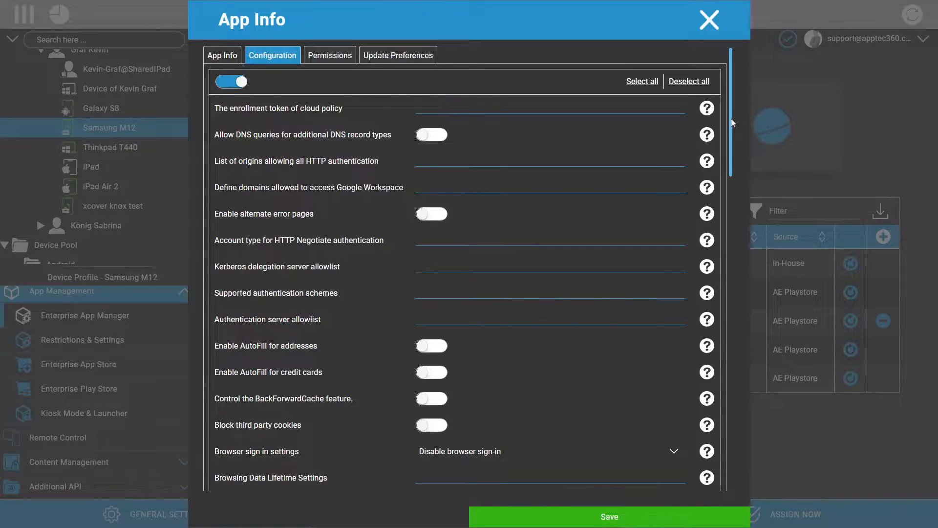
pyautogui.moveTo(731, 118); pyautogui.dragTo(766, 115)
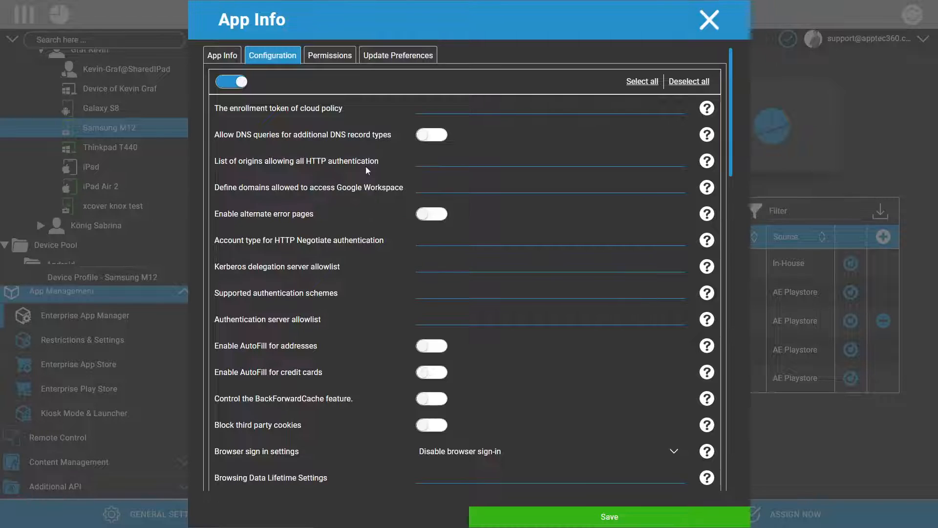
pyautogui.scroll(-4, 361, 168)
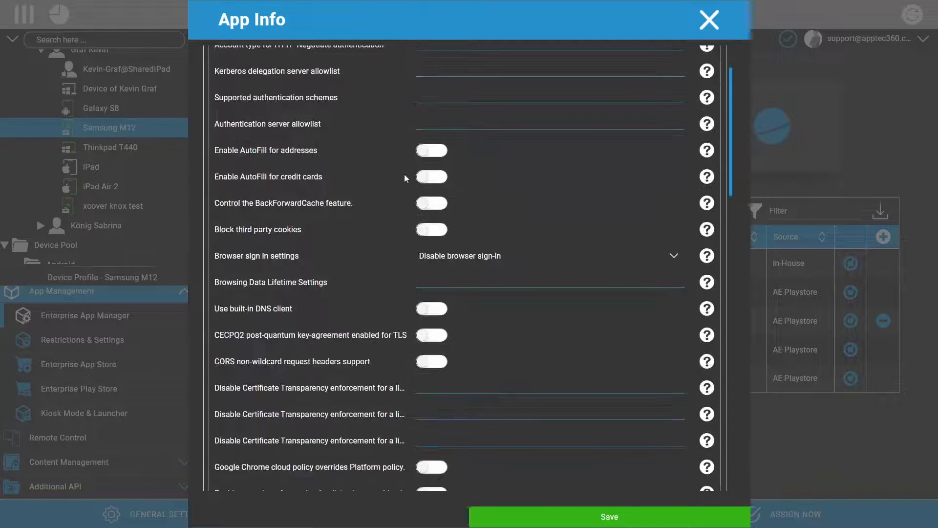
pyautogui.scroll(-4, 312, 245)
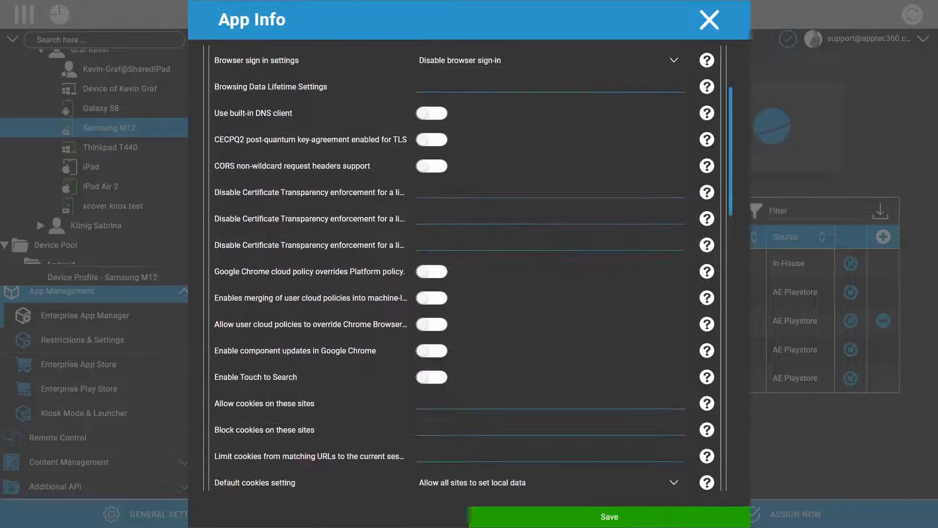
pyautogui.scroll(8, 276, 119)
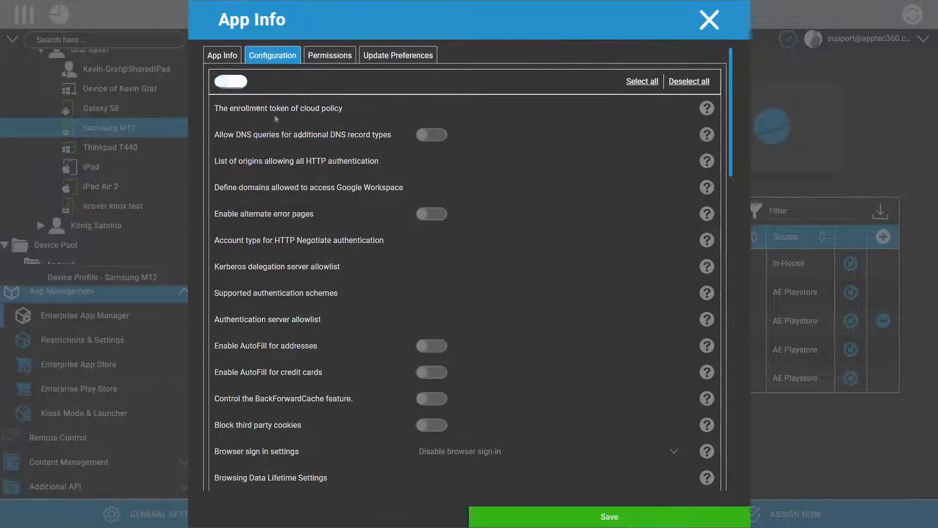
# - Turn Google Chrome's managed configuration back off and close the app details
pyautogui.click(655, 518)
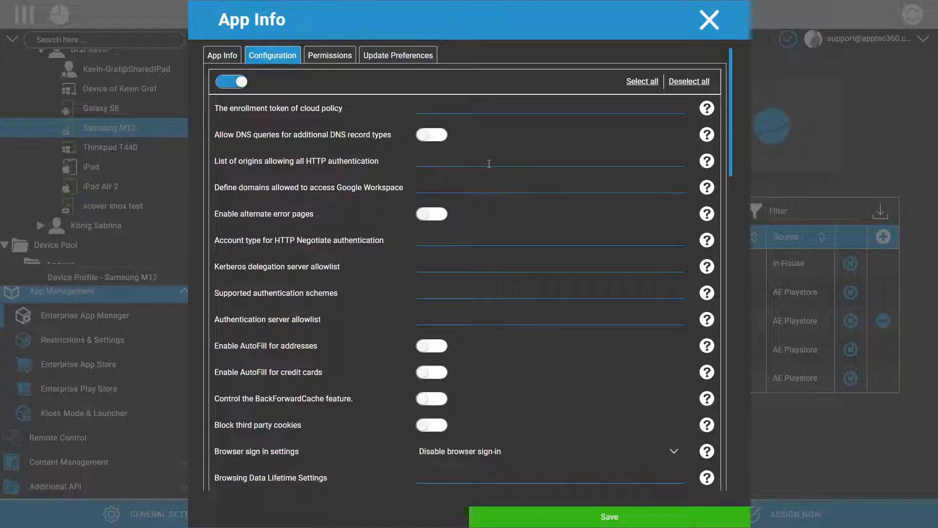
pyautogui.click(242, 81)
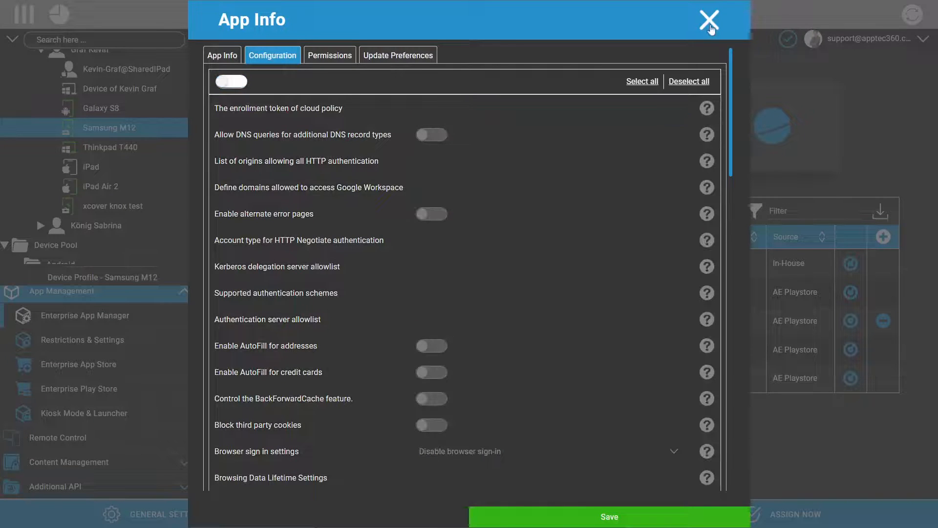
pyautogui.click(709, 20)
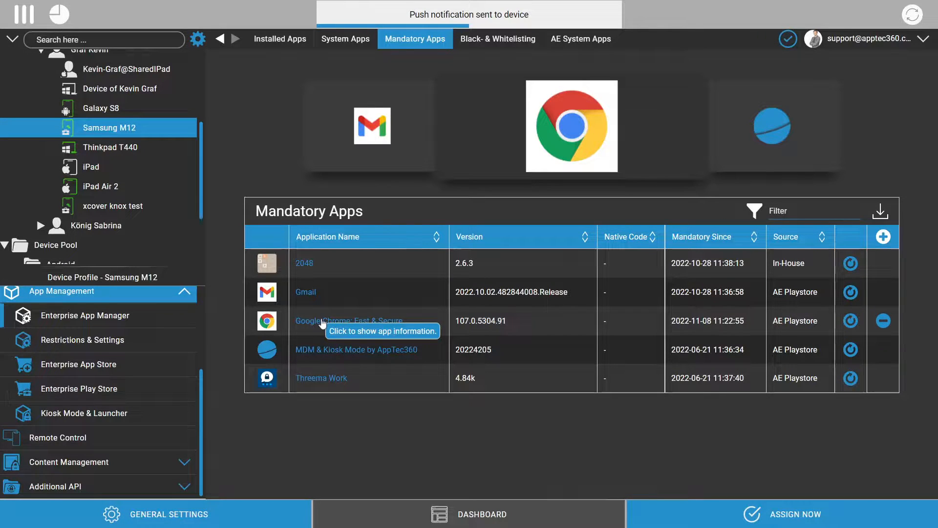
# - Try the Whitelist mode in the Samsung M12's Black- & Whitelisting settings and return the mode to Blacklist
pyautogui.click(511, 40)
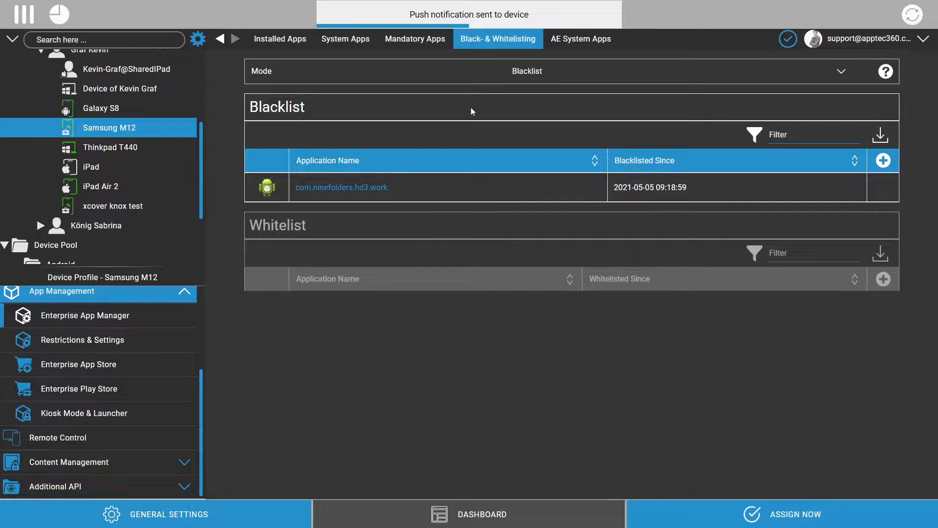
pyautogui.click(581, 73)
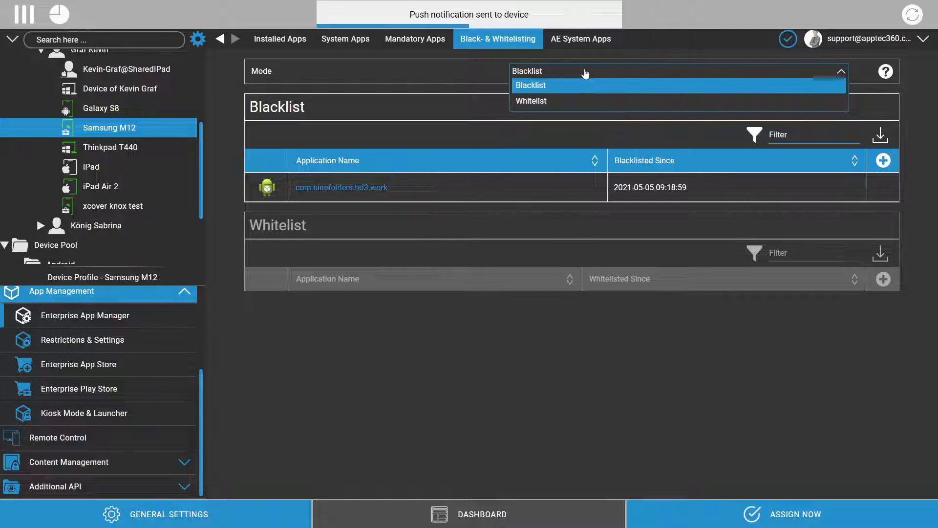
pyautogui.click(558, 102)
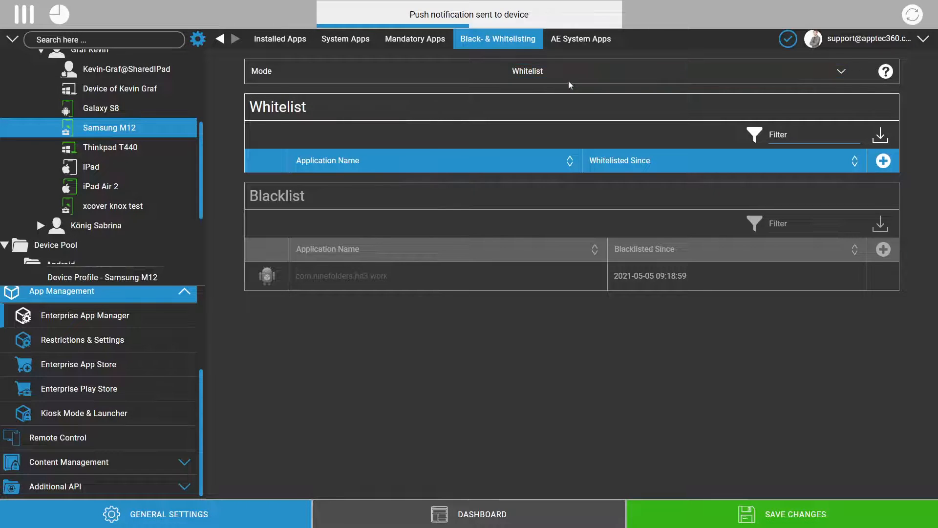
pyautogui.click(569, 80)
pyautogui.click(552, 100)
pyautogui.click(557, 73)
pyautogui.click(556, 85)
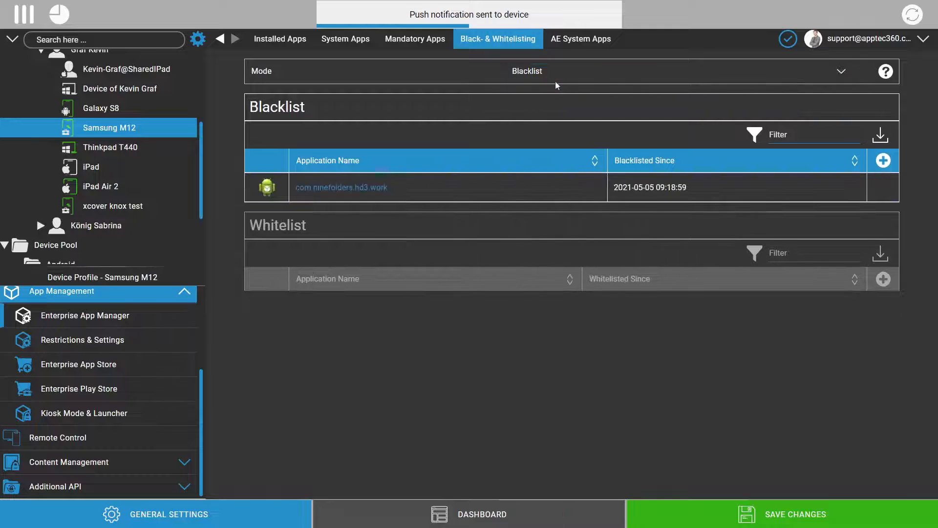
# - Review the AE System Apps list against the blacklist settings and look at the dialog for adding an application by package name
pyautogui.click(571, 41)
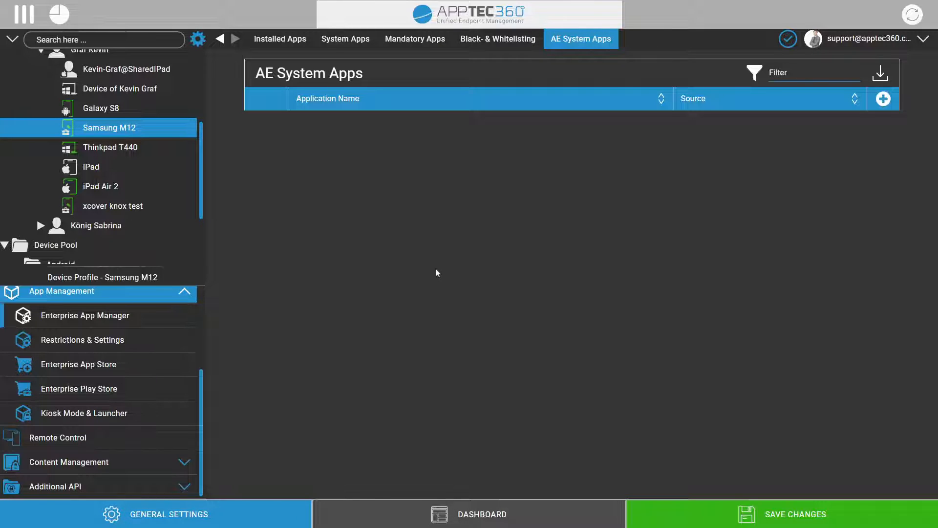
pyautogui.click(486, 41)
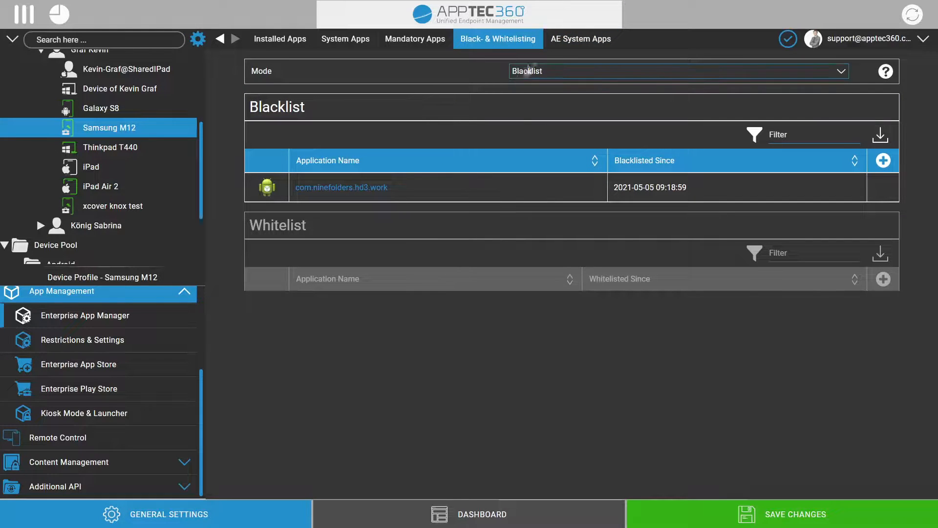
pyautogui.click(578, 43)
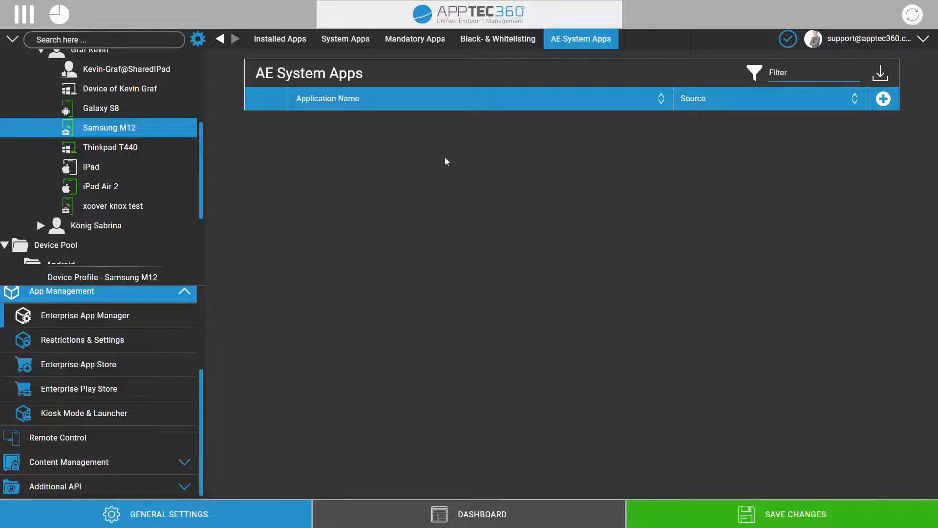
pyautogui.click(880, 100)
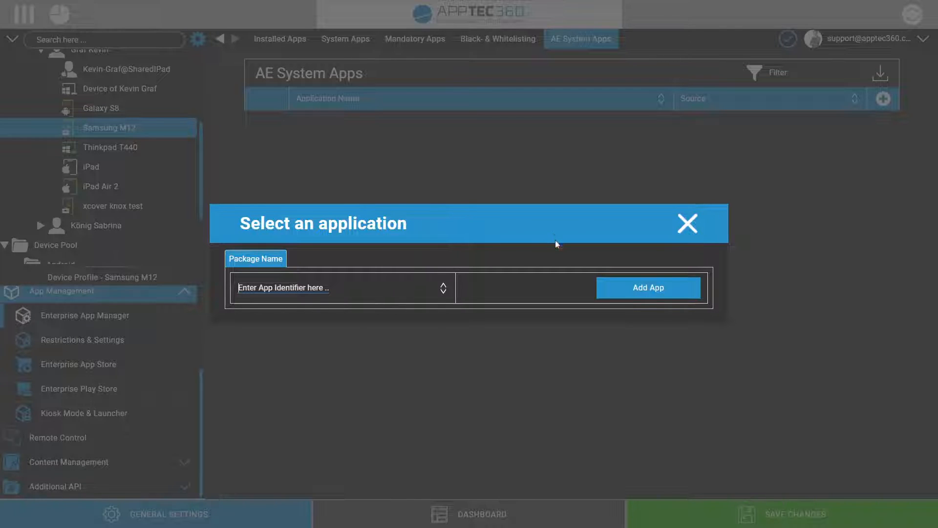
pyautogui.click(687, 223)
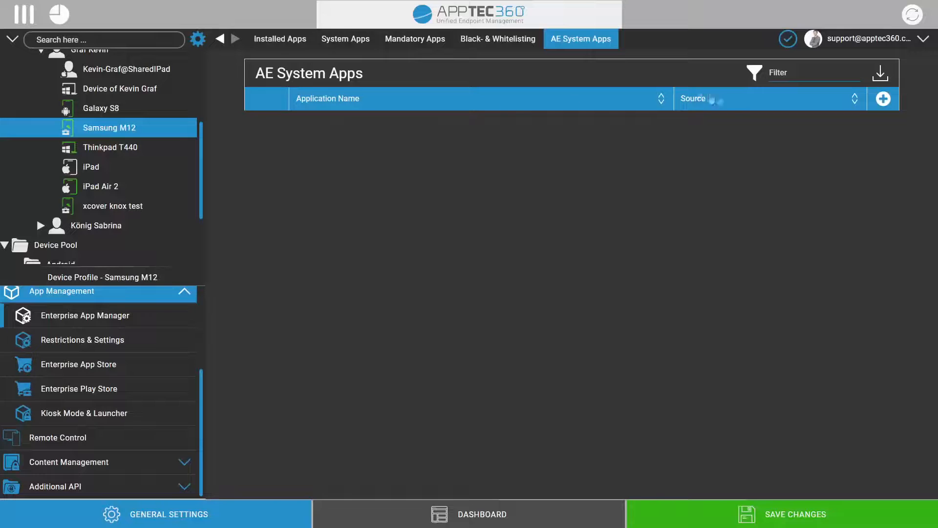
# - Filter the System Apps by "auto" and copy Android Auto's package name, com.google.android.projection.gearhead
pyautogui.click(346, 45)
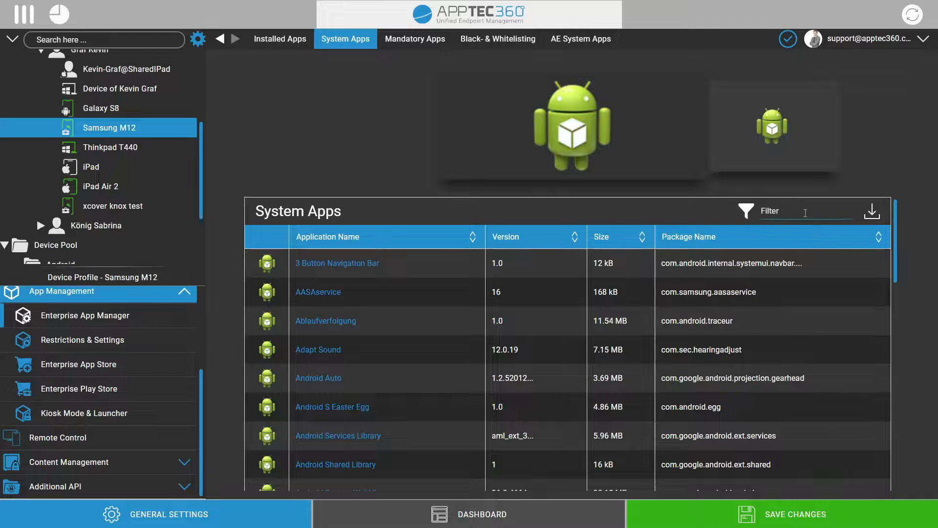
pyautogui.scroll(-1, 368, 293)
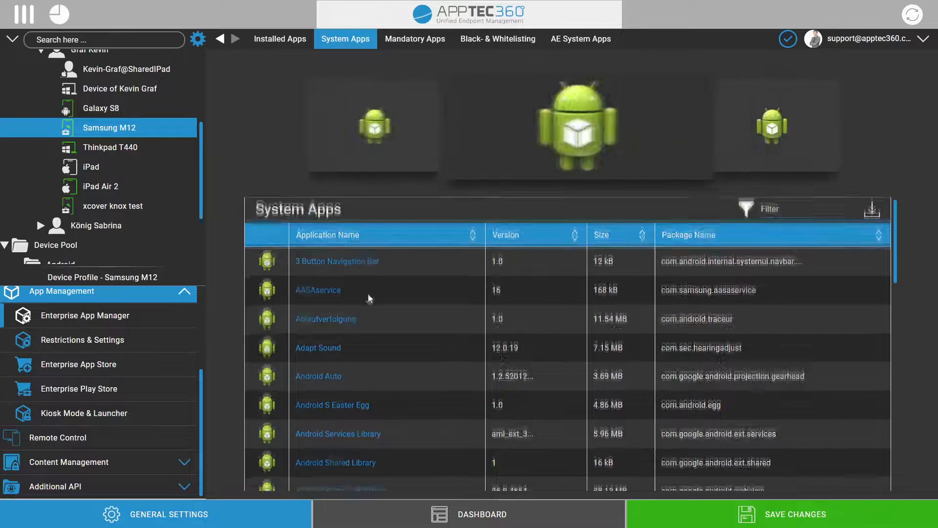
pyautogui.scroll(1, 370, 292)
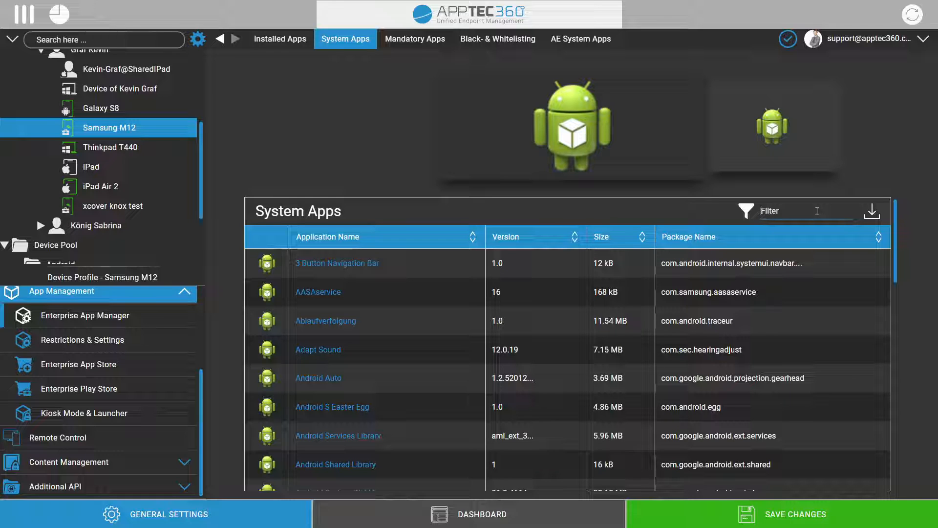
pyautogui.write('auto')
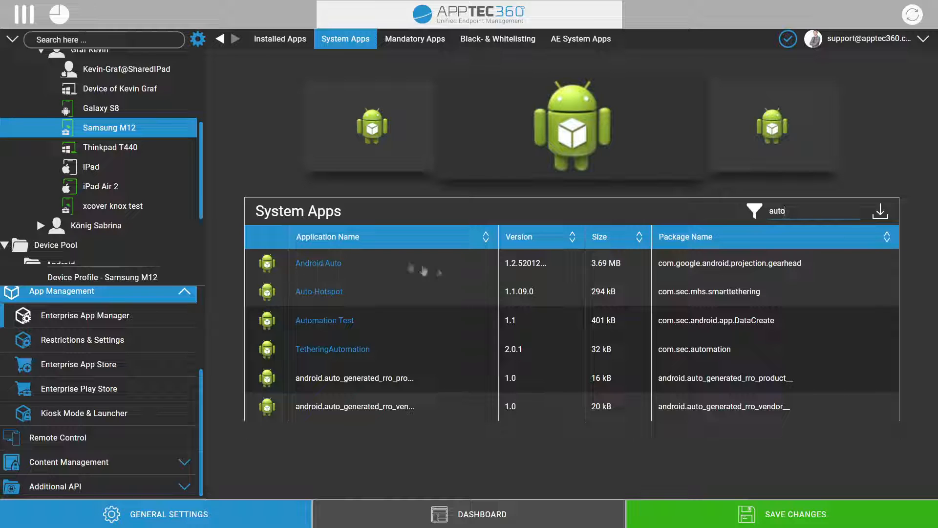
pyautogui.moveTo(825, 262); pyautogui.dragTo(651, 264)
pyautogui.hotkey('ctrl', 'c')
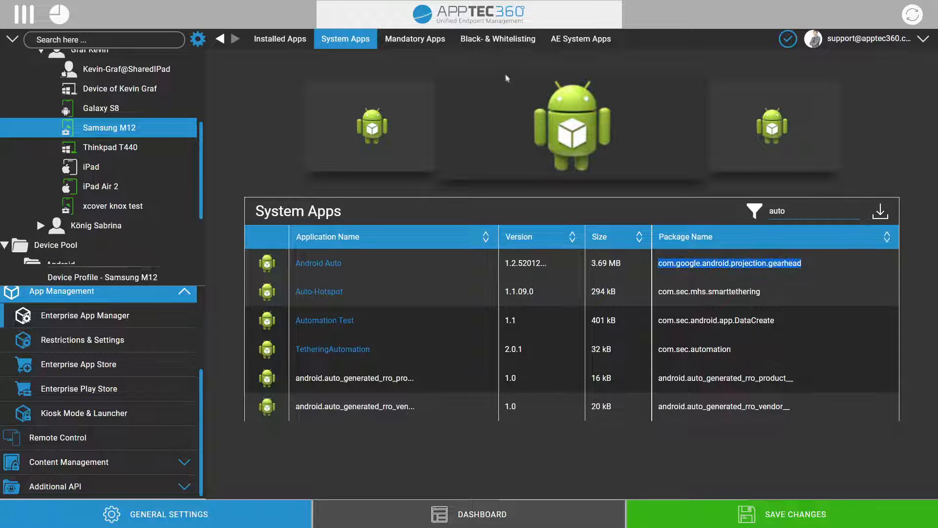
# - Add com.google.android.projection.gearhead to the AE System Apps by its package name
pyautogui.click(579, 41)
pyautogui.click(883, 98)
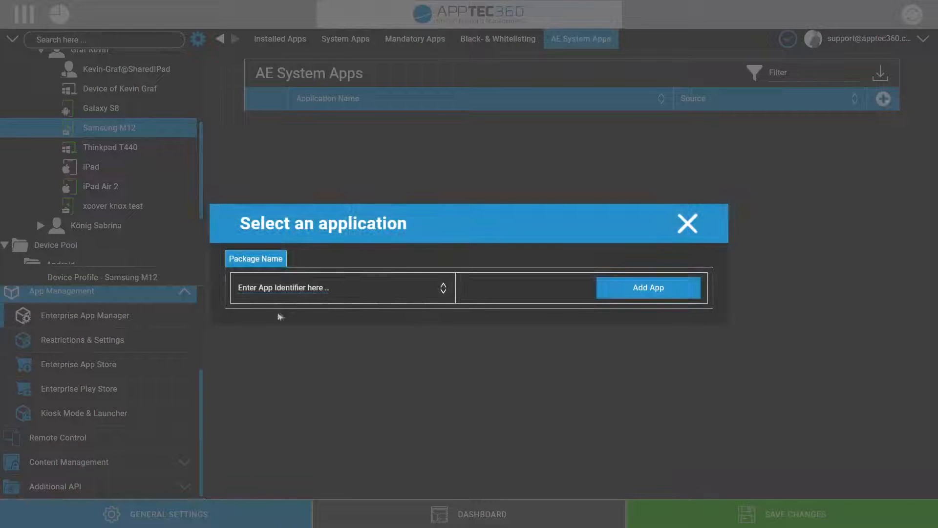
pyautogui.click(283, 288)
pyautogui.hotkey('ctrl', 'v')
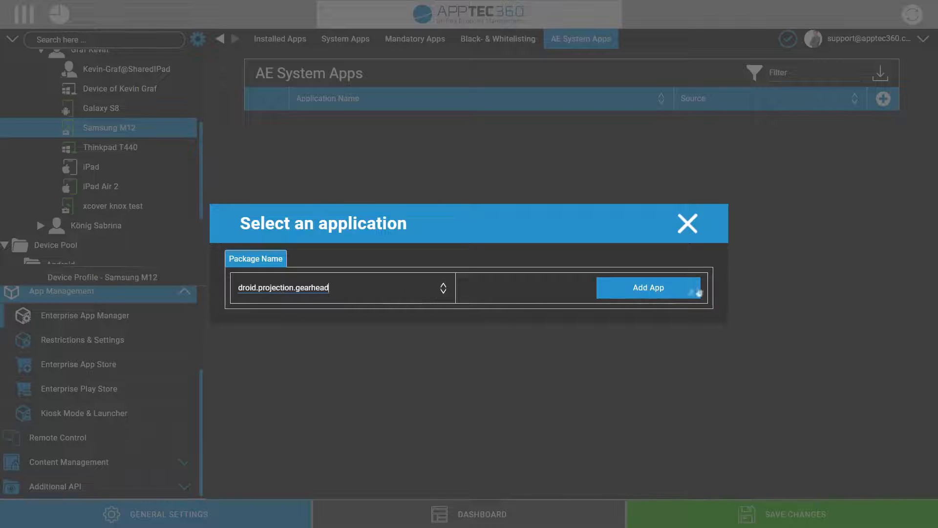
pyautogui.click(663, 294)
pyautogui.click(578, 313)
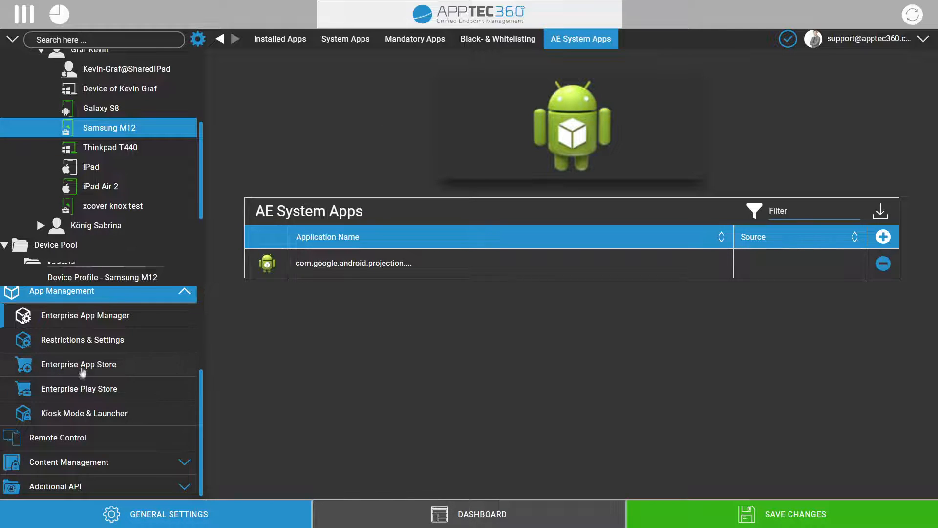
# - Look over the app management Restrictions & Settings and the Enterprise App Store, and enable Kiosk Mode for the Samsung M12
pyautogui.click(104, 340)
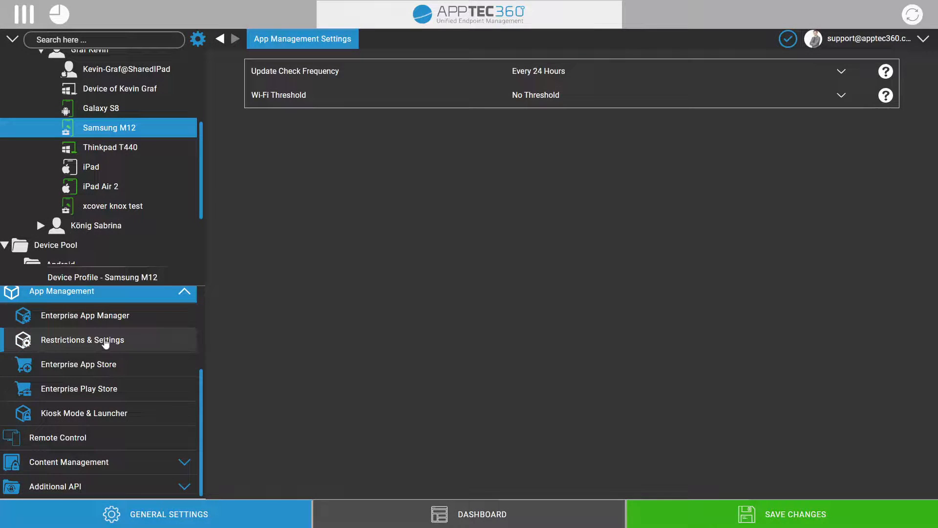
pyautogui.click(89, 367)
pyautogui.click(74, 414)
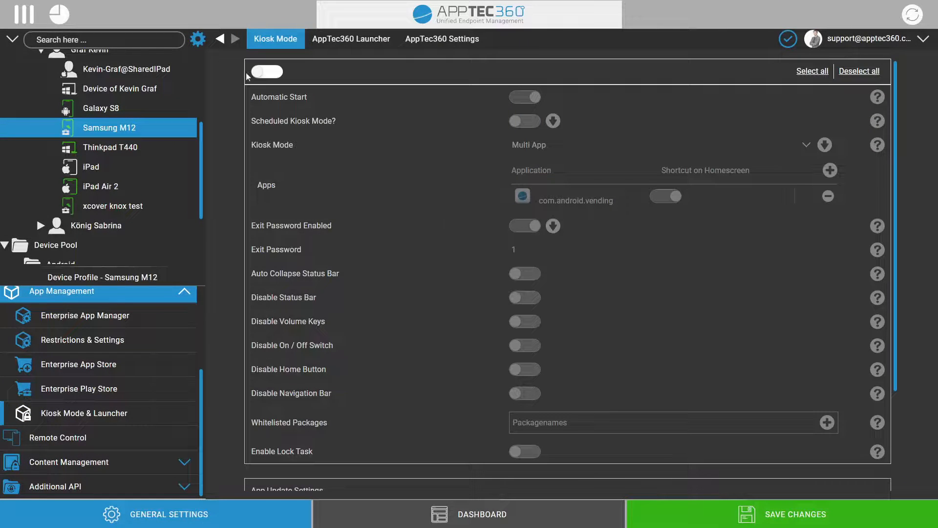
pyautogui.click(264, 72)
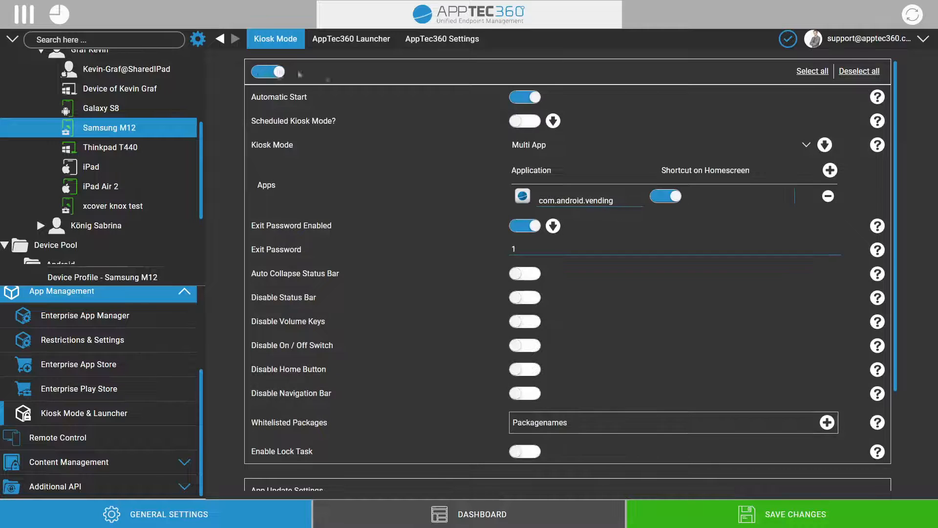
# - Switch the kiosk mode of the Samsung M12 profile to Single App
pyautogui.click(581, 146)
pyautogui.click(562, 158)
pyautogui.click(555, 144)
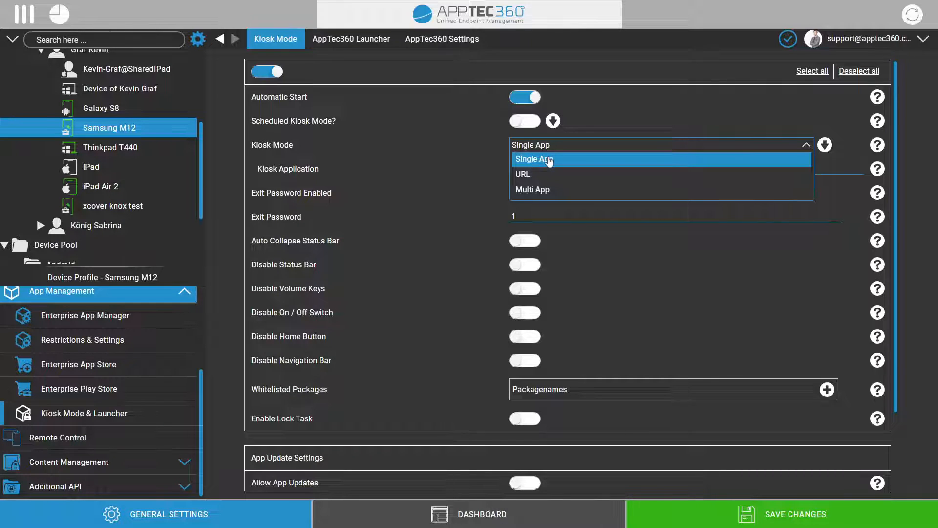
pyautogui.click(552, 162)
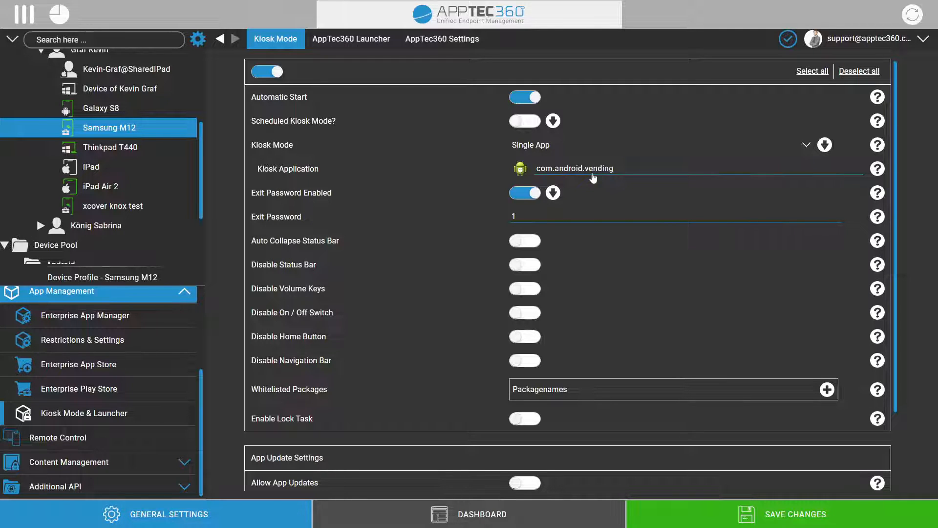
# - Set the kiosk mode to Multi App and add an empty entry to its app list
pyautogui.click(579, 146)
pyautogui.click(526, 190)
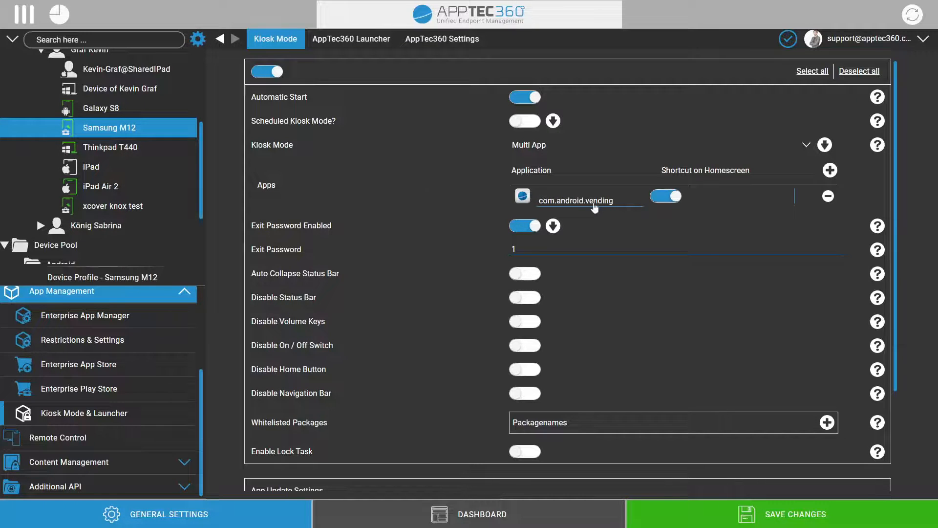
pyautogui.click(829, 170)
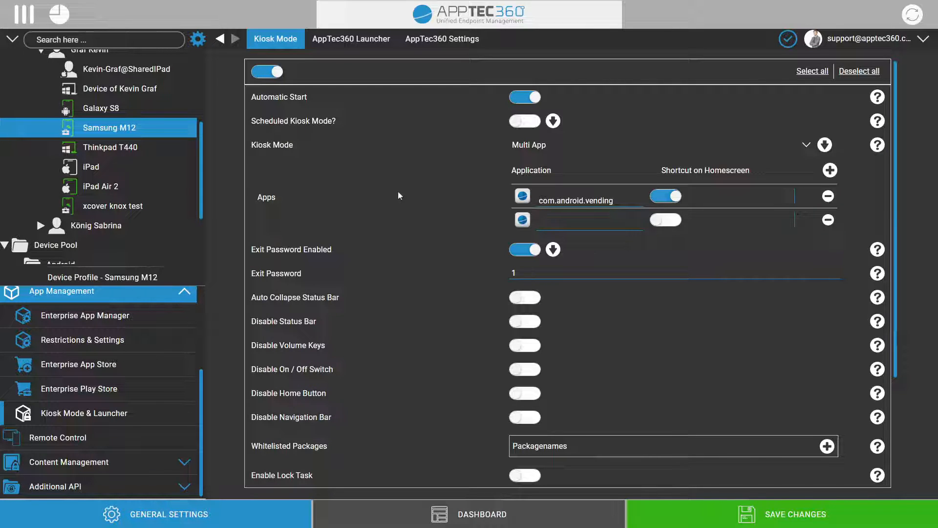
# - Review the AppTec360 Launcher options and the remaining Kiosk Mode settings of the profile
pyautogui.click(351, 47)
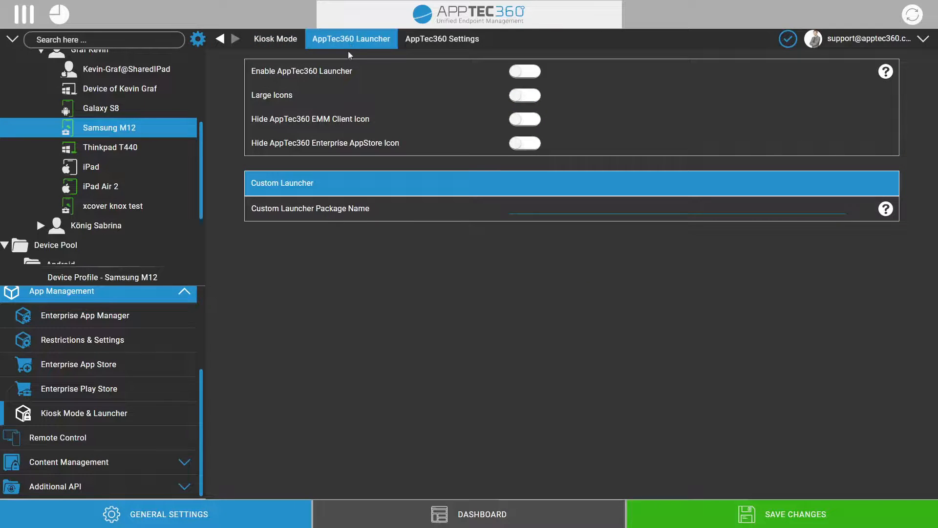
pyautogui.click(276, 47)
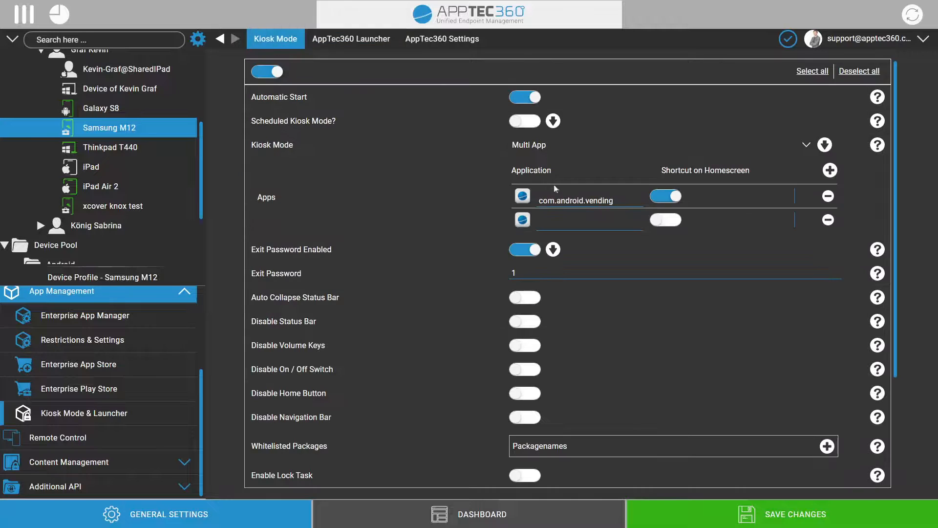
pyautogui.scroll(-3, 421, 173)
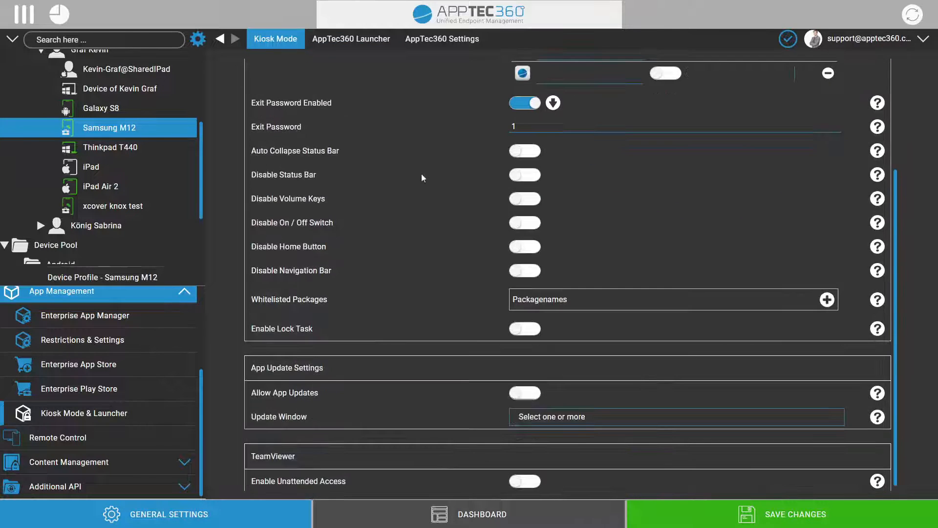
pyautogui.scroll(3, 423, 178)
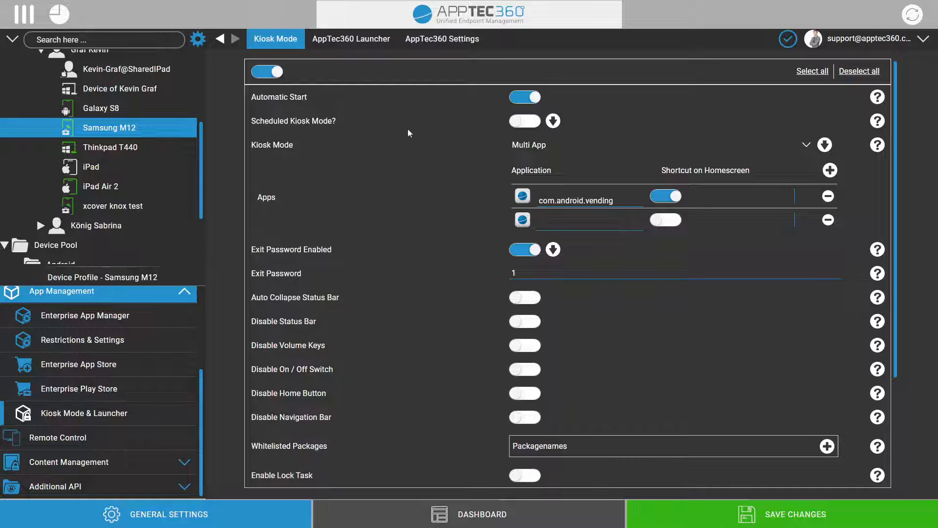
pyautogui.click(361, 44)
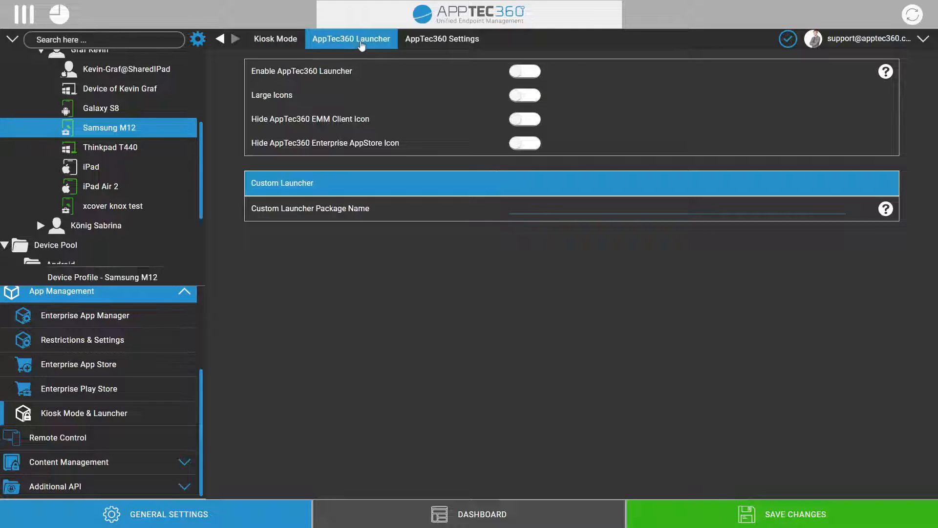
pyautogui.click(275, 38)
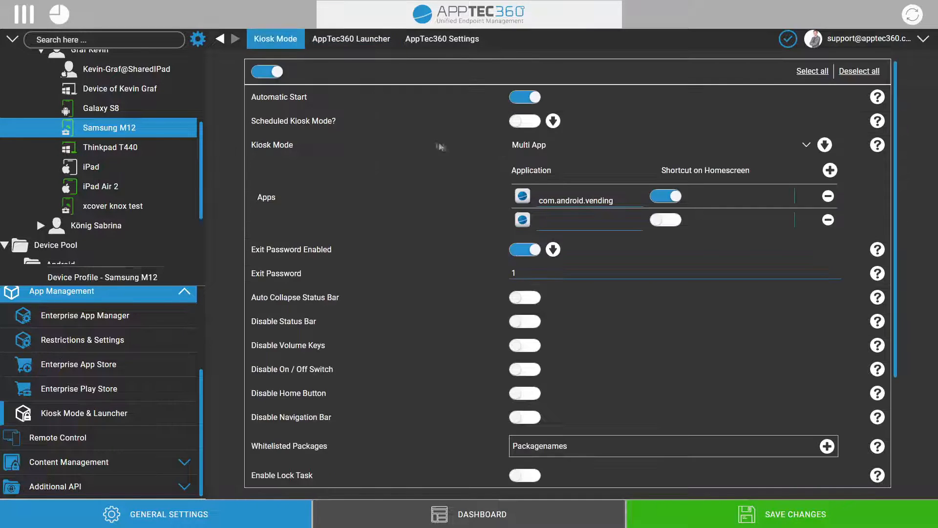
pyautogui.scroll(-4, 462, 194)
pyautogui.scroll(4, 440, 206)
# - Examine the Splashtop and TeamViewer pages of the Samsung M12 profile's Remote Control settings
pyautogui.click(58, 438)
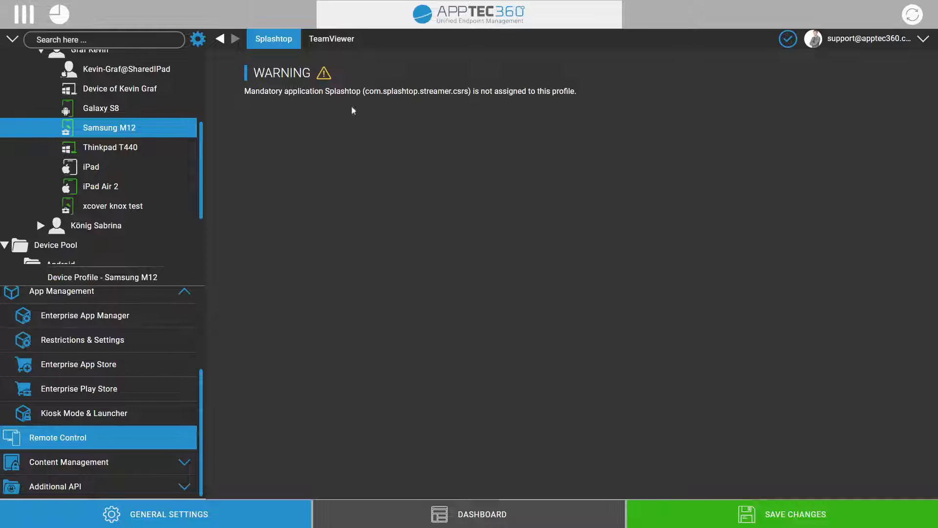
pyautogui.click(325, 43)
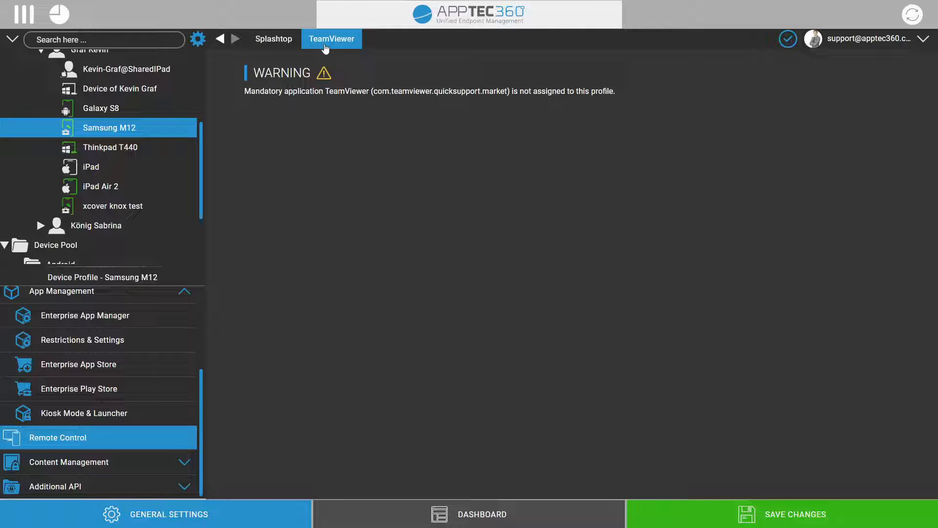
pyautogui.click(274, 39)
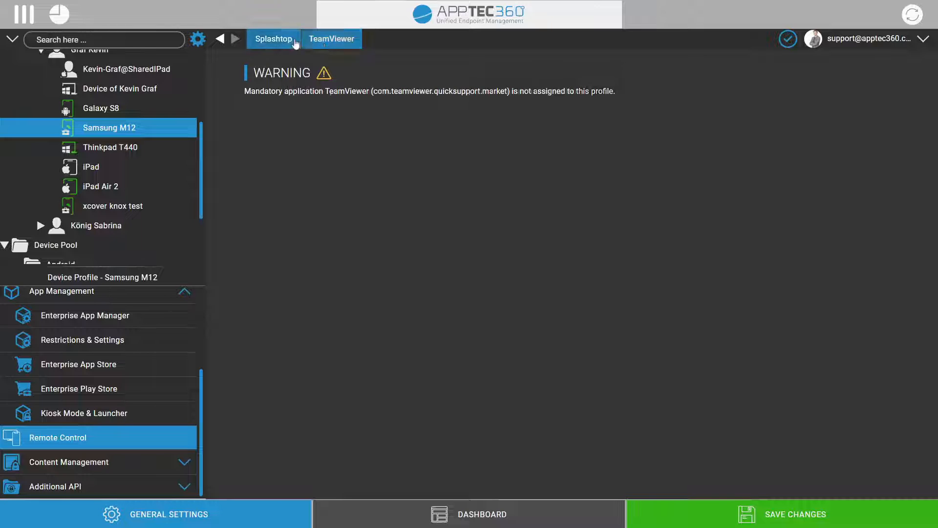
pyautogui.click(319, 43)
pyautogui.click(292, 43)
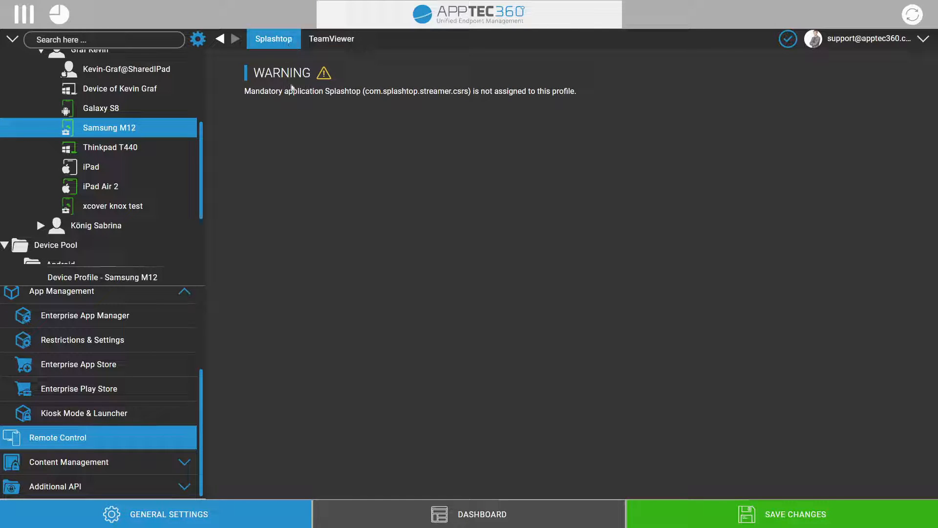
pyautogui.click(337, 48)
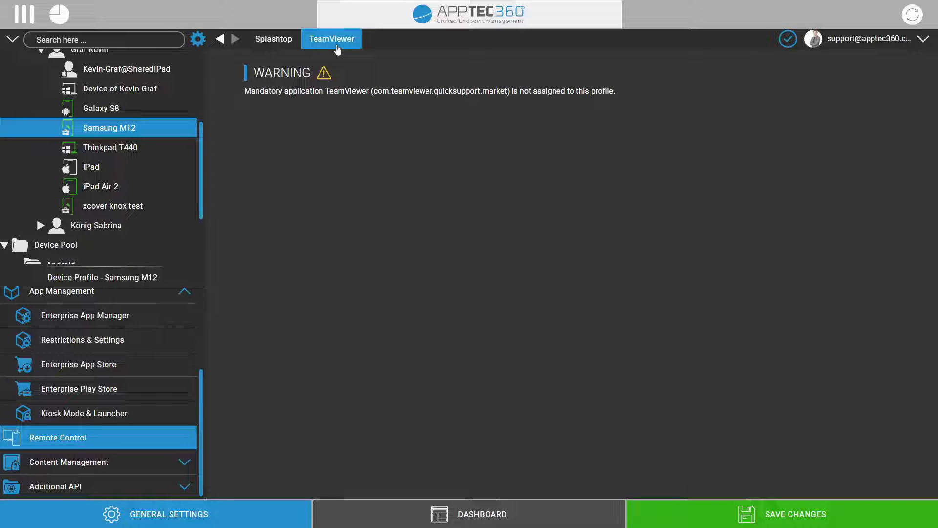
pyautogui.click(278, 44)
pyautogui.click(323, 45)
pyautogui.click(277, 43)
pyautogui.click(327, 43)
# - Discard the unsaved profile changes and check the Samsung M12's device actions for TeamViewer and Splashtop remote control
pyautogui.rightClick(176, 132)
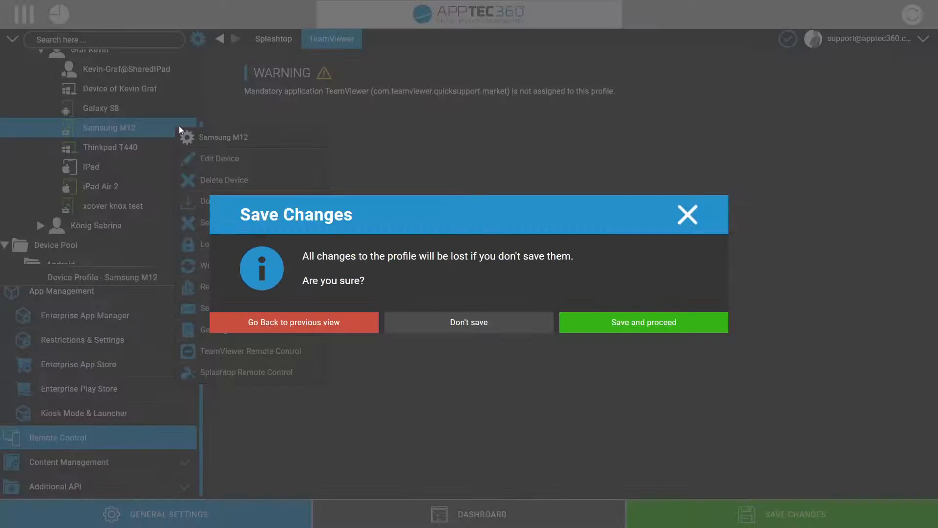
pyautogui.click(508, 323)
pyautogui.rightClick(136, 132)
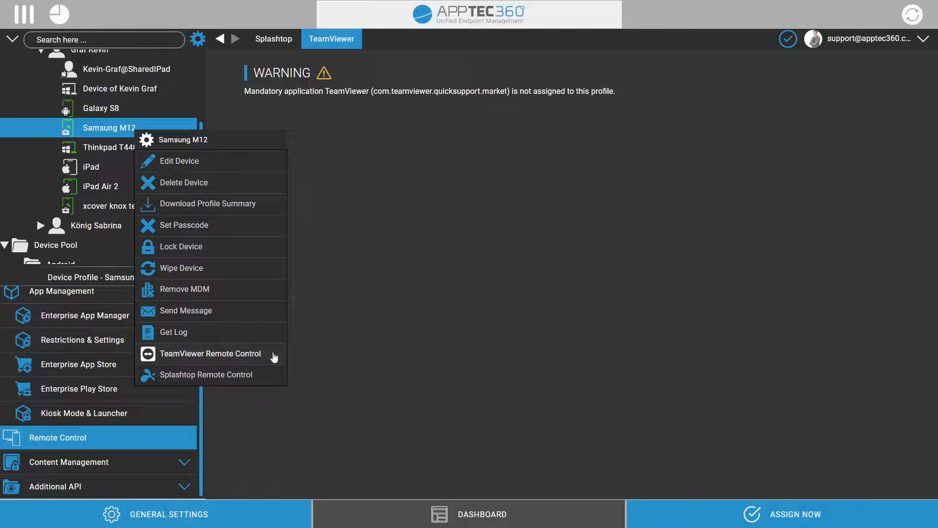
pyautogui.click(402, 129)
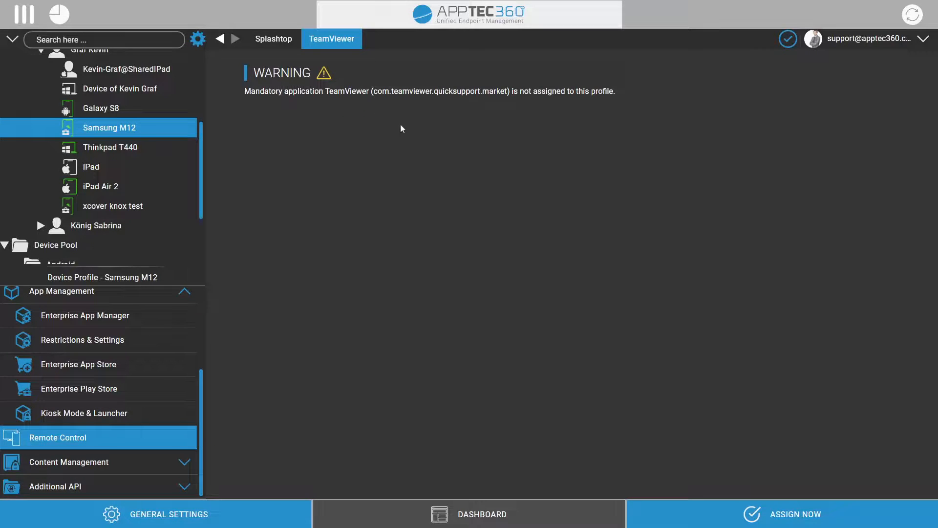
pyautogui.click(274, 39)
pyautogui.click(326, 41)
pyautogui.rightClick(121, 123)
pyautogui.click(357, 364)
# - View the profile's ContentBox setting under Content Management and open the Secure Browser settings
pyautogui.click(103, 462)
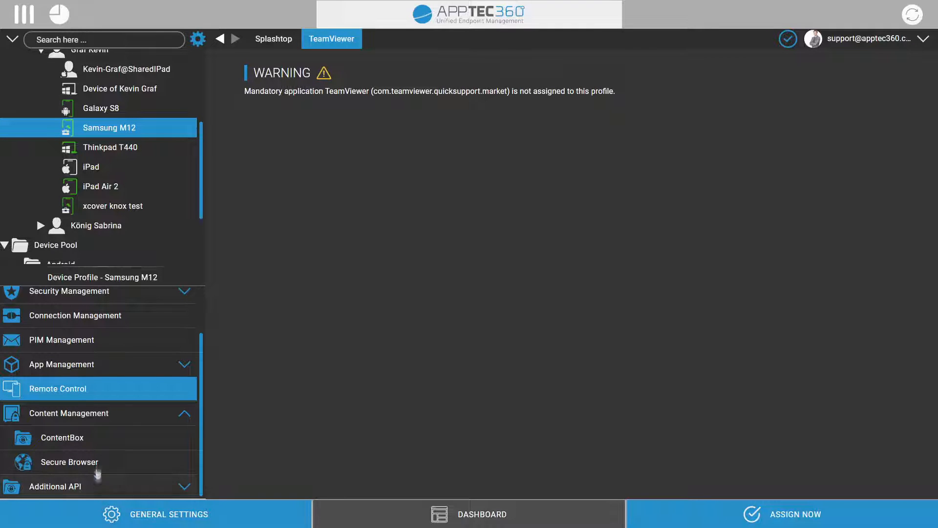
pyautogui.click(102, 447)
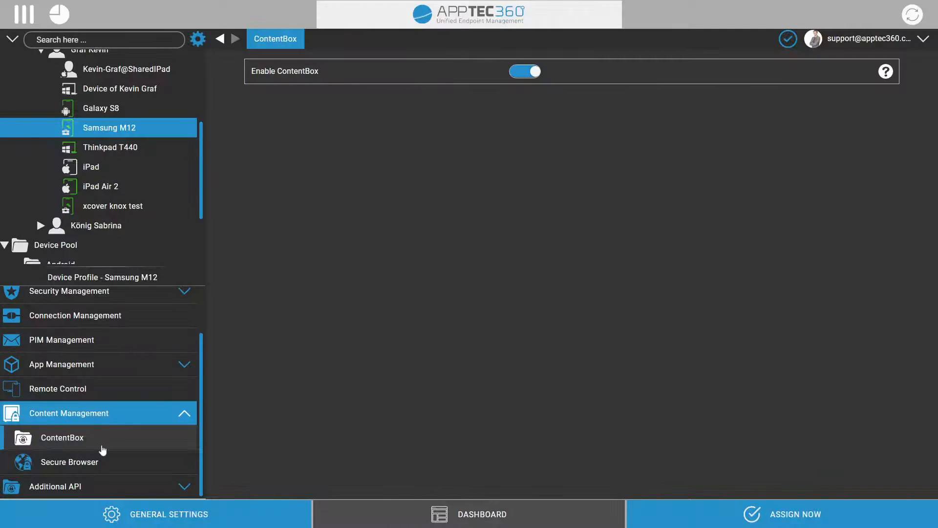
pyautogui.click(105, 466)
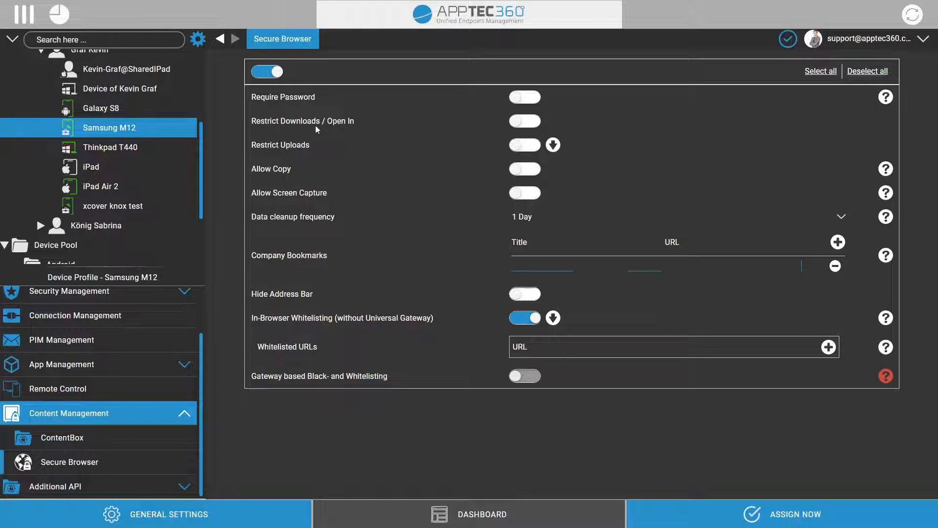
# - Review the Secure Browser options for password, downloads, uploads, copying and screen capture
pyautogui.moveTo(362, 96); pyautogui.dragTo(235, 96)
pyautogui.click(324, 99)
pyautogui.moveTo(251, 122); pyautogui.dragTo(411, 121)
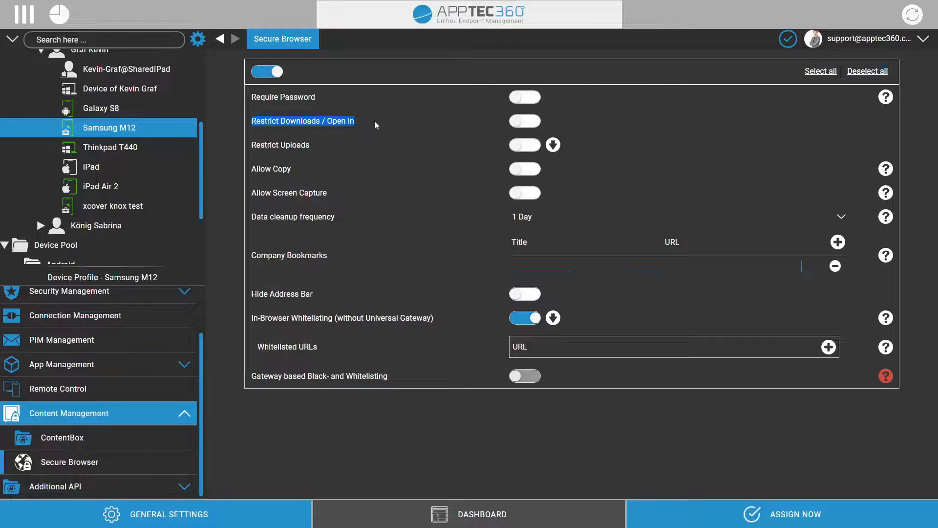
pyautogui.click(286, 147)
pyautogui.moveTo(308, 171); pyautogui.dragTo(246, 169)
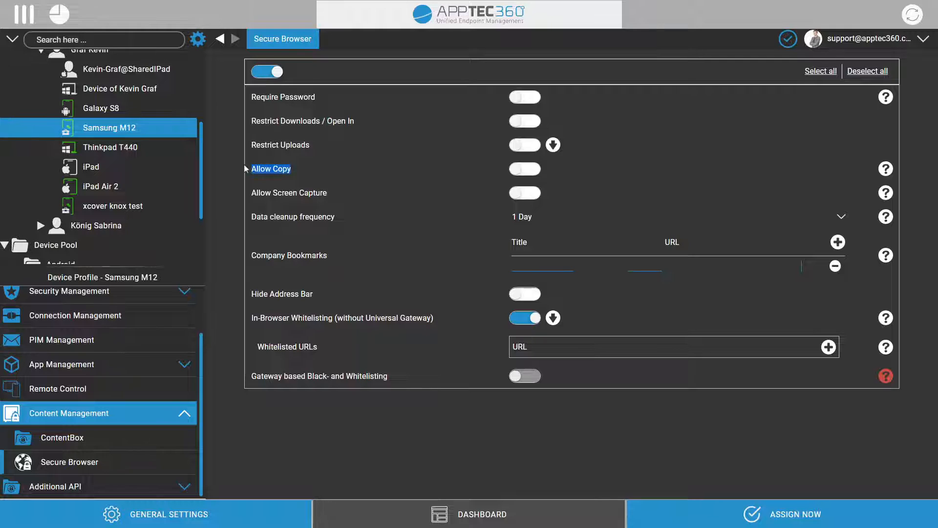
pyautogui.moveTo(368, 193); pyautogui.dragTo(252, 195)
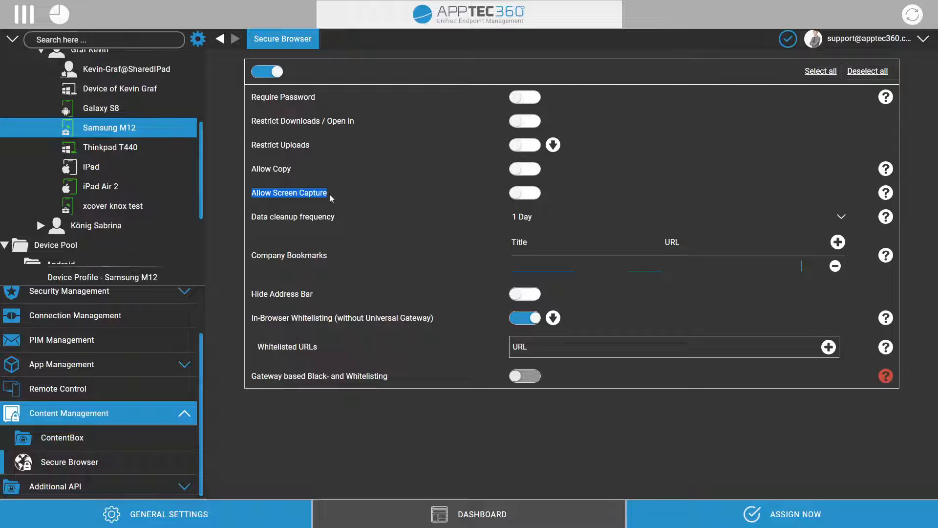
# - Check the Secure Browser's data cleanup intervals, keeping 1 Day, and review the Hide Address Bar and In-Browser Whitelisting options
pyautogui.click(334, 224)
pyautogui.click(596, 220)
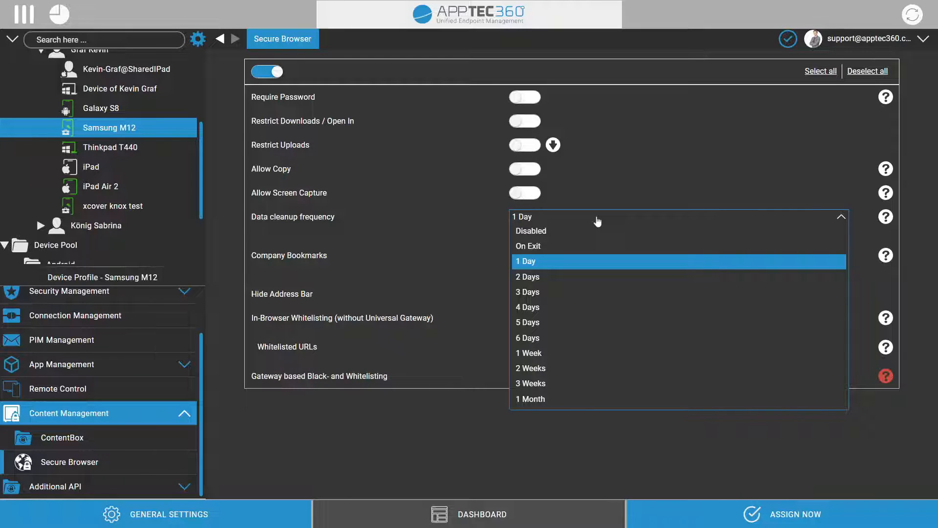
pyautogui.click(530, 262)
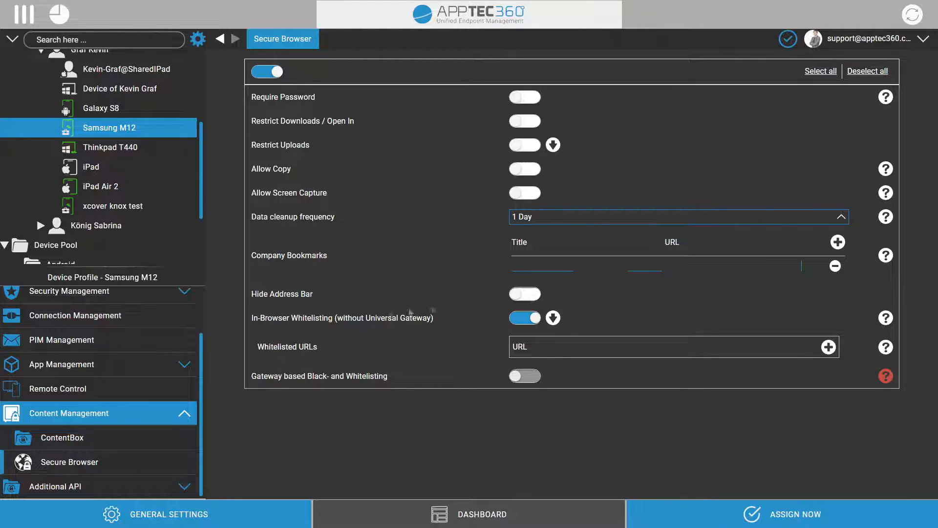
pyautogui.tripleClick(306, 294)
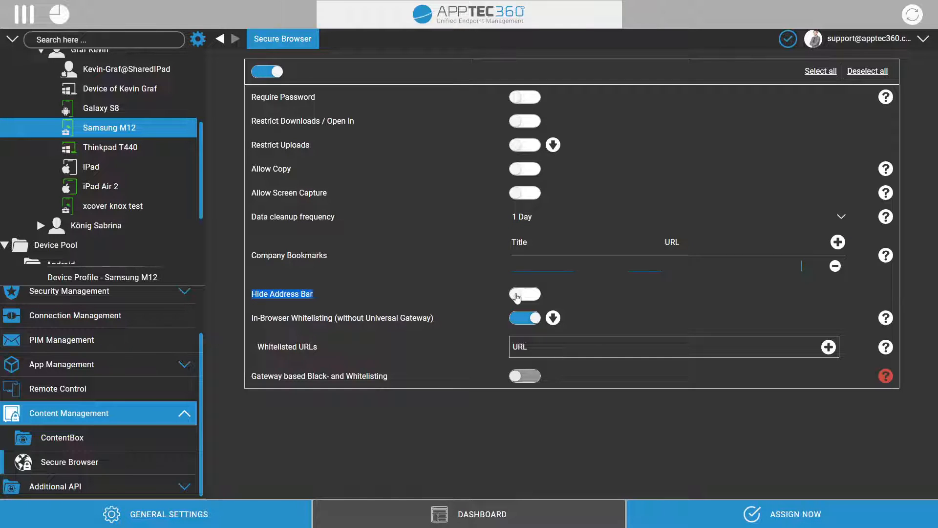
pyautogui.click(354, 328)
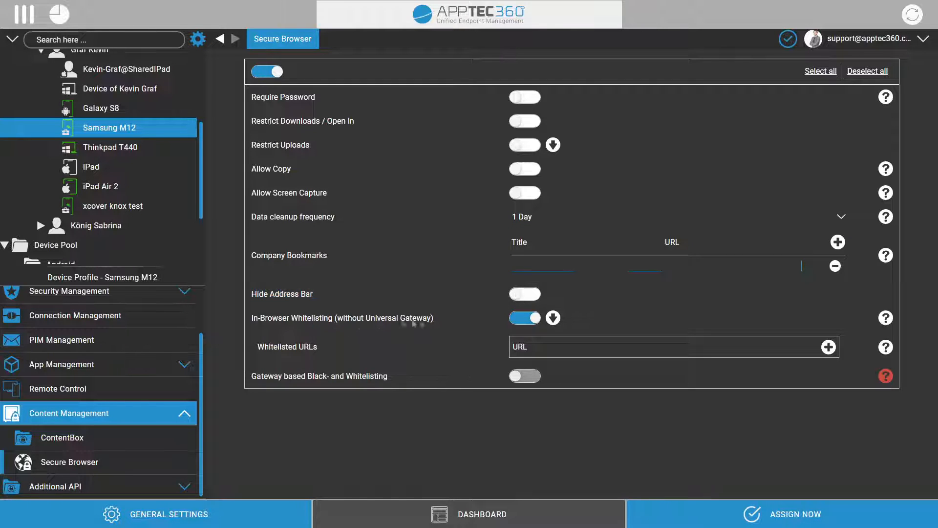
pyautogui.moveTo(444, 321); pyautogui.dragTo(232, 321)
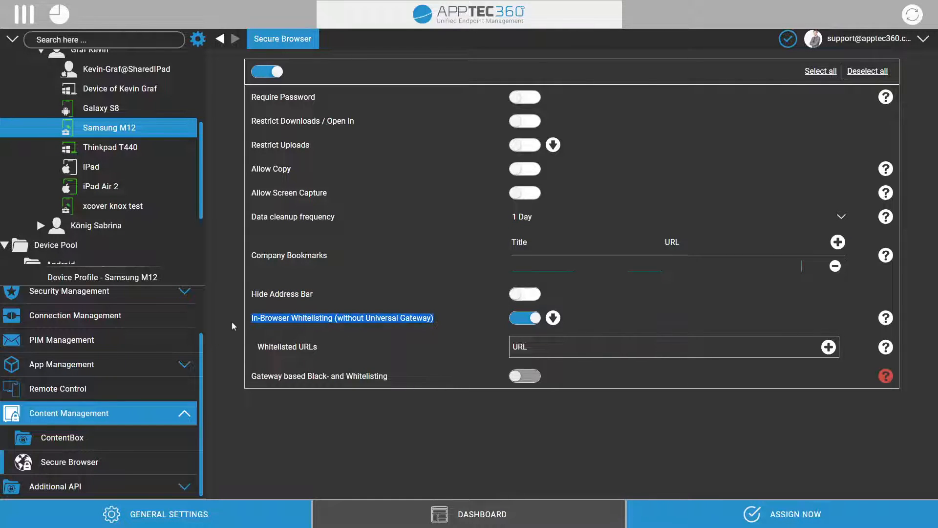
pyautogui.click(358, 338)
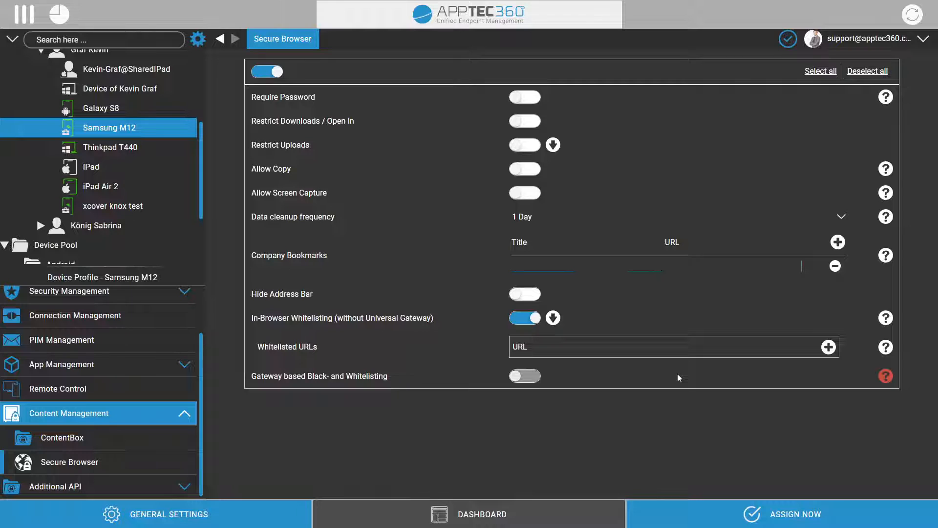
# - Return to the ContentBox settings and switch Enable ContentBox off and back on
pyautogui.click(122, 436)
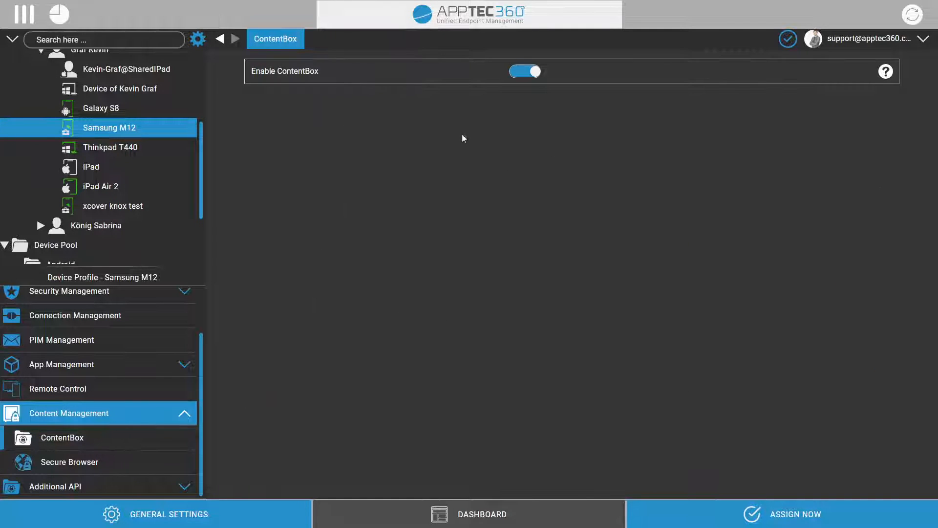
pyautogui.click(534, 71)
pyautogui.click(534, 71)
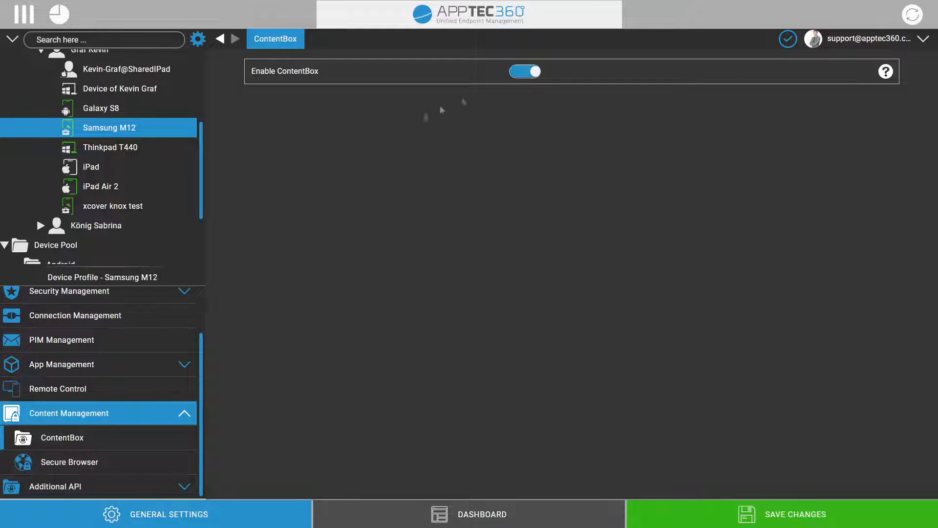
# - Open the First Level group's profile overview, discarding the unsaved changes to the Samsung M12 profile
pyautogui.scroll(3, 128, 188)
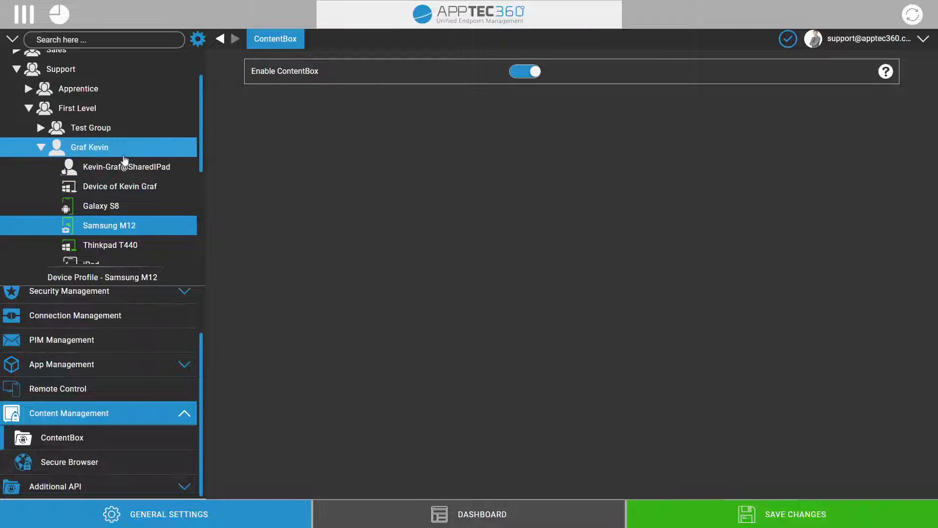
pyautogui.click(139, 114)
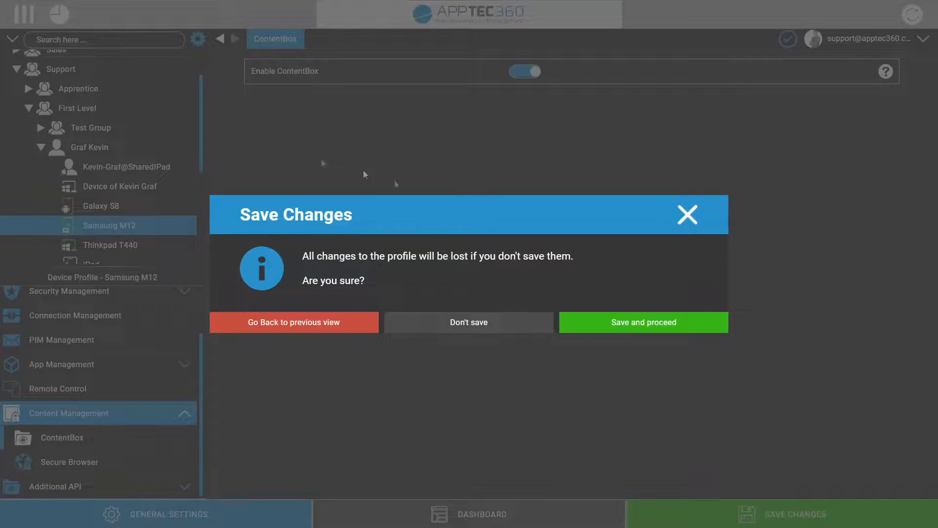
pyautogui.click(490, 327)
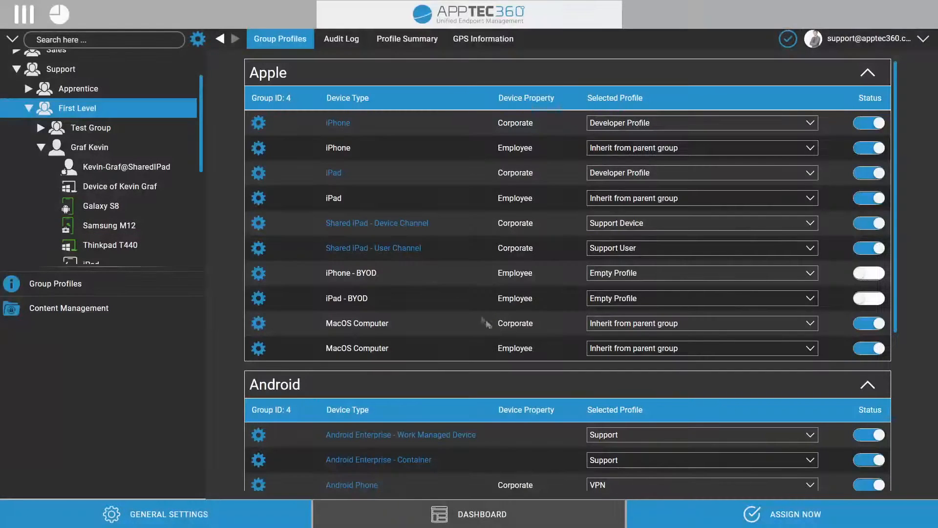
# - View the First Level group's content files and open the iPad Air 2 device overview, adjusting the space given to its profile settings
pyautogui.click(75, 309)
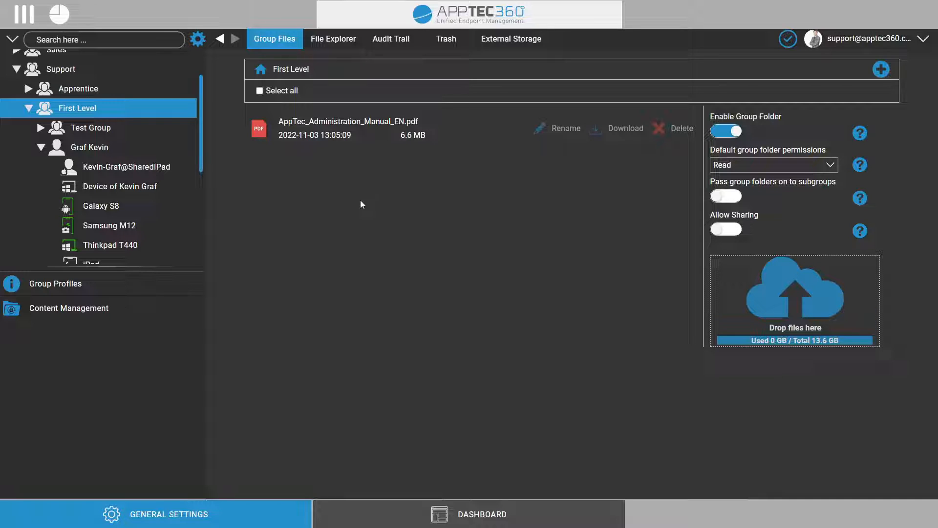
pyautogui.scroll(-1, 140, 135)
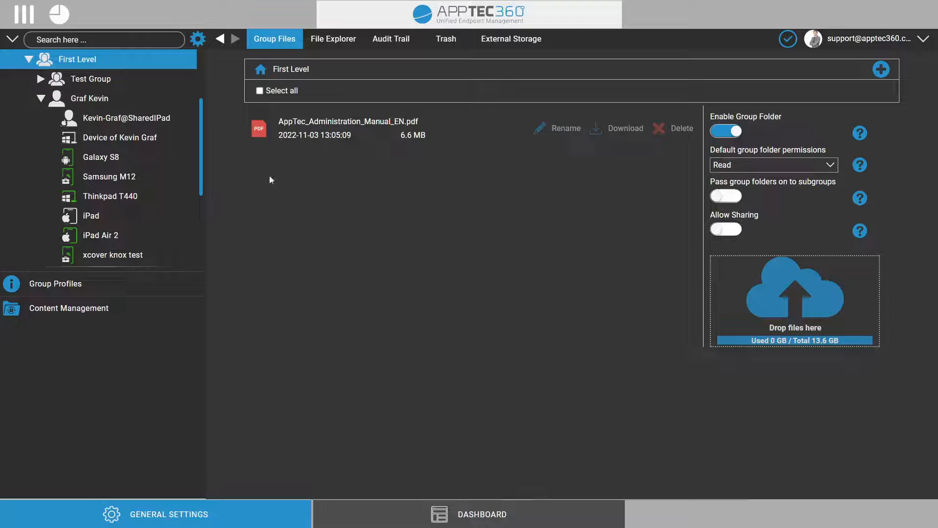
pyautogui.scroll(-1, 122, 173)
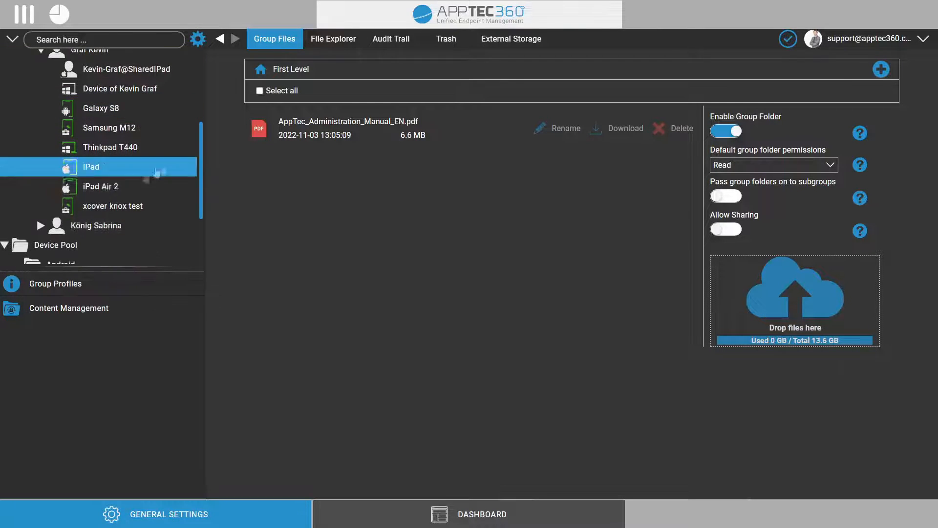
pyautogui.click(126, 187)
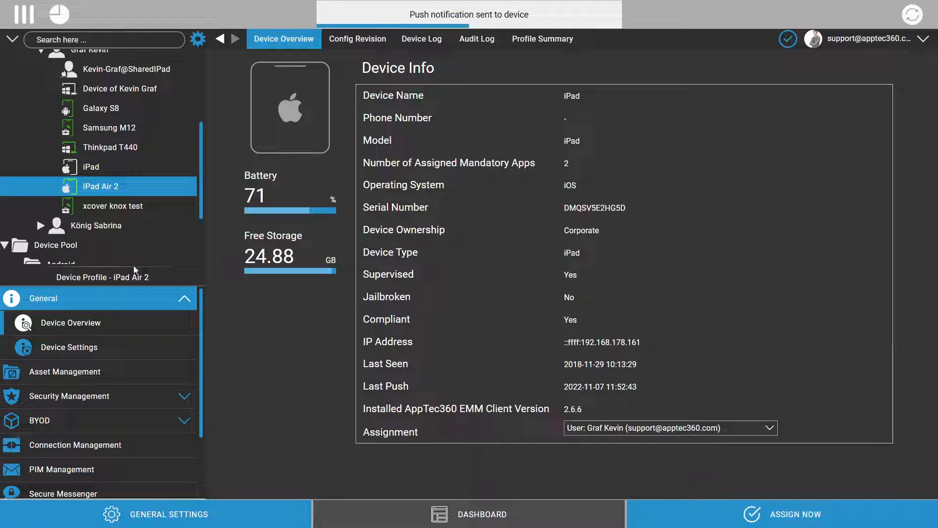
pyautogui.moveTo(130, 267); pyautogui.dragTo(140, 210)
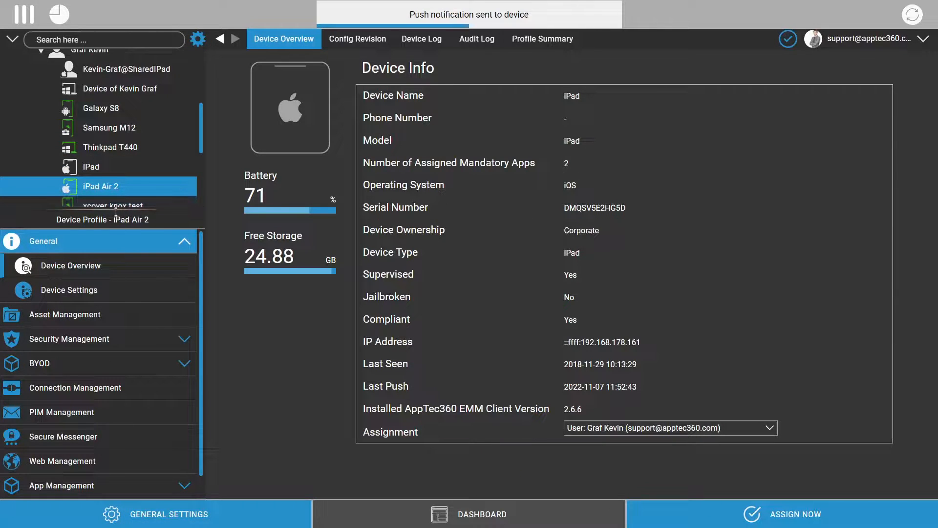
pyautogui.moveTo(115, 212); pyautogui.dragTo(116, 250)
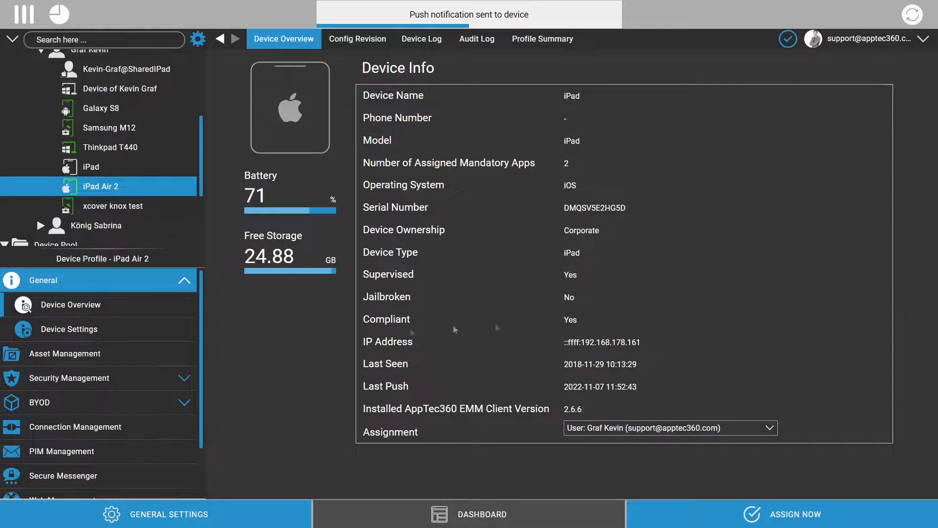
# - Review the iPad Air 2's Device Settings, highlighting the Automatic OS updates option under Update Management
pyautogui.click(80, 329)
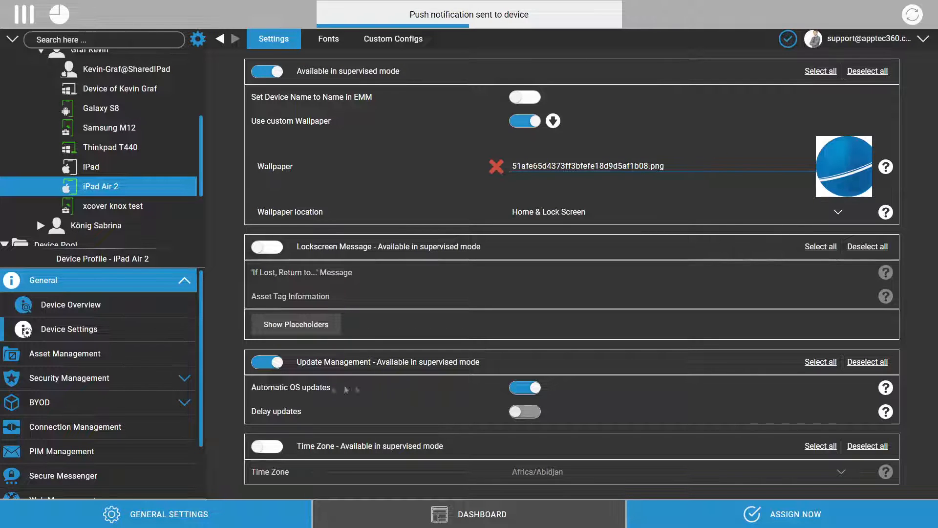
pyautogui.moveTo(344, 387); pyautogui.dragTo(247, 390)
pyautogui.click(368, 381)
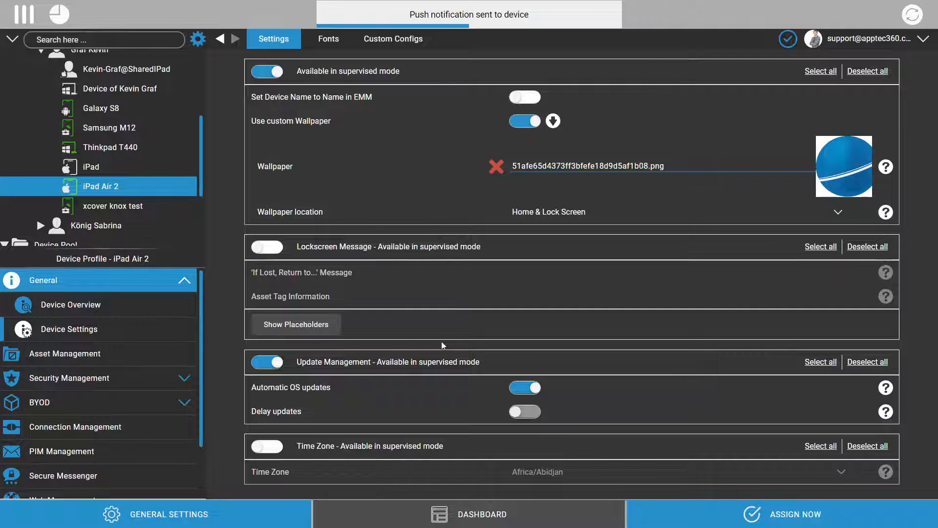
pyautogui.moveTo(332, 389); pyautogui.dragTo(250, 389)
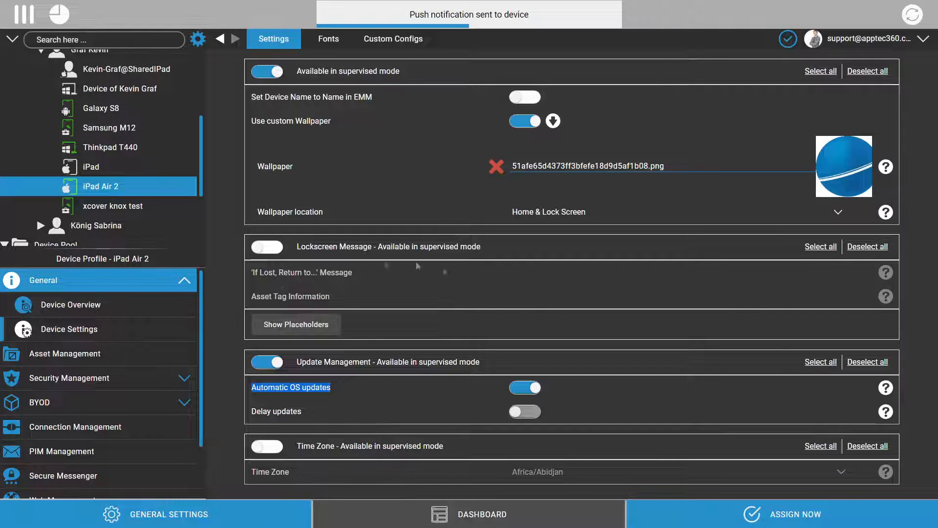
# - Enable the Lockscreen Message and Time Zone sections for the iPad Air 2, highlighting the 'If Lost, Return to...' Message option
pyautogui.click(267, 246)
pyautogui.moveTo(400, 279); pyautogui.dragTo(251, 280)
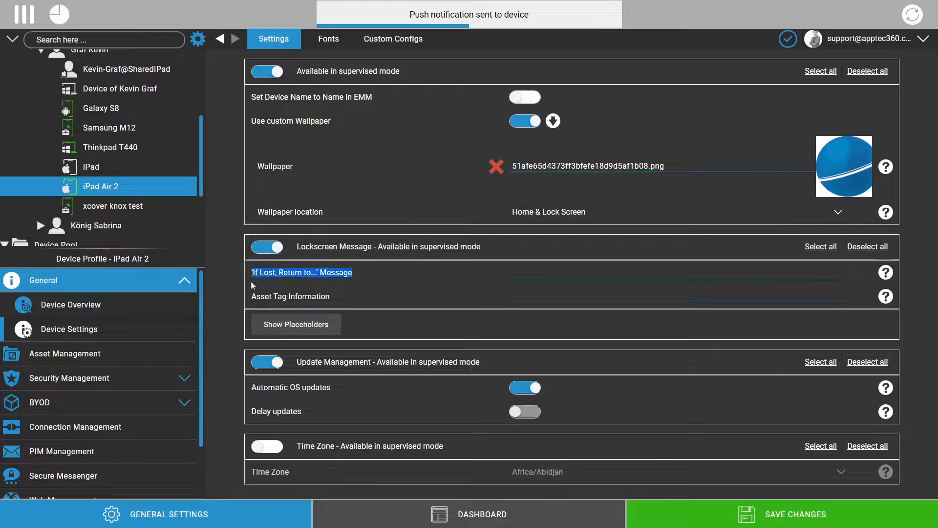
pyautogui.click(269, 447)
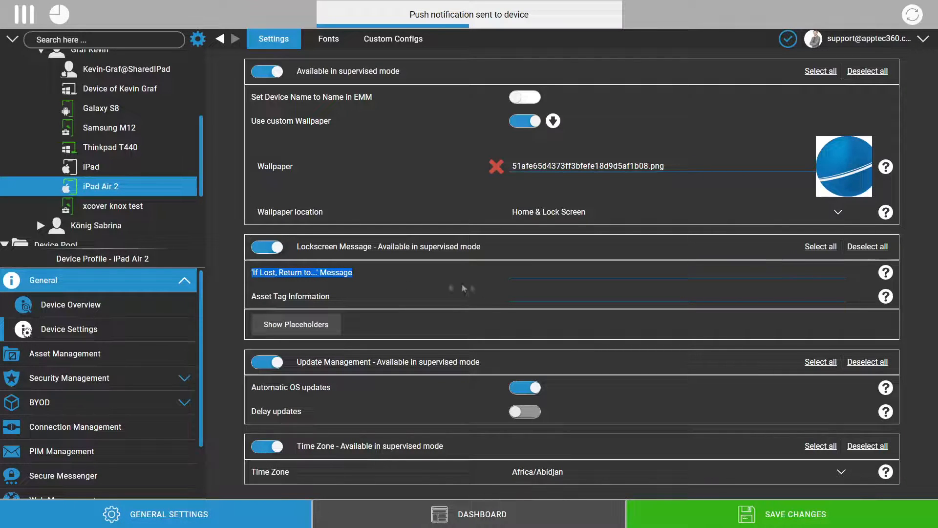
# - Review the iPad Air 2's hardware details in Asset Management, highlighting its model number
pyautogui.click(88, 356)
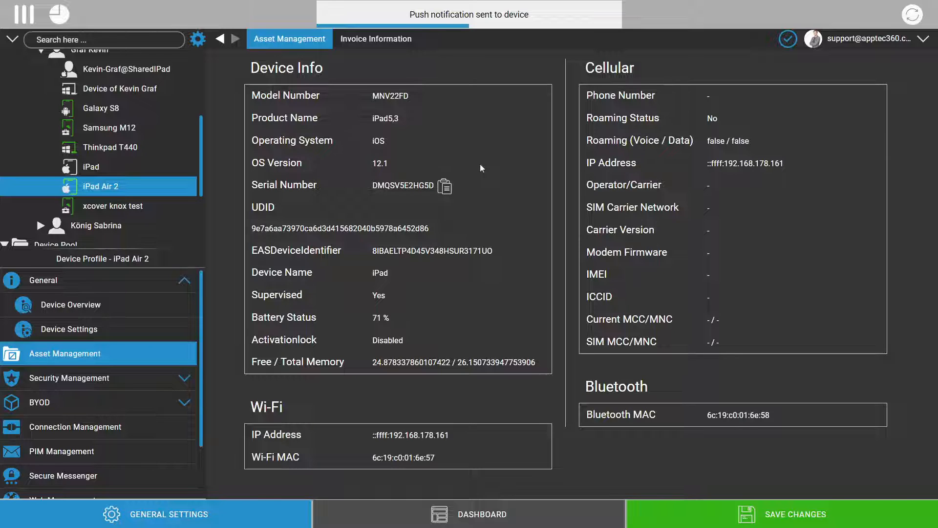
pyautogui.doubleClick(390, 96)
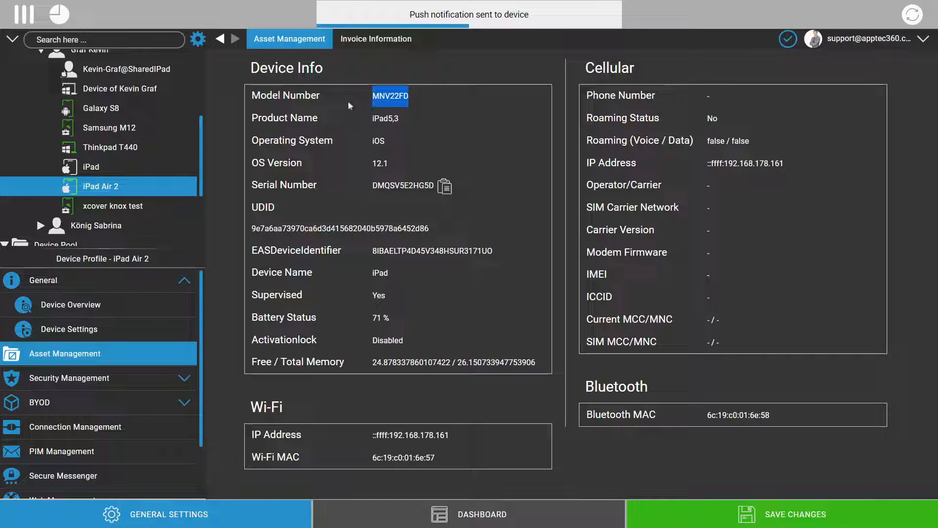
# - Unlock the iPad Air 2's GPS information in the Anti Theft settings by entering the unlock password
pyautogui.click(98, 378)
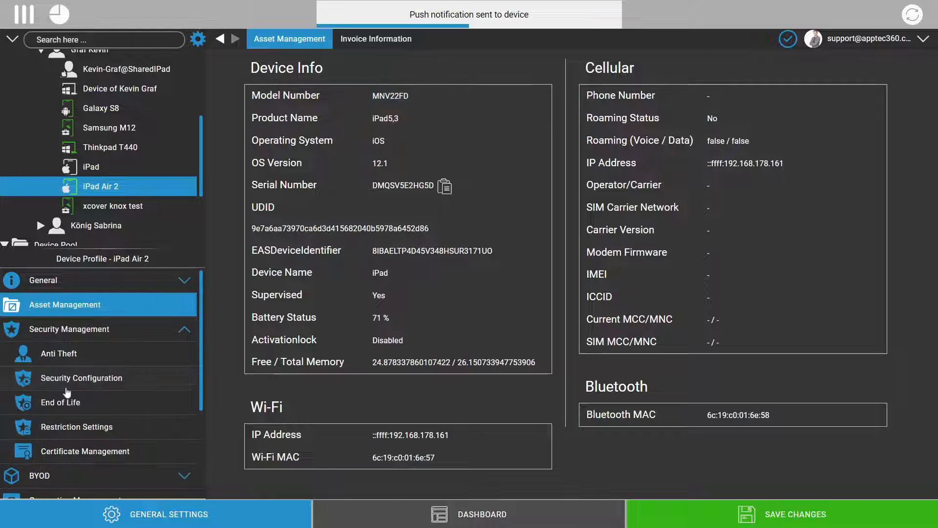
pyautogui.click(128, 361)
pyautogui.click(498, 157)
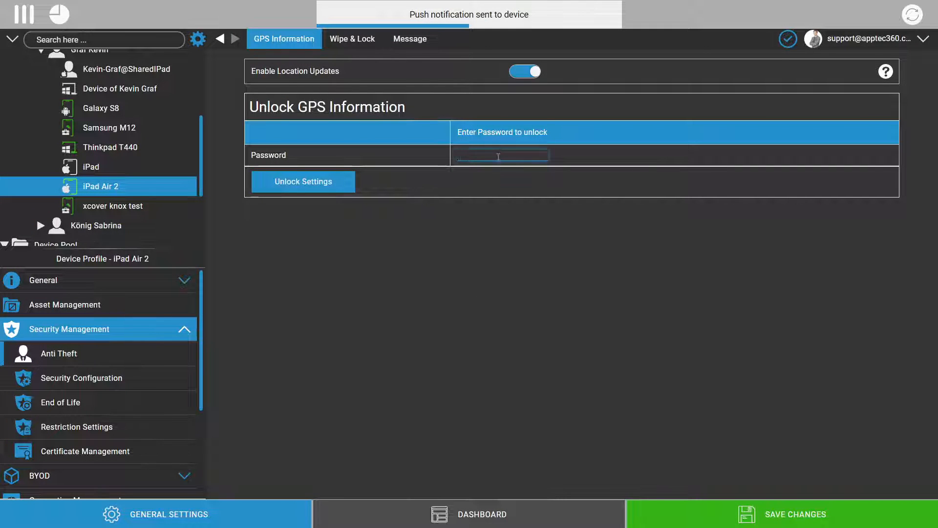
pyautogui.write('••••')
pyautogui.click(462, 175)
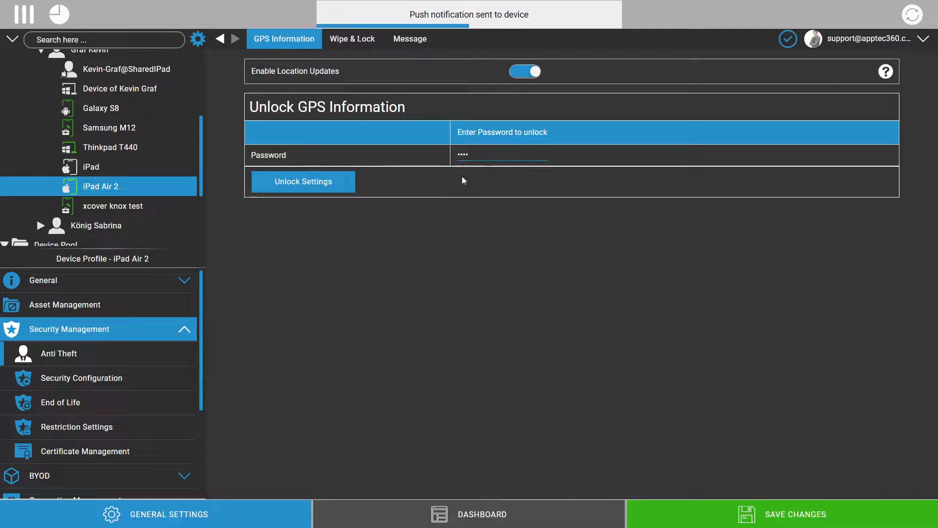
pyautogui.click(350, 193)
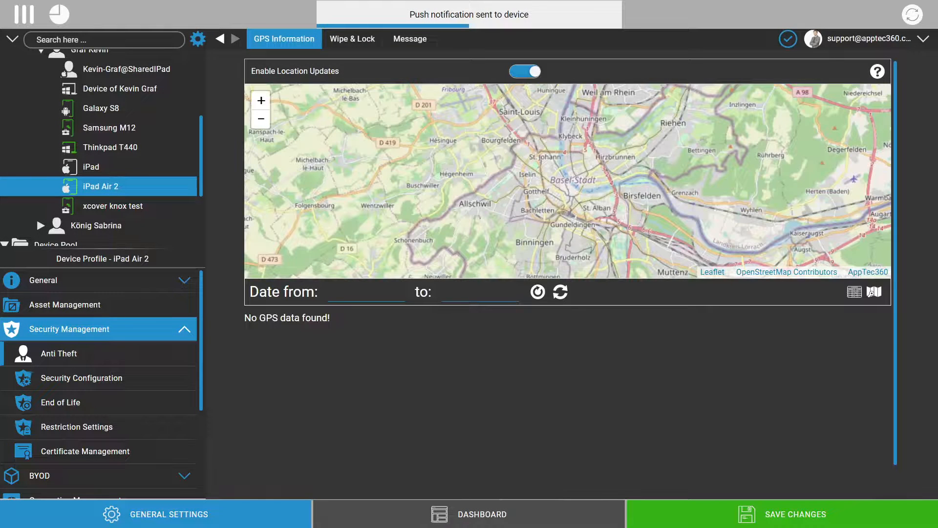
# - Review the Anti Theft wipe and lock commands, highlighting Full Wipe, Enterprise Wipe and Lock Screen
pyautogui.click(360, 44)
pyautogui.moveTo(303, 75); pyautogui.dragTo(228, 74)
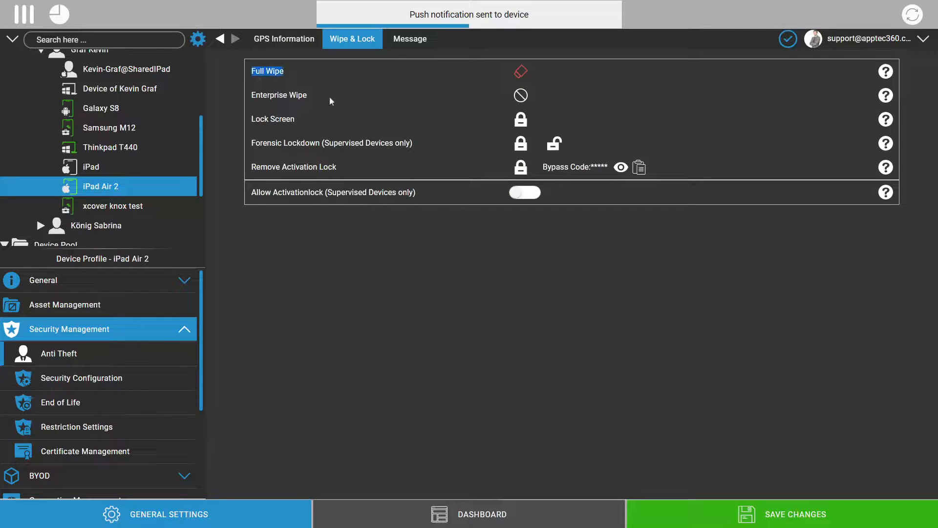
pyautogui.moveTo(330, 96); pyautogui.dragTo(246, 99)
pyautogui.moveTo(315, 118); pyautogui.dragTo(236, 123)
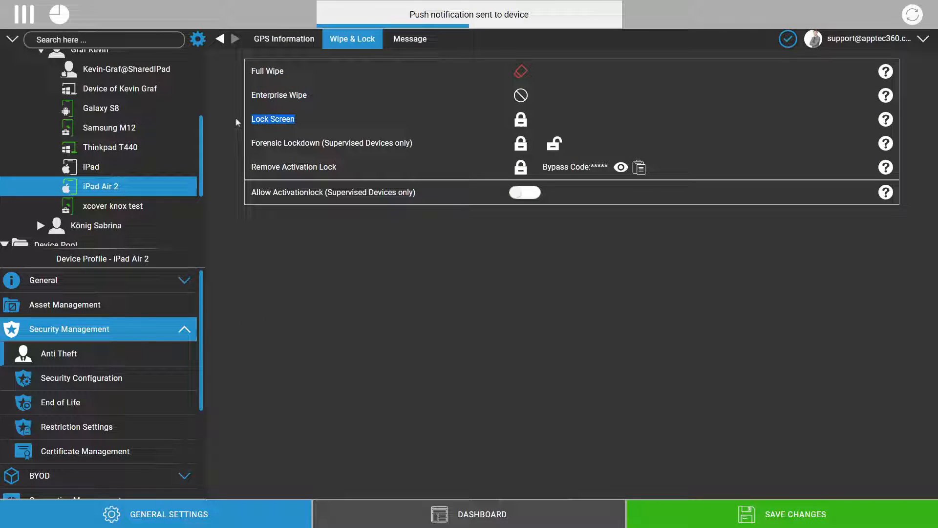
pyautogui.click(341, 114)
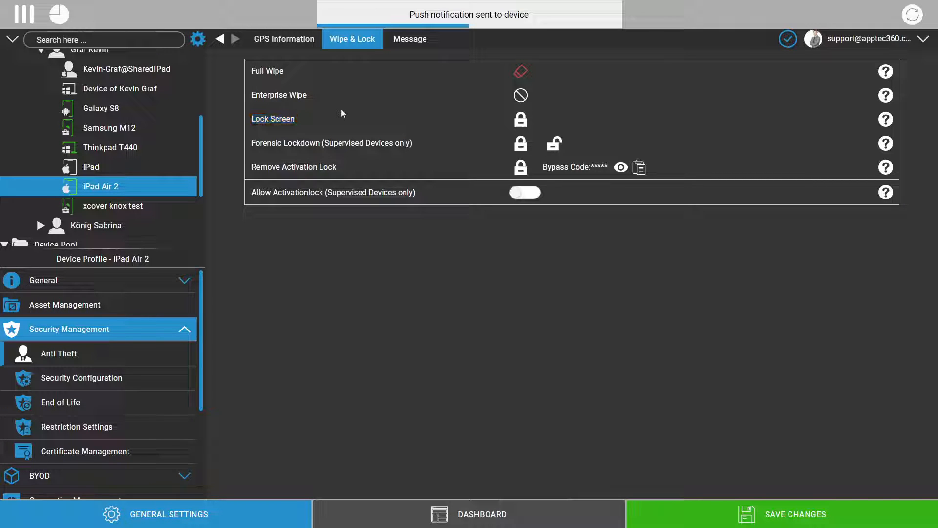
# - Review the iPad Air 2's passcode configuration and its device functionality restrictions, highlighting Allow Camera and Allow Siri
pyautogui.click(102, 386)
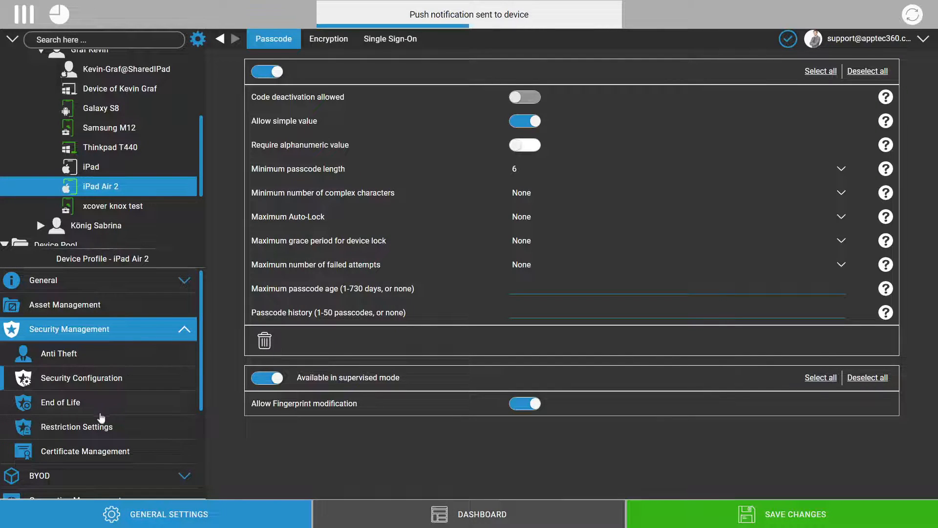
pyautogui.click(96, 436)
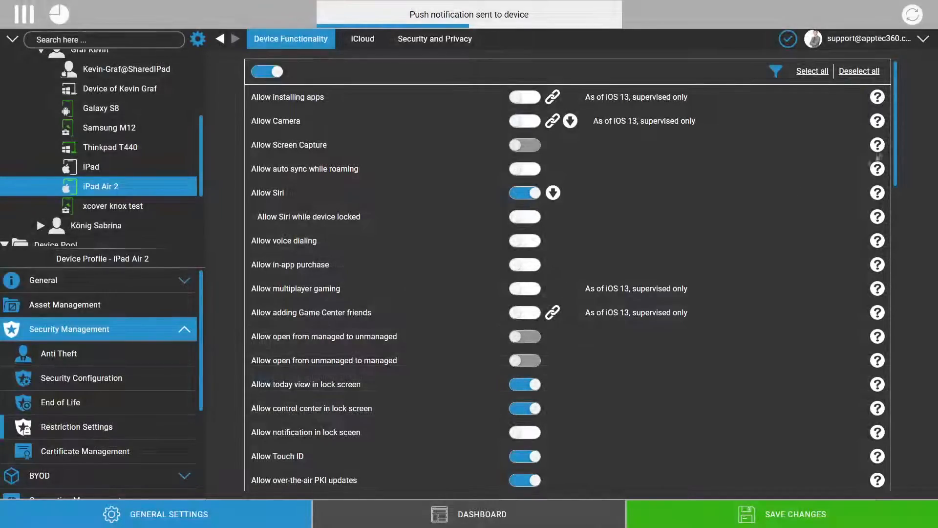
pyautogui.moveTo(897, 133)
pyautogui.mouseDown()
pyautogui.moveTo(924, 442)
pyautogui.moveTo(936, 459)
pyautogui.moveTo(894, 391)
pyautogui.moveTo(888, 138)
pyautogui.mouseUp()
pyautogui.moveTo(377, 152)
pyautogui.moveTo(315, 119); pyautogui.dragTo(228, 125)
pyautogui.moveTo(315, 191); pyautogui.dragTo(213, 190)
pyautogui.scroll(-10, 581, 256)
pyautogui.scroll(-7, 578, 253)
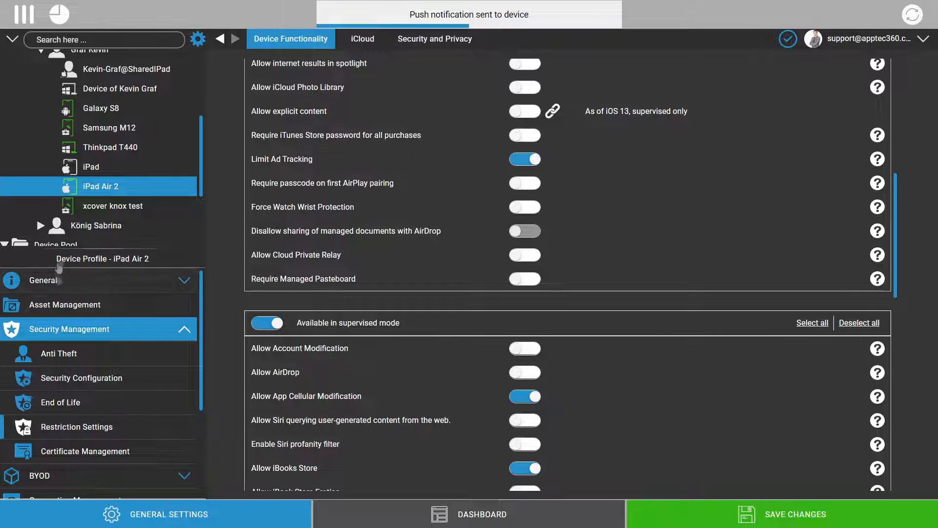
# - Examine the device functionality restrictions available in supervised mode, highlighting the section's title
pyautogui.moveTo(468, 330); pyautogui.dragTo(294, 326)
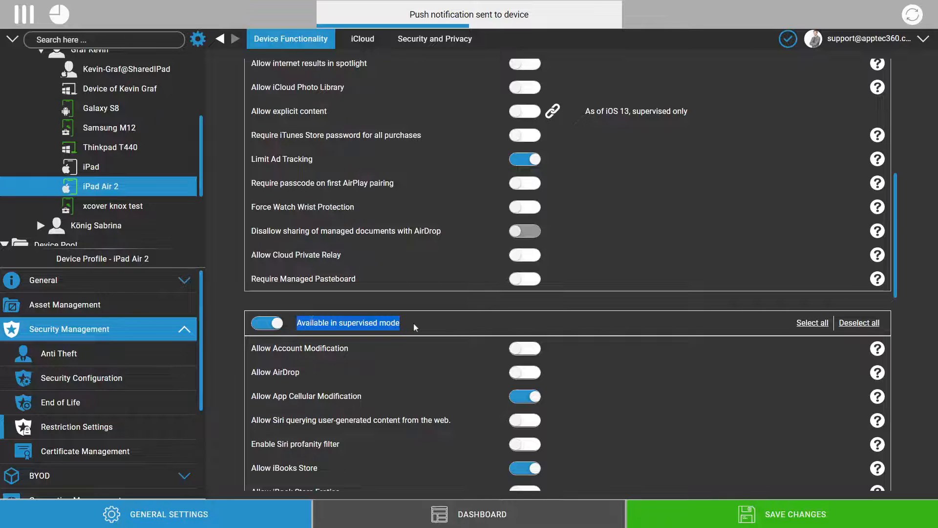
pyautogui.moveTo(413, 323); pyautogui.dragTo(340, 326)
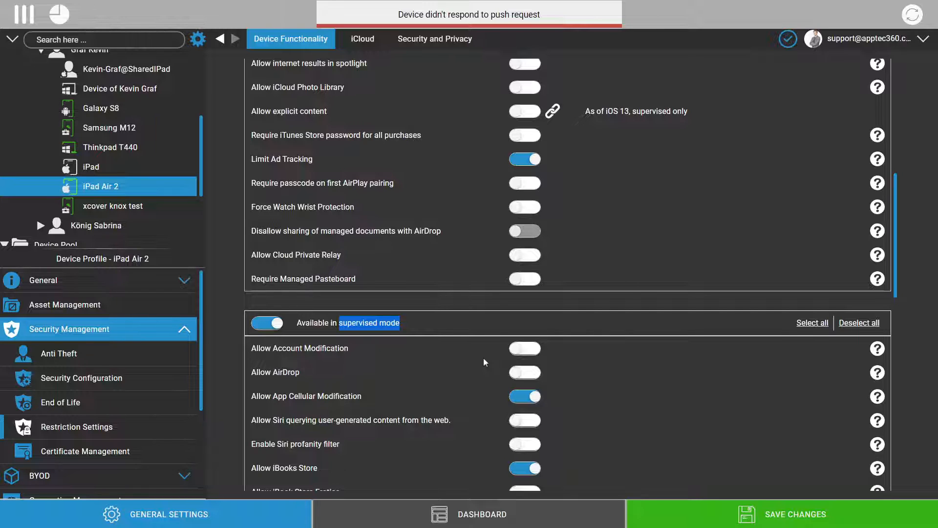
pyautogui.click(326, 323)
pyautogui.moveTo(405, 324); pyautogui.dragTo(433, 328)
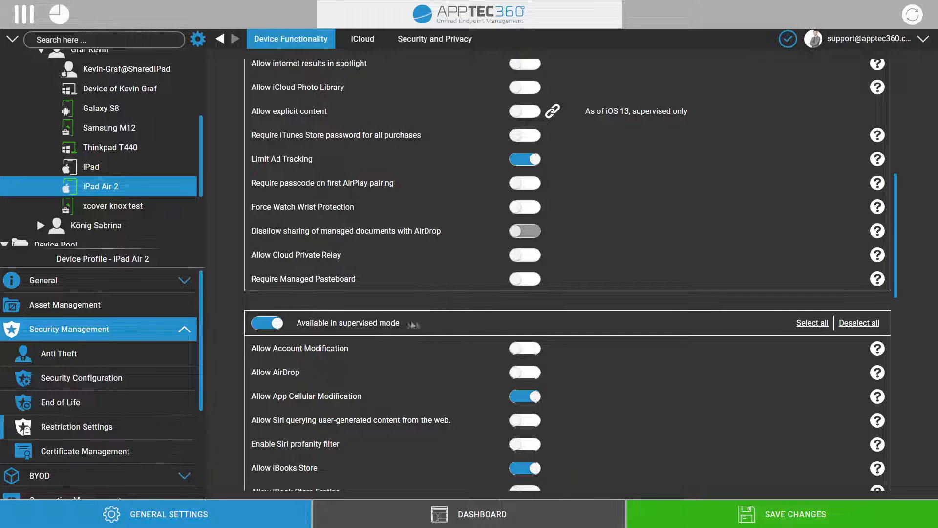
pyautogui.moveTo(413, 324)
pyautogui.mouseDown()
pyautogui.moveTo(289, 326)
pyautogui.moveTo(423, 323)
pyautogui.mouseUp()
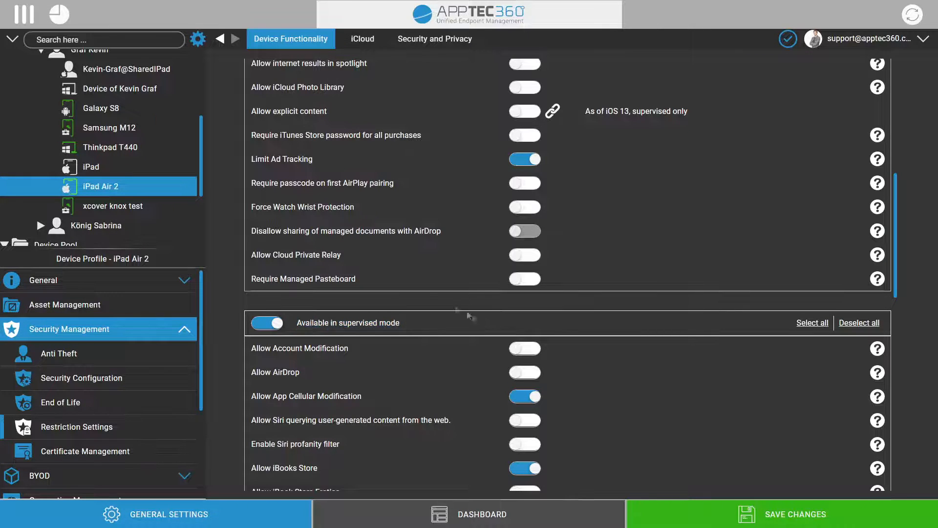
pyautogui.scroll(-4, 395, 276)
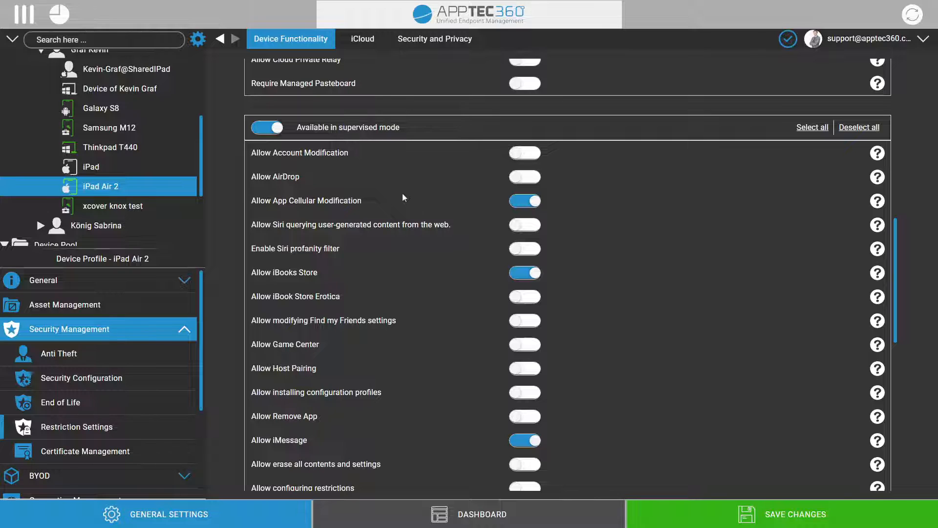
pyautogui.scroll(3, 403, 196)
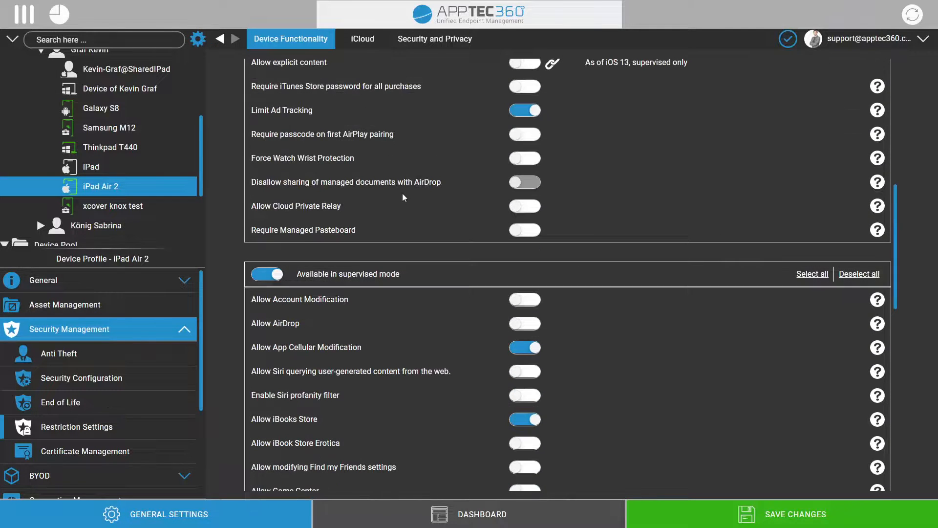
pyautogui.moveTo(418, 274); pyautogui.dragTo(340, 283)
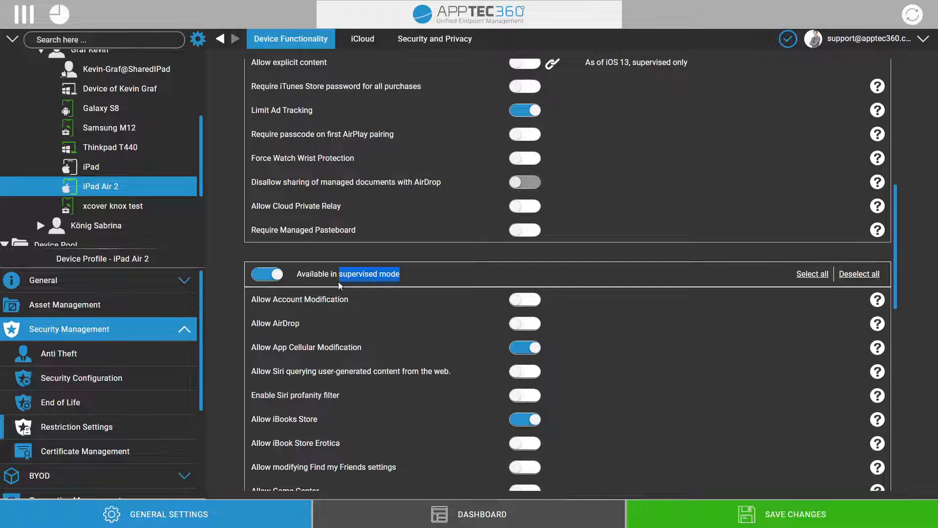
pyautogui.click(425, 285)
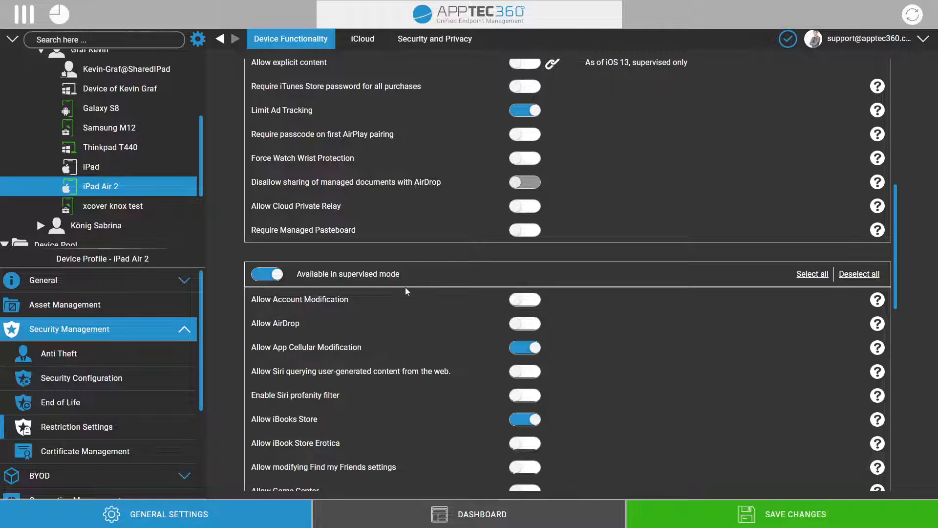
# - Look through the remaining supervised restrictions and open the iPad Air 2's installed certificates in Certificate Management
pyautogui.scroll(10, 349, 320)
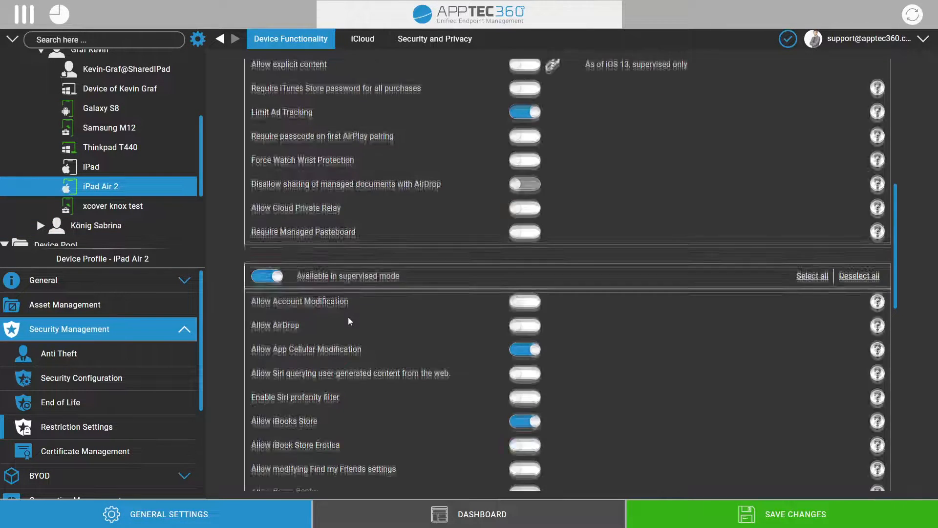
pyautogui.scroll(-10, 348, 317)
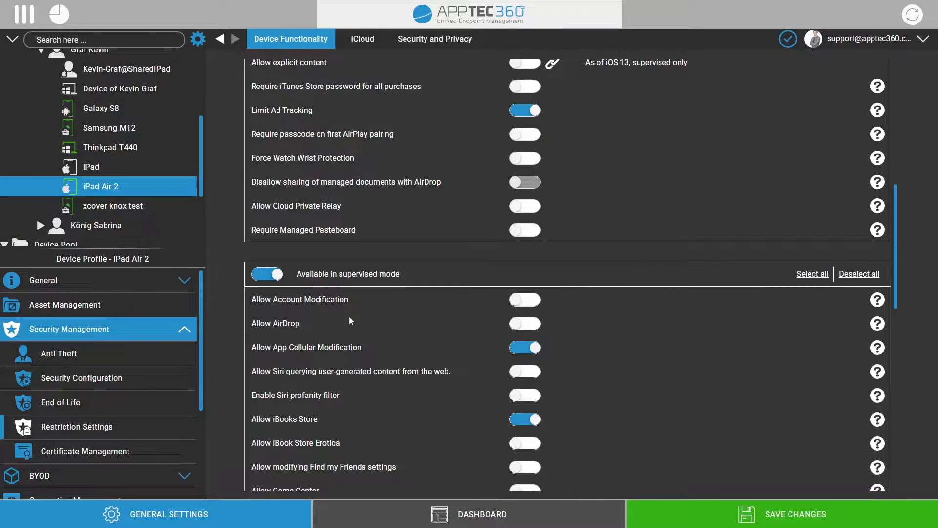
pyautogui.scroll(-5, 606, 288)
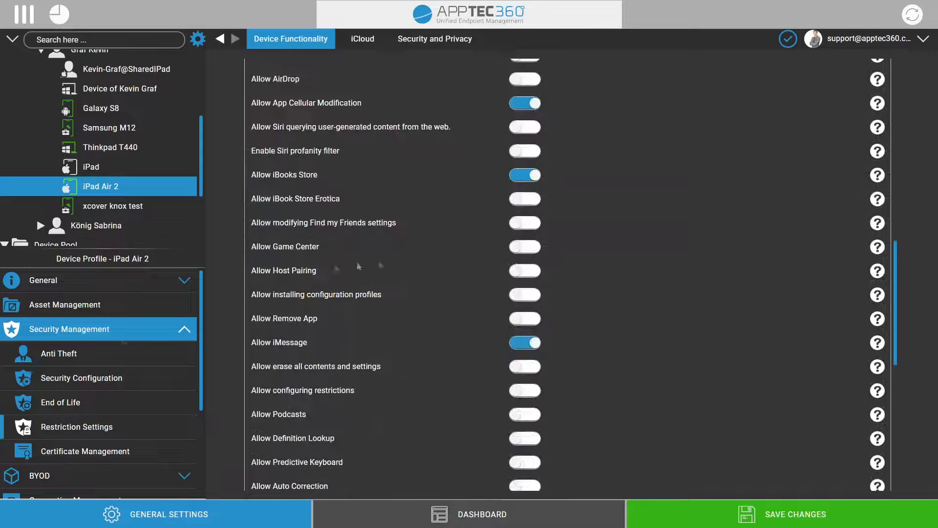
pyautogui.click(85, 452)
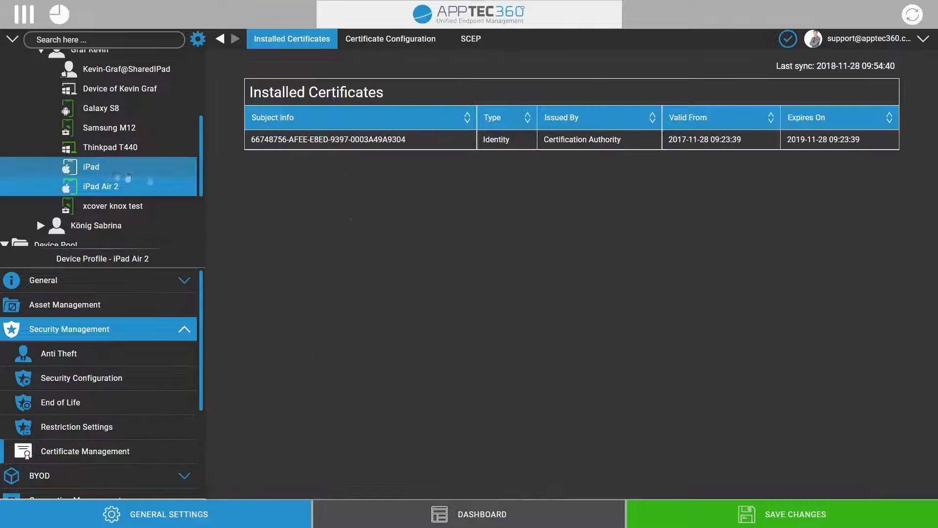
# - Enable the trusted certificate (PKCS#1) and identity certificate (PKCS#12) entries in the iPad Air 2's certificate configuration
pyautogui.click(363, 47)
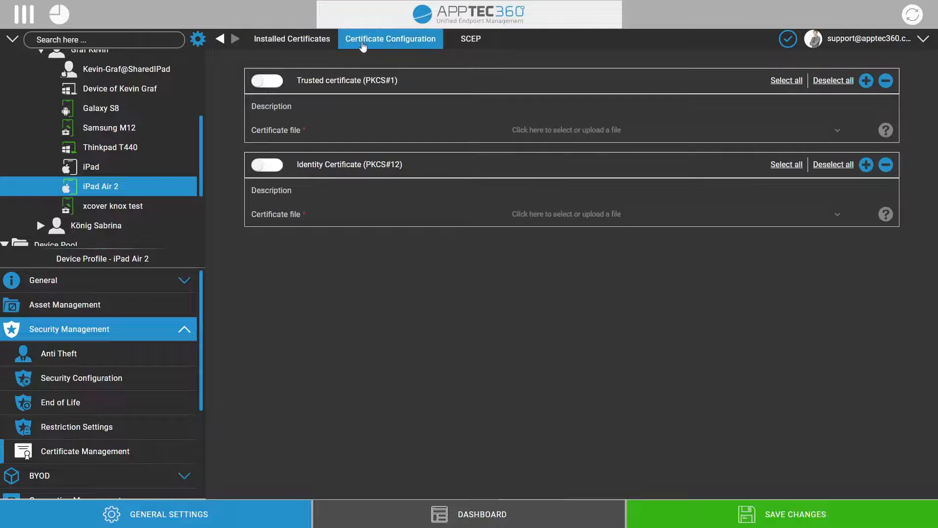
pyautogui.click(281, 46)
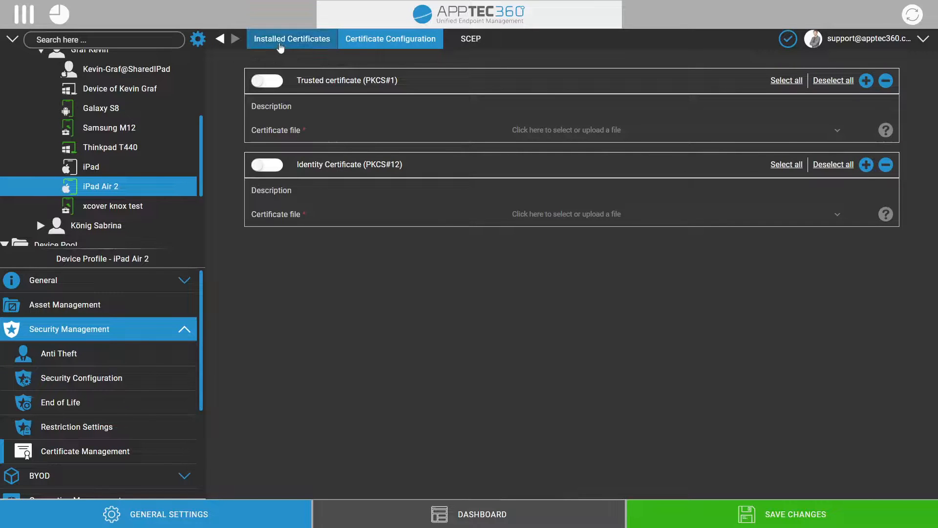
pyautogui.click(361, 47)
pyautogui.click(256, 82)
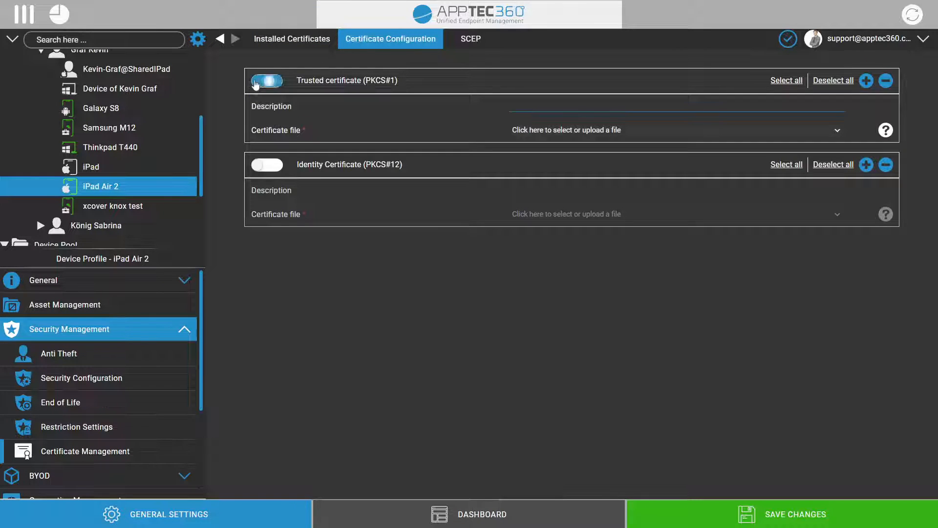
pyautogui.click(263, 165)
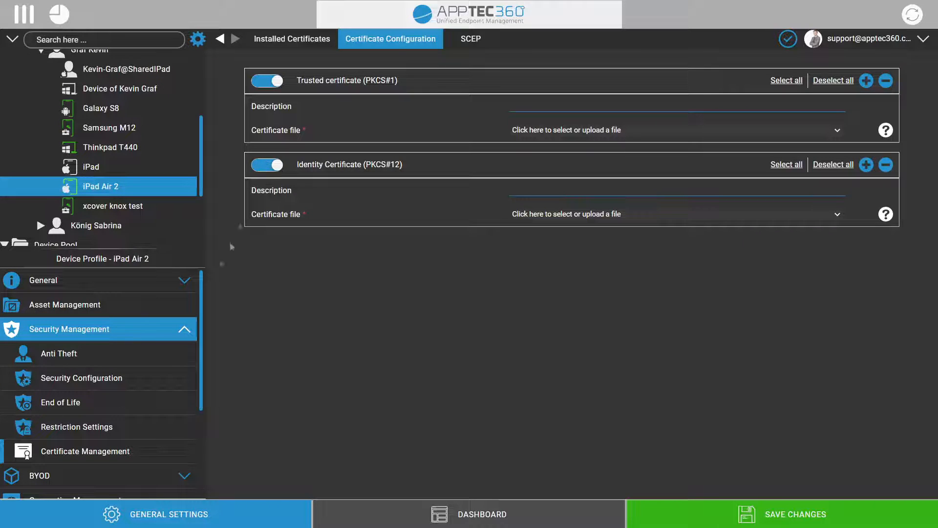
# - Open the built-in iOS security container settings in the iPad Air 2's BYOD section
pyautogui.scroll(-3, 141, 395)
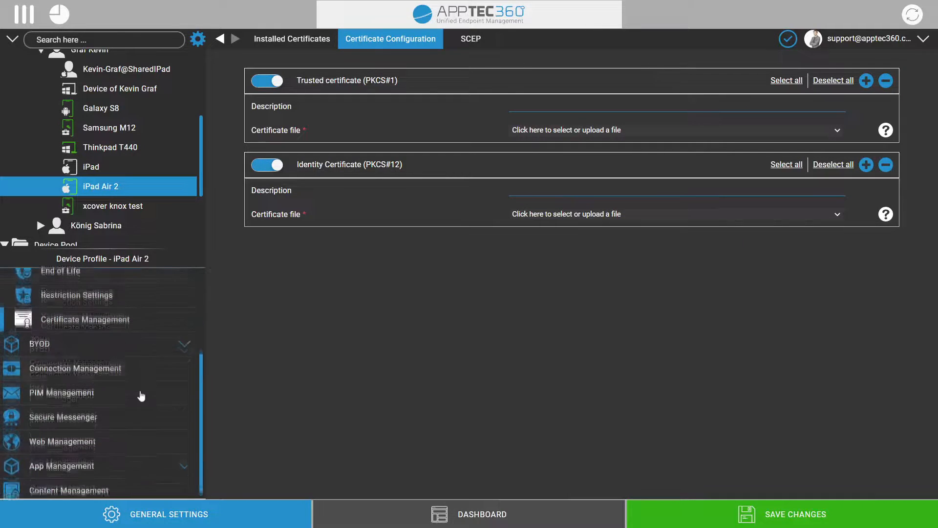
pyautogui.click(136, 356)
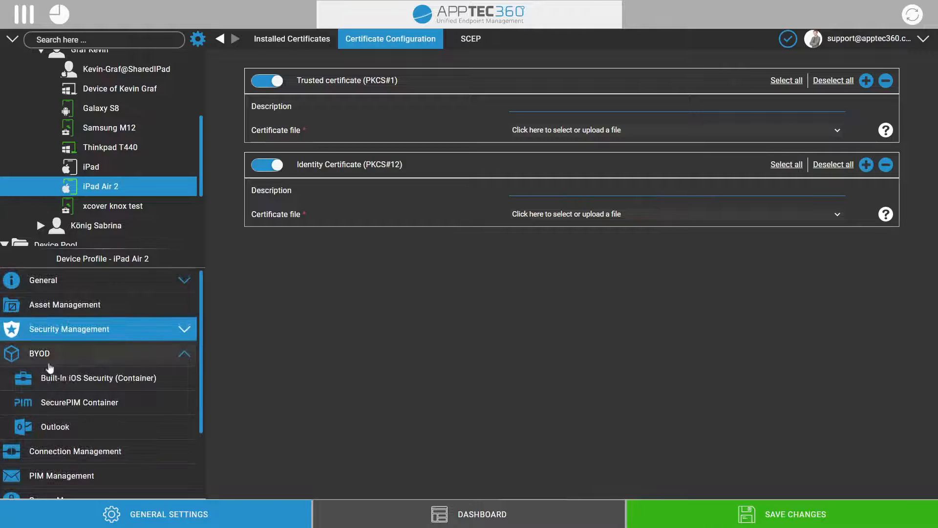
pyautogui.click(50, 372)
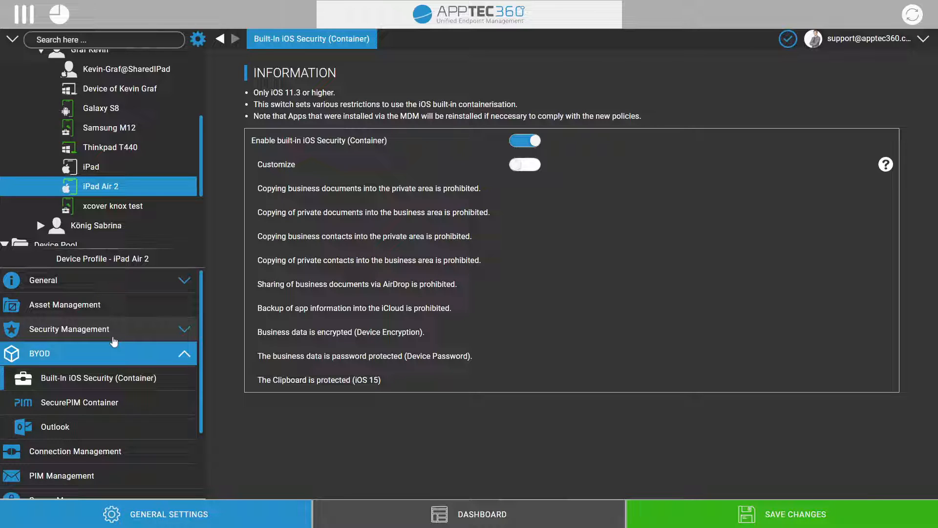
# - Discard the unsaved profile changes and review the device commands available for the iPad Air 2, such as Wipe Device
pyautogui.rightClick(74, 190)
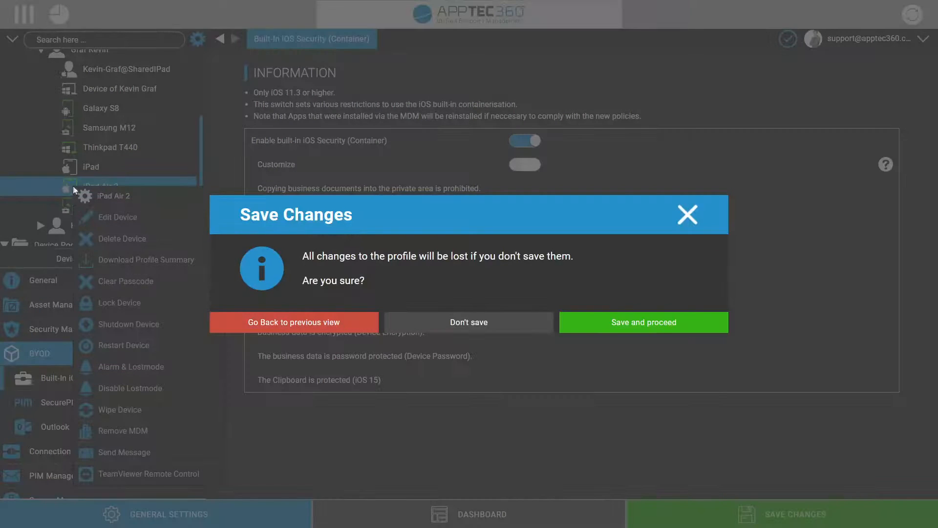
pyautogui.click(502, 328)
pyautogui.rightClick(165, 182)
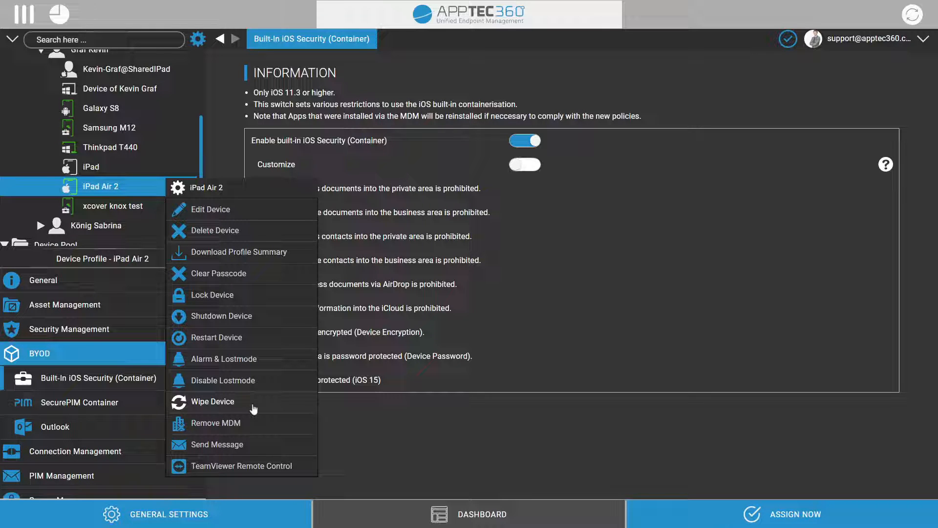
pyautogui.click(382, 230)
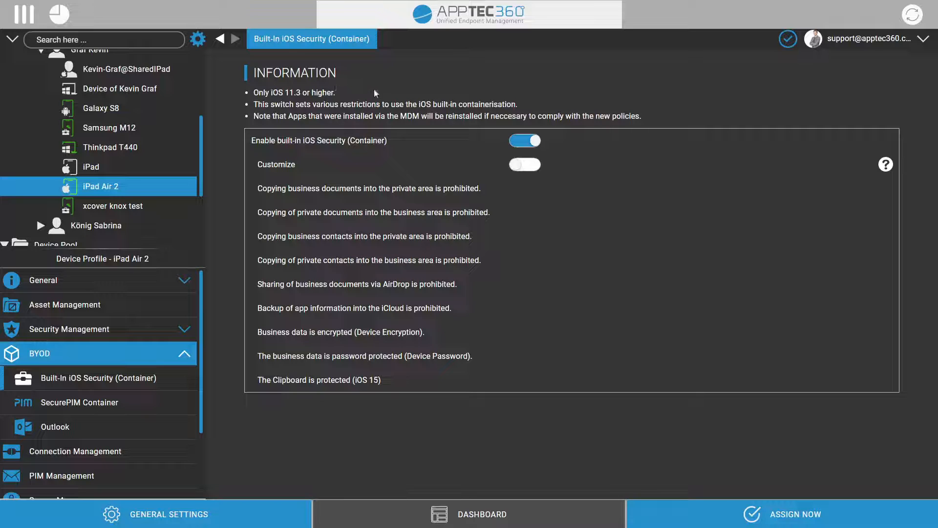
# - Highlight the minimum iOS version requirement in the built-in container's information section
pyautogui.moveTo(374, 89); pyautogui.dragTo(254, 96)
pyautogui.doubleClick(293, 93)
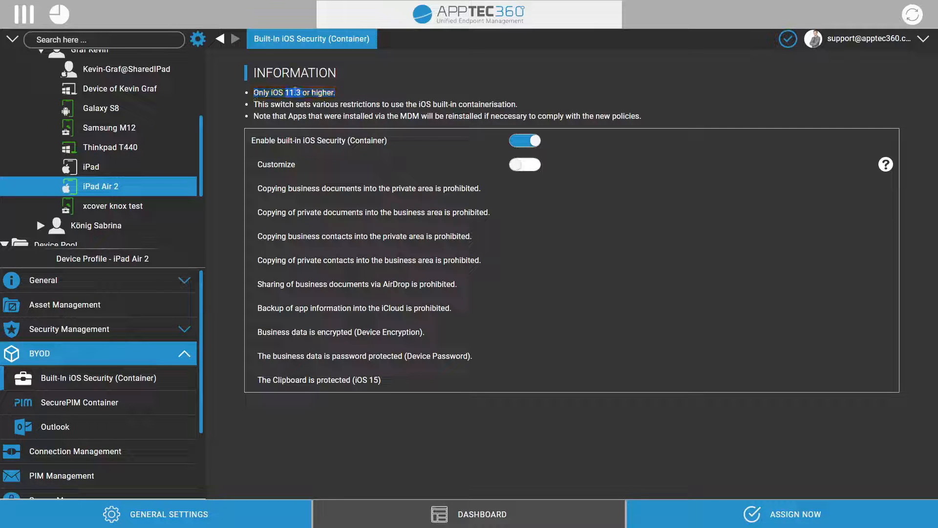
pyautogui.click(348, 152)
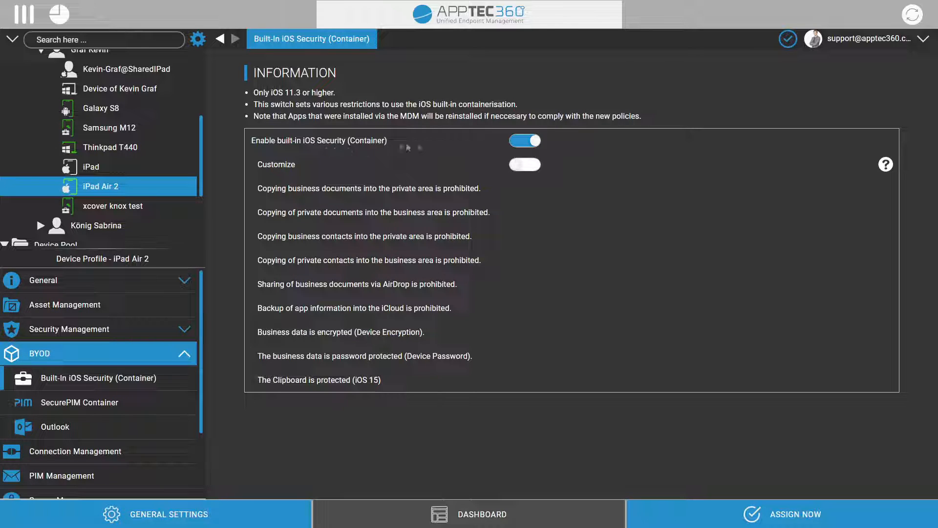
# - Enable customization of the built-in iOS security container and allow screen capture
pyautogui.click(528, 165)
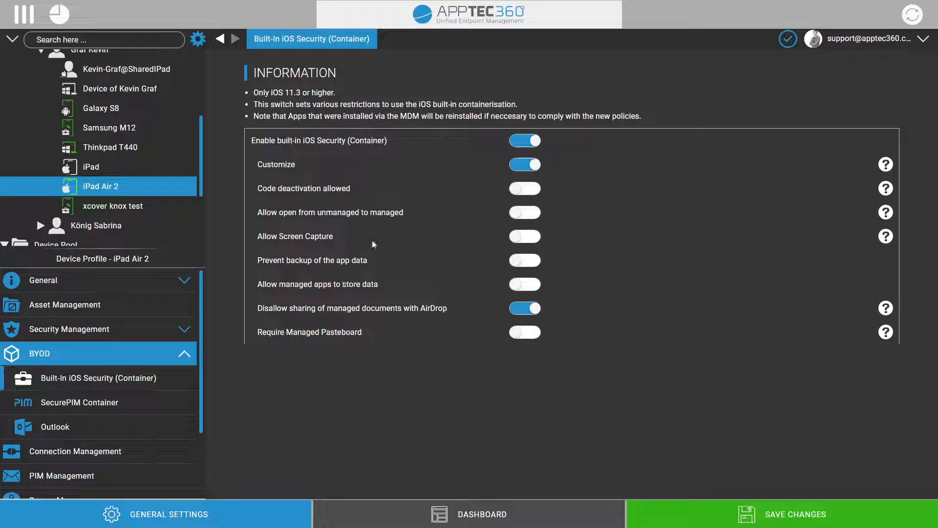
pyautogui.moveTo(355, 240); pyautogui.dragTo(241, 242)
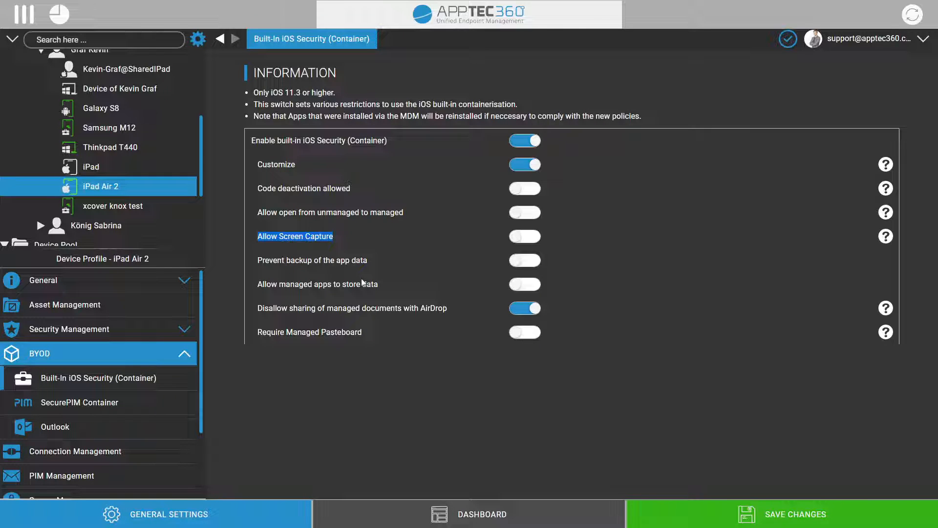
pyautogui.click(528, 237)
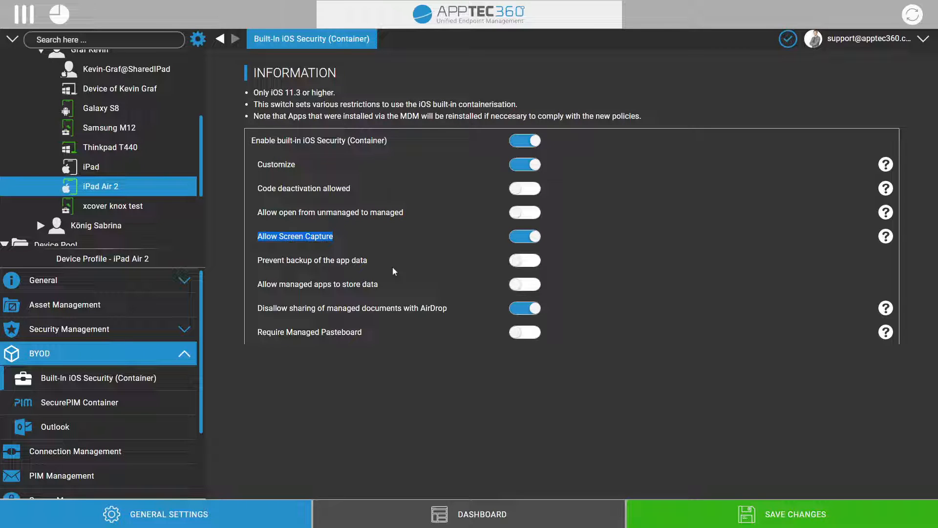
pyautogui.click(379, 236)
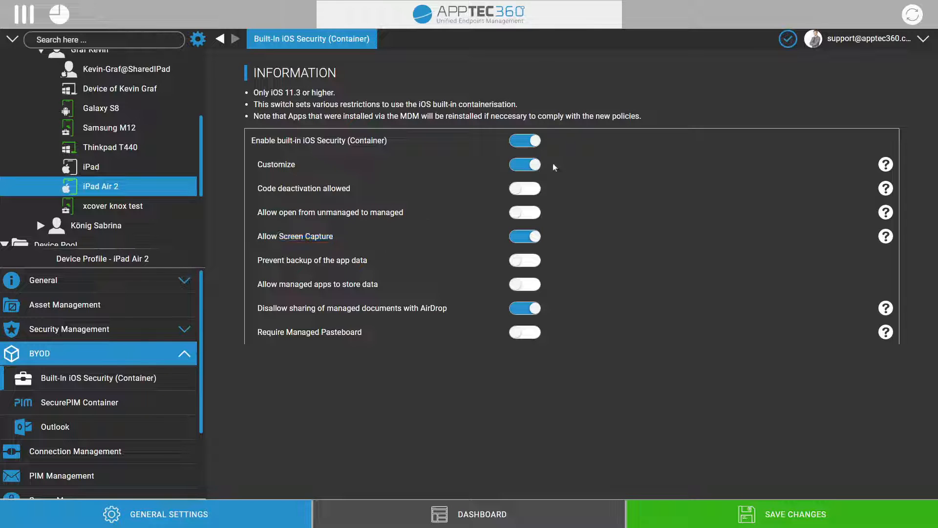
# - Turn on the security settings of the SecurePIM Container
pyautogui.click(104, 405)
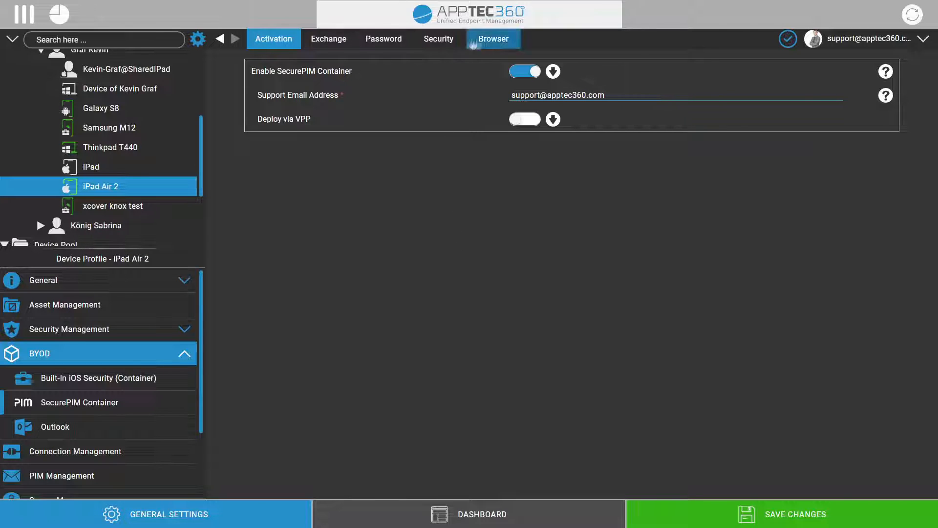
pyautogui.click(438, 39)
pyautogui.click(268, 72)
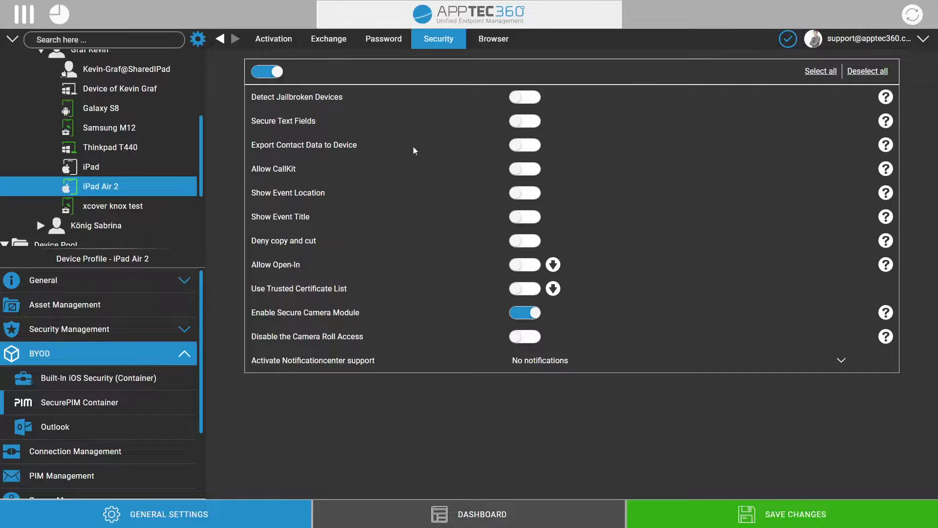
# - Compare the built-in iOS security container's restrictions with the SecurePIM Container's activation and security settings
pyautogui.click(126, 387)
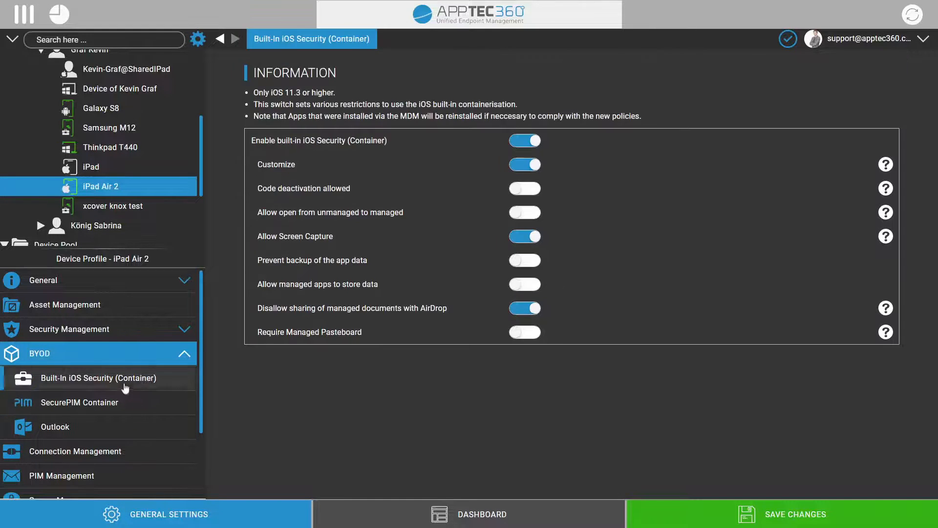
pyautogui.click(114, 403)
pyautogui.click(126, 380)
pyautogui.click(121, 406)
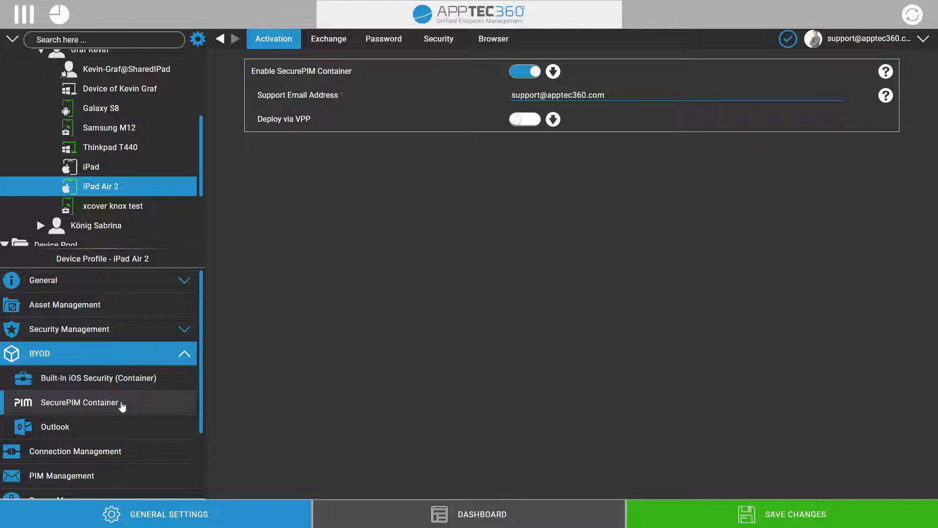
pyautogui.click(124, 380)
pyautogui.click(130, 401)
pyautogui.click(161, 386)
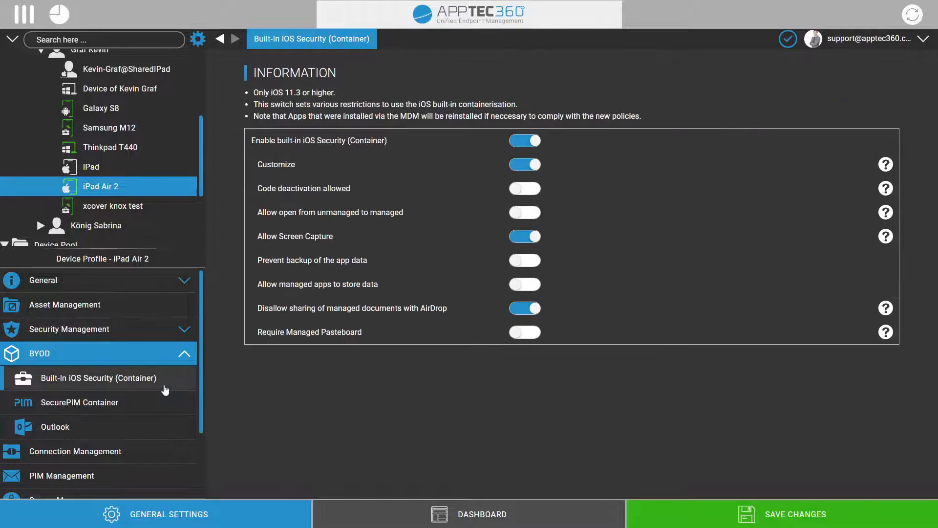
pyautogui.click(164, 402)
pyautogui.click(438, 38)
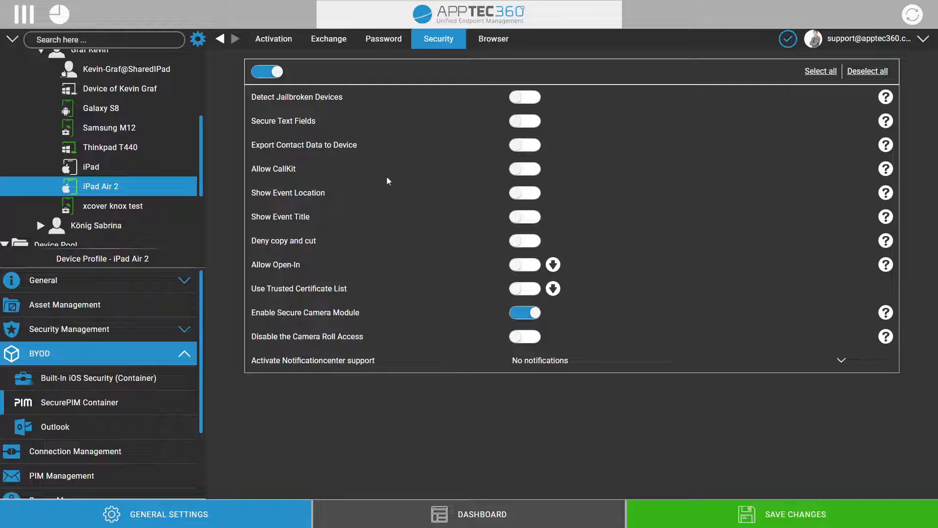
pyautogui.click(156, 383)
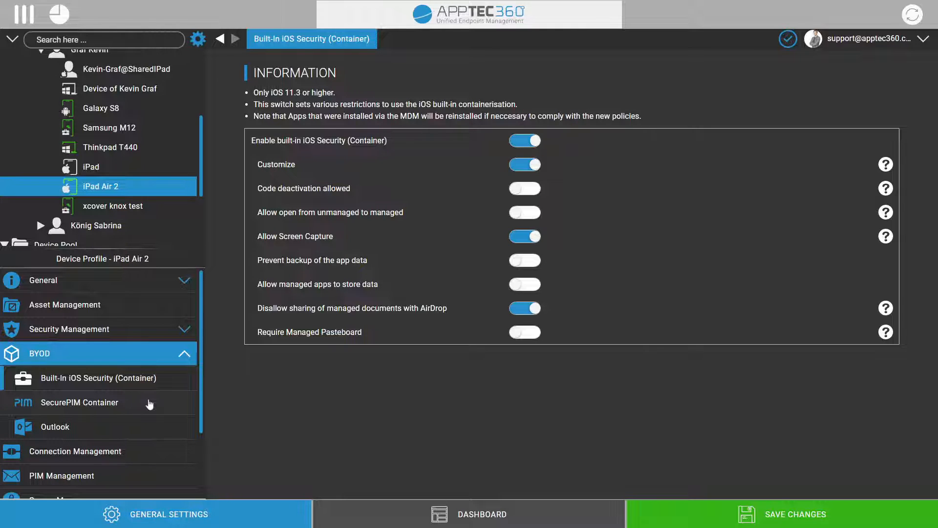
# - Review the iPad Air 2's Wi-Fi and VPN connection settings, including the available VPN connection types
pyautogui.click(121, 362)
pyautogui.click(122, 378)
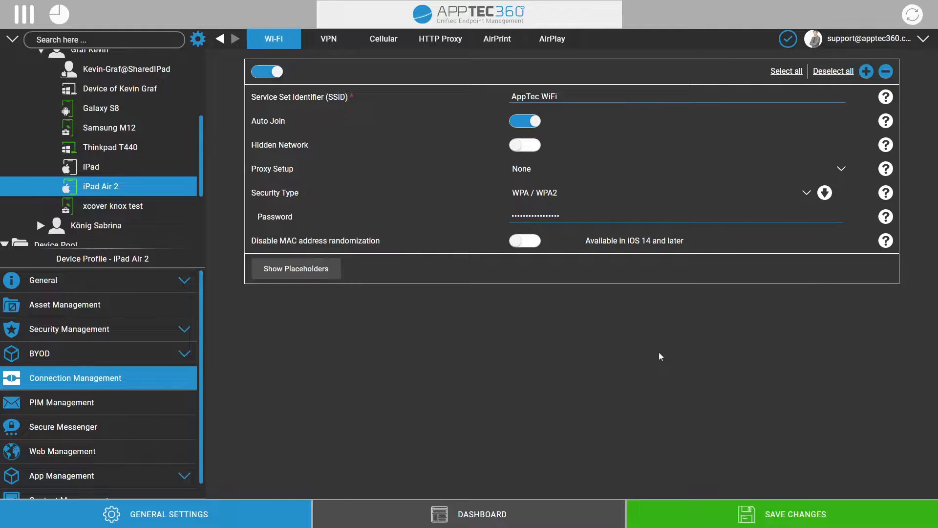
pyautogui.click(321, 49)
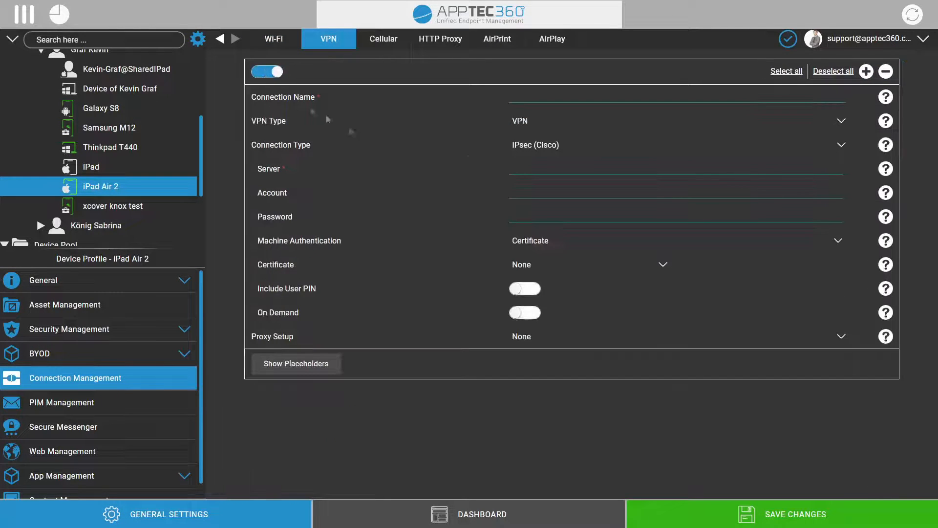
pyautogui.click(562, 145)
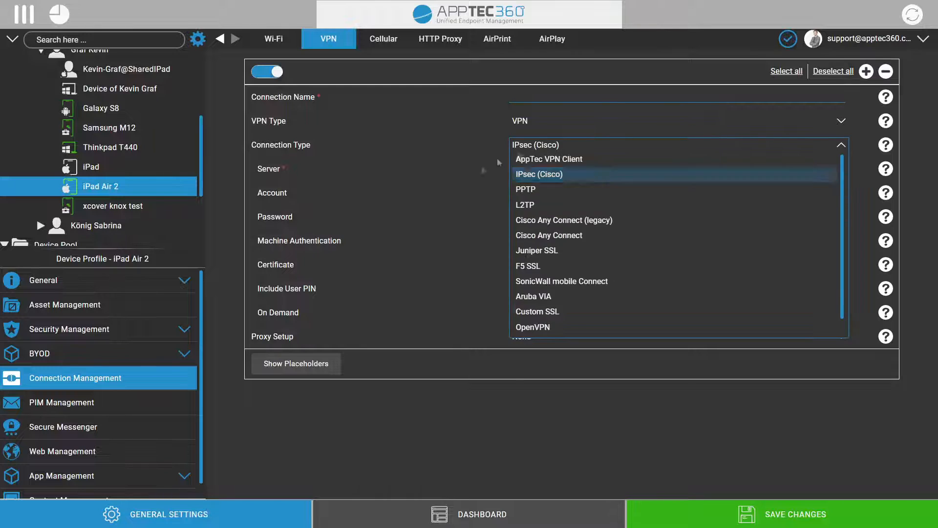
pyautogui.click(563, 147)
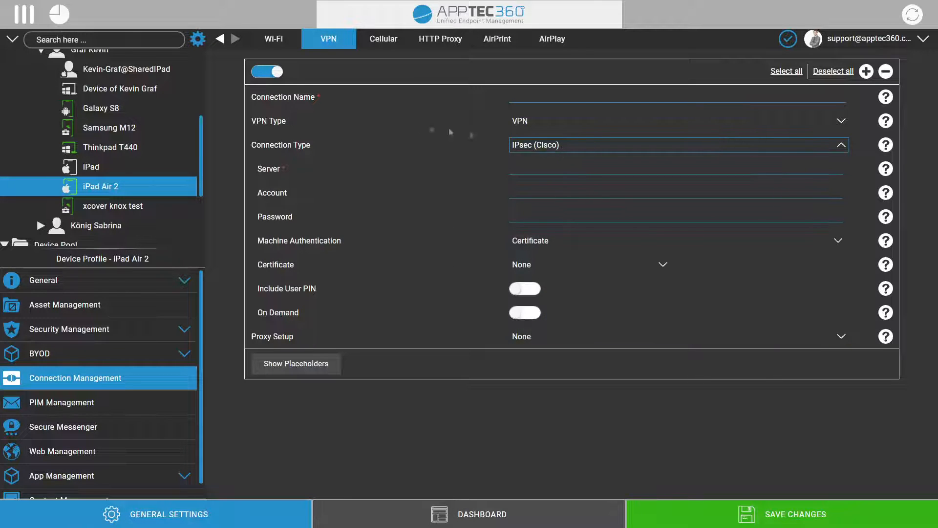
# - Enable Exchange Active Sync for the iPad Air 2 in PIM Management and turn on OAuth
pyautogui.click(84, 411)
pyautogui.click(266, 72)
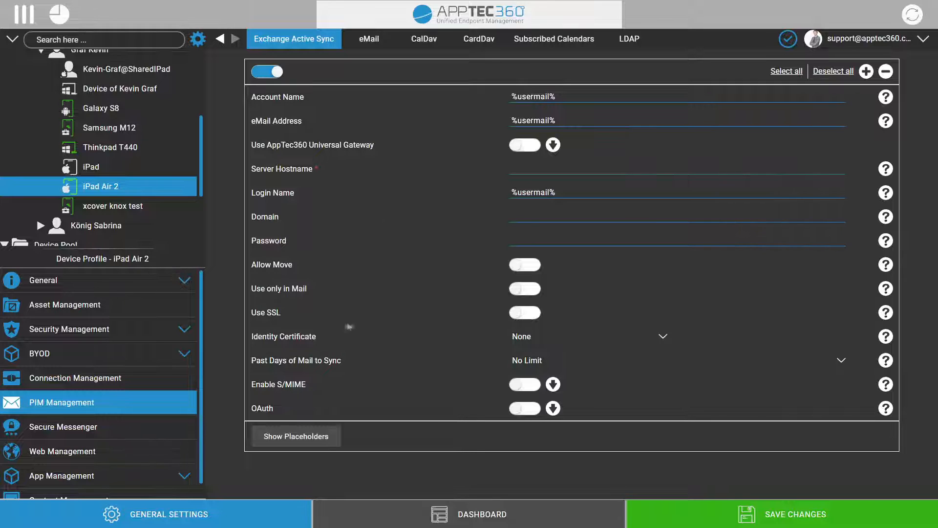
pyautogui.click(523, 409)
pyautogui.scroll(-1, 250, 432)
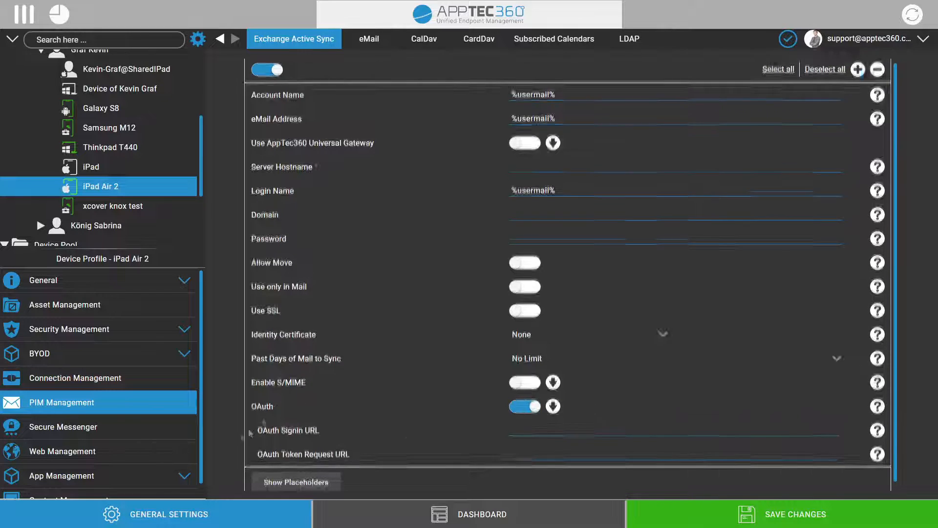
# - Examine the Exchange OAuth option, highlighting its label and the OAuth Signin URL and Token Request URL fields
pyautogui.moveTo(315, 403); pyautogui.dragTo(244, 406)
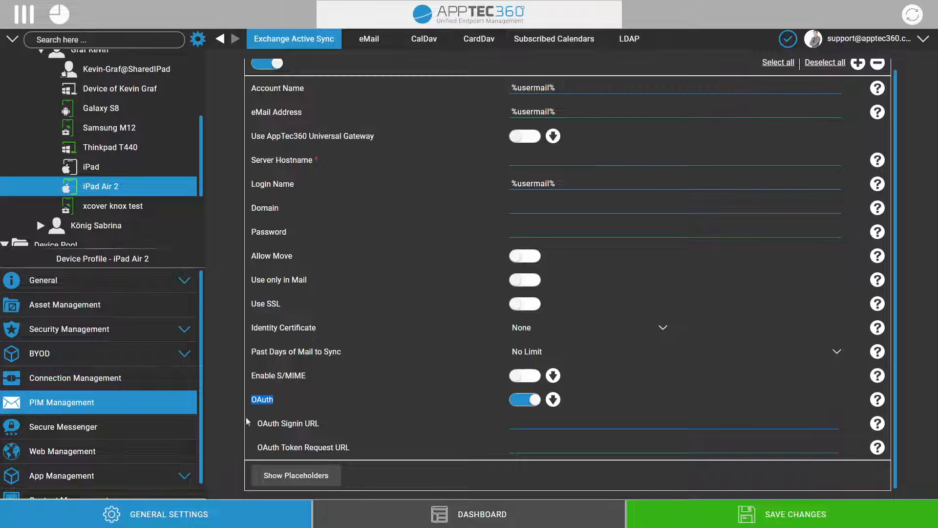
pyautogui.moveTo(249, 424); pyautogui.dragTo(376, 462)
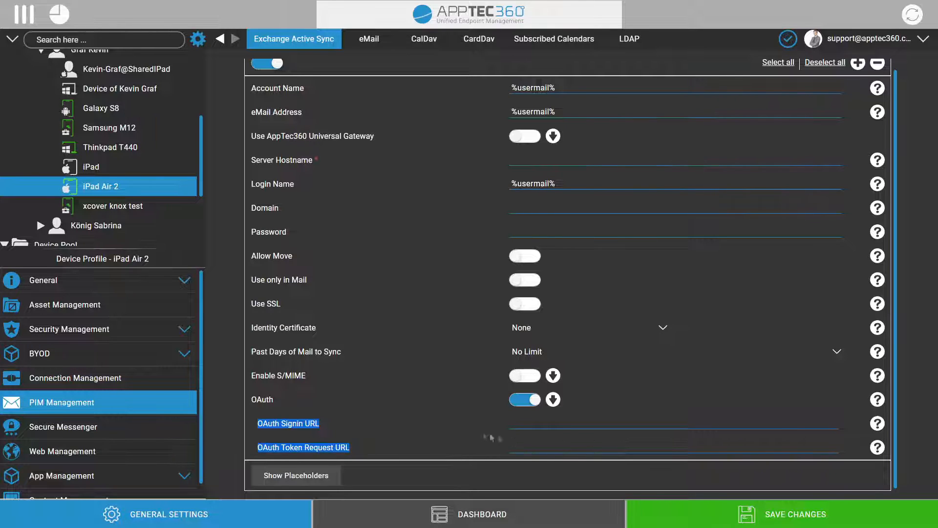
pyautogui.click(474, 430)
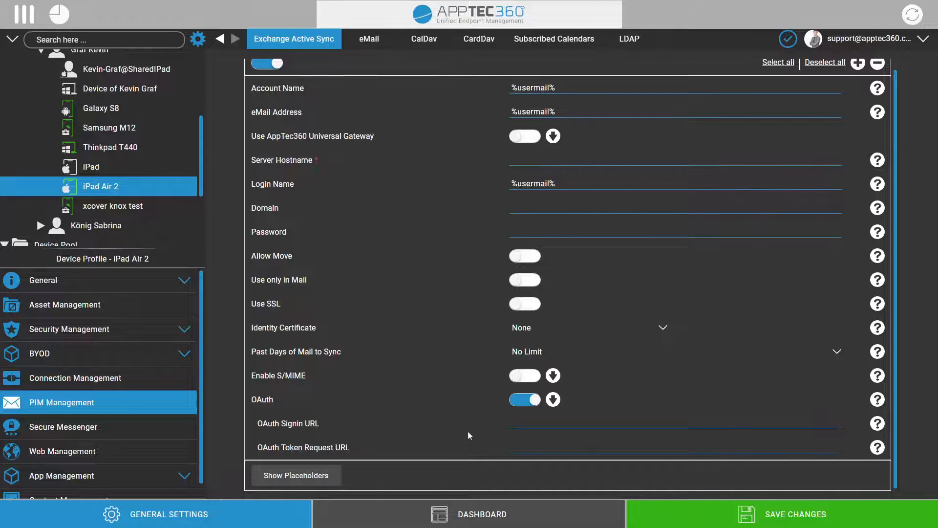
pyautogui.scroll(1, 467, 435)
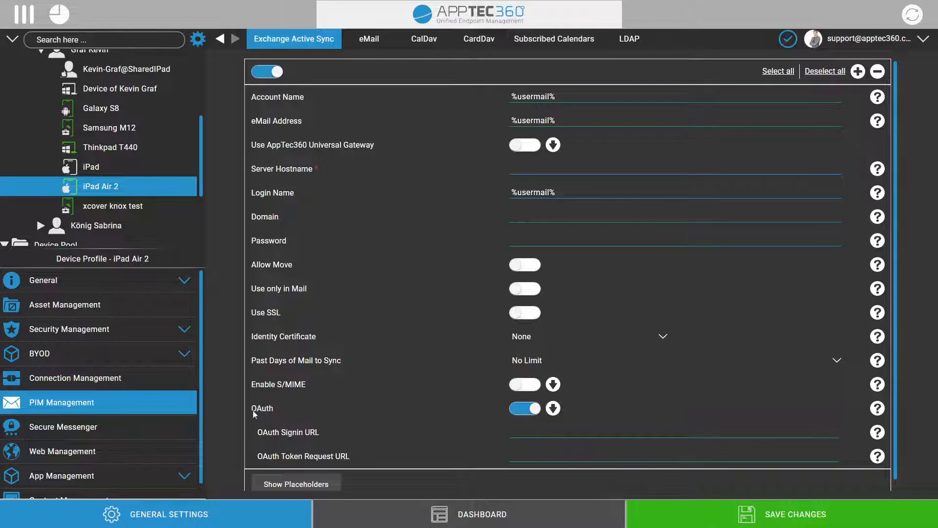
pyautogui.scroll(-1, 332, 432)
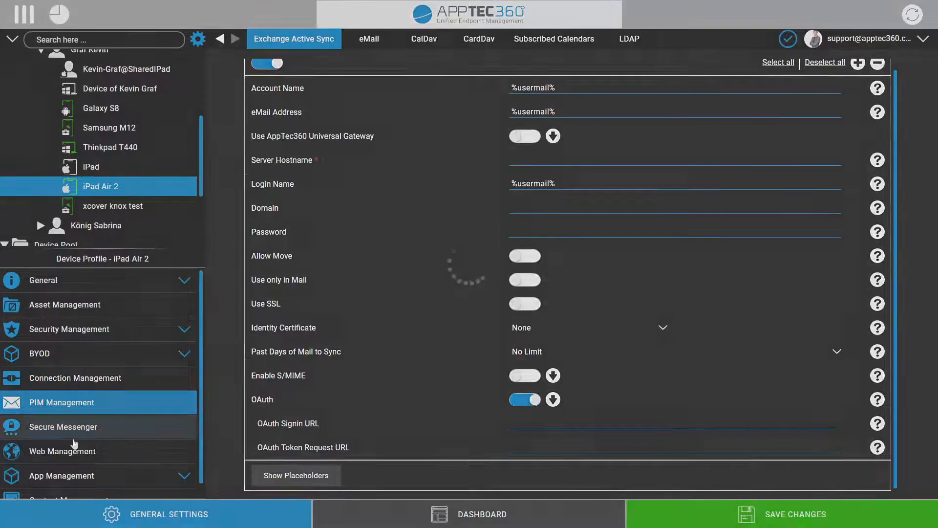
# - Enable the Threema Work configuration in the iPad Air 2's Secure Messenger settings
pyautogui.click(64, 427)
pyautogui.click(265, 72)
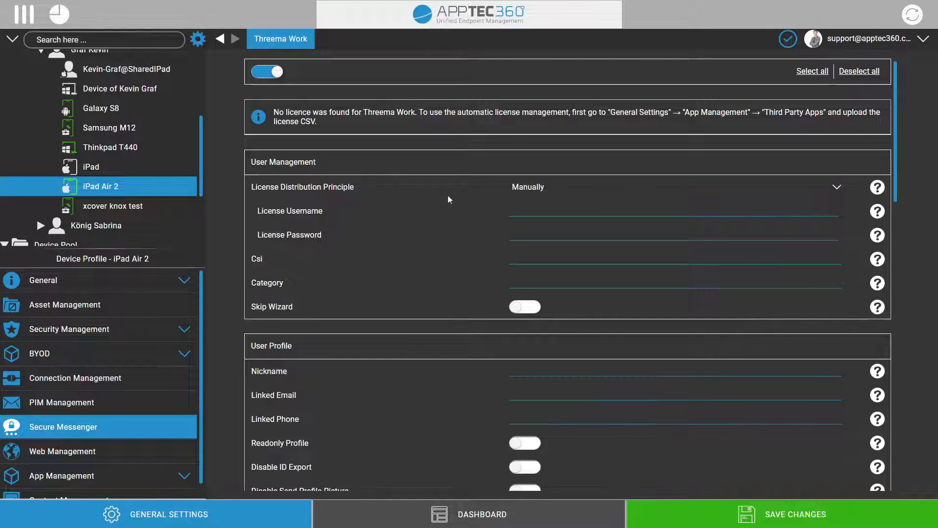
# - Examine the iPad Air 2's Threema Work options, from user management and license fields through backup to chat and call restrictions
pyautogui.scroll(-7, 447, 195)
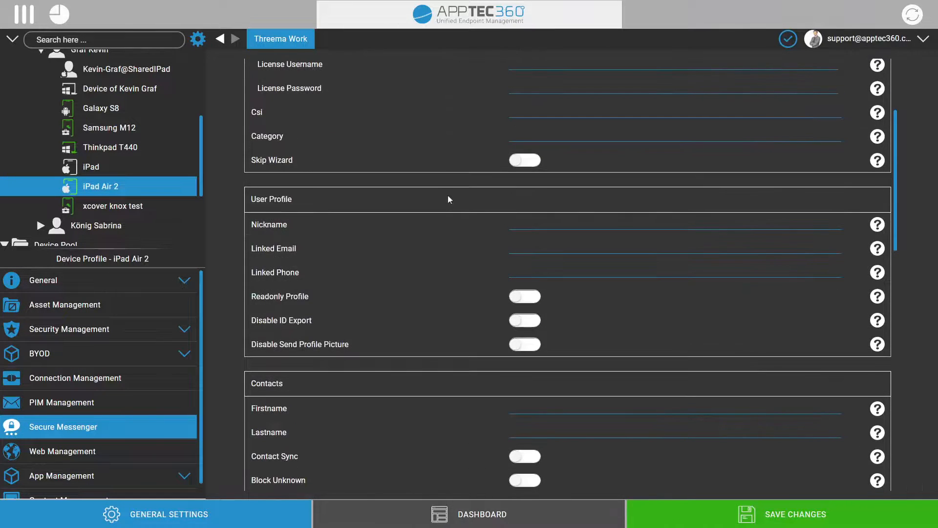
pyautogui.scroll(-5, 448, 195)
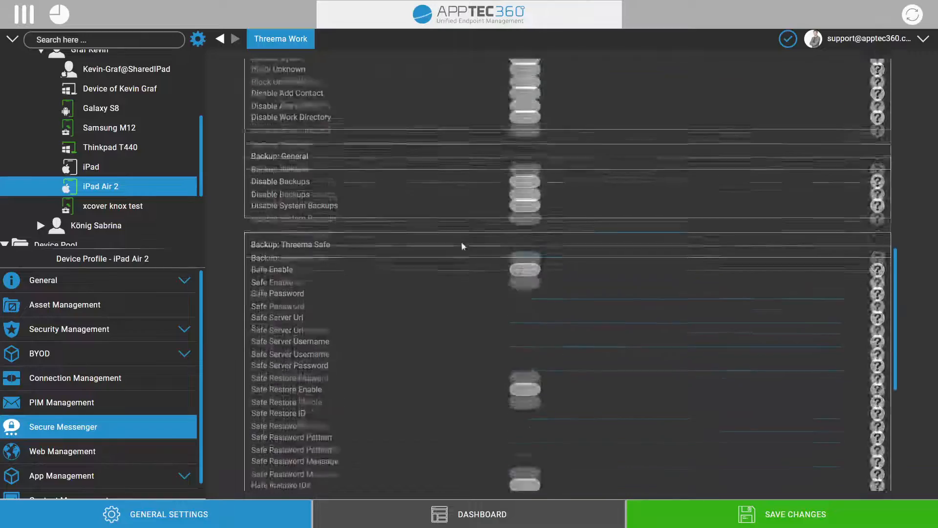
pyautogui.scroll(-5, 904, 266)
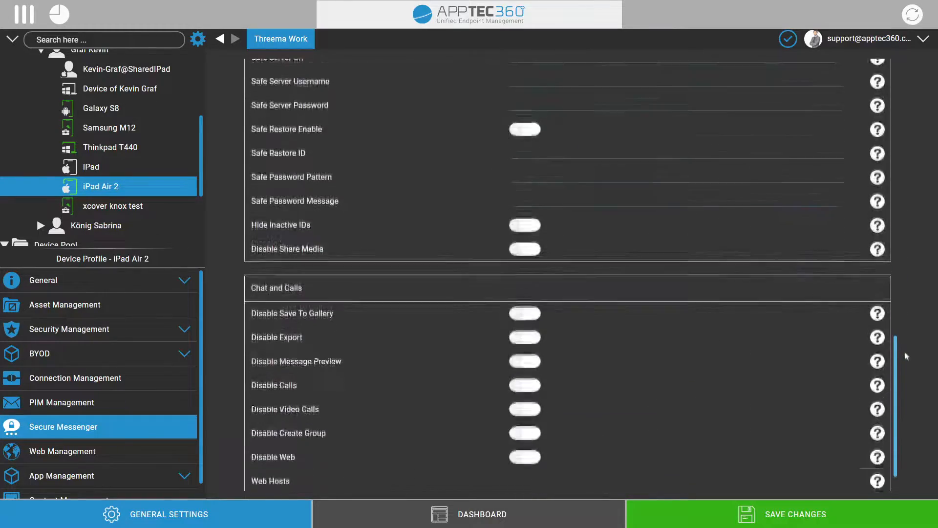
pyautogui.moveTo(903, 329); pyautogui.dragTo(880, 87)
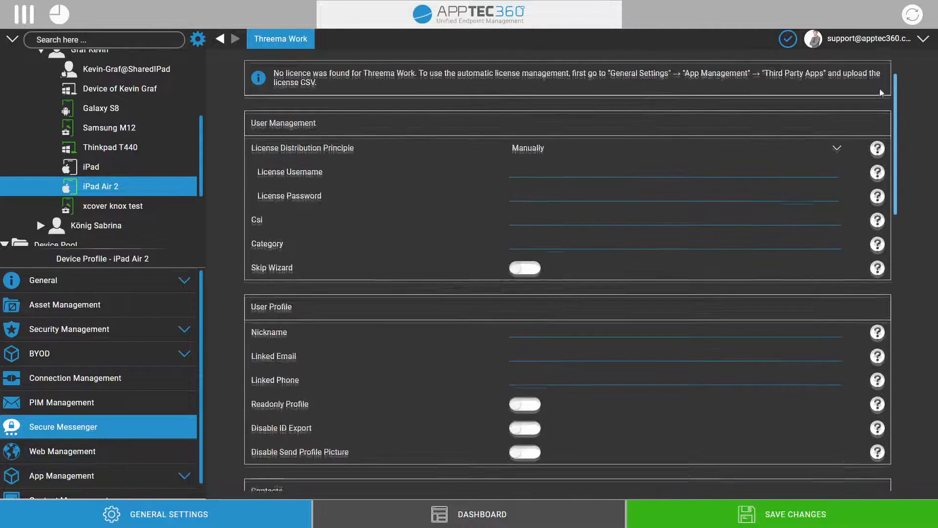
pyautogui.click(557, 157)
pyautogui.click(541, 165)
pyautogui.click(414, 177)
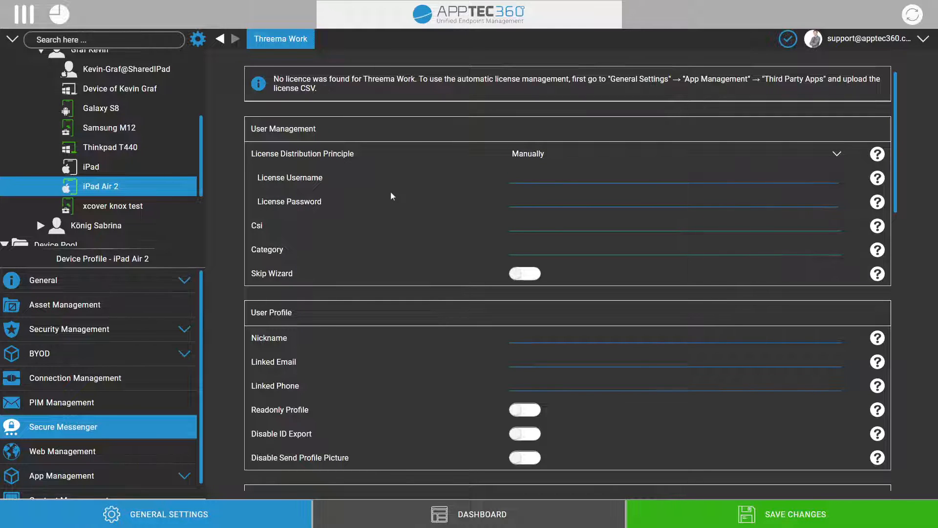
pyautogui.scroll(-10, 391, 195)
pyautogui.scroll(-5, 391, 195)
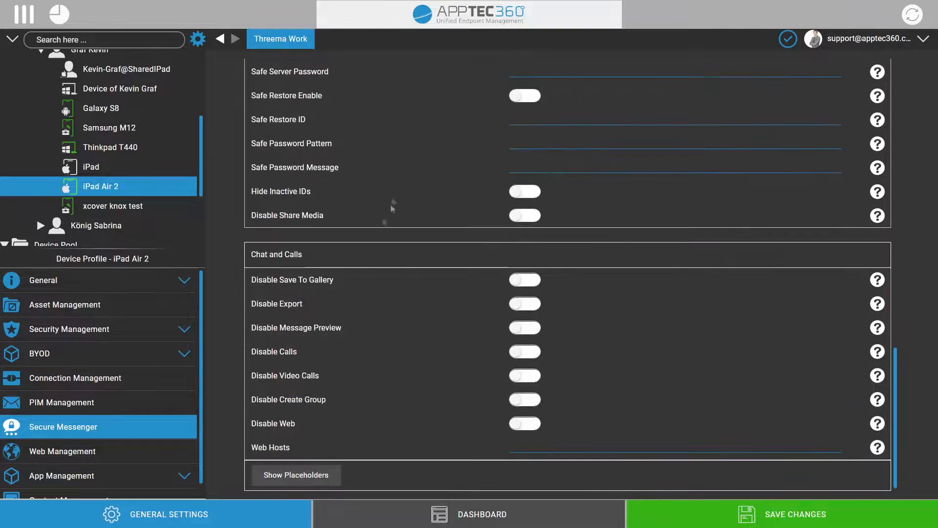
# - Enable the Webclips configuration in the iPad Air 2's Web Management settings
pyautogui.click(73, 477)
pyautogui.click(34, 371)
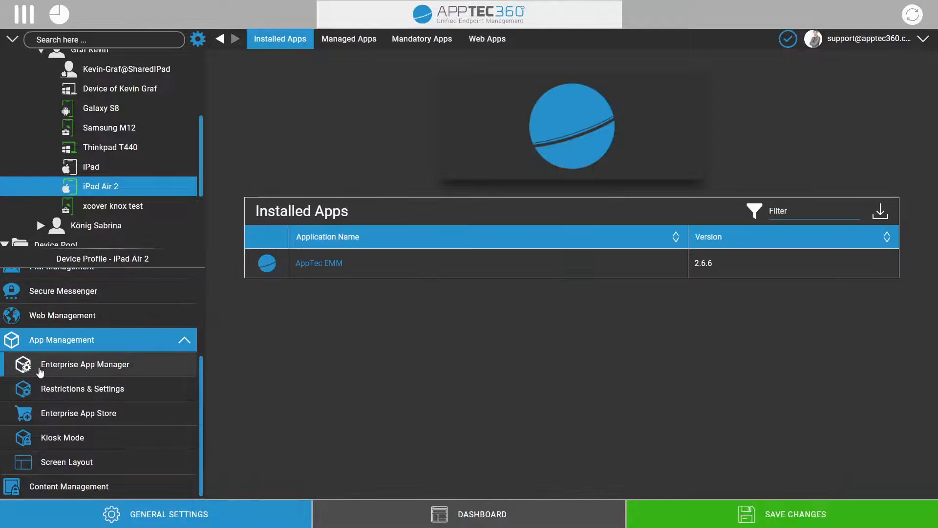
pyautogui.click(74, 317)
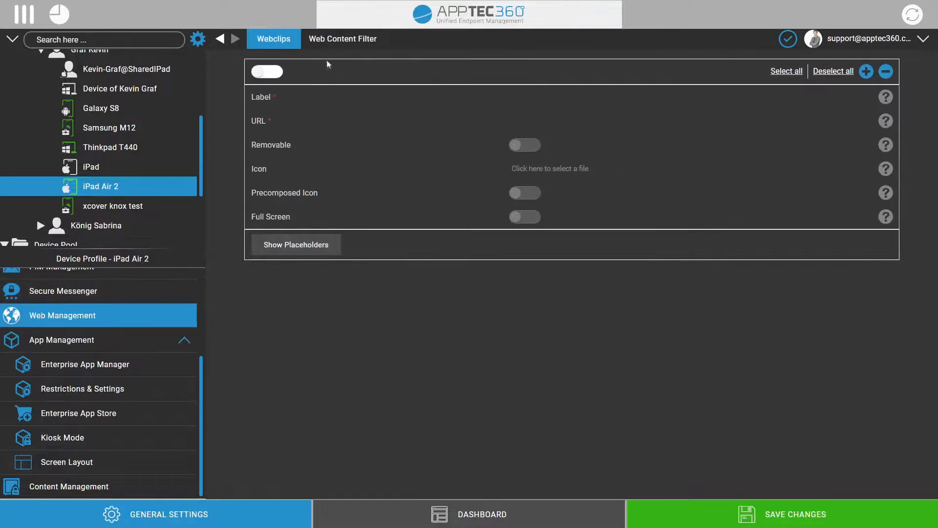
pyautogui.click(264, 73)
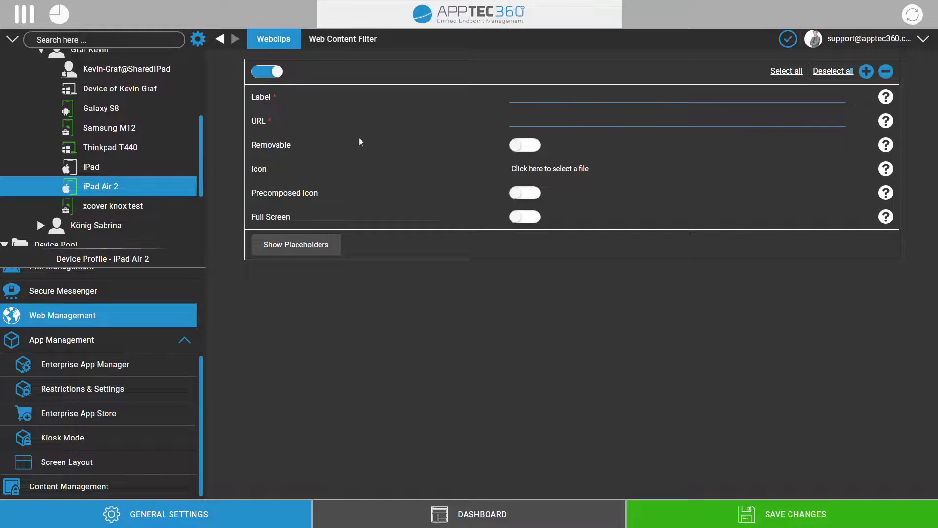
# - Set the allowed websites in the iPad Air 2's Web Content Filter to Specific Websites Only
pyautogui.click(342, 38)
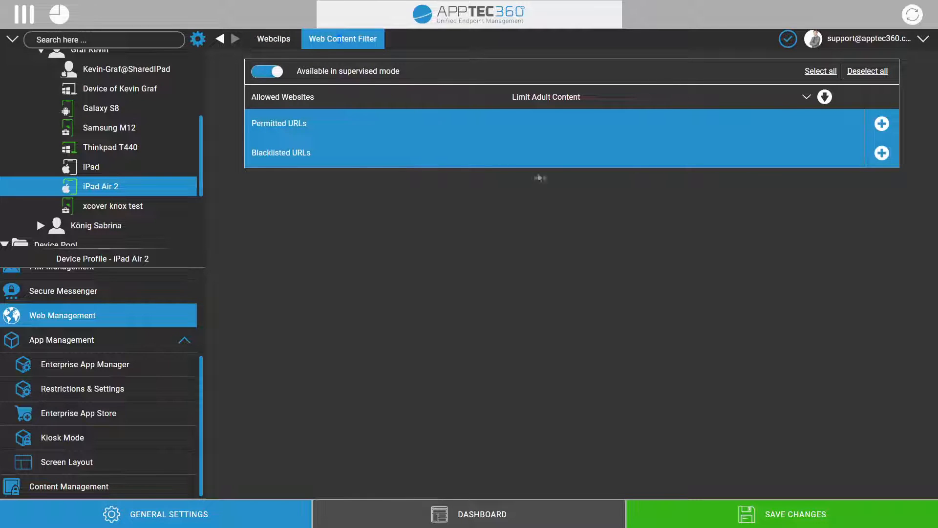
pyautogui.click(594, 96)
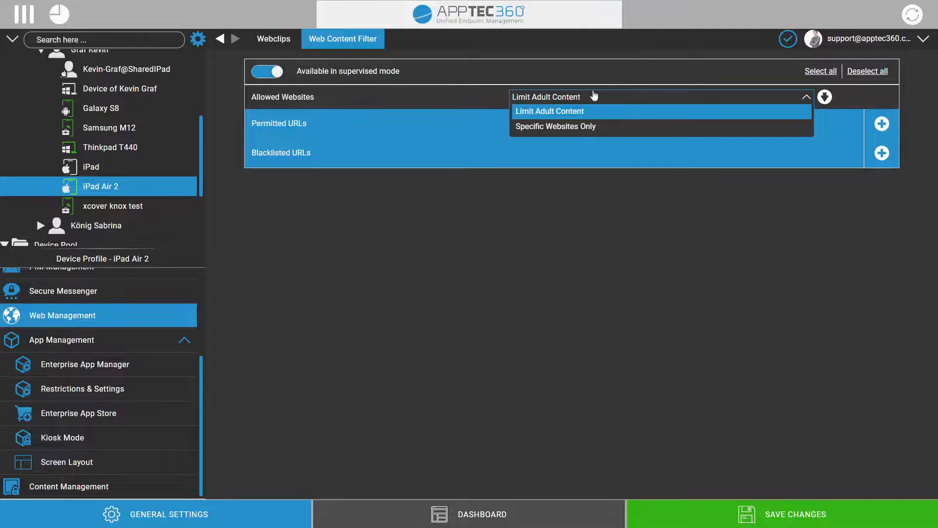
pyautogui.click(566, 113)
pyautogui.click(556, 99)
pyautogui.click(589, 126)
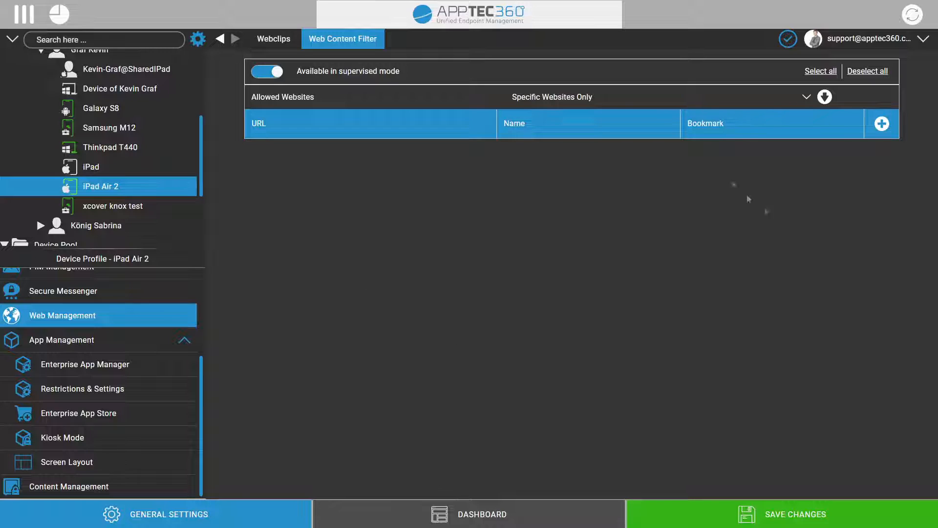
# - View the iPad Air 2's installed, managed and mandatory apps in the Enterprise App Manager
pyautogui.click(91, 362)
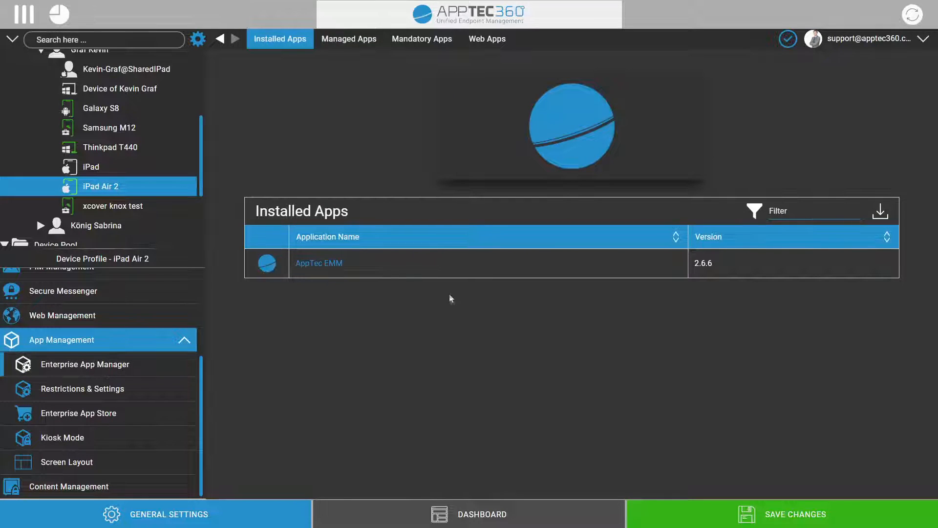
pyautogui.click(376, 43)
pyautogui.click(420, 43)
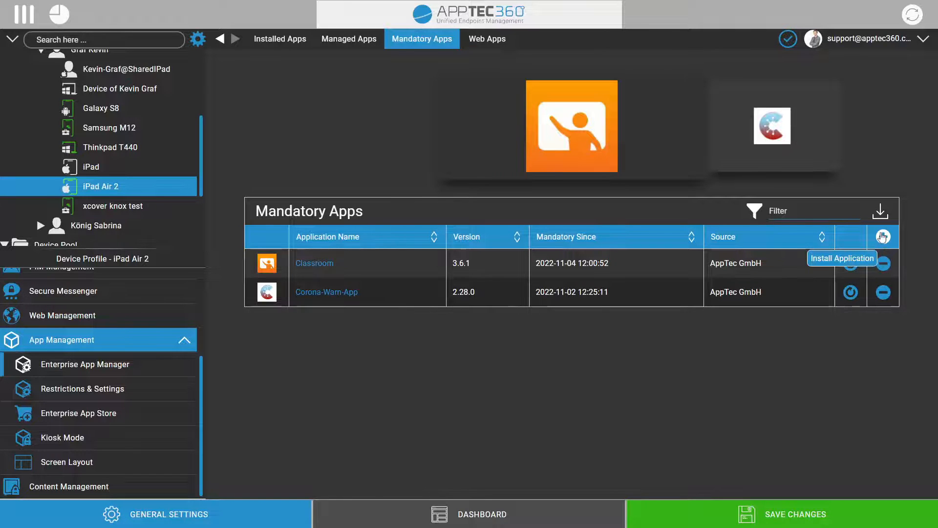
# - Browse the iOS In-House and VPP apps available for installation as mandatory apps, and leave the selection without adding one
pyautogui.click(883, 237)
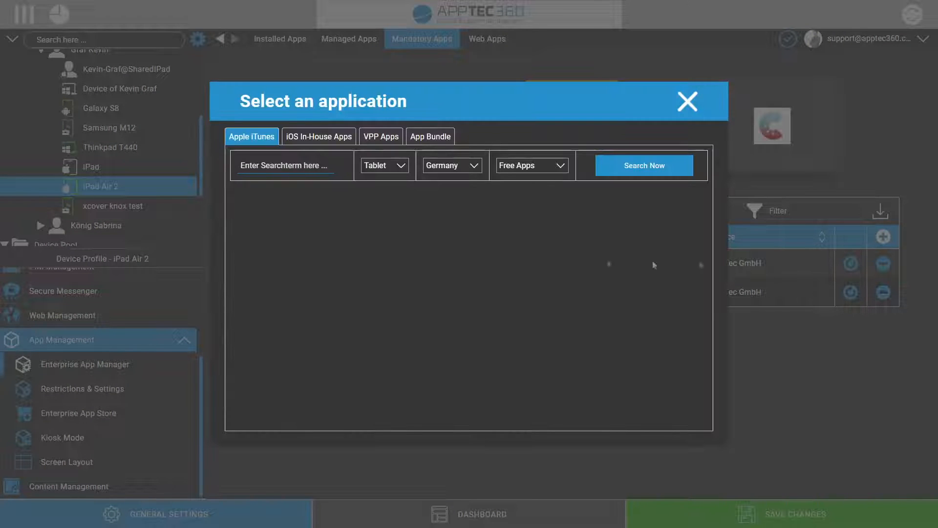
pyautogui.click(293, 137)
pyautogui.scroll(-1, 300, 185)
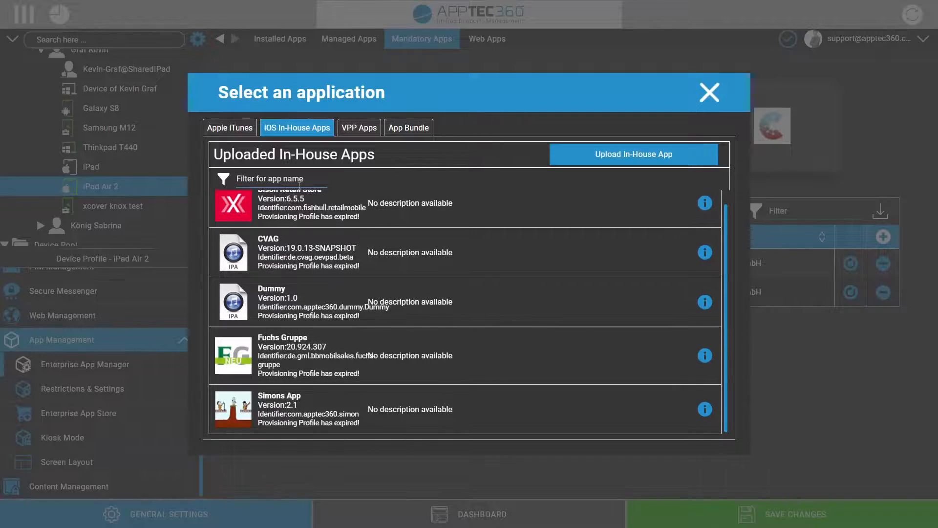
pyautogui.scroll(1, 300, 186)
pyautogui.click(350, 130)
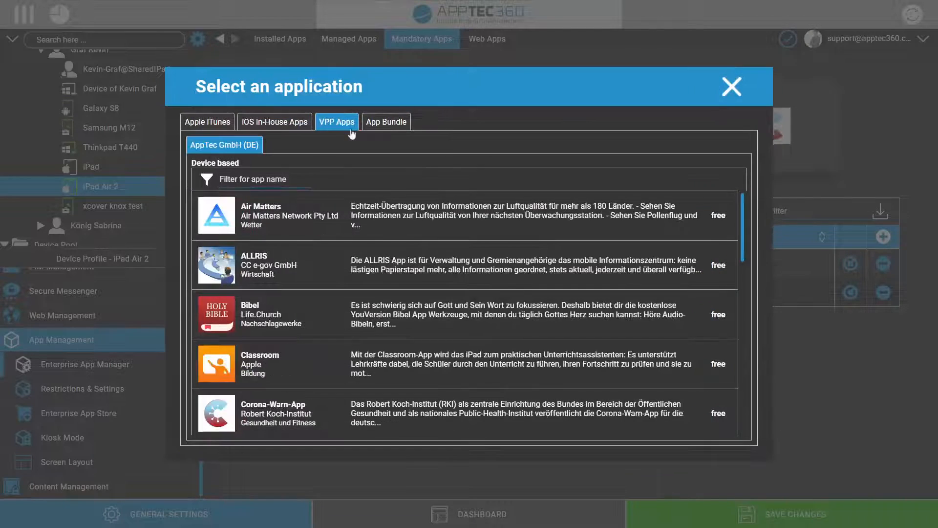
pyautogui.scroll(-4, 321, 227)
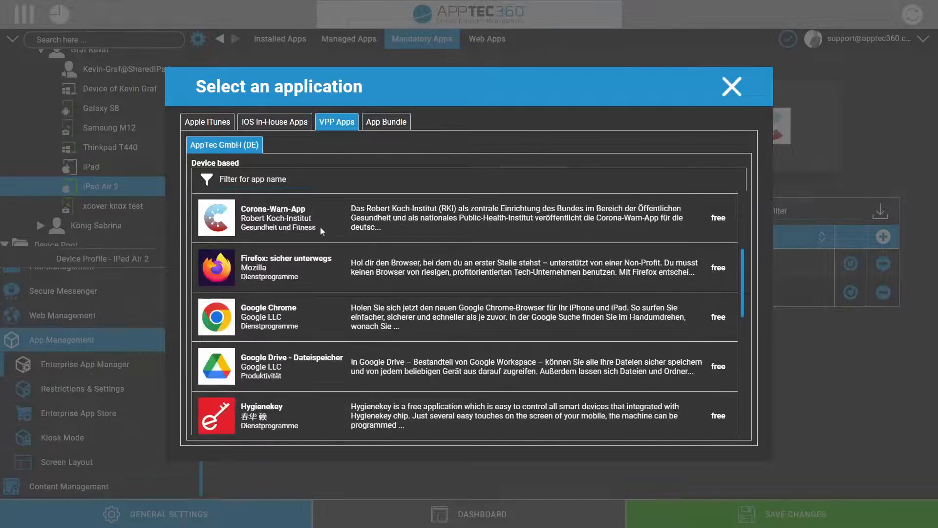
pyautogui.scroll(-10, 323, 229)
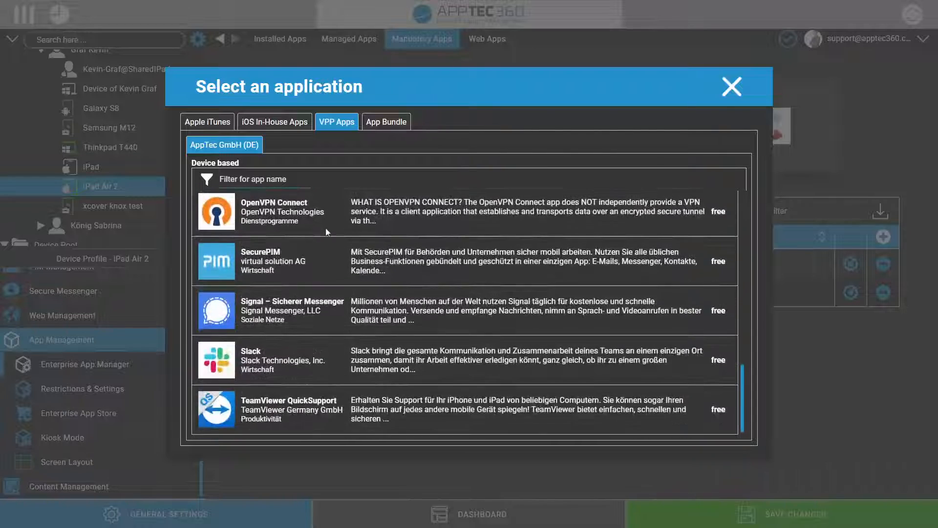
pyautogui.click(731, 87)
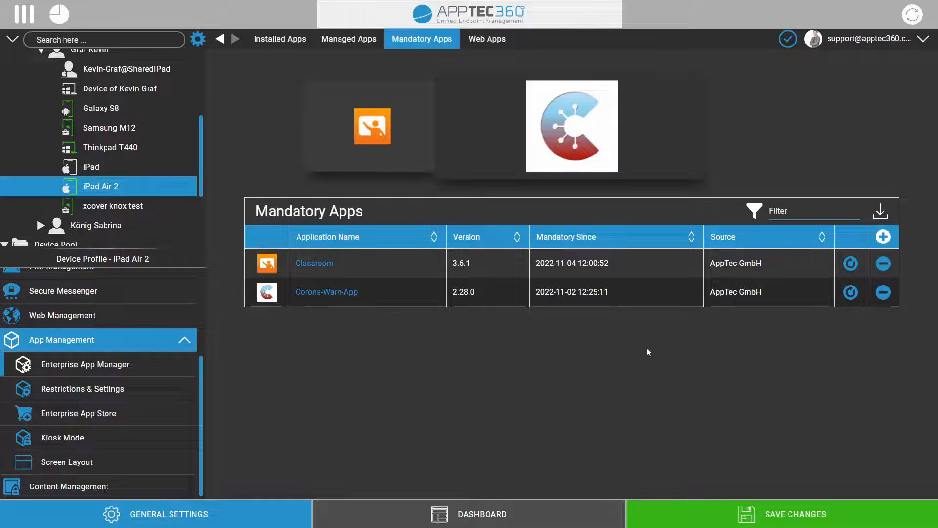
# - Inspect the mandatory Corona-Warn-App's app configurations, including its Key / Value and PLIST managed configuration
pyautogui.click(339, 294)
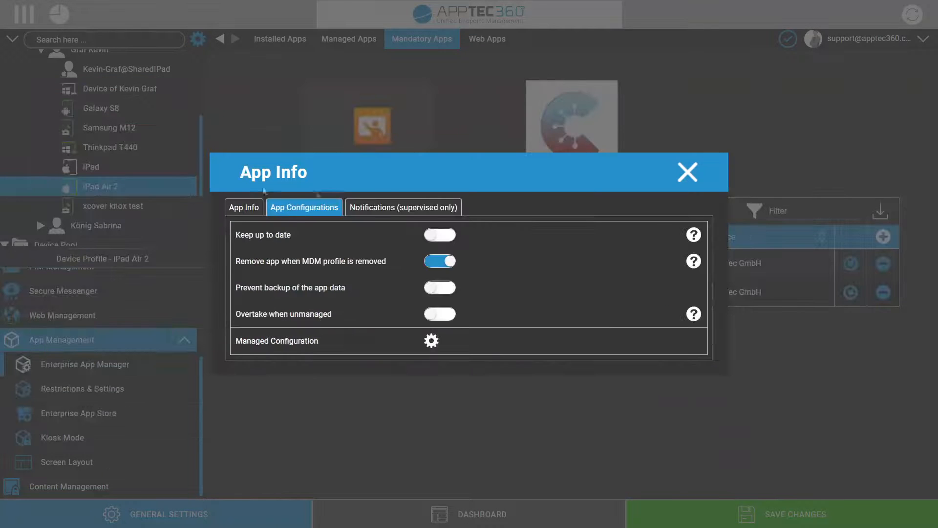
pyautogui.click(431, 341)
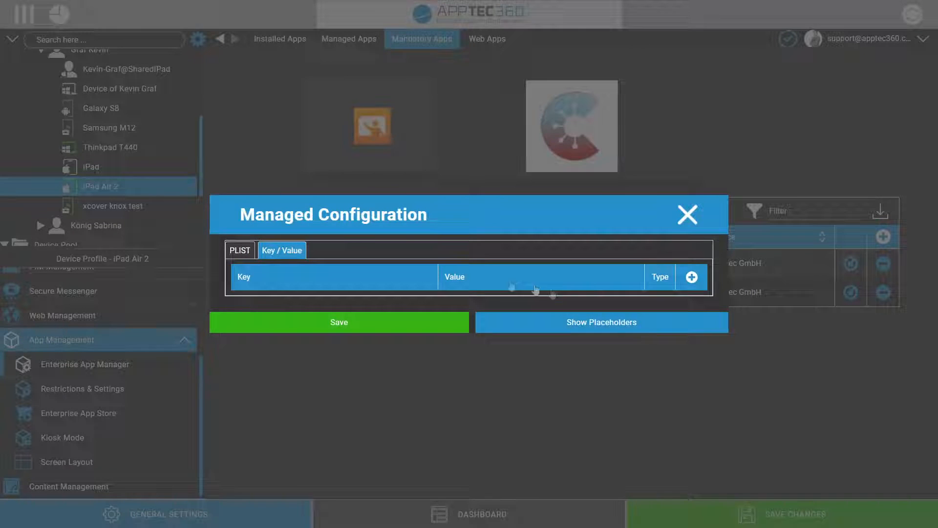
pyautogui.click(240, 251)
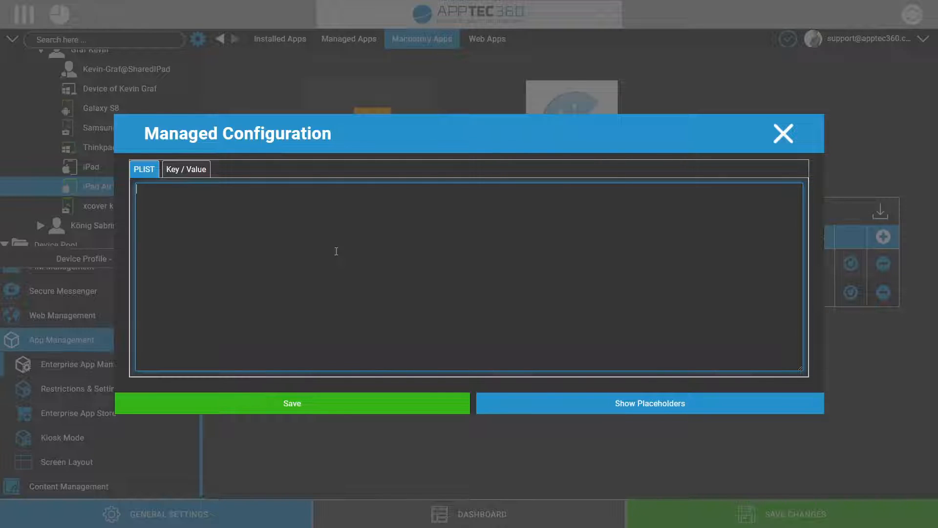
pyautogui.click(784, 133)
pyautogui.click(688, 177)
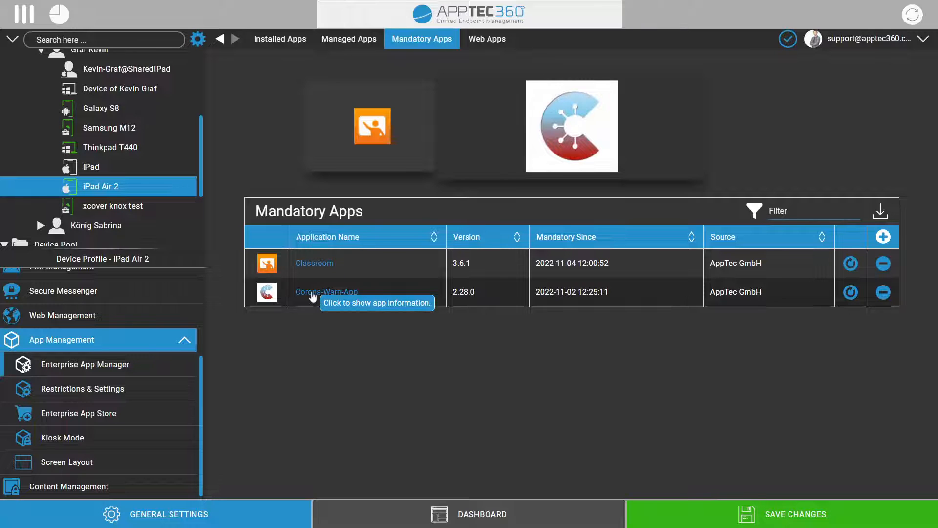
# - Switch the iPad Air 2's app restriction mode to Whitelist and back to Blacklist
pyautogui.click(101, 391)
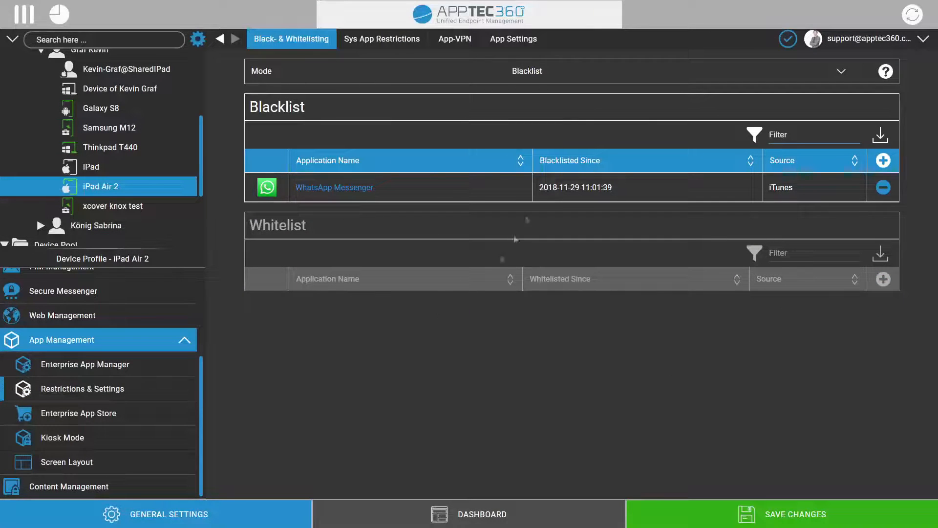
pyautogui.click(558, 74)
pyautogui.click(531, 101)
pyautogui.click(533, 71)
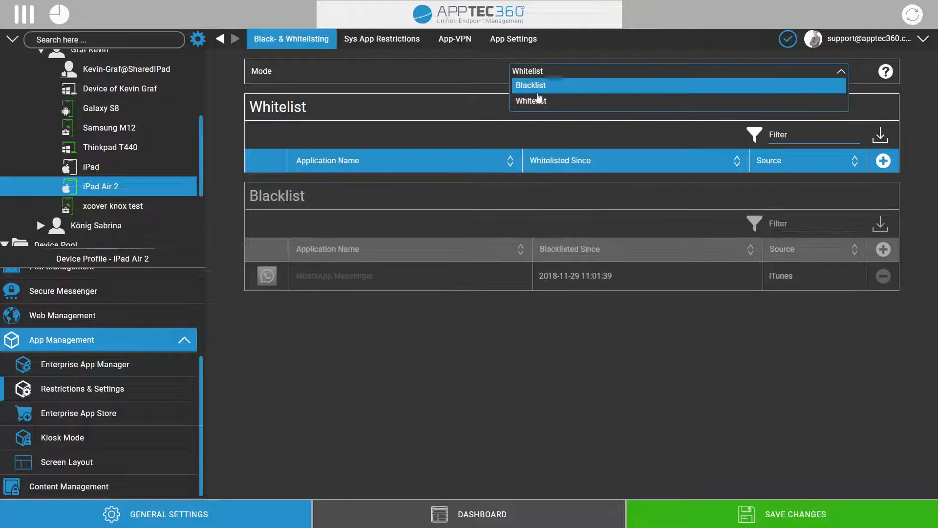
pyautogui.click(531, 85)
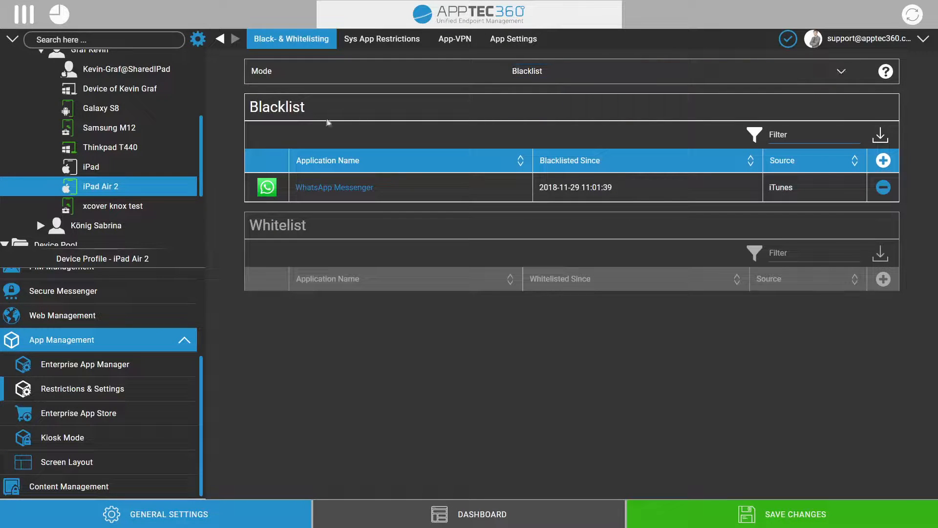
# - Enable the supervised-mode system app restrictions for the iPad Air 2 and look through the listed apps
pyautogui.click(368, 45)
pyautogui.click(268, 287)
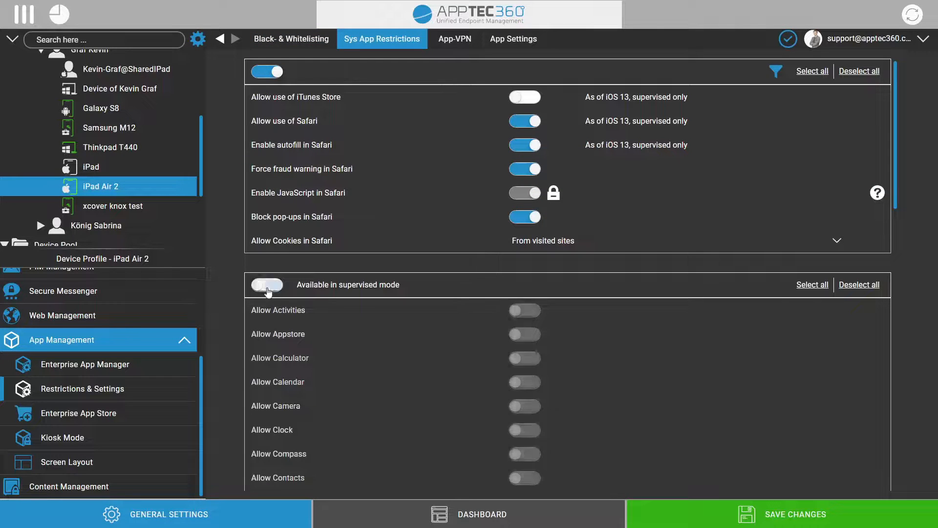
pyautogui.scroll(-4, 293, 273)
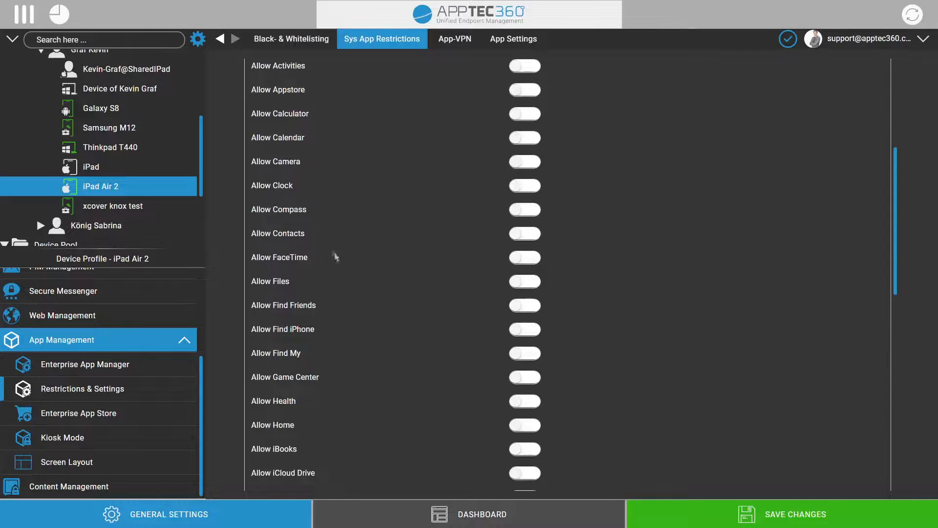
pyautogui.scroll(-4, 337, 252)
pyautogui.scroll(-7, 336, 247)
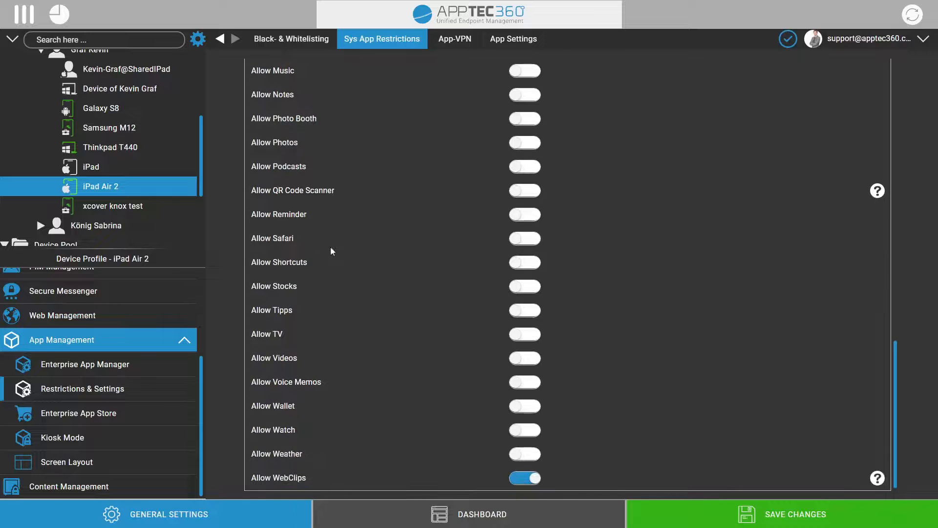
# - Allow Camera and Clock in the supervised-mode system app restrictions
pyautogui.scroll(10, 328, 367)
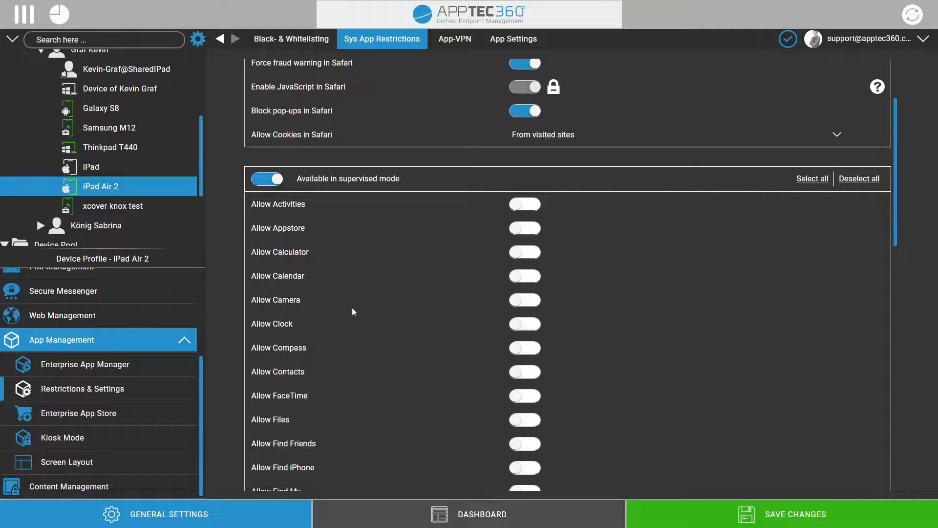
pyautogui.scroll(-3, 439, 267)
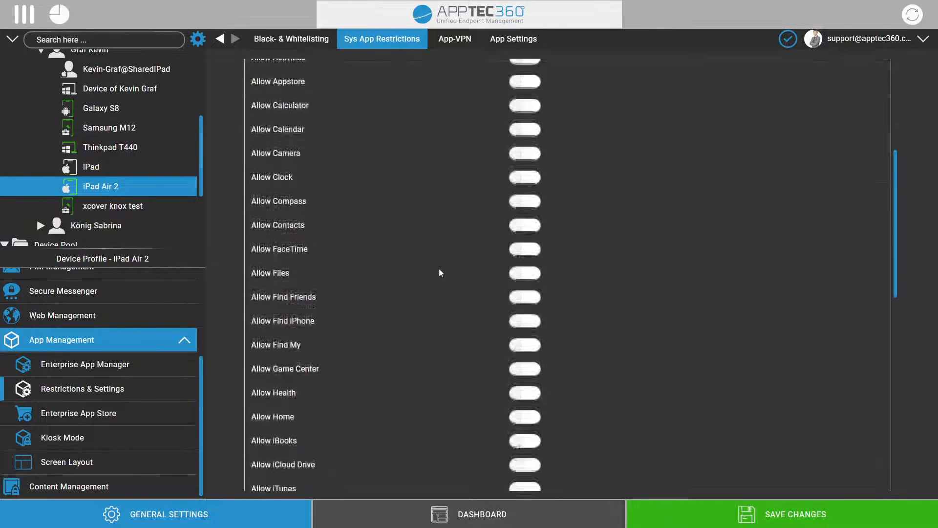
pyautogui.scroll(4, 439, 268)
pyautogui.scroll(1, 438, 273)
pyautogui.scroll(-4, 569, 311)
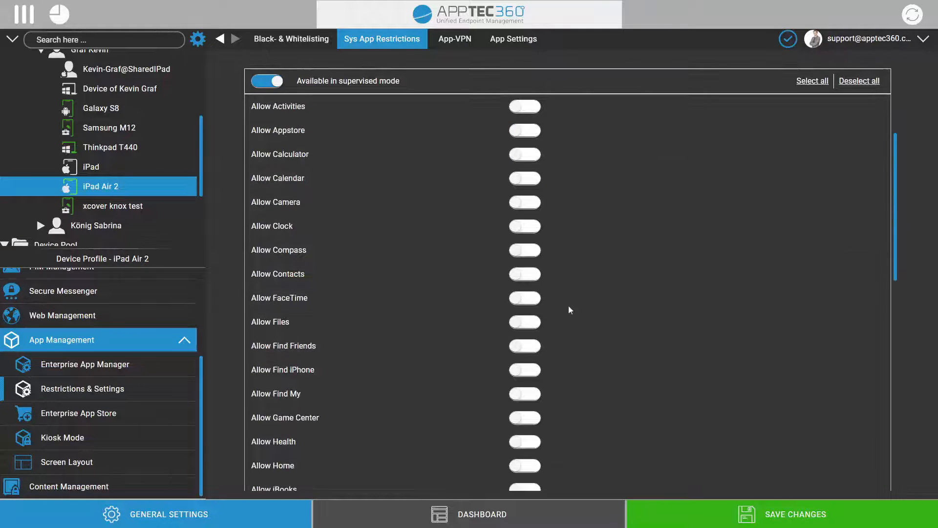
pyautogui.click(526, 202)
pyautogui.click(536, 229)
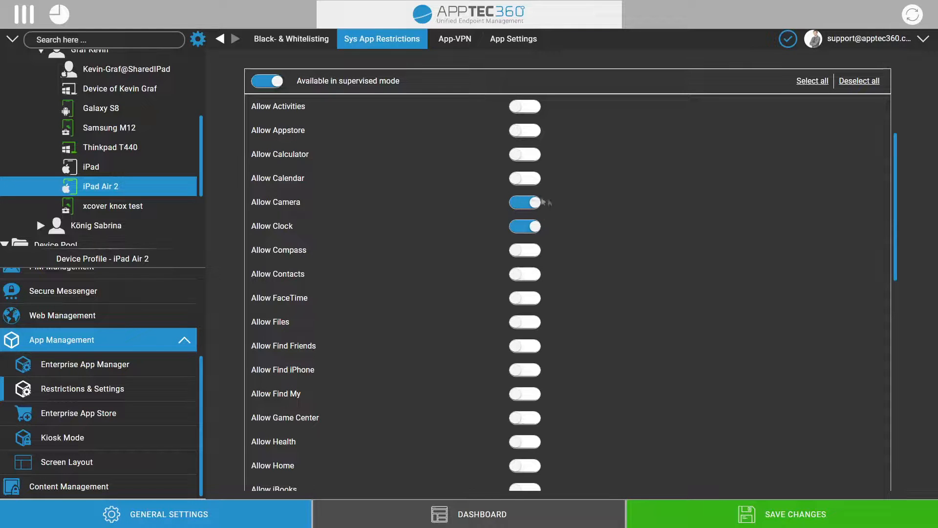
pyautogui.scroll(-15, 380, 291)
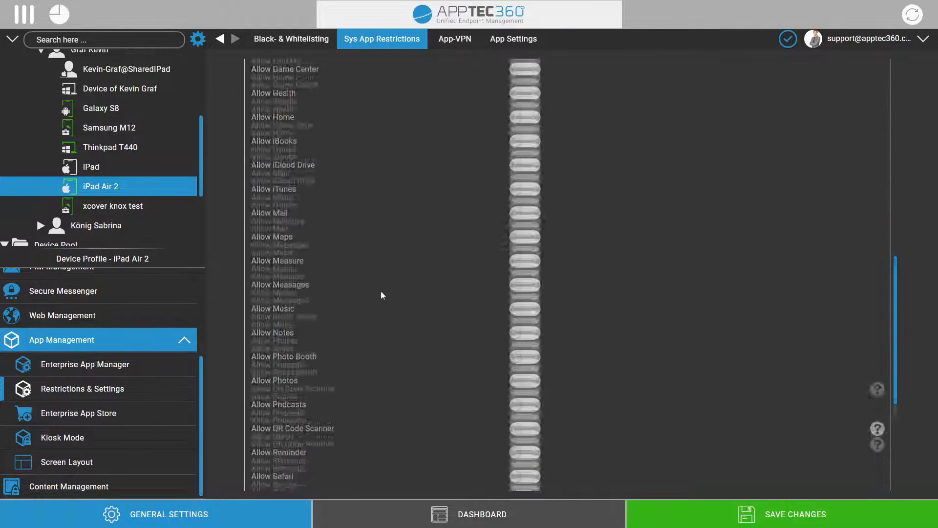
# - Look through the list of supervised-mode system app restrictions for the iPad Air 2 again
pyautogui.scroll(20, 383, 287)
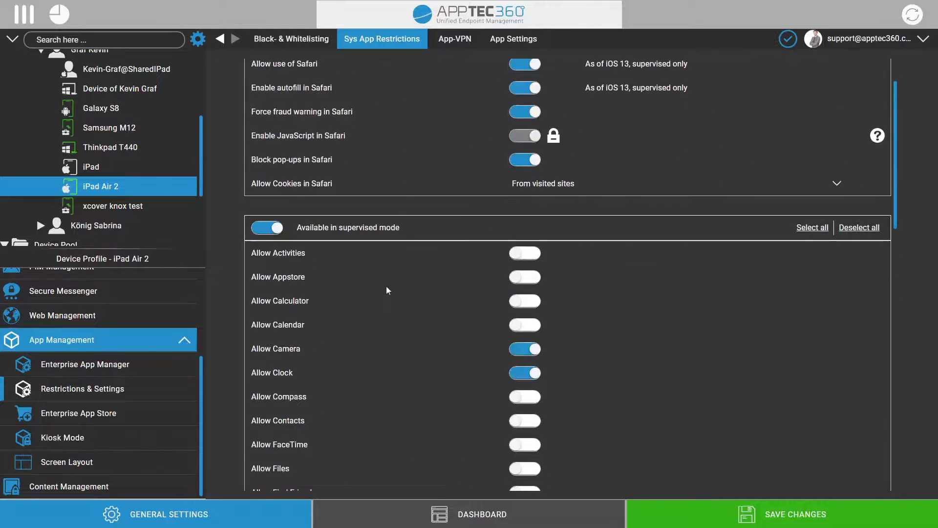
pyautogui.scroll(-8, 386, 291)
pyautogui.scroll(7, 387, 290)
pyautogui.scroll(-8, 388, 290)
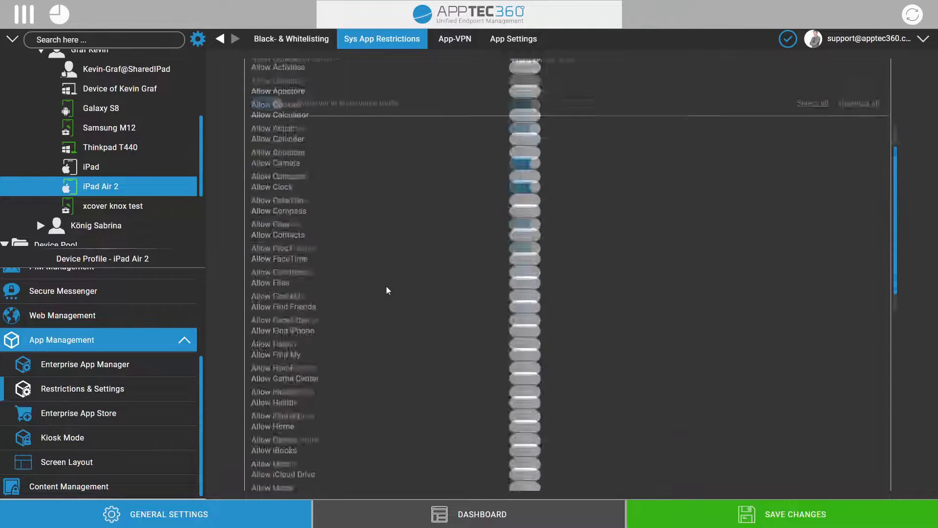
# - Inspect the iPad Air 2's kiosk mode settings, switching the application type to URL and back to App
pyautogui.click(100, 446)
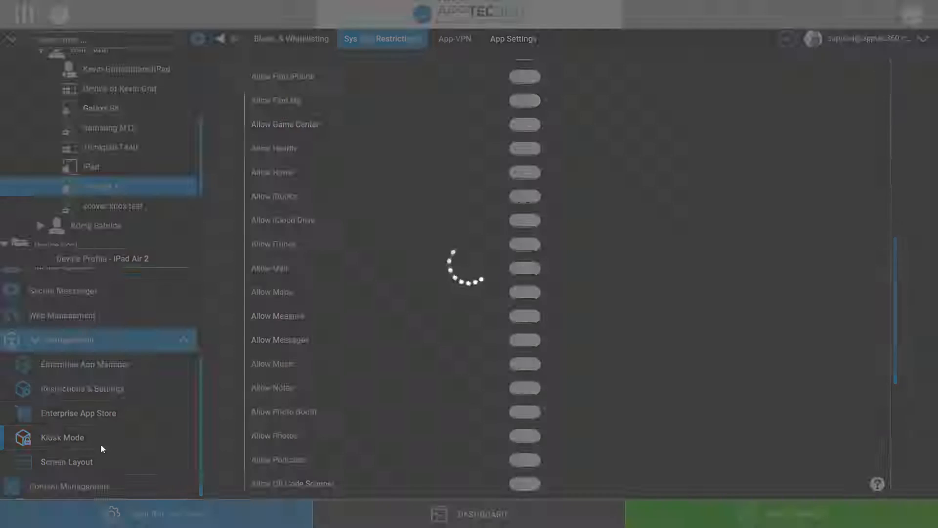
pyautogui.click(530, 98)
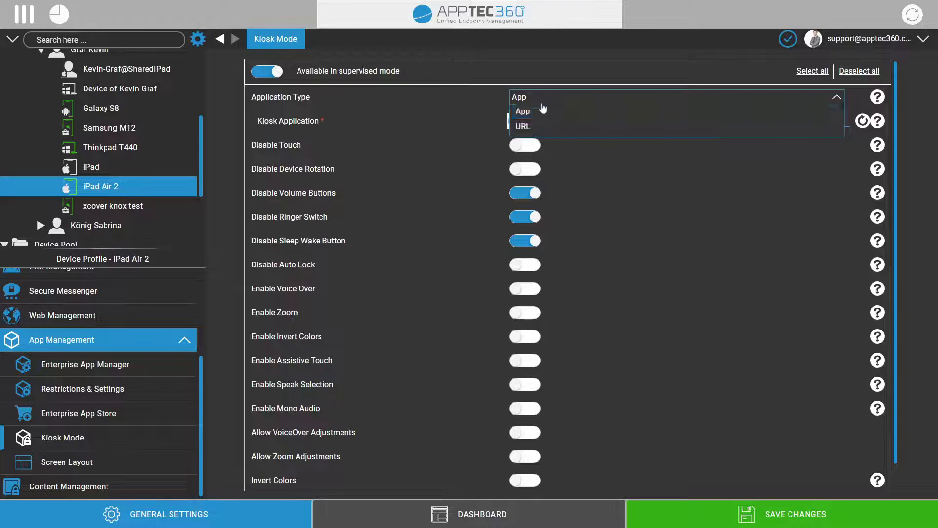
pyautogui.click(535, 110)
pyautogui.click(540, 100)
pyautogui.click(540, 125)
pyautogui.click(533, 98)
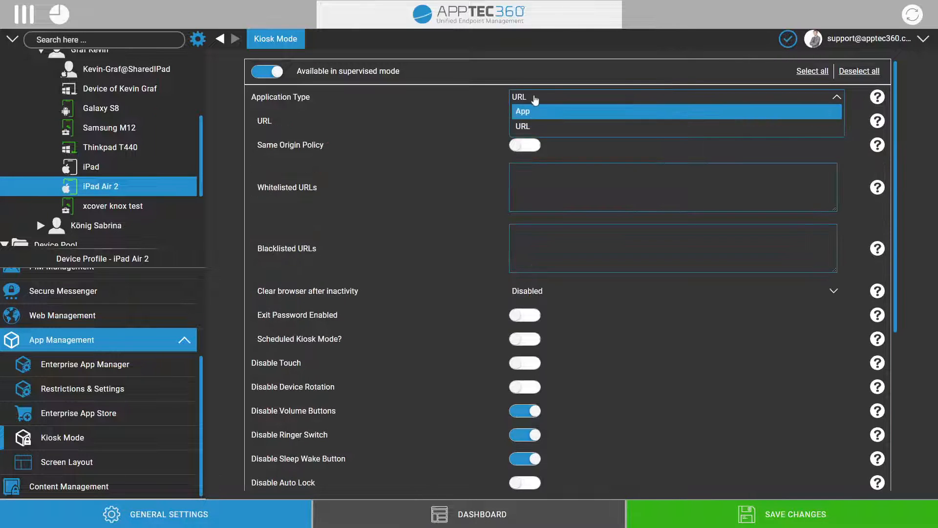
pyautogui.click(534, 111)
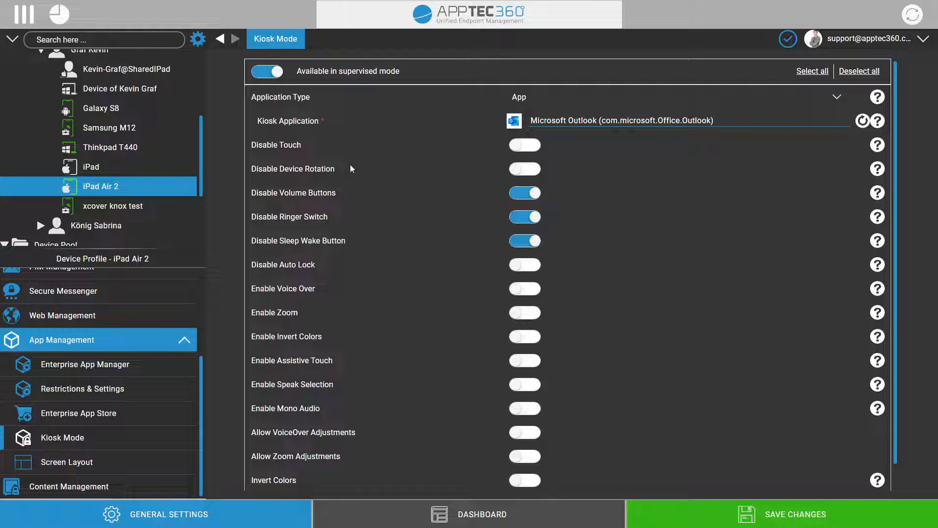
pyautogui.scroll(-1, 345, 272)
pyautogui.scroll(1, 362, 267)
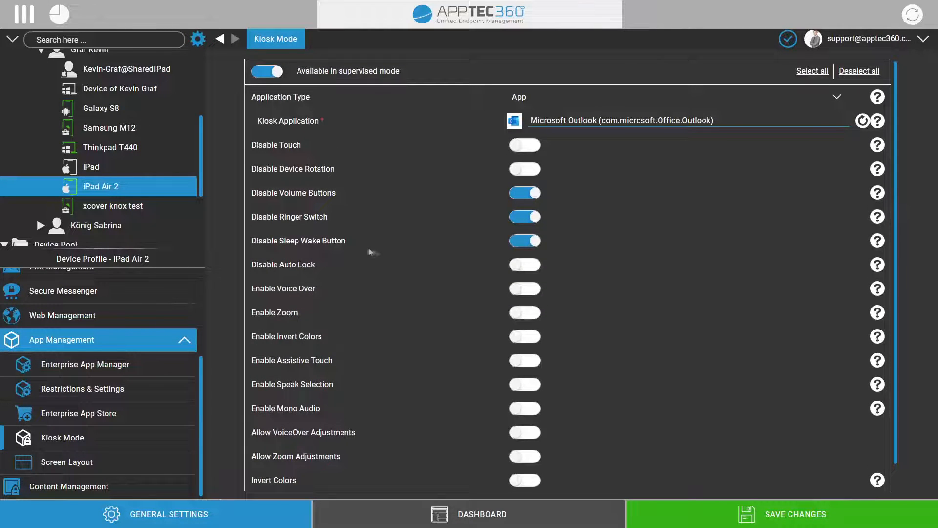
# - Open the iPad Air 2's screen layout settings and browse the available VPP and in-house iOS apps
pyautogui.click(116, 463)
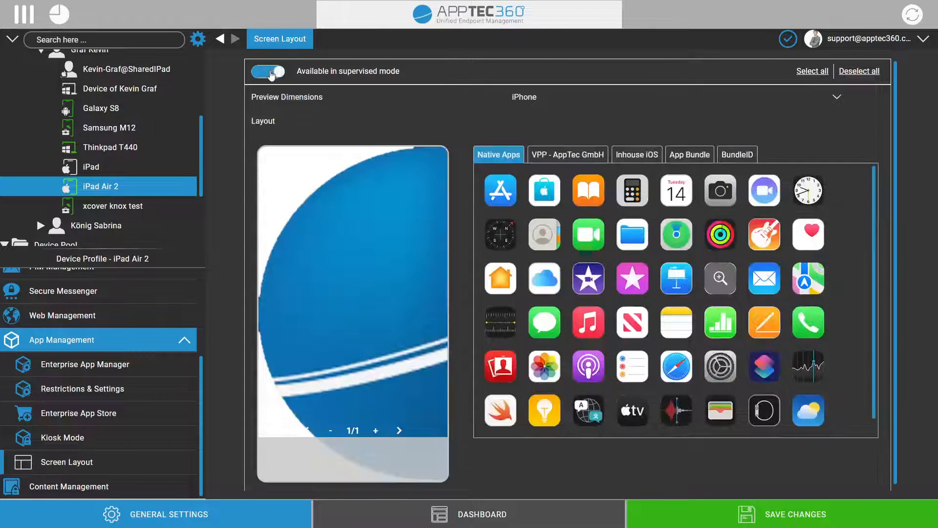
pyautogui.click(594, 160)
pyautogui.click(635, 154)
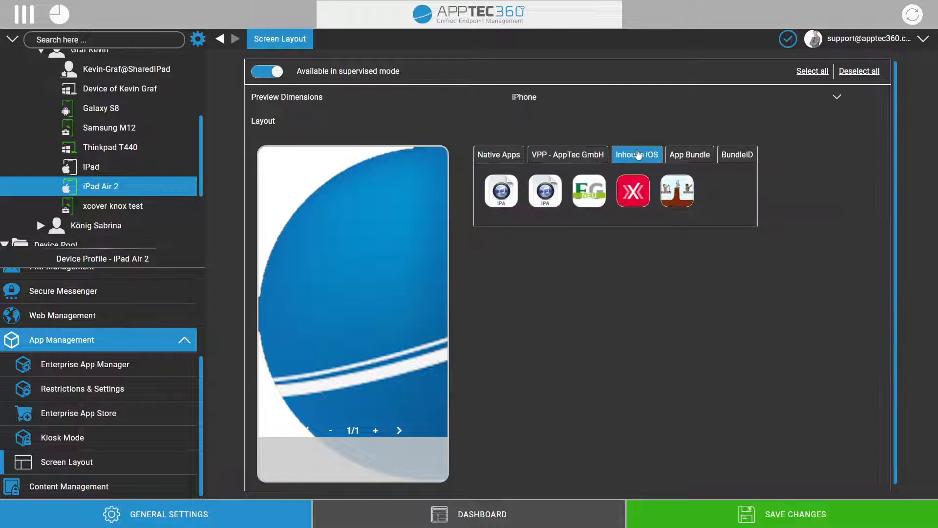
# - Place the VPP apps Holy Bible, Classroom, Corona-Warn-App and Hygienekey in the first row of the home screen layout
pyautogui.click(571, 160)
pyautogui.moveTo(592, 193); pyautogui.dragTo(291, 181)
pyautogui.moveTo(640, 198); pyautogui.dragTo(375, 179)
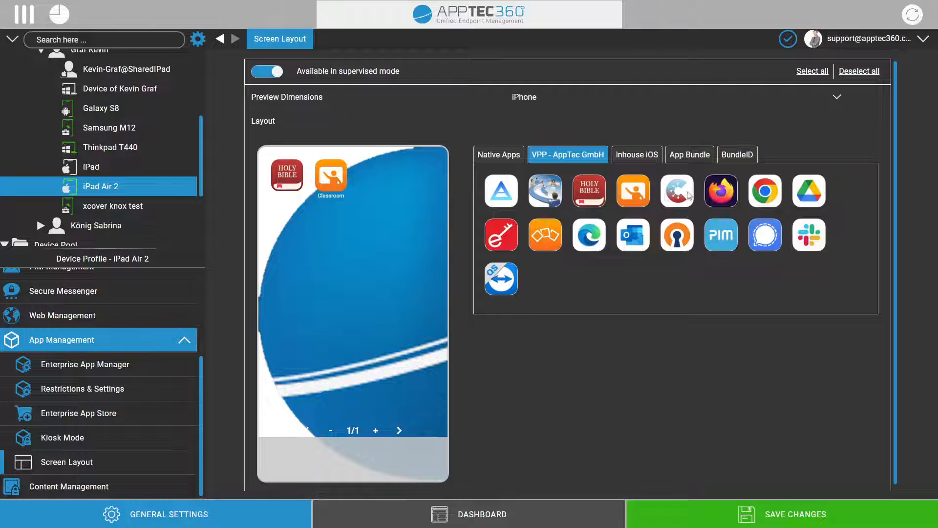
pyautogui.moveTo(682, 195); pyautogui.dragTo(372, 188)
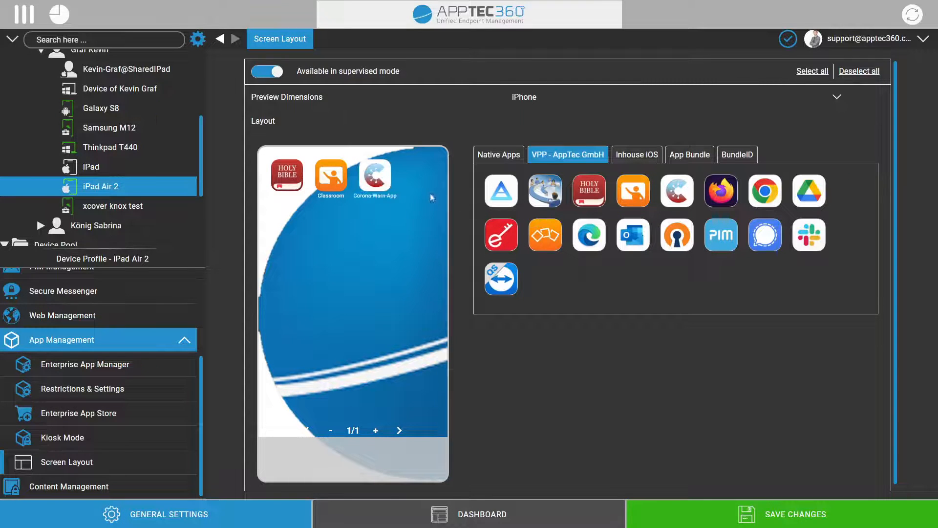
pyautogui.moveTo(500, 238); pyautogui.dragTo(409, 194)
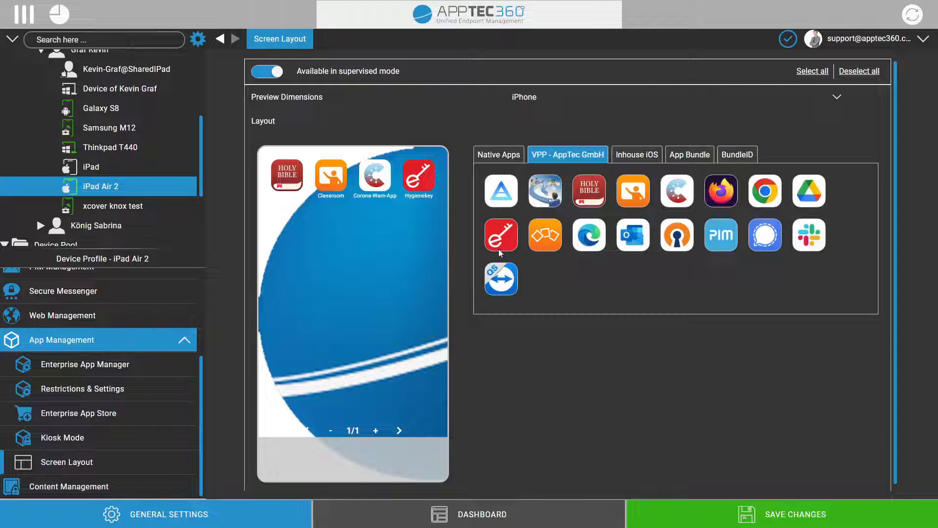
# - Enable ContentBox in the iPad Air 2's content management settings
pyautogui.click(115, 487)
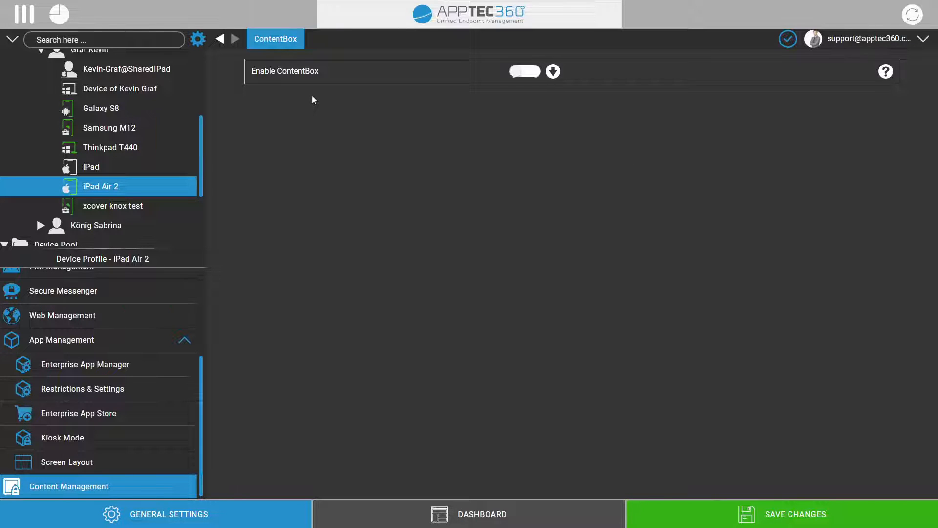
pyautogui.click(524, 76)
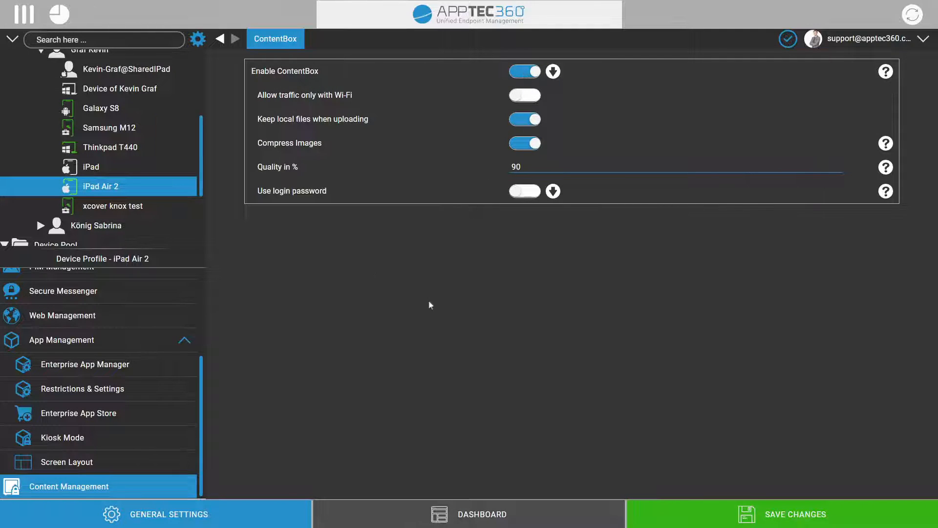
pyautogui.scroll(3, 115, 300)
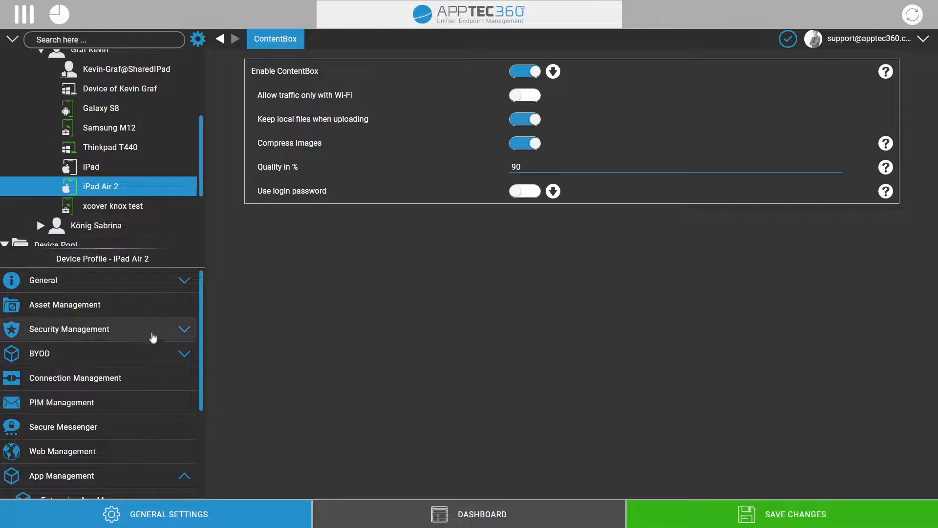
pyautogui.scroll(-3, 143, 320)
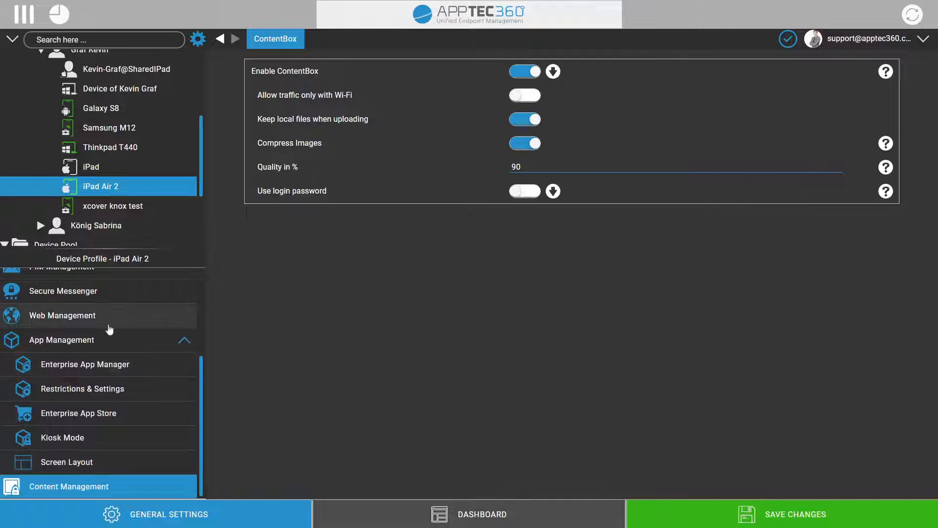
pyautogui.scroll(3, 110, 330)
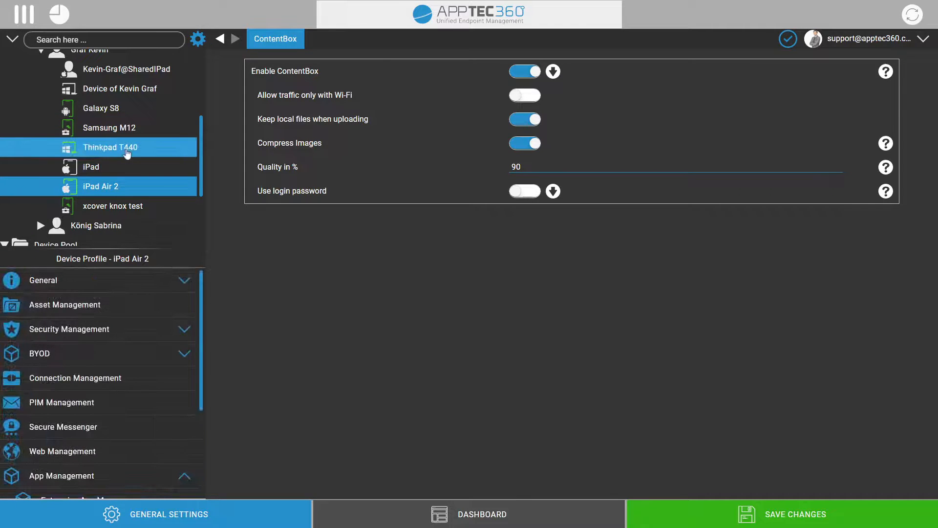
# - Switch to the Thinkpad T440 profile and review its device overview, auto update setting and asset management information
pyautogui.click(125, 148)
pyautogui.click(494, 328)
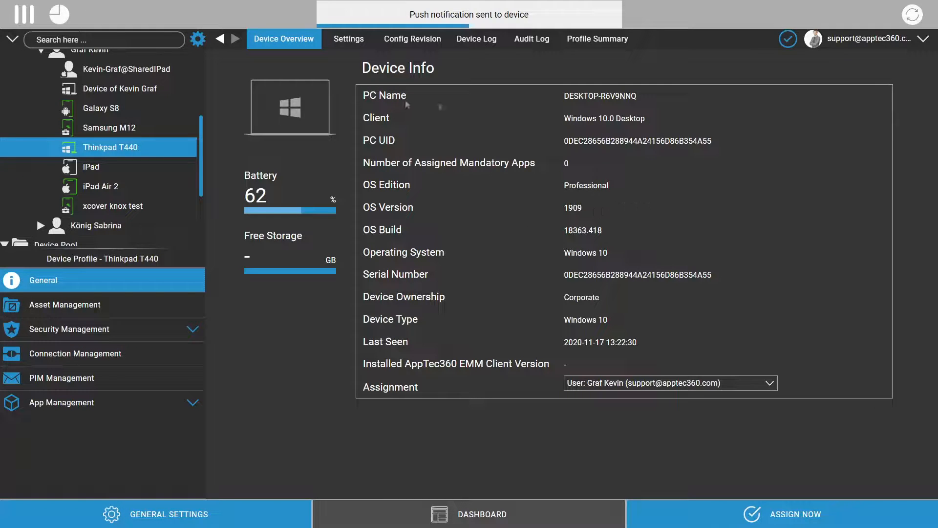
pyautogui.click(348, 39)
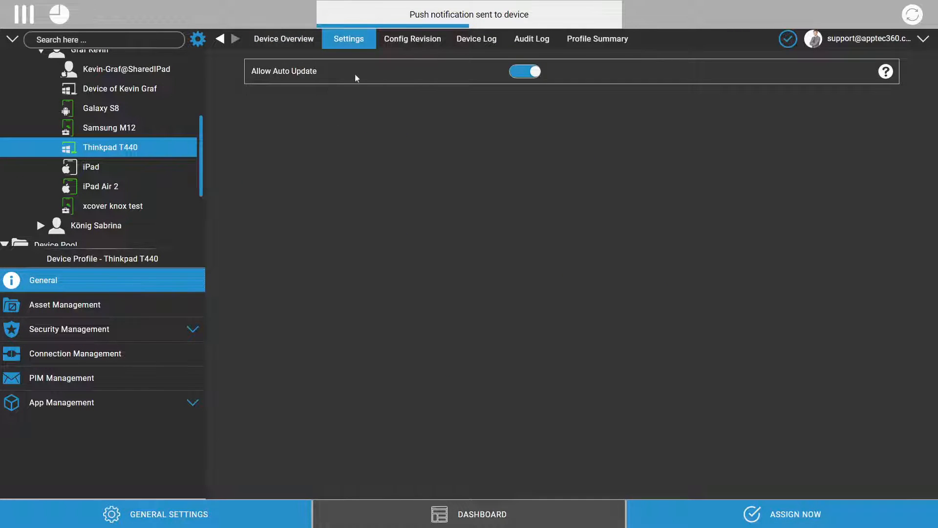
pyautogui.moveTo(358, 79); pyautogui.dragTo(236, 95)
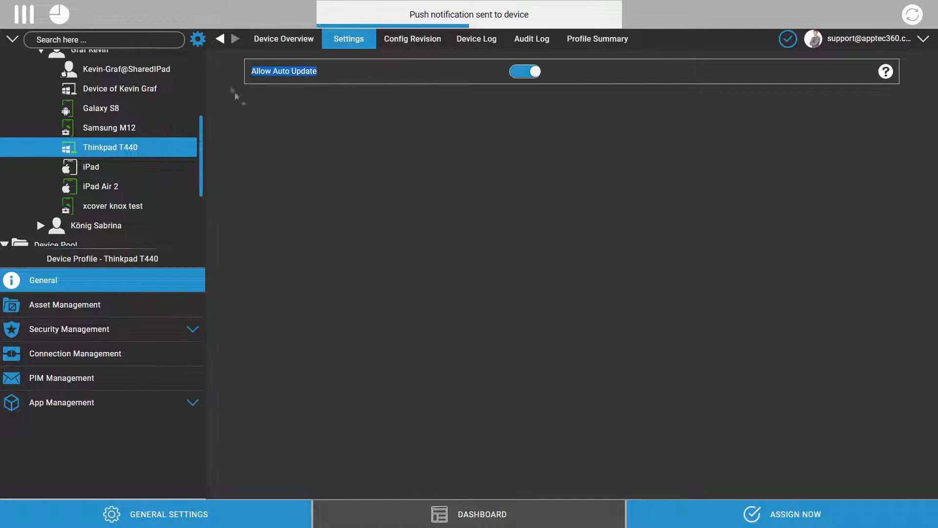
pyautogui.click(350, 87)
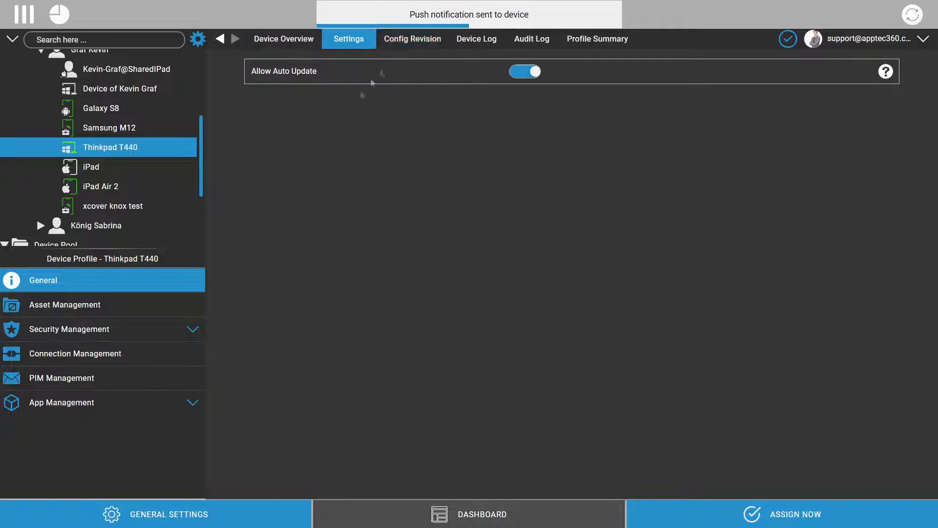
pyautogui.click(119, 309)
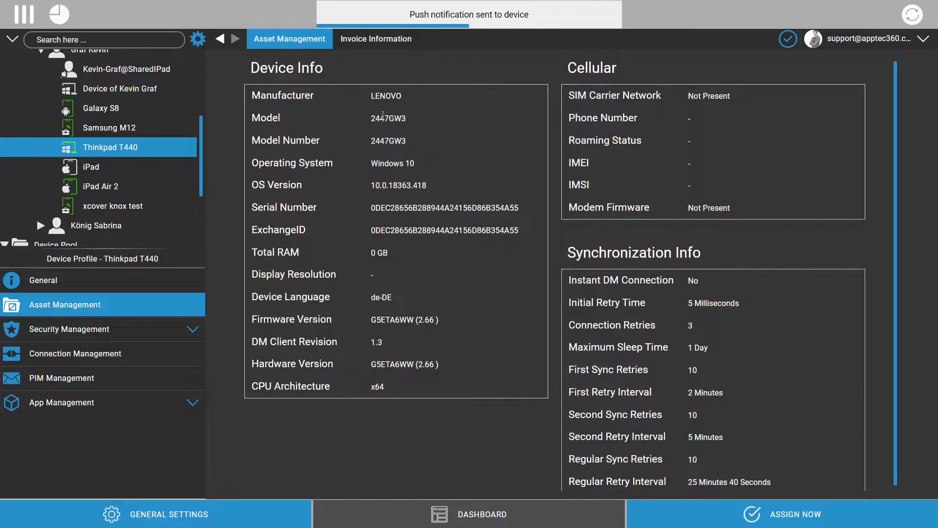
# - Unlock the Thinkpad T440's anti-theft GPS information by entering the password
pyautogui.click(59, 329)
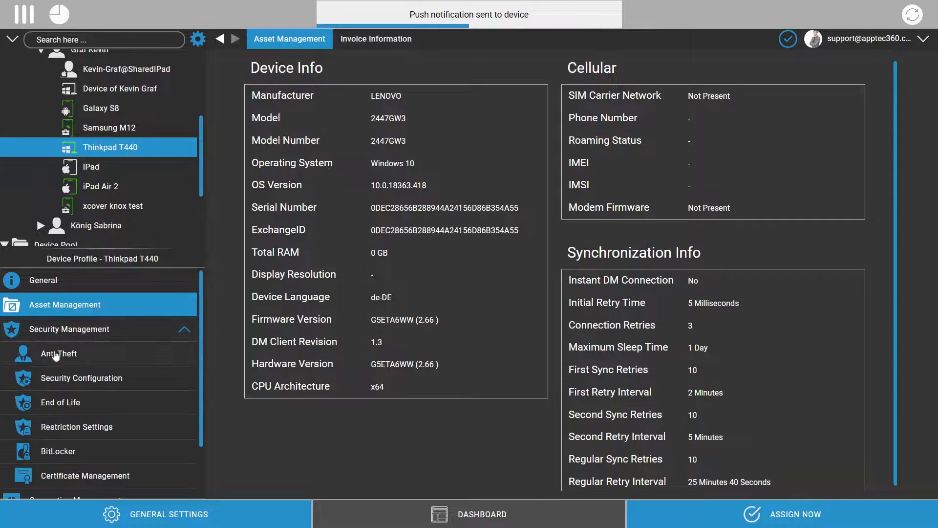
pyautogui.click(56, 356)
pyautogui.click(483, 128)
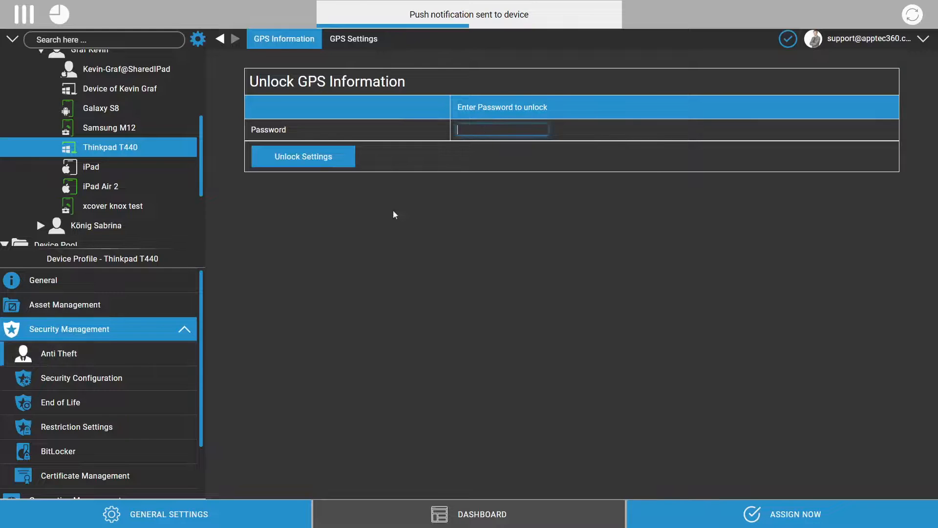
pyautogui.write('****')
pyautogui.click(347, 164)
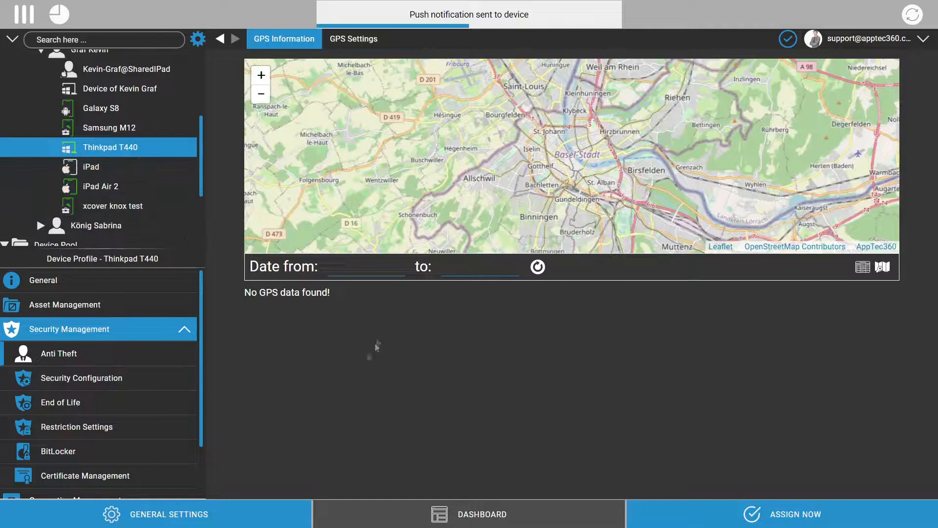
# - Activate the Thinkpad T440's GPS settings section and check the available tracking intervals
pyautogui.click(353, 39)
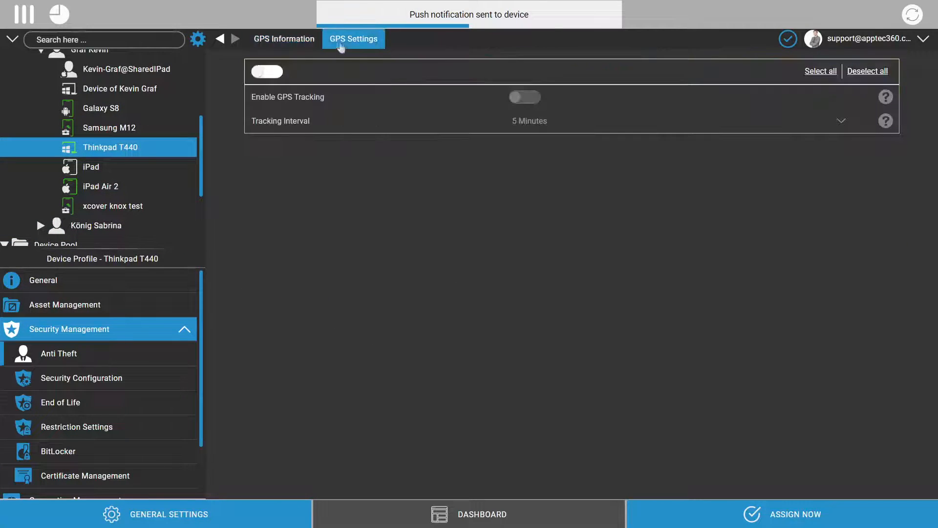
pyautogui.click(266, 72)
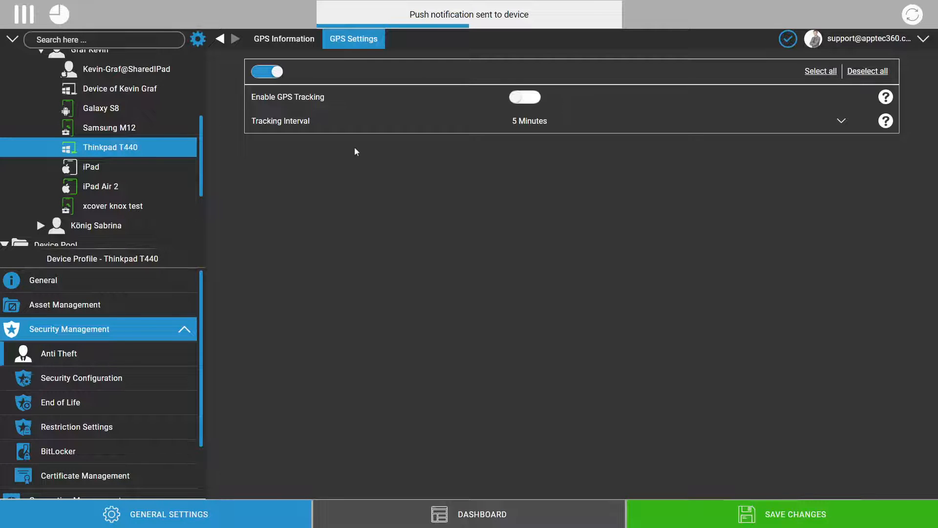
pyautogui.click(555, 126)
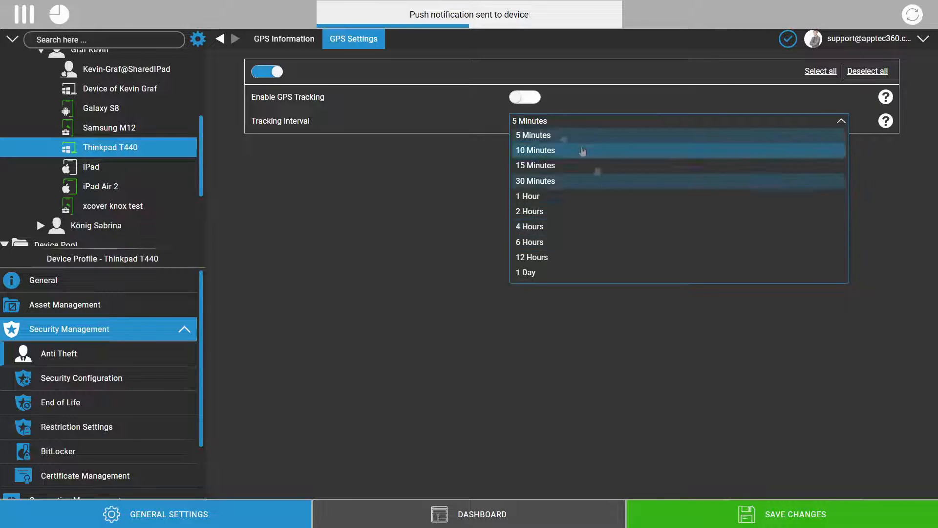
pyautogui.click(560, 122)
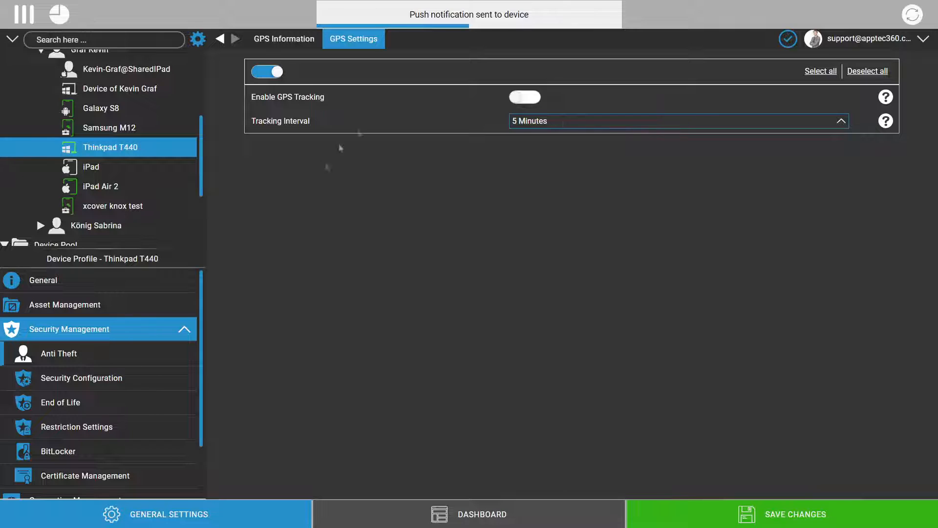
# - Activate the antivirus settings in the Thinkpad T440's security configuration and review the scan types, file scanning, exclusion, extra and malware handling options
pyautogui.click(70, 380)
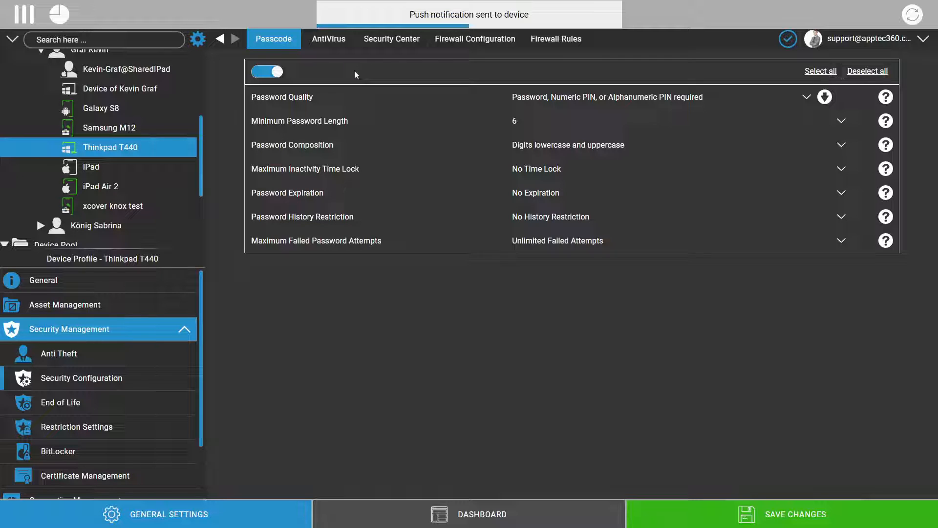
pyautogui.click(333, 45)
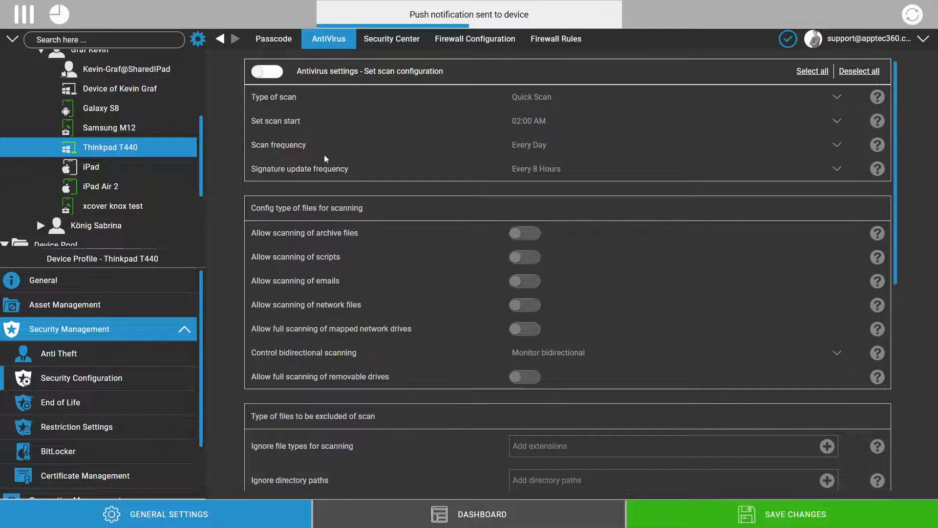
pyautogui.click(272, 71)
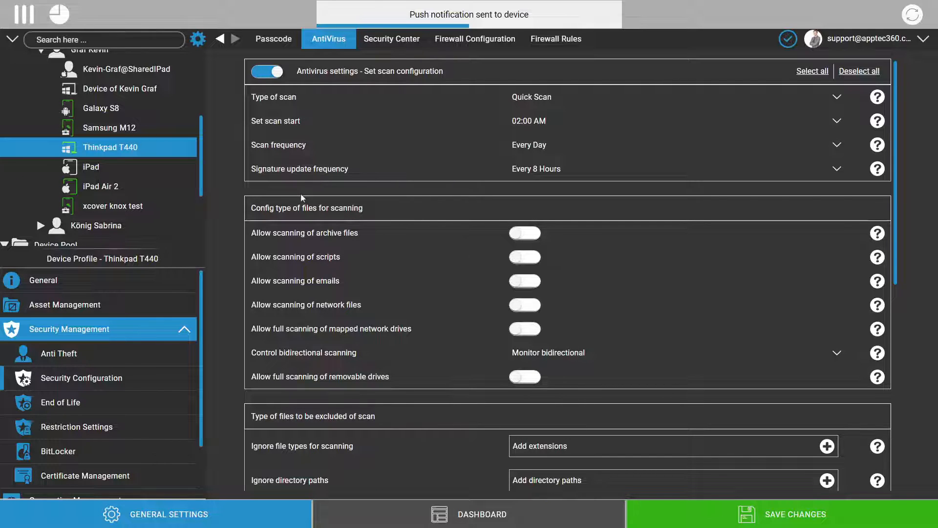
pyautogui.scroll(-7, 301, 196)
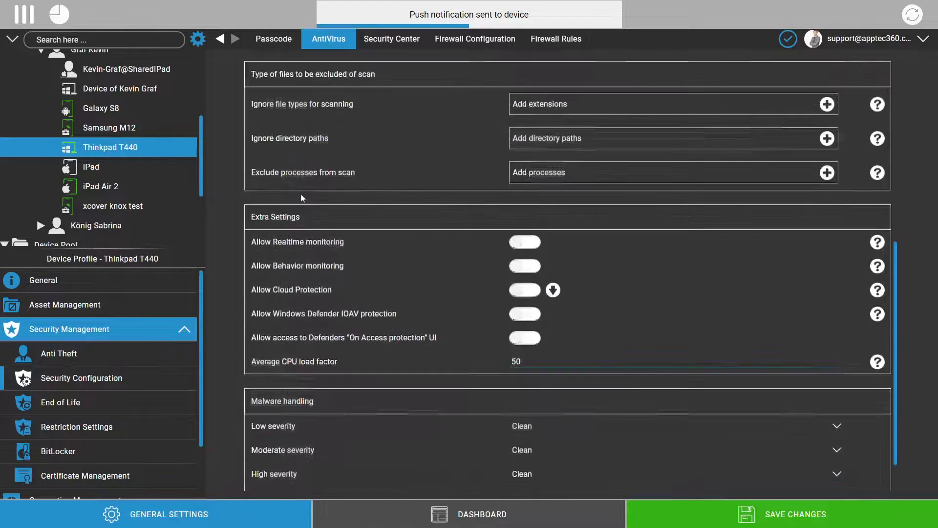
pyautogui.scroll(7, 301, 196)
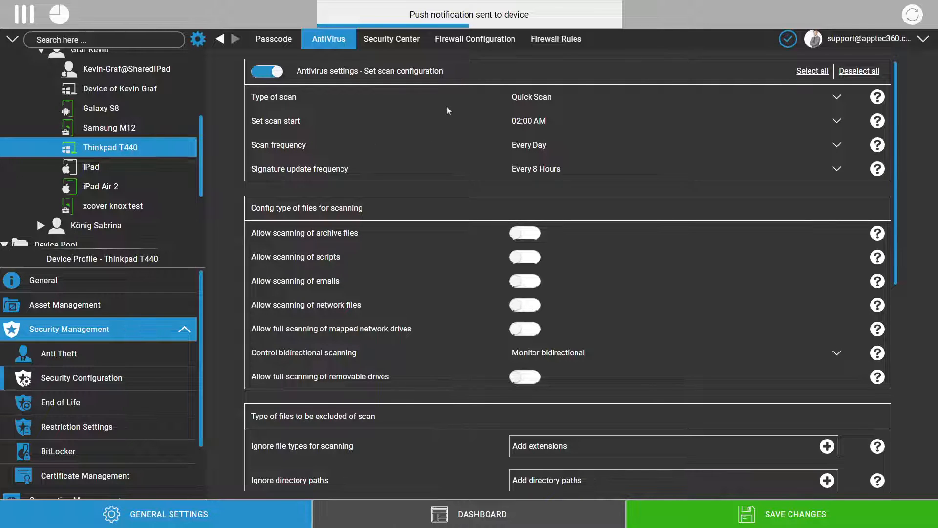
pyautogui.click(524, 100)
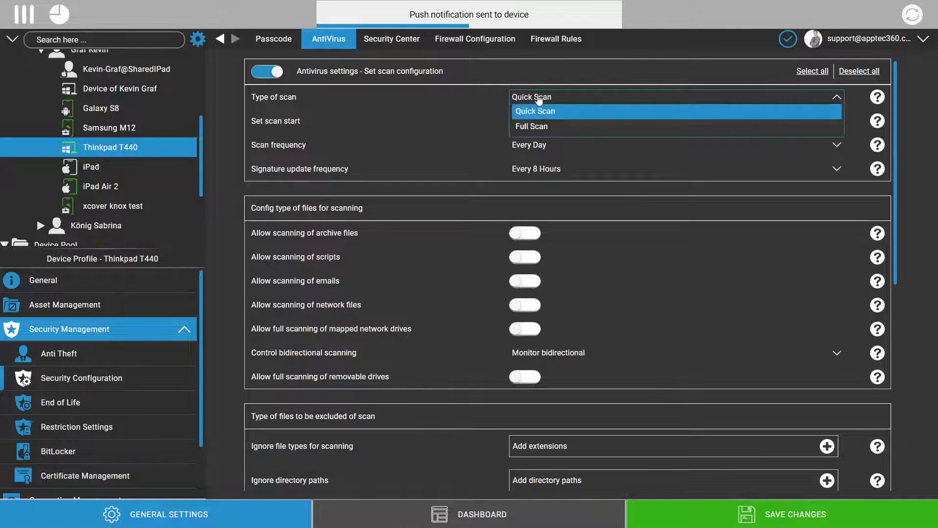
pyautogui.scroll(-2, 403, 236)
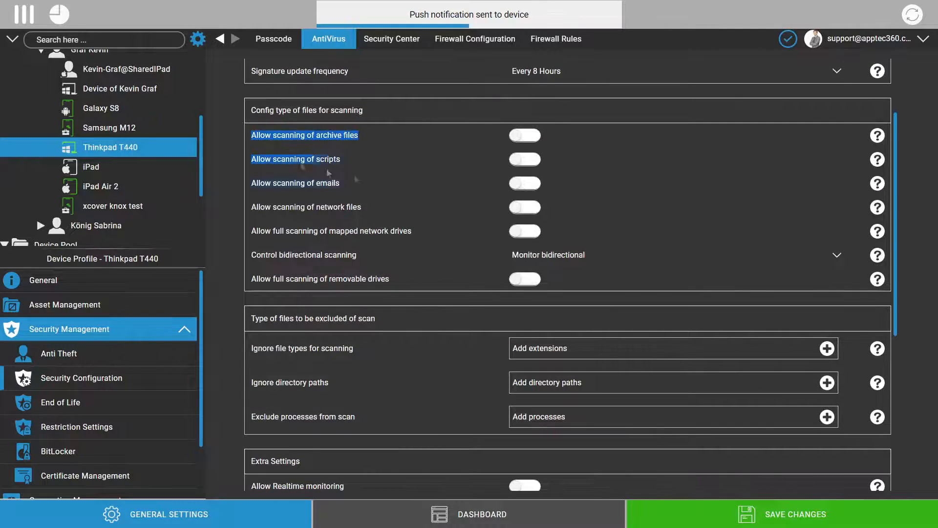
pyautogui.scroll(-1, 389, 318)
pyautogui.scroll(-3, 400, 371)
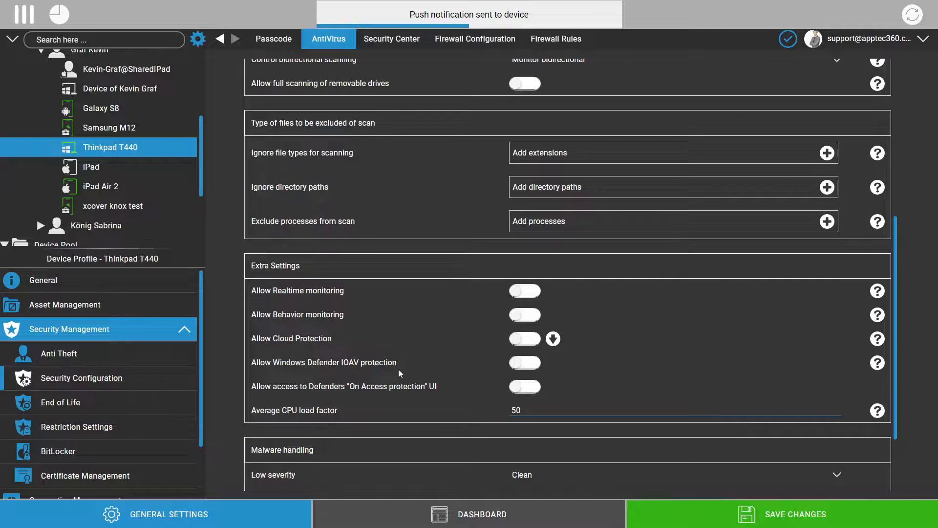
pyautogui.scroll(-2, 400, 373)
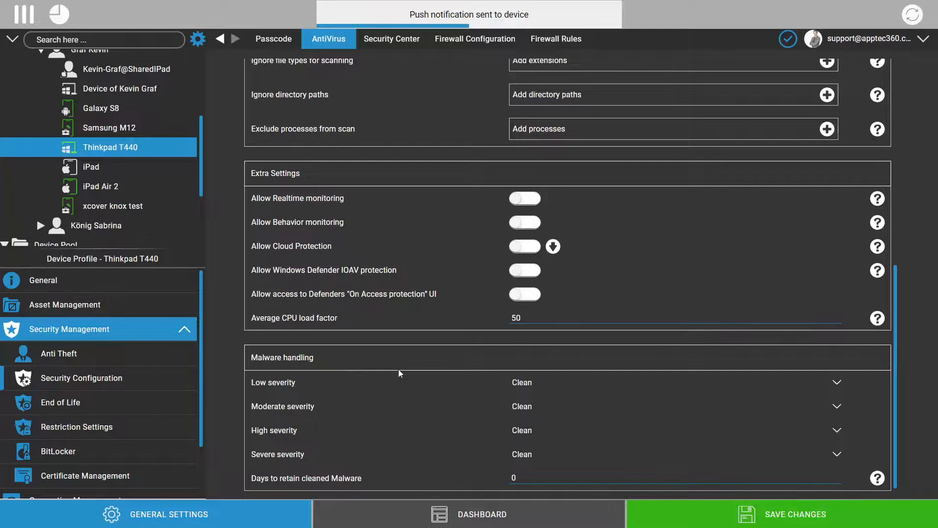
pyautogui.scroll(8, 397, 369)
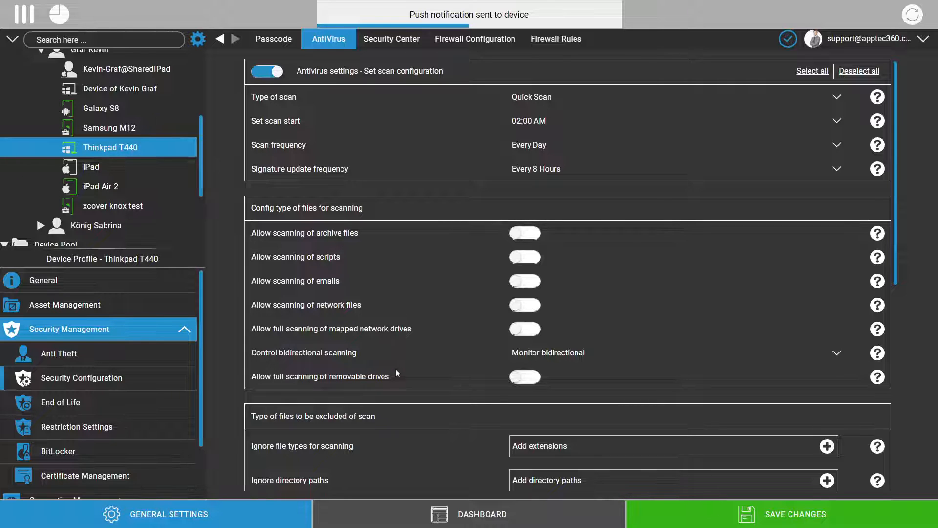
# - Activate the Windows Security Center settings and review the options for disabling UI areas, customized toasts and extra settings
pyautogui.click(394, 43)
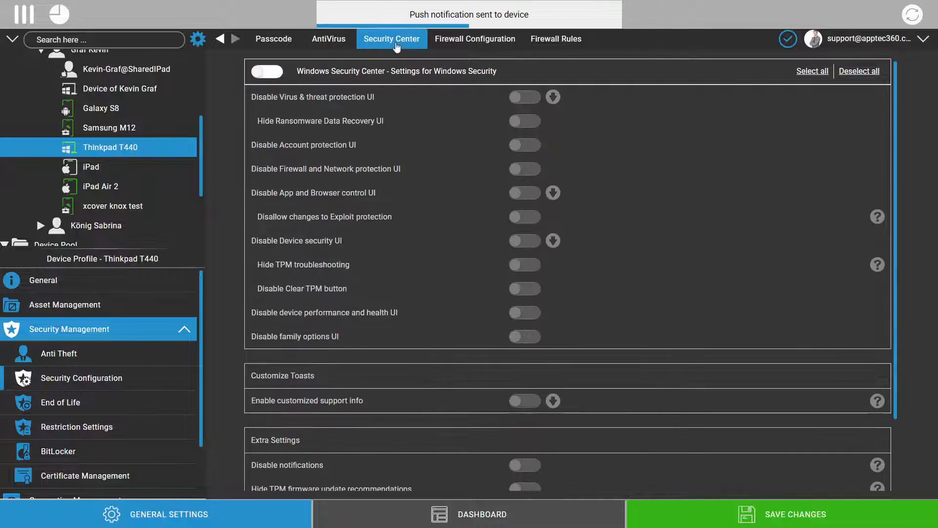
pyautogui.click(266, 71)
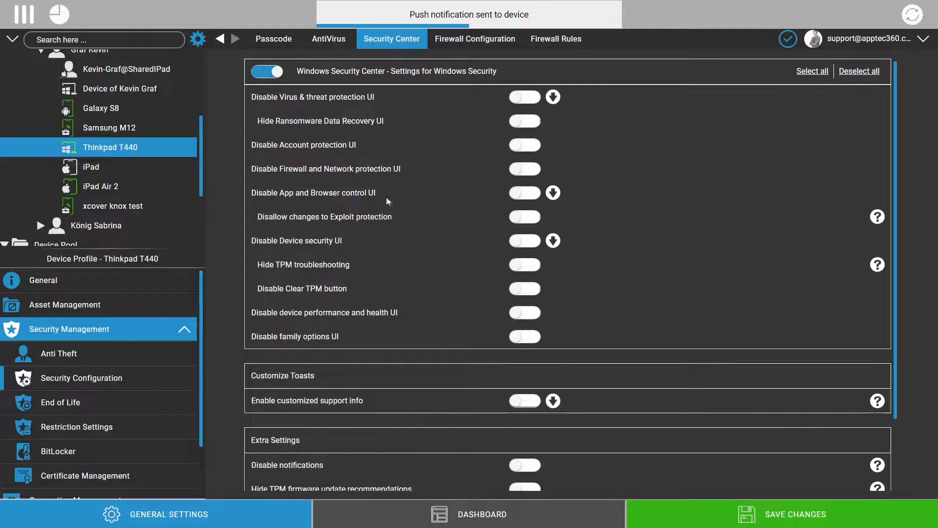
pyautogui.scroll(-3, 395, 204)
pyautogui.scroll(3, 395, 204)
pyautogui.scroll(-1, 400, 207)
pyautogui.scroll(1, 393, 208)
pyautogui.scroll(-2, 394, 269)
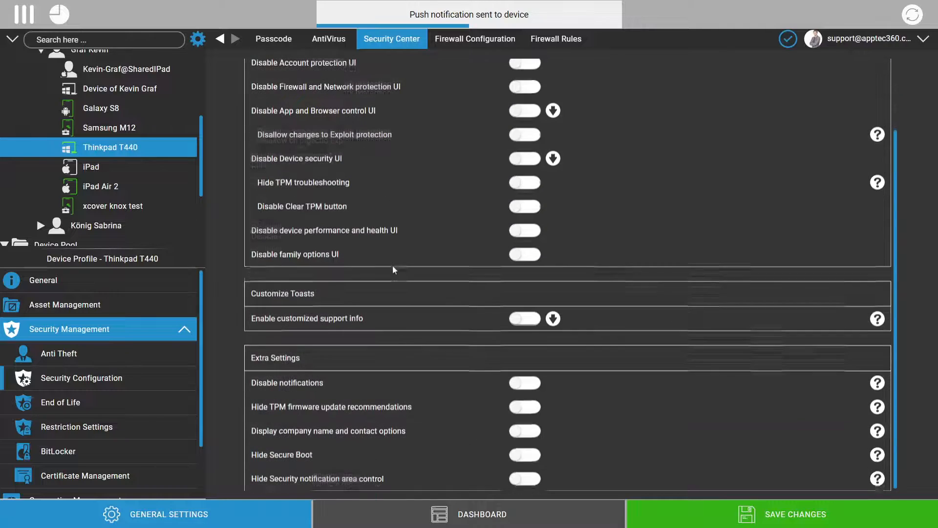
pyautogui.scroll(2, 391, 262)
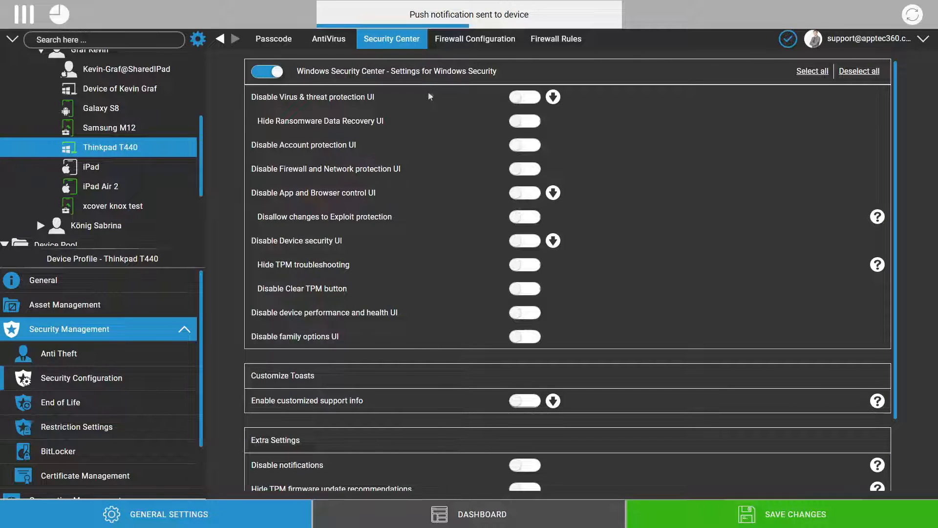
# - Activate the firewall configuration's global settings, and review the options available for defining firewall rules
pyautogui.click(466, 44)
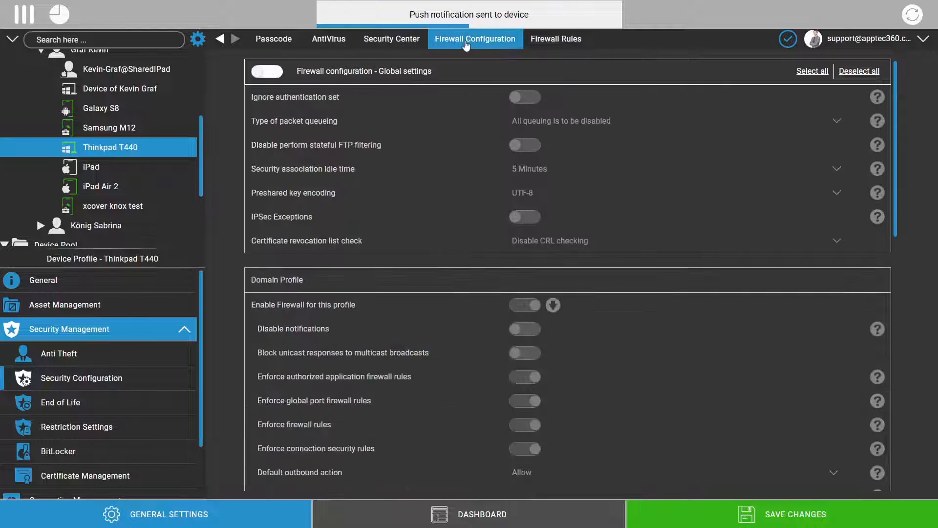
pyautogui.click(264, 72)
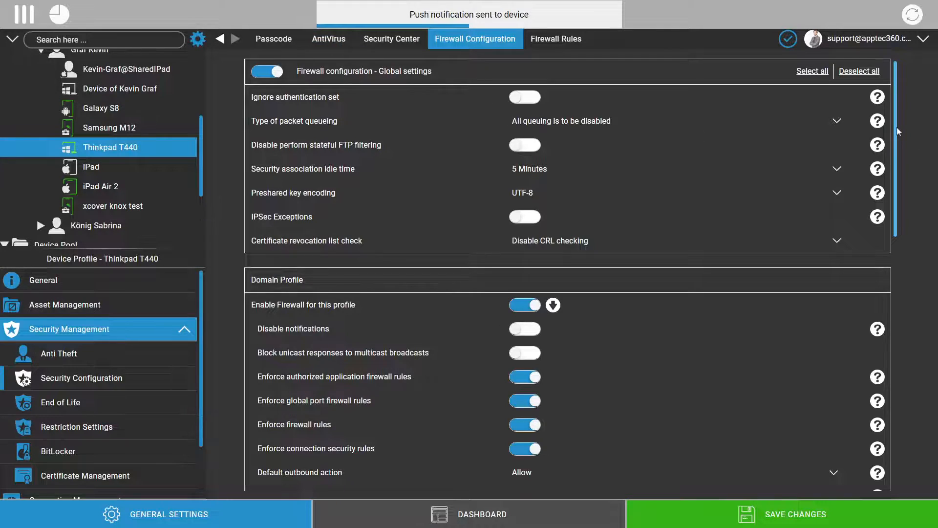
pyautogui.moveTo(898, 131)
pyautogui.mouseDown()
pyautogui.moveTo(936, 276)
pyautogui.moveTo(913, 396)
pyautogui.moveTo(906, 117)
pyautogui.mouseUp()
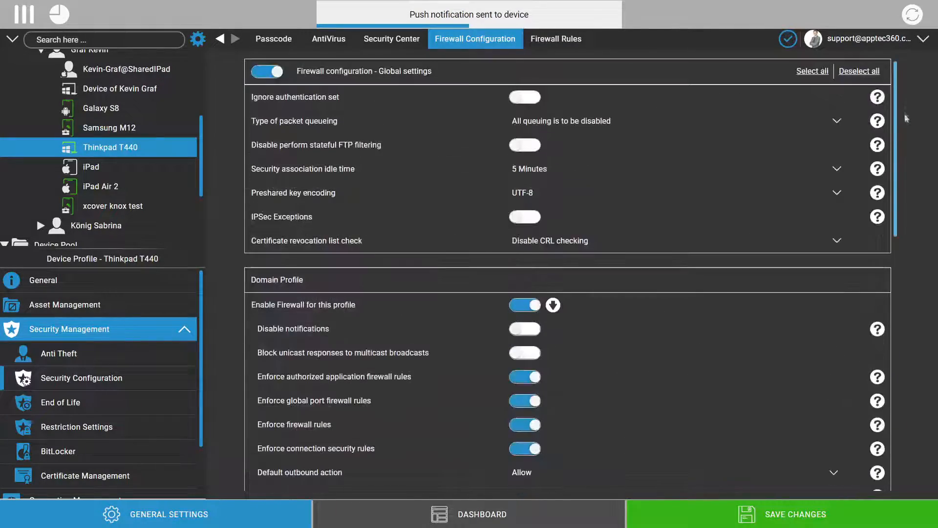
pyautogui.click(582, 39)
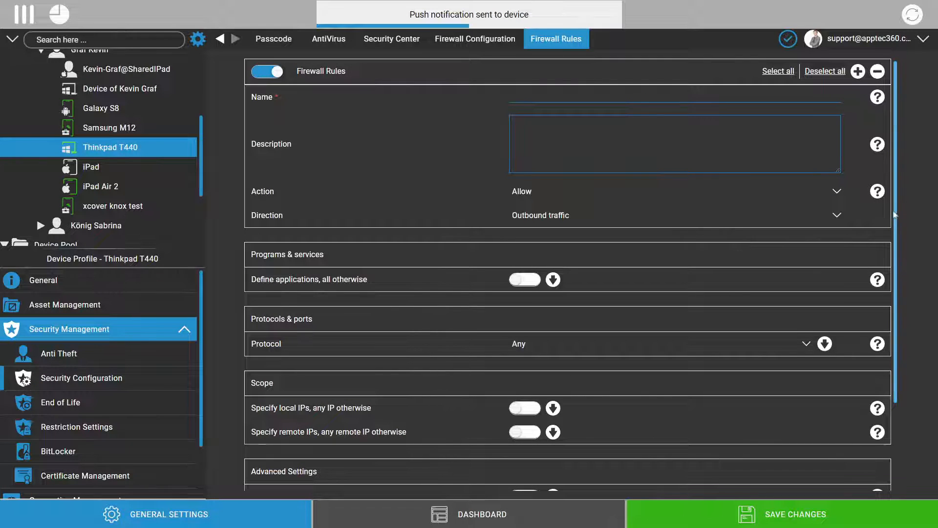
pyautogui.moveTo(897, 215)
pyautogui.mouseDown()
pyautogui.moveTo(900, 325)
pyautogui.moveTo(893, 214)
pyautogui.mouseUp()
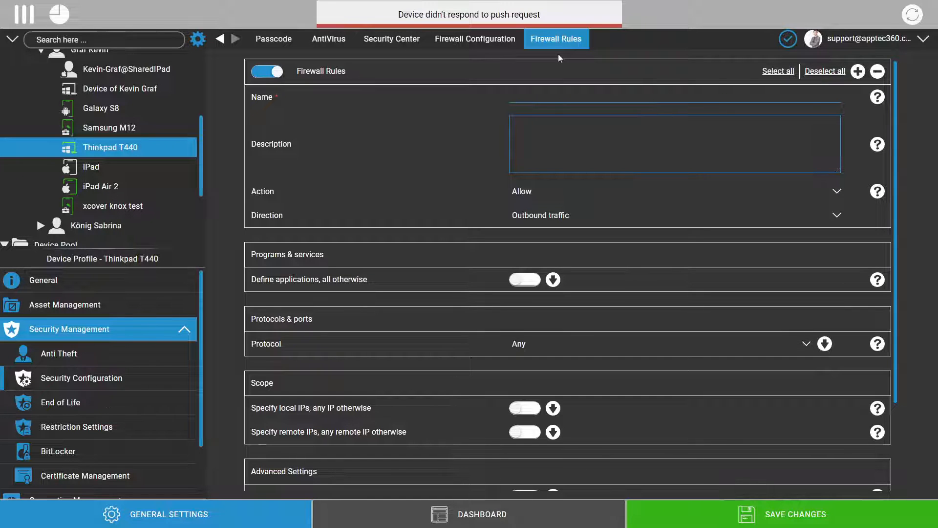
pyautogui.scroll(-2, 779, 199)
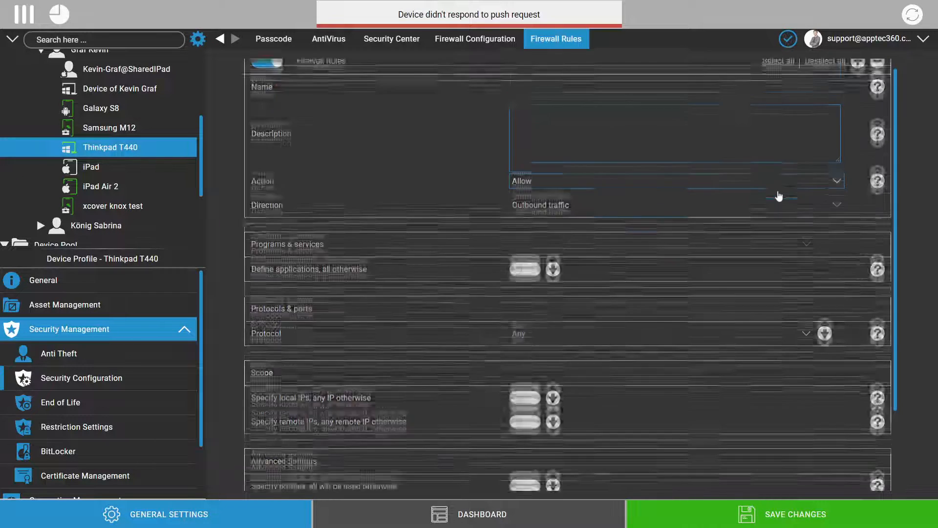
# - Activate the device functionality restrictions in the Thinkpad T440's restriction settings and review the listed permissions
pyautogui.click(99, 426)
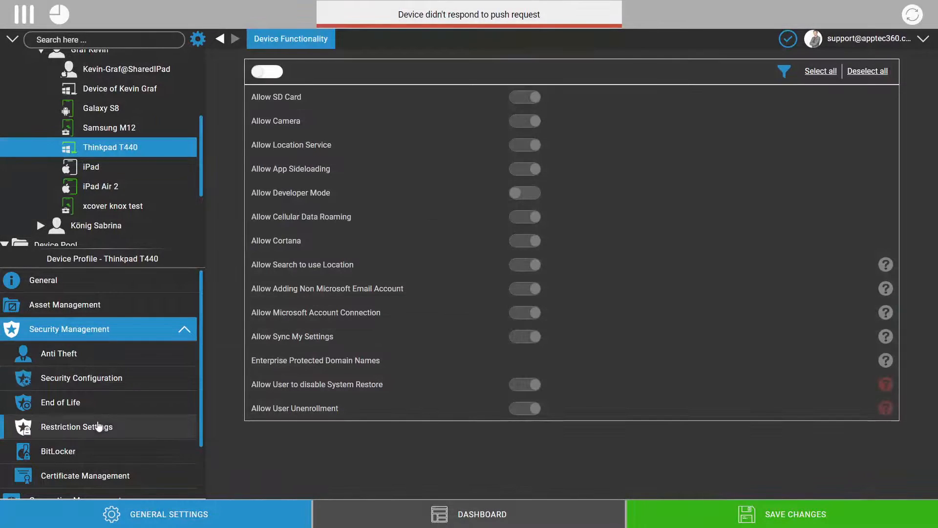
pyautogui.click(272, 71)
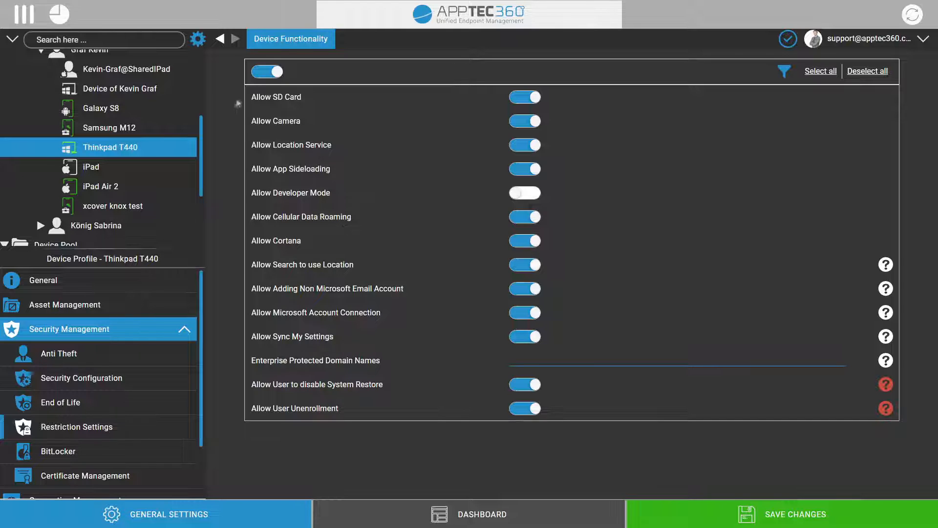
pyautogui.moveTo(244, 93); pyautogui.dragTo(399, 400)
pyautogui.click(416, 292)
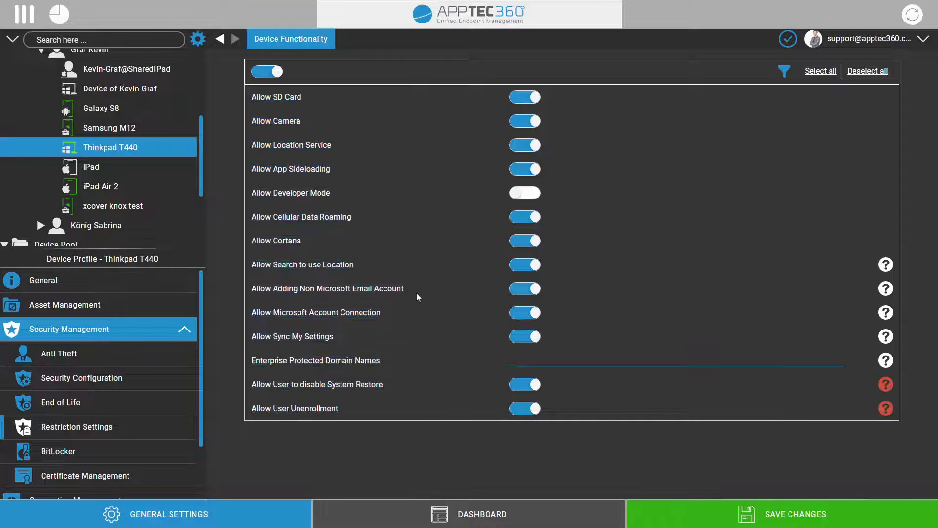
# - Activate the BitLocker configuration's general settings for the Thinkpad T440 and require device encryption
pyautogui.click(113, 457)
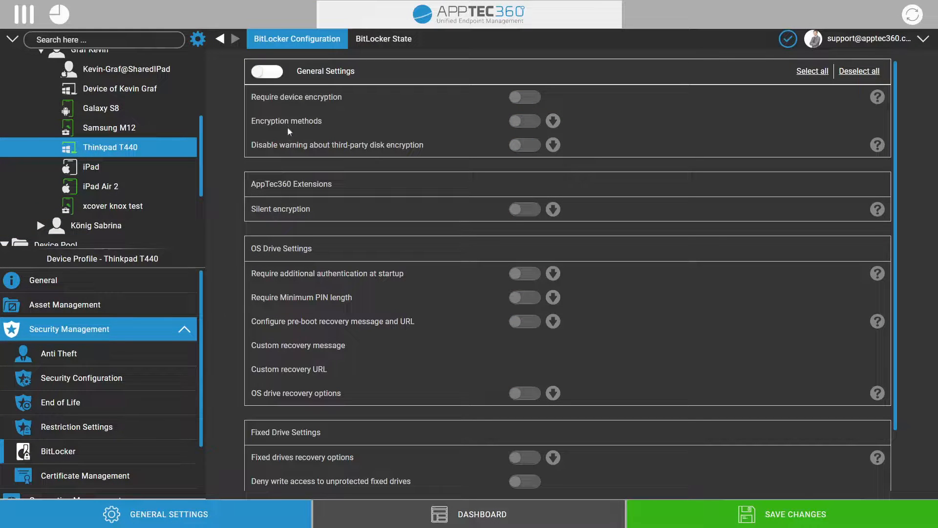
pyautogui.click(276, 73)
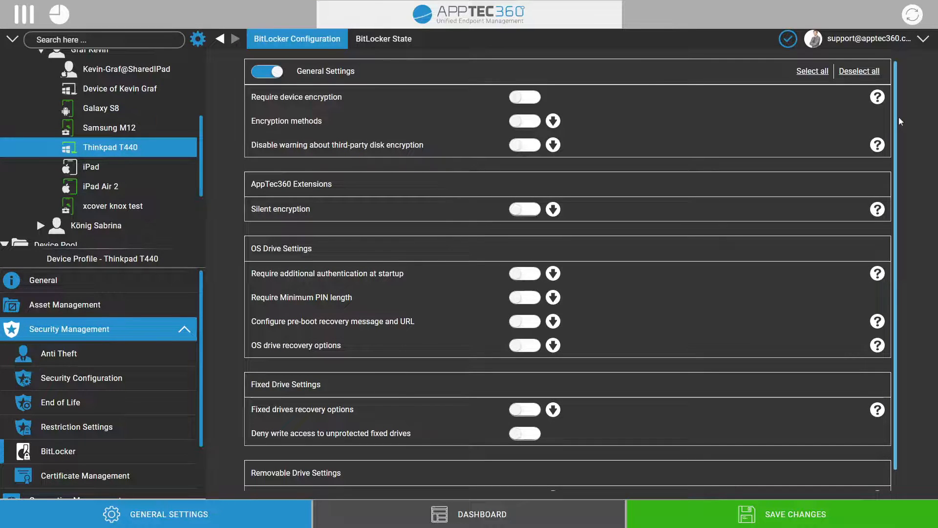
pyautogui.moveTo(899, 117); pyautogui.dragTo(916, 92)
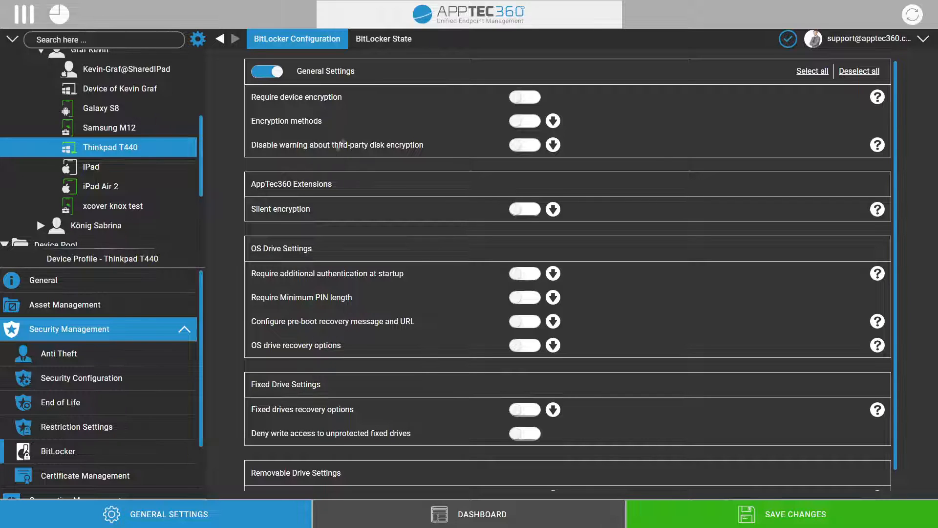
pyautogui.click(524, 98)
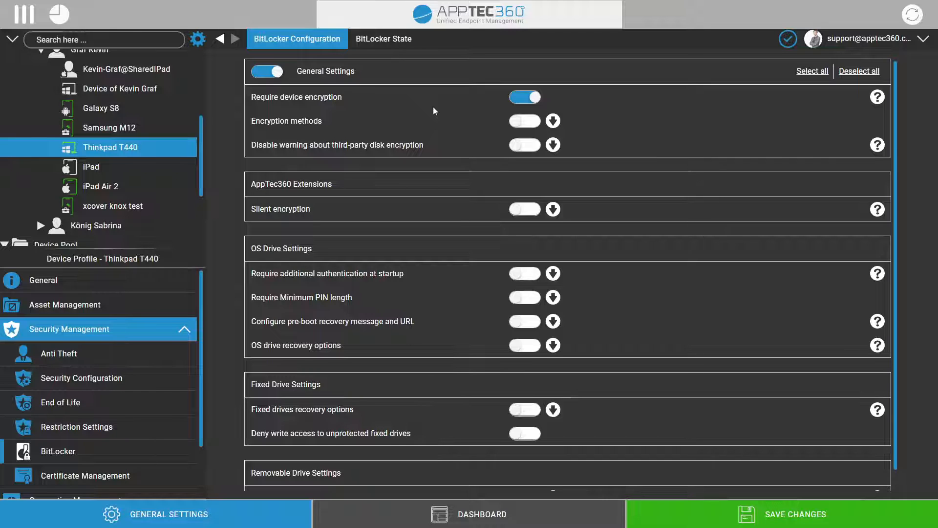
# - Enable silent encryption under the AppTec360 extensions and review the OS, fixed and removable drive settings
pyautogui.click(524, 214)
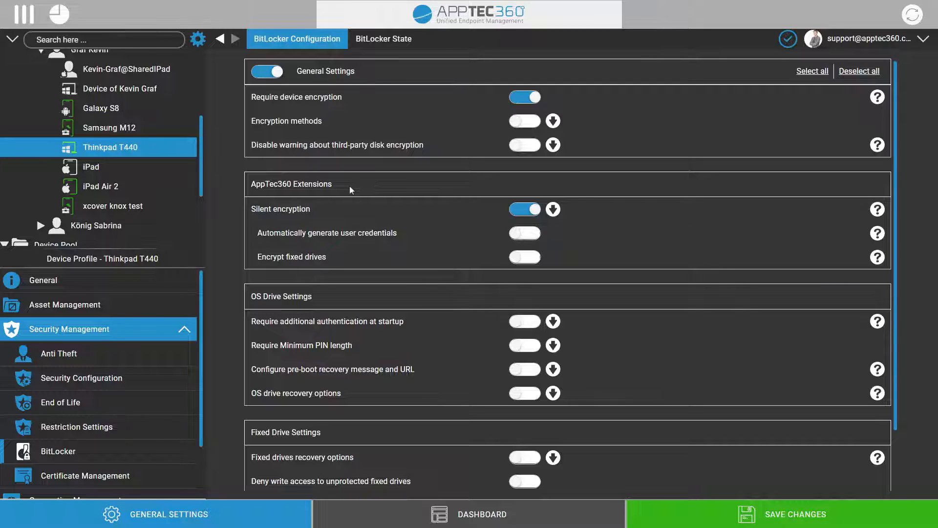
pyautogui.click(535, 211)
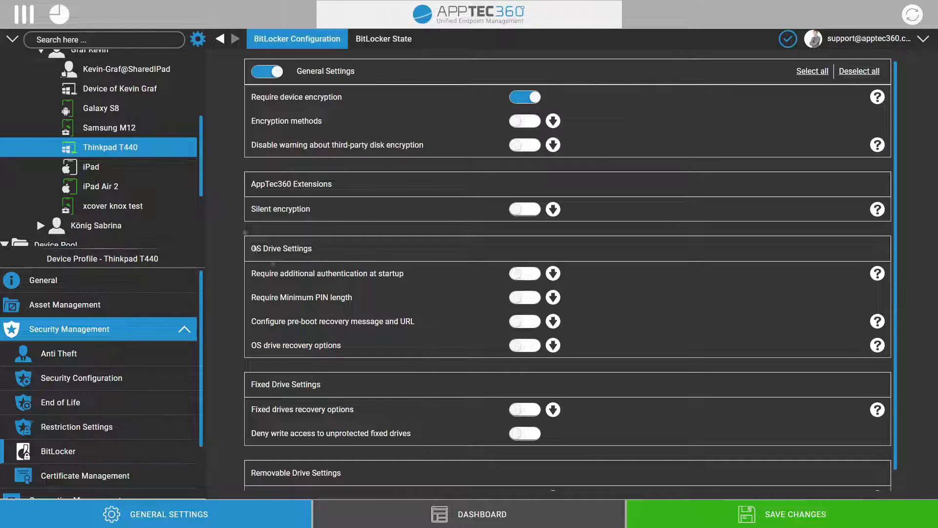
pyautogui.click(525, 210)
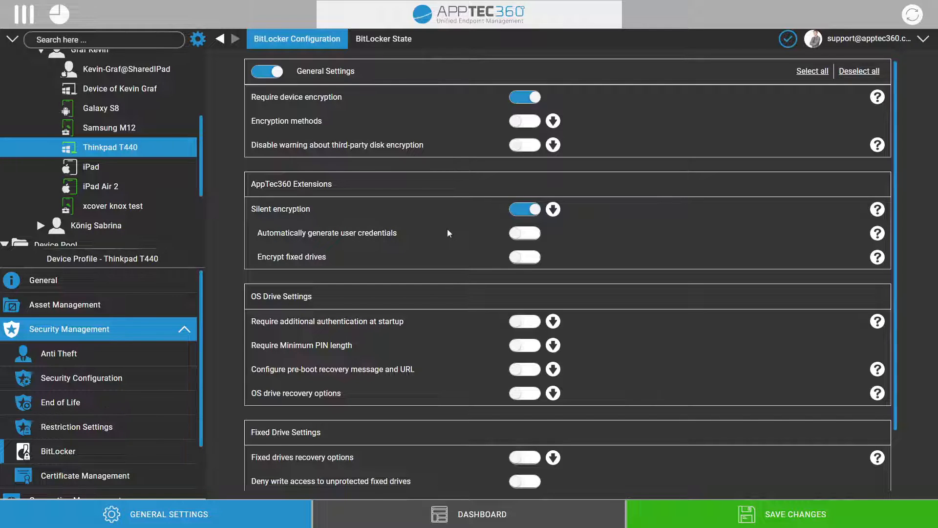
pyautogui.scroll(-1, 448, 232)
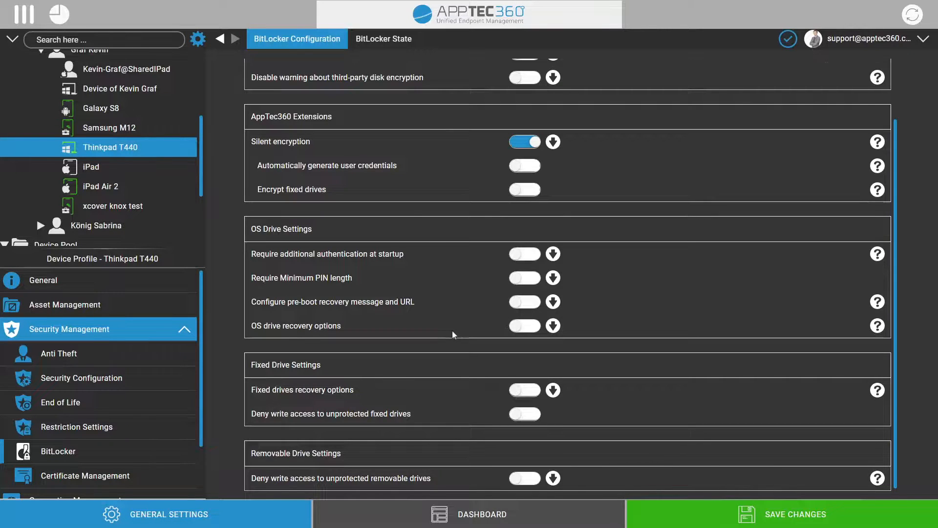
pyautogui.scroll(2, 452, 330)
pyautogui.scroll(-2, 452, 334)
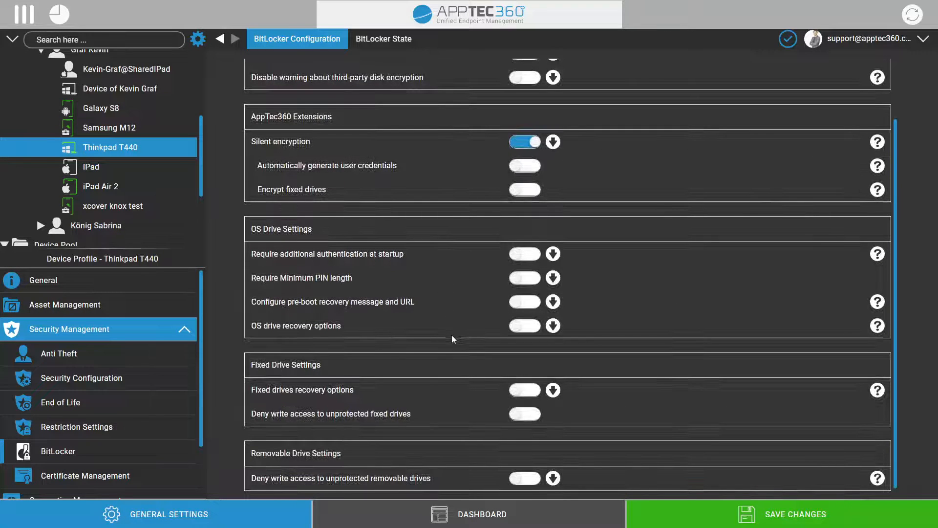
pyautogui.scroll(2, 453, 339)
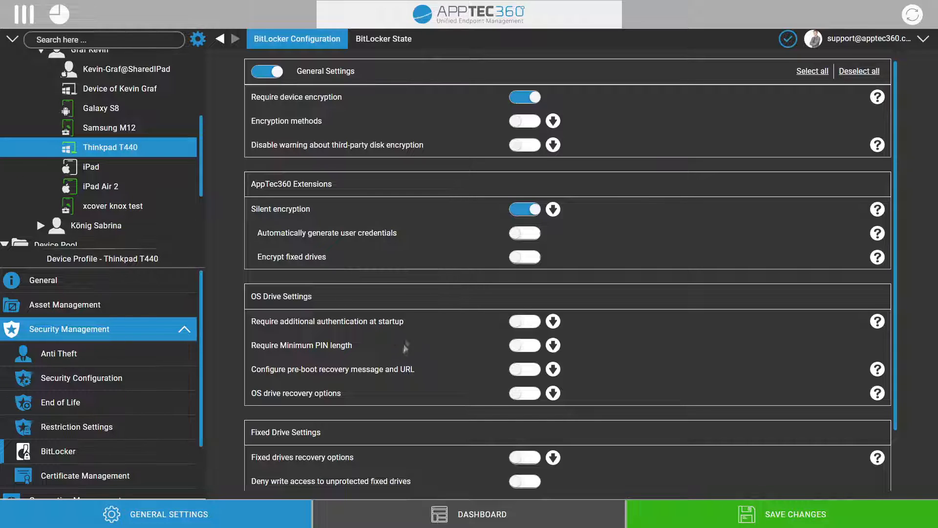
# - Check the BitLocker state of the C OS drive, including its encryption status and encrypted percentage fields
pyautogui.click(386, 41)
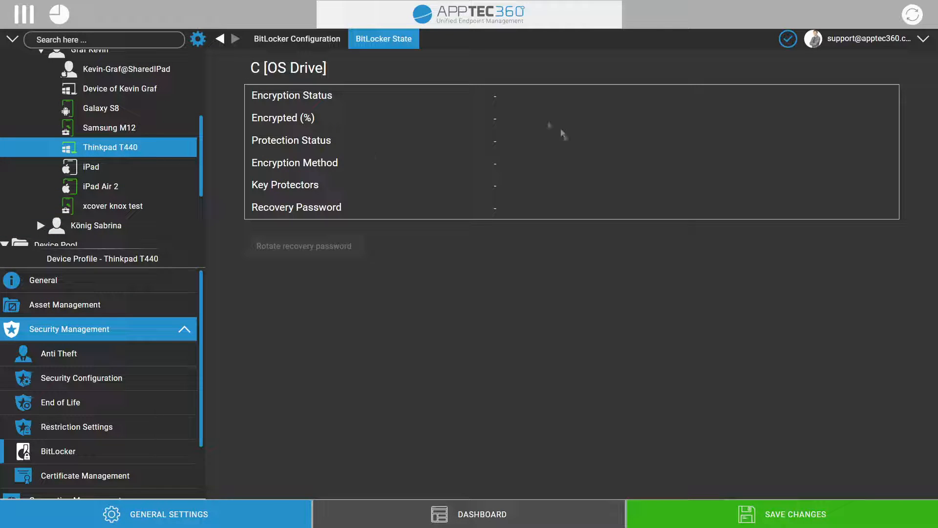
pyautogui.moveTo(236, 63); pyautogui.dragTo(514, 225)
pyautogui.moveTo(357, 102); pyautogui.dragTo(237, 94)
pyautogui.moveTo(319, 117); pyautogui.dragTo(212, 115)
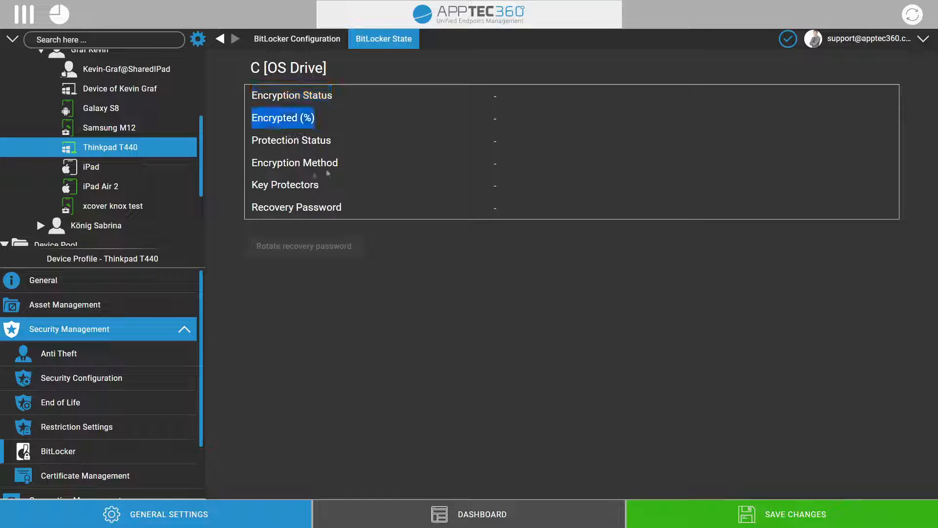
# - Examine the Recovery Password field in the BitLocker state of the C OS drive
pyautogui.click(341, 219)
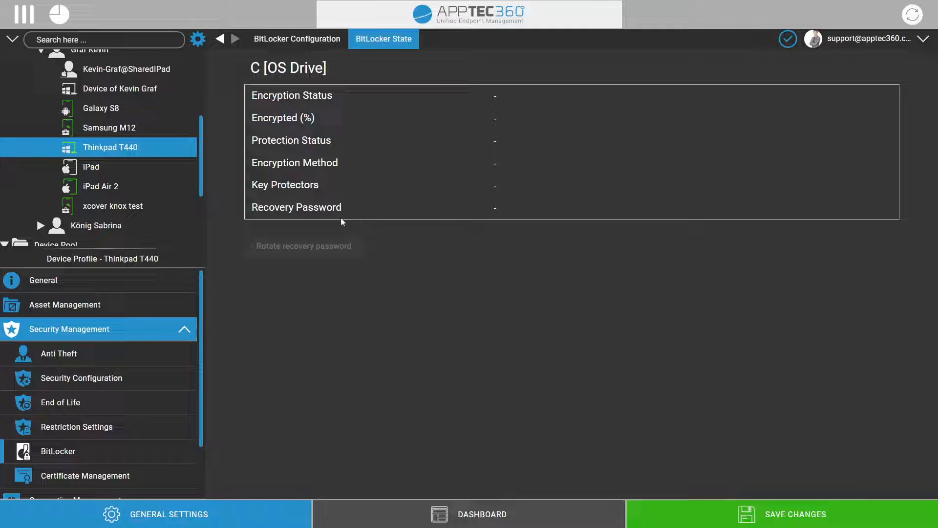
pyautogui.moveTo(370, 214); pyautogui.dragTo(246, 206)
pyautogui.click(388, 214)
pyautogui.moveTo(360, 208); pyautogui.dragTo(258, 208)
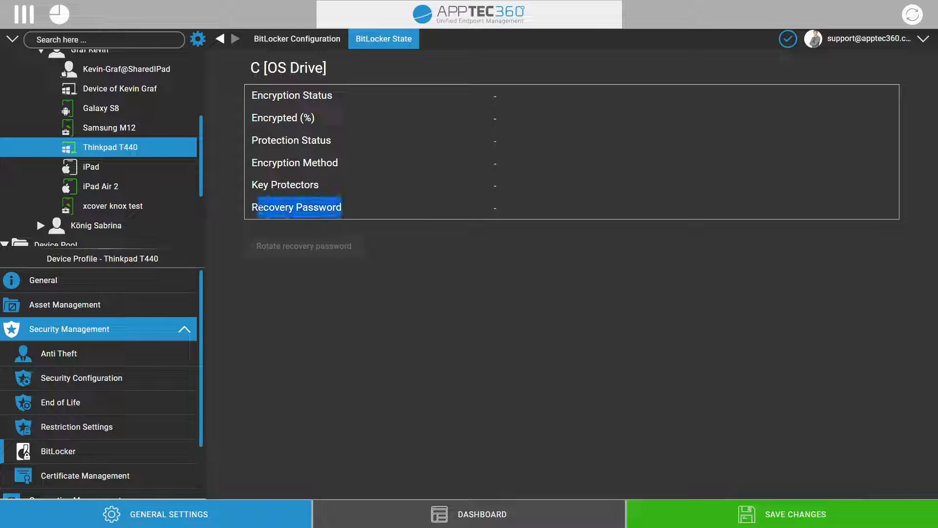
pyautogui.click(420, 210)
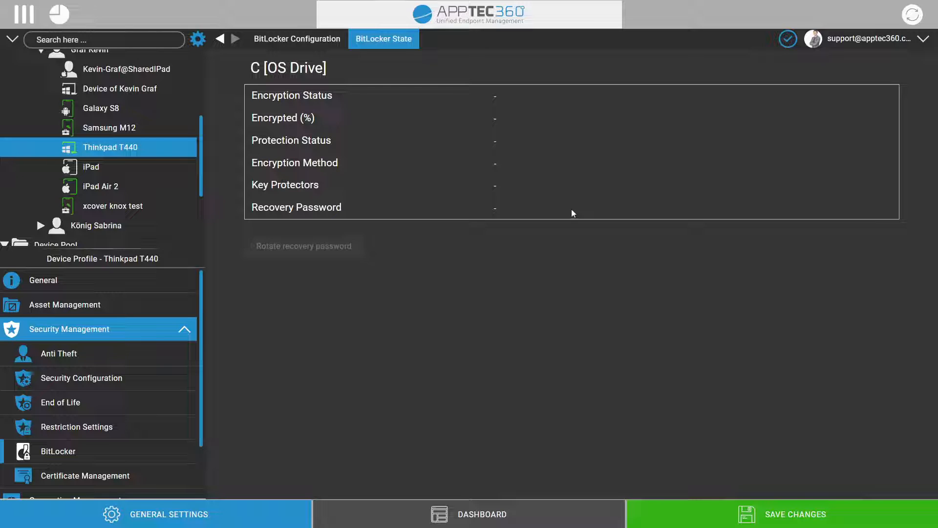
pyautogui.moveTo(572, 210); pyautogui.dragTo(349, 216)
pyautogui.click(349, 216)
pyautogui.moveTo(358, 203); pyautogui.dragTo(251, 209)
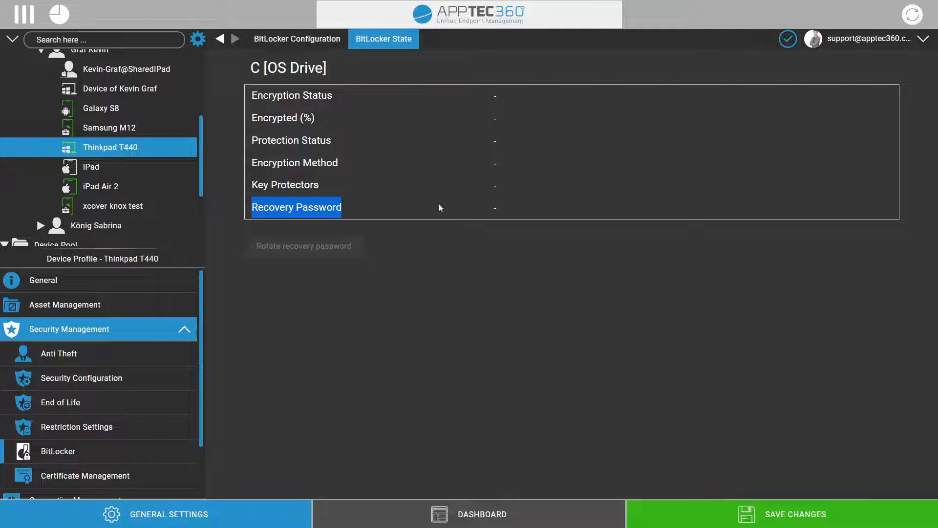
pyautogui.click(561, 212)
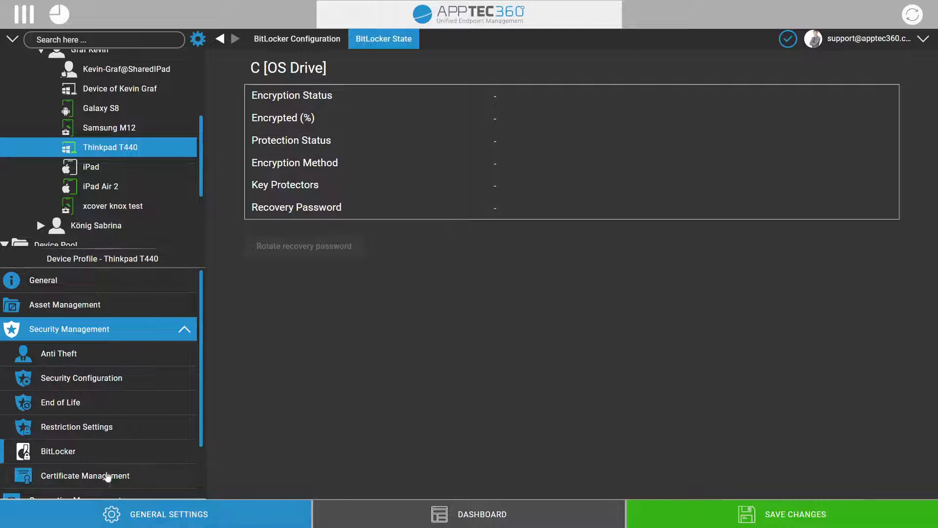
# - Activate the trusted certificate and identity certificate configurations in the Thinkpad T440's certificate management
pyautogui.click(104, 476)
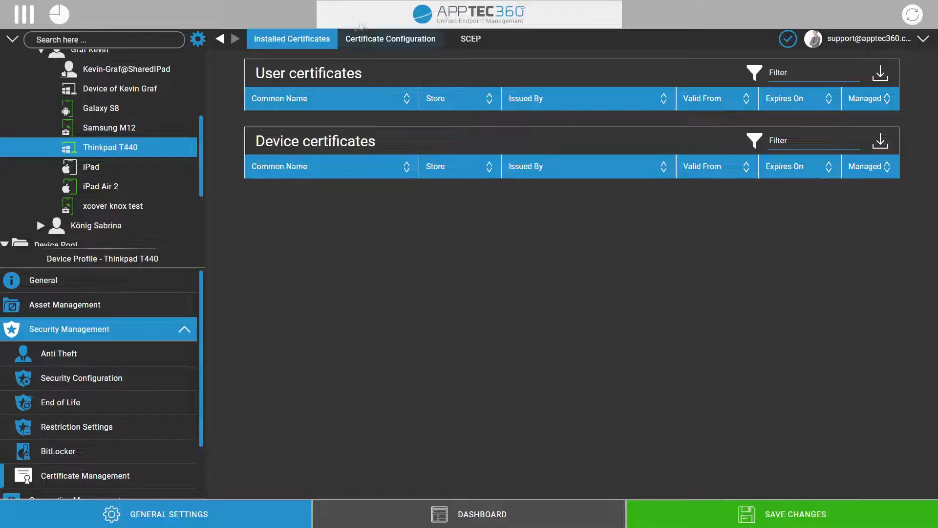
pyautogui.click(371, 38)
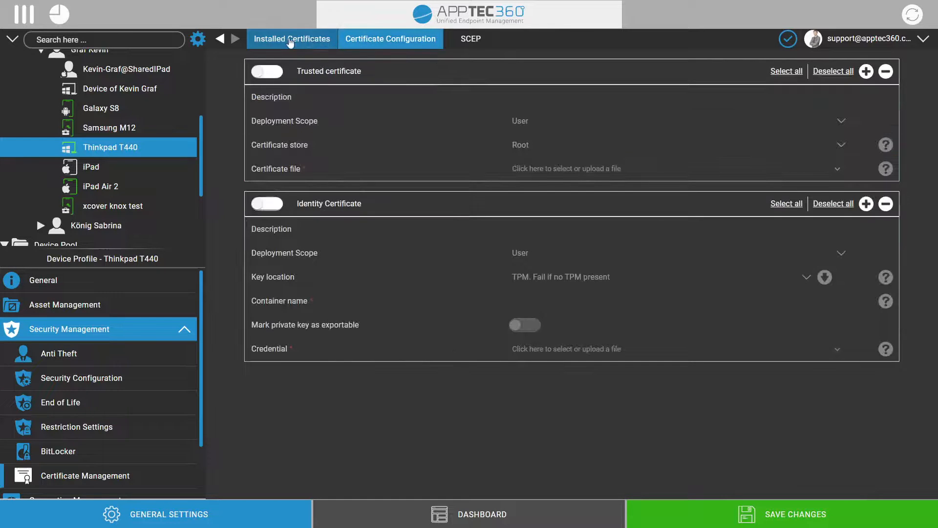
pyautogui.click(269, 72)
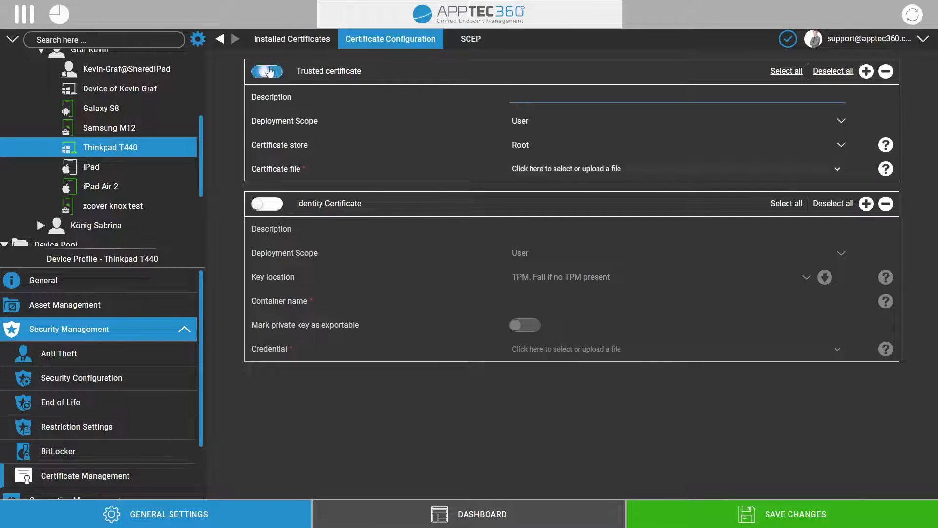
pyautogui.click(274, 204)
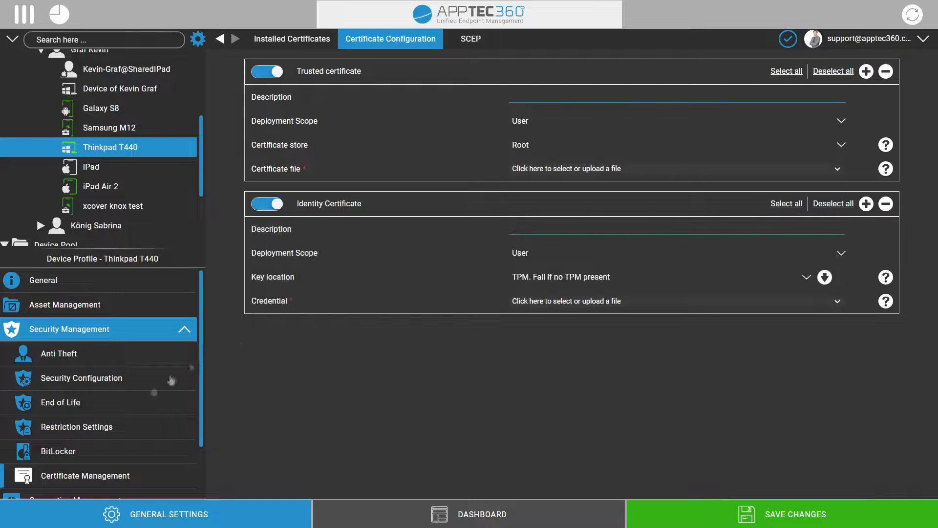
# - Activate the Wi-Fi and VPN configurations in the Thinkpad T440's connection management
pyautogui.scroll(-2, 146, 391)
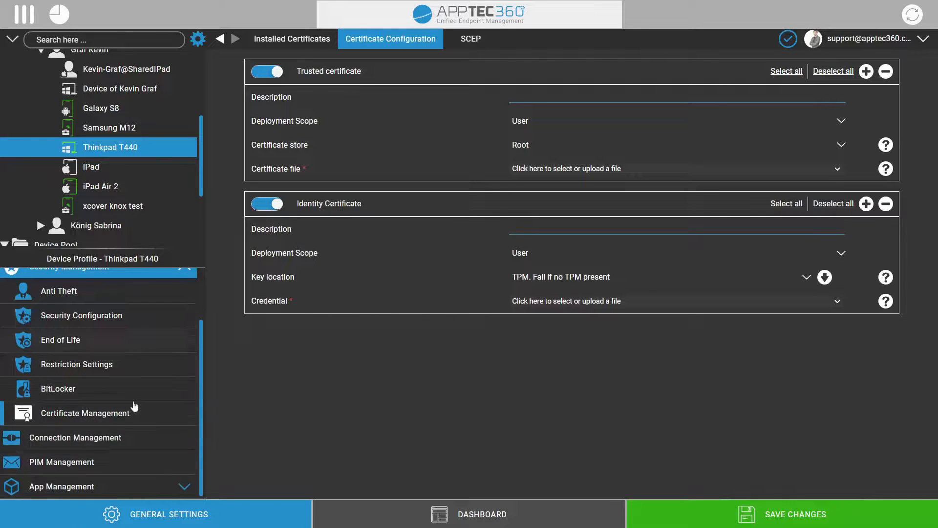
pyautogui.click(97, 440)
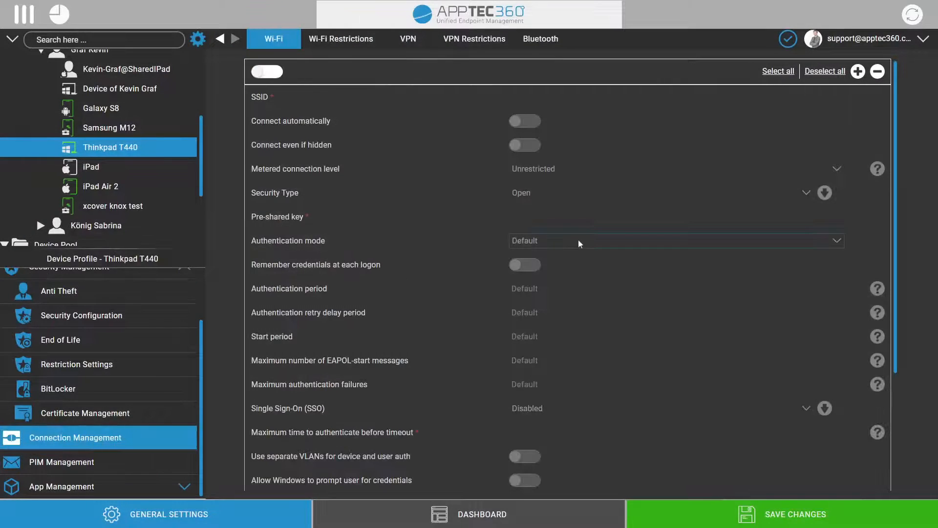
pyautogui.click(268, 73)
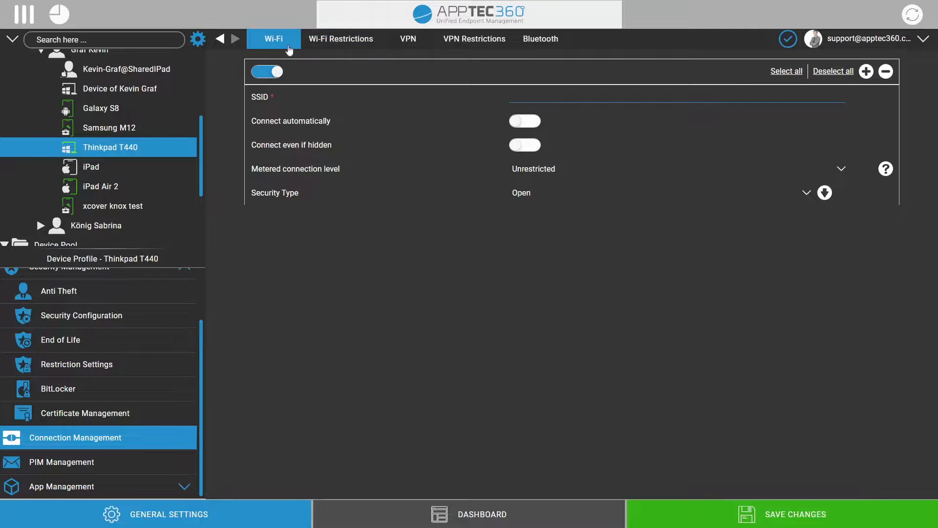
pyautogui.click(409, 40)
pyautogui.click(267, 73)
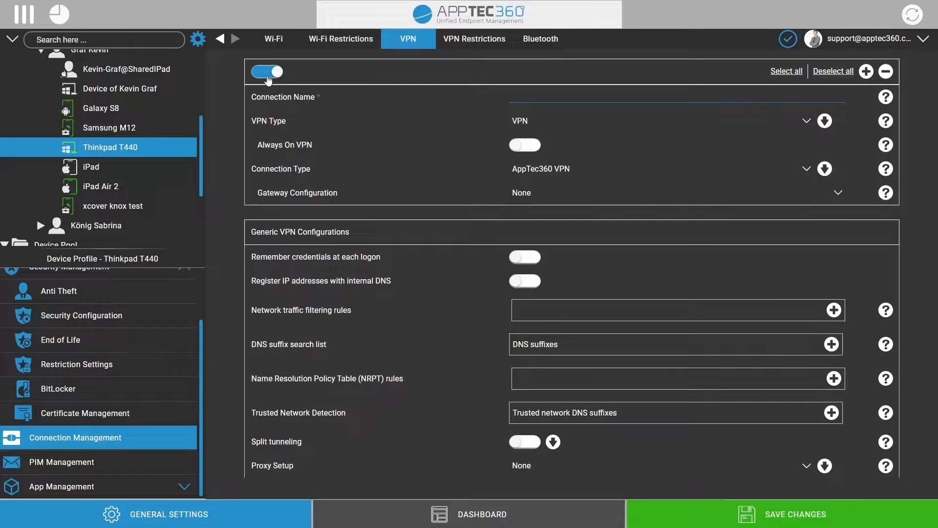
# - Review the Thinkpad T440's Exchange Active Sync settings and its list of installed apps
pyautogui.click(114, 463)
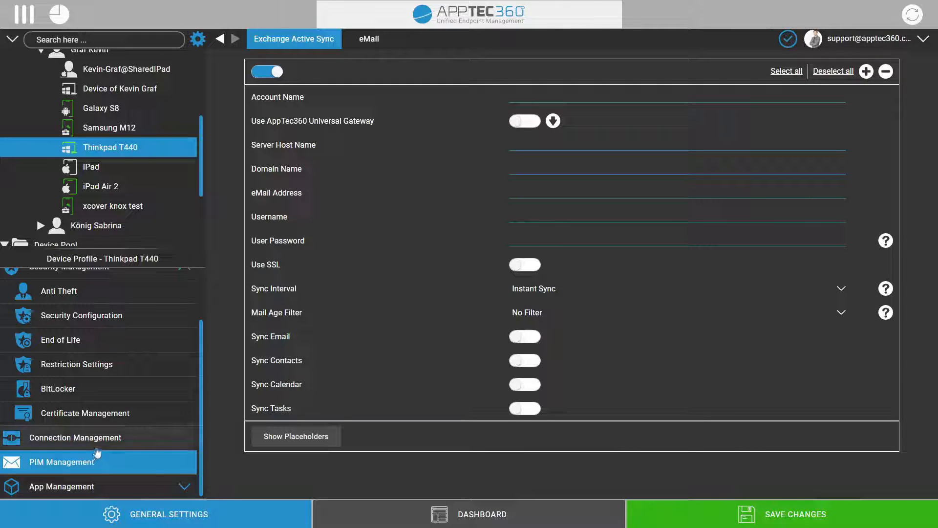
pyautogui.click(88, 485)
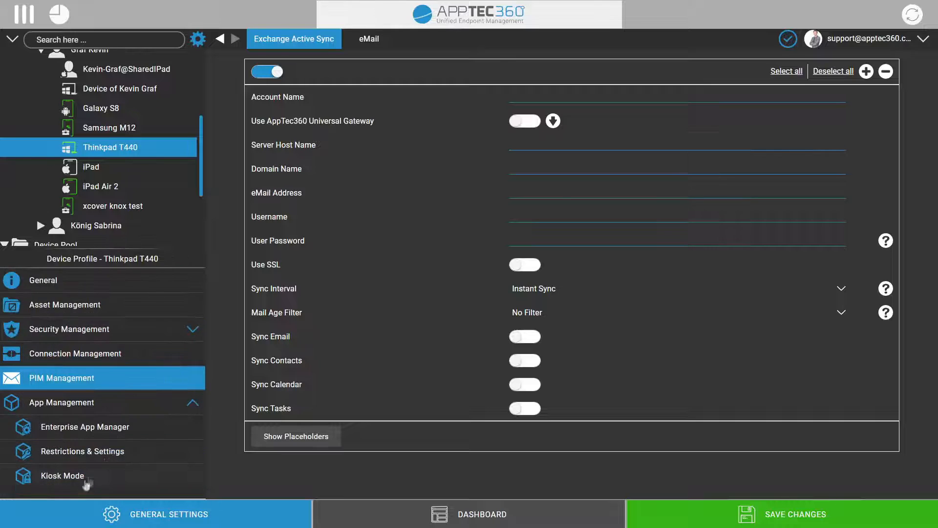
pyautogui.click(112, 428)
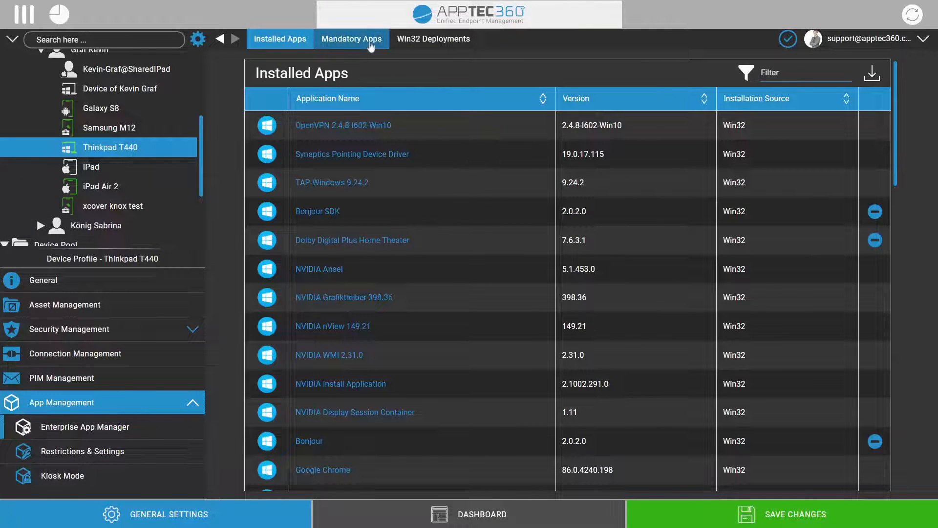
# - Examine the uploaded Windows 10 in-house apps available for mandatory installation, comparing the Test MSI and Test APPX entries, and close the application selection
pyautogui.click(370, 44)
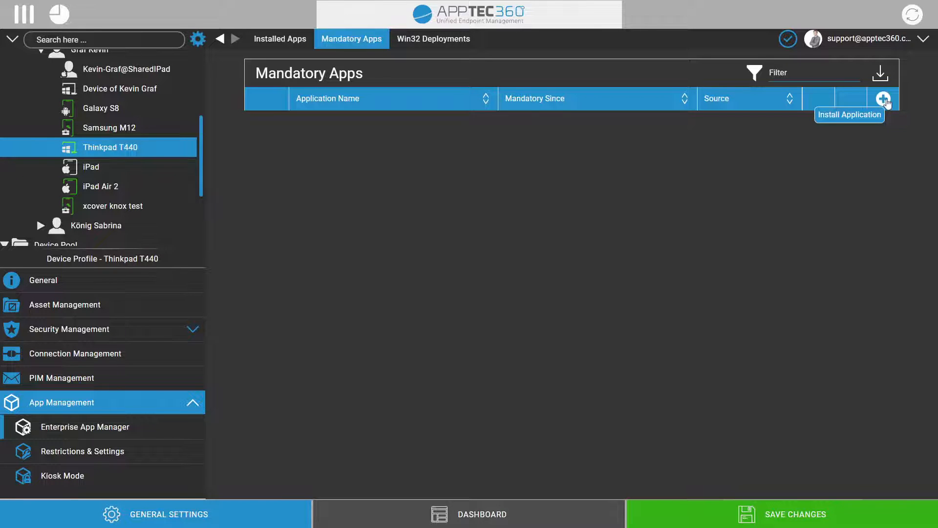
pyautogui.click(884, 100)
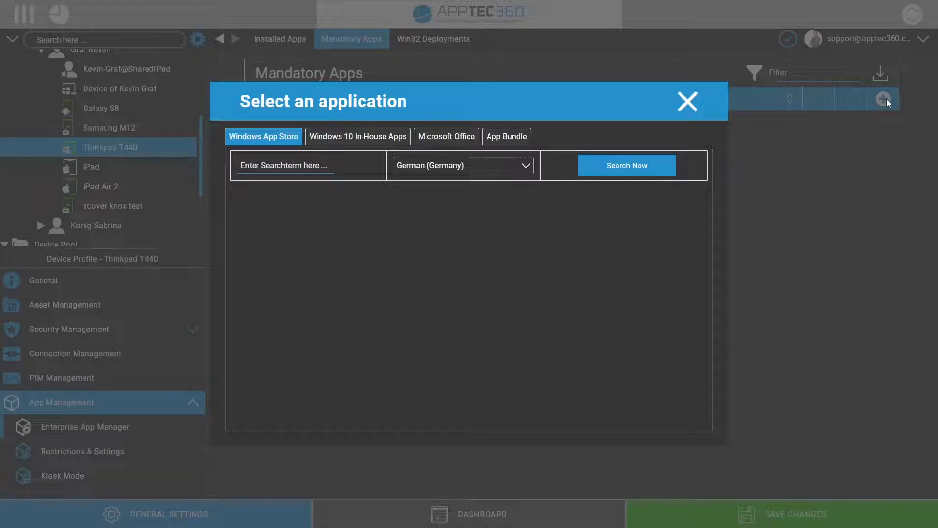
pyautogui.click(324, 166)
pyautogui.click(356, 137)
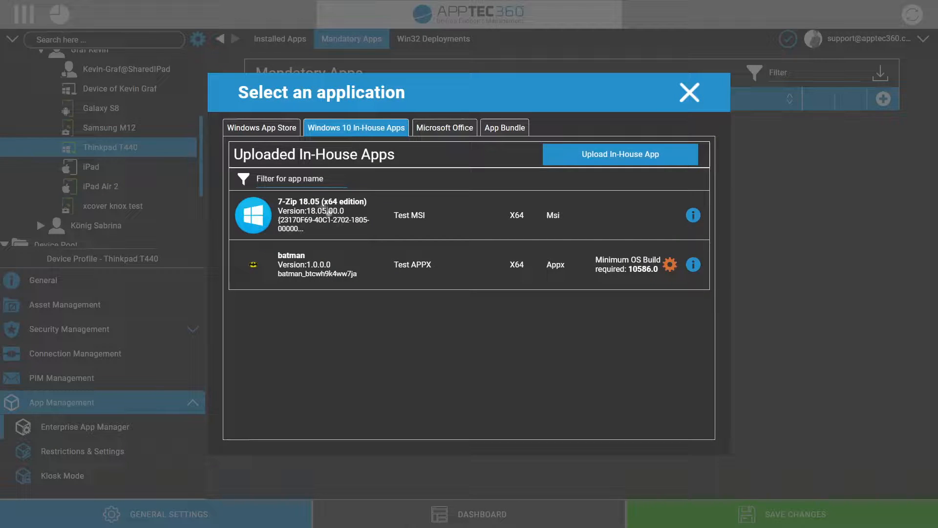
pyautogui.moveTo(441, 216); pyautogui.dragTo(394, 215)
pyautogui.moveTo(435, 264); pyautogui.dragTo(392, 270)
pyautogui.click(445, 226)
pyautogui.moveTo(438, 216); pyautogui.dragTo(389, 218)
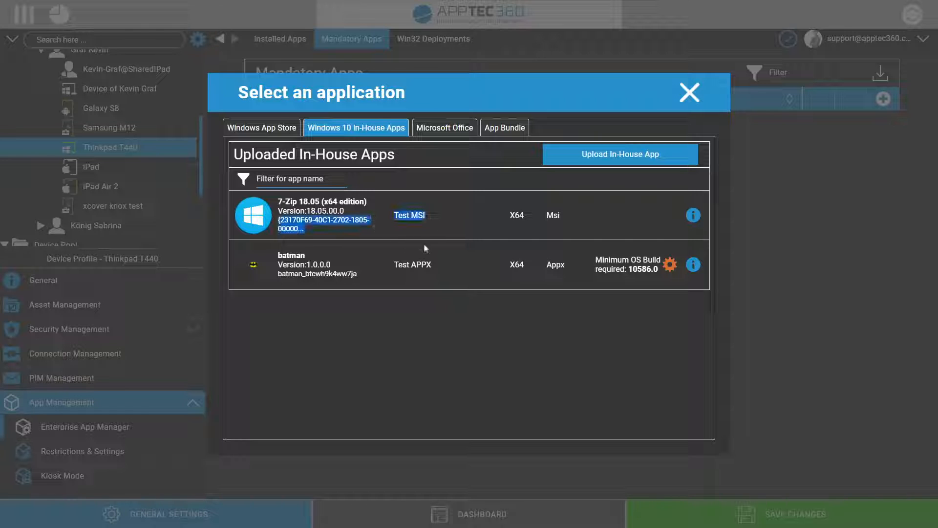
pyautogui.click(444, 264)
pyautogui.moveTo(446, 265); pyautogui.dragTo(394, 264)
pyautogui.click(689, 92)
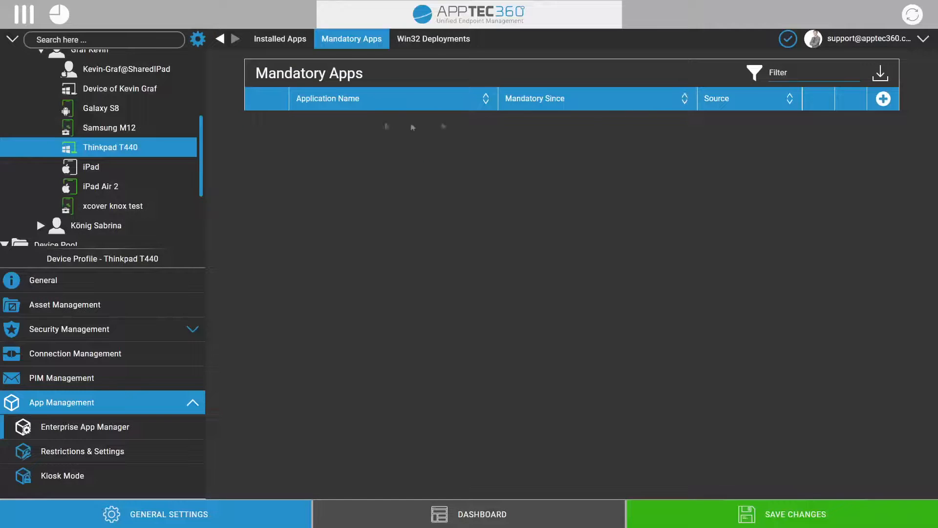
# - Activate the Win32 Package deployment for the Thinkpad T440
pyautogui.click(434, 44)
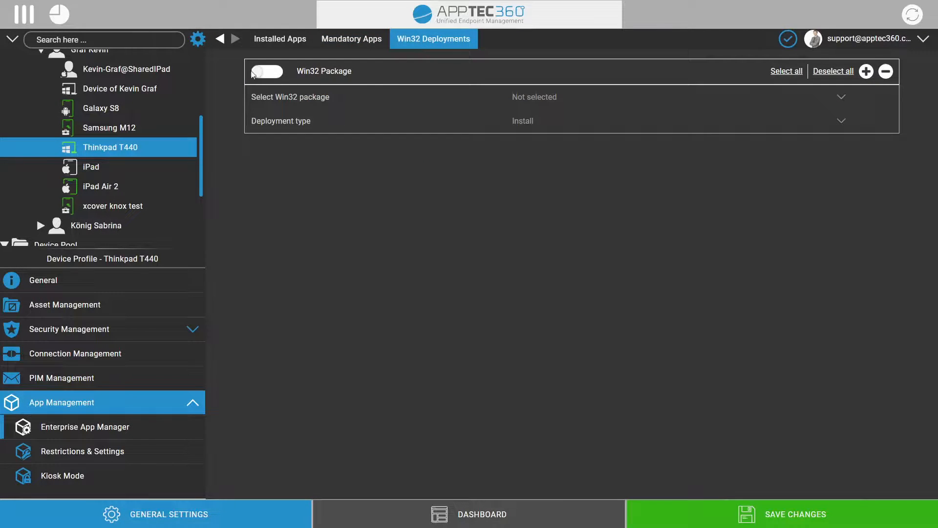
pyautogui.click(269, 78)
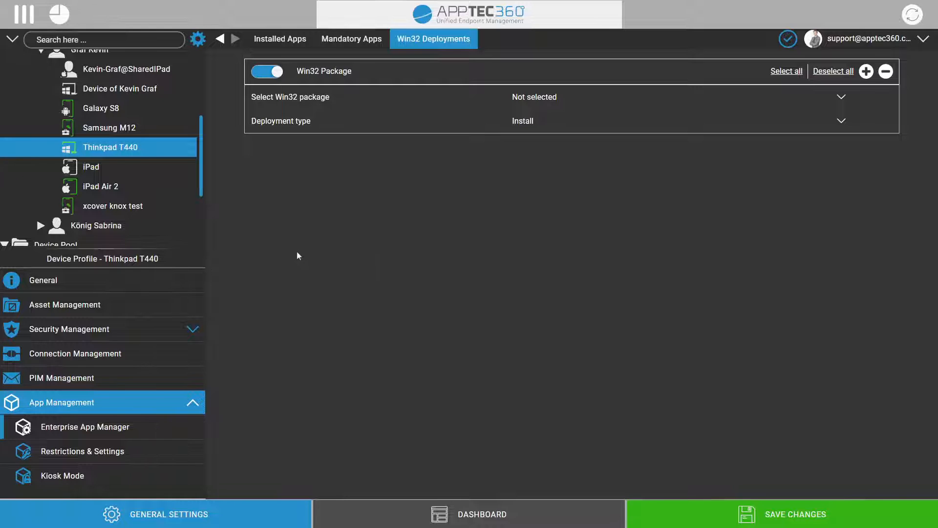
# - Open the Windows 10 section of the In-House App DB in the general settings
pyautogui.click(220, 519)
pyautogui.click(496, 320)
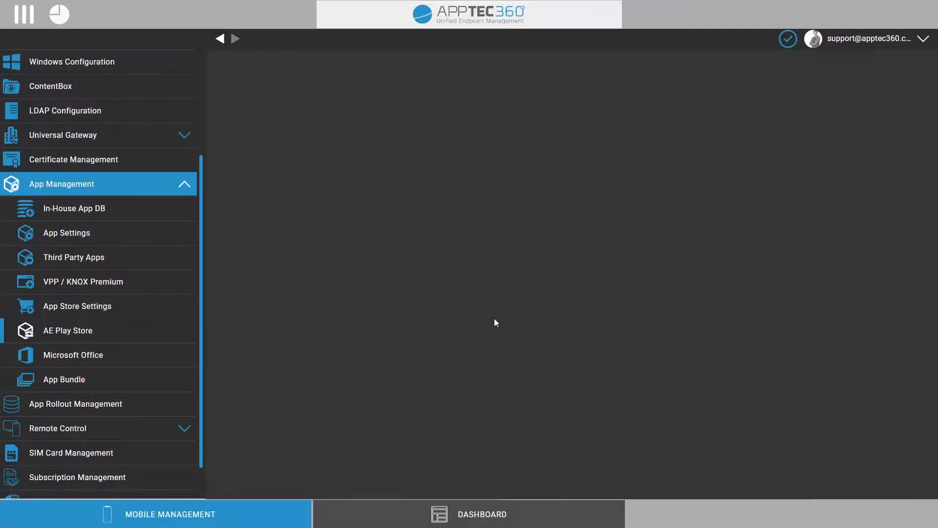
pyautogui.click(120, 214)
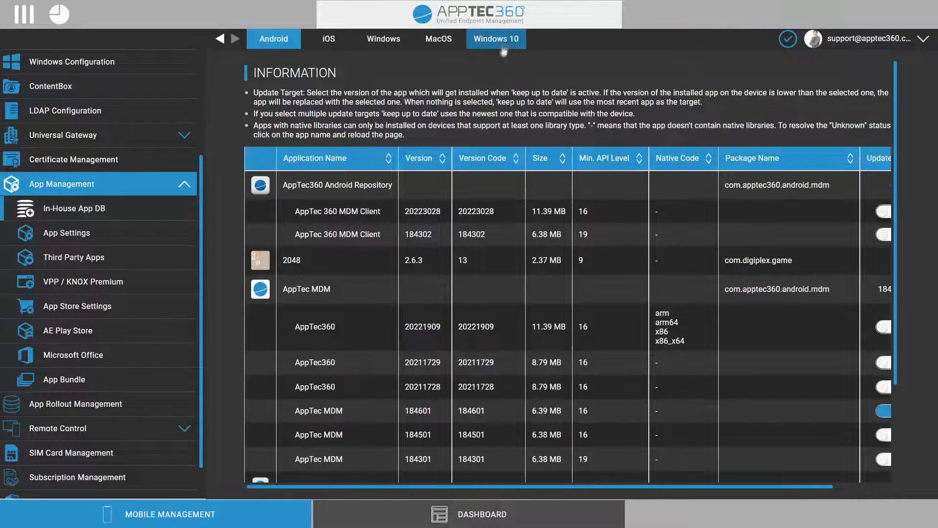
pyautogui.click(502, 45)
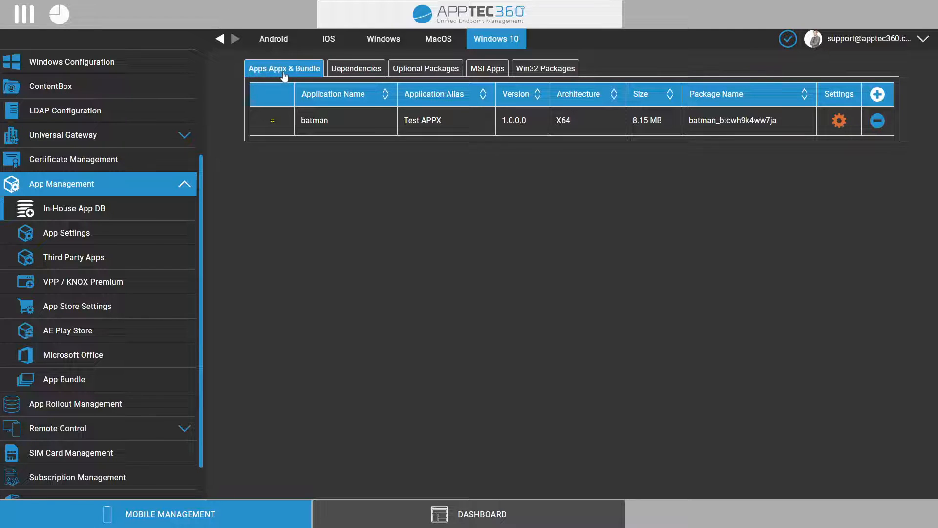
# - Compare the Windows 10 in-house app categories: Appx and bundles, dependencies, optional packages, MSI apps and Win32 packages
pyautogui.click(488, 73)
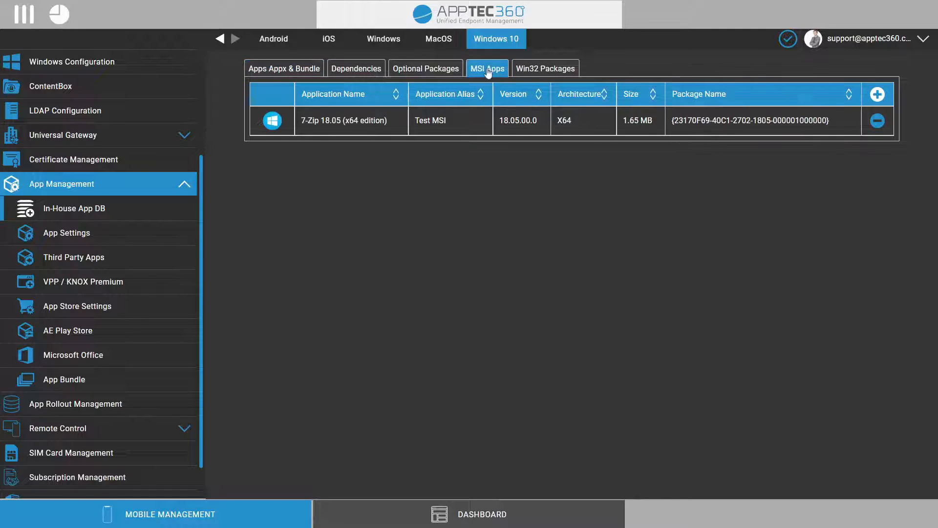
pyautogui.click(367, 73)
pyautogui.click(410, 71)
pyautogui.click(360, 73)
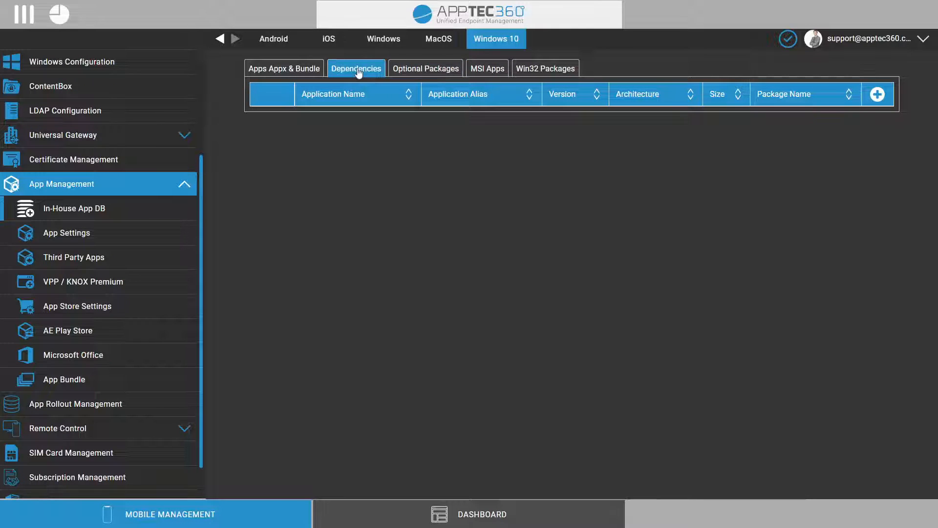
pyautogui.click(305, 74)
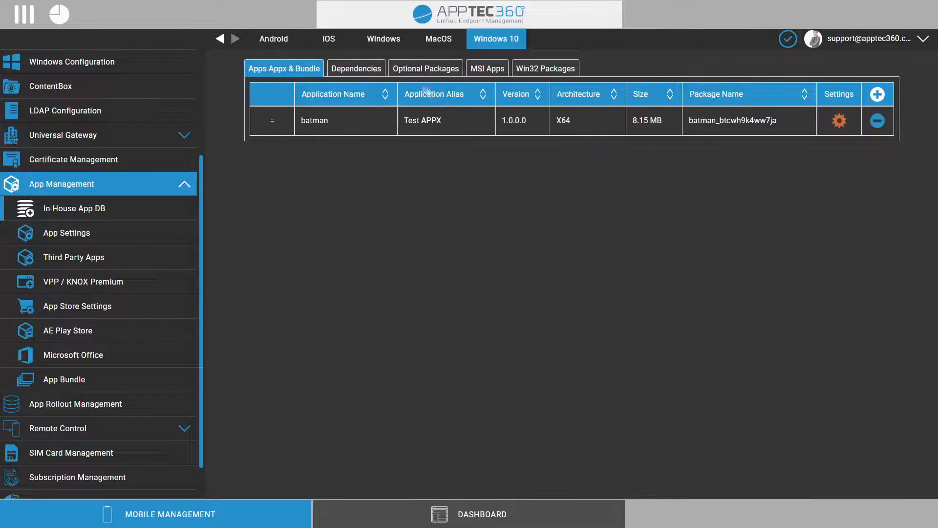
pyautogui.click(383, 76)
pyautogui.click(445, 71)
pyautogui.click(473, 73)
pyautogui.click(289, 75)
pyautogui.click(353, 72)
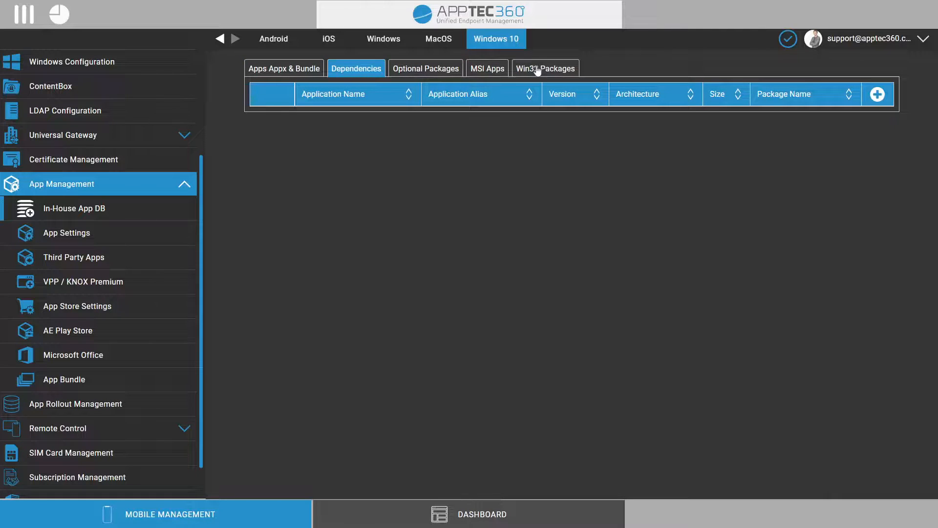
pyautogui.click(537, 71)
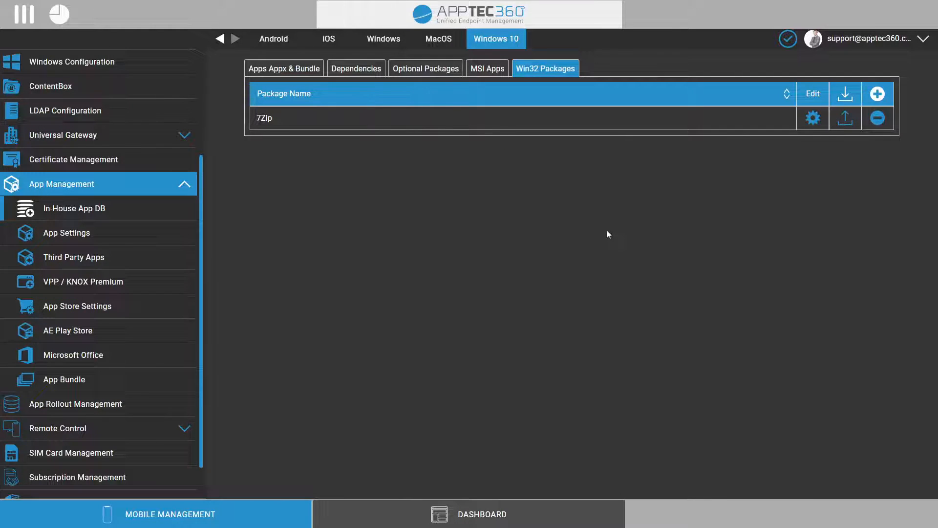
pyautogui.click(494, 68)
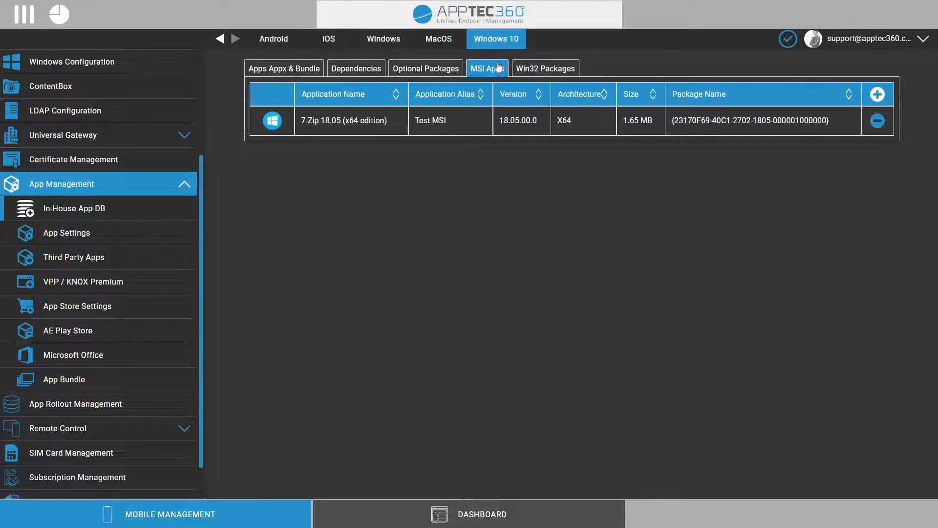
pyautogui.click(275, 73)
# - Start adding a new Win32 package for Windows 10 and read the guidance on the package file
pyautogui.click(560, 74)
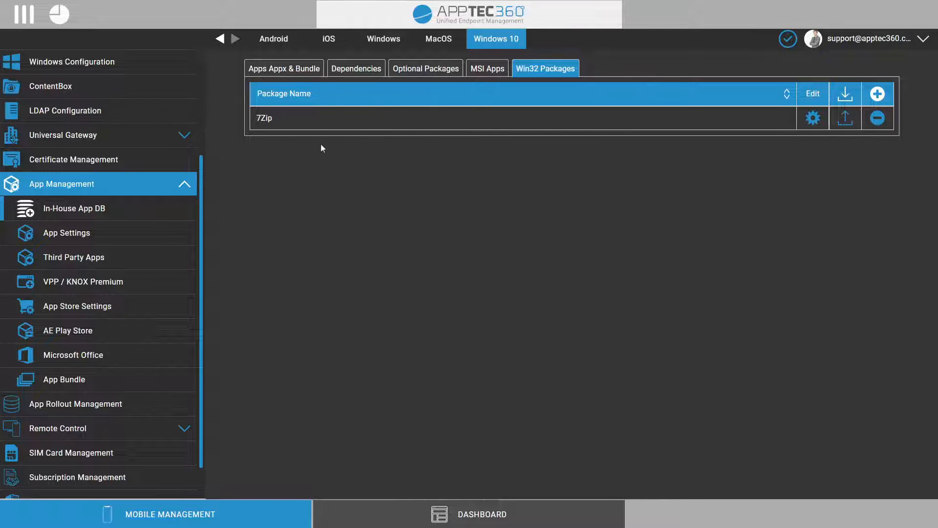
pyautogui.click(879, 94)
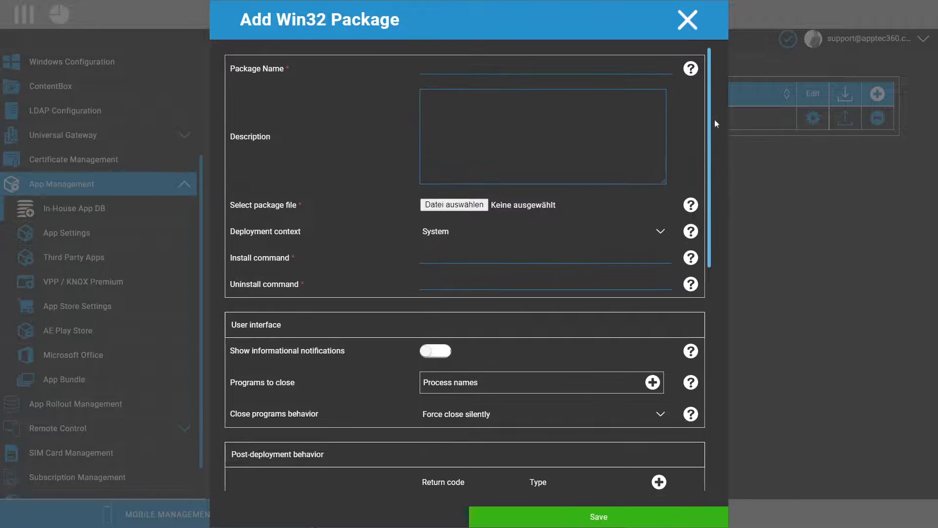
pyautogui.scroll(-3, 715, 118)
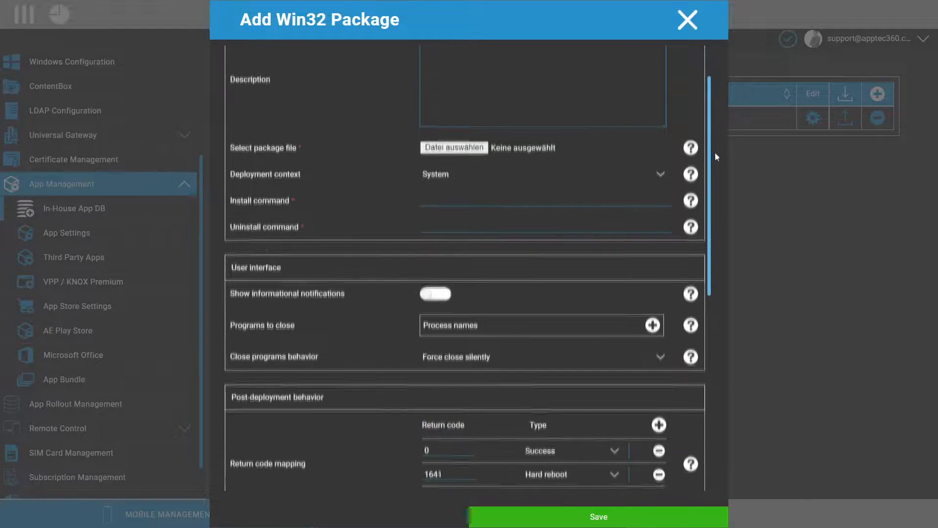
pyautogui.scroll(3, 720, 181)
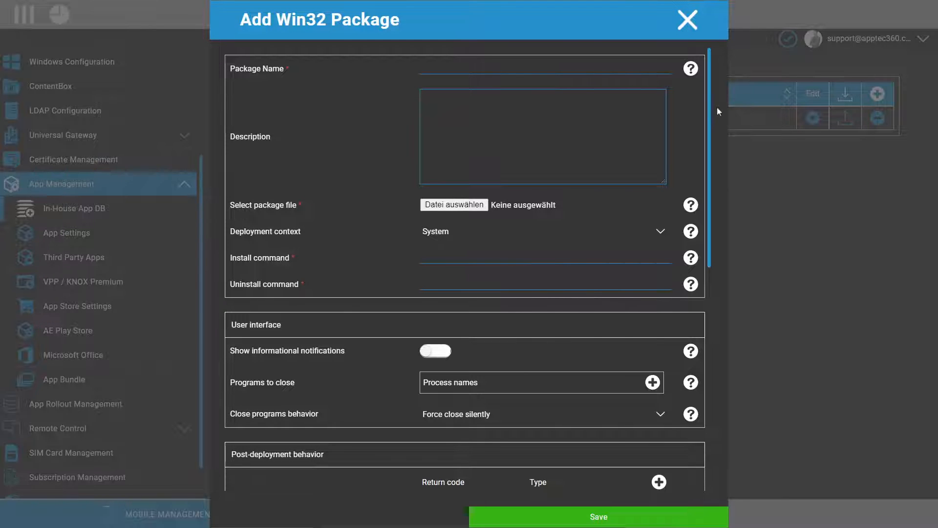
pyautogui.moveTo(713, 107)
pyautogui.mouseDown()
pyautogui.moveTo(717, 171)
pyautogui.moveTo(722, 95)
pyautogui.mouseUp()
pyautogui.click(690, 204)
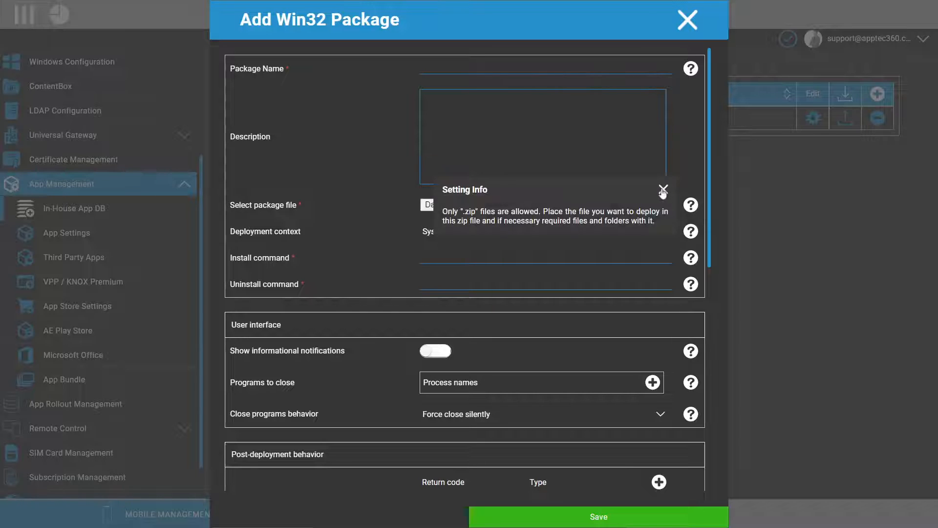
pyautogui.click(663, 190)
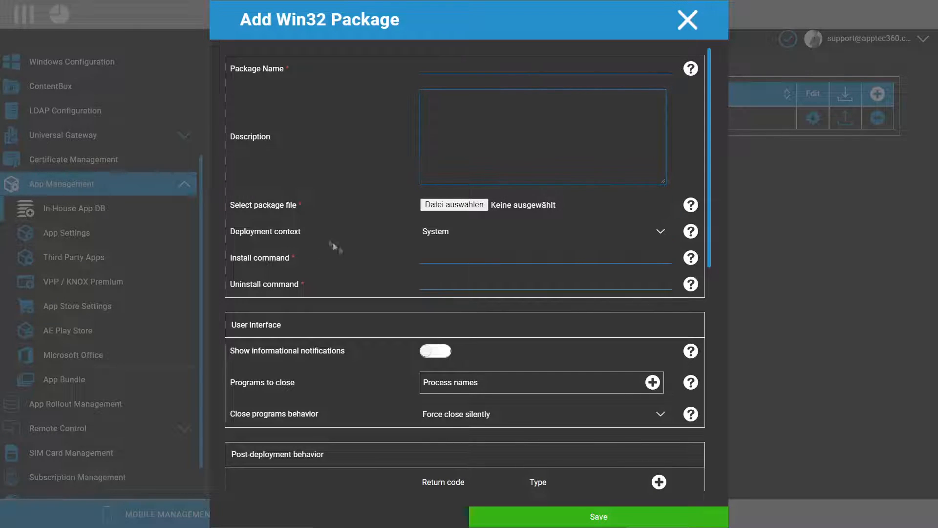
# - Compare the System and User deployment contexts for the new Win32 package, leaving it set to User
pyautogui.click(464, 231)
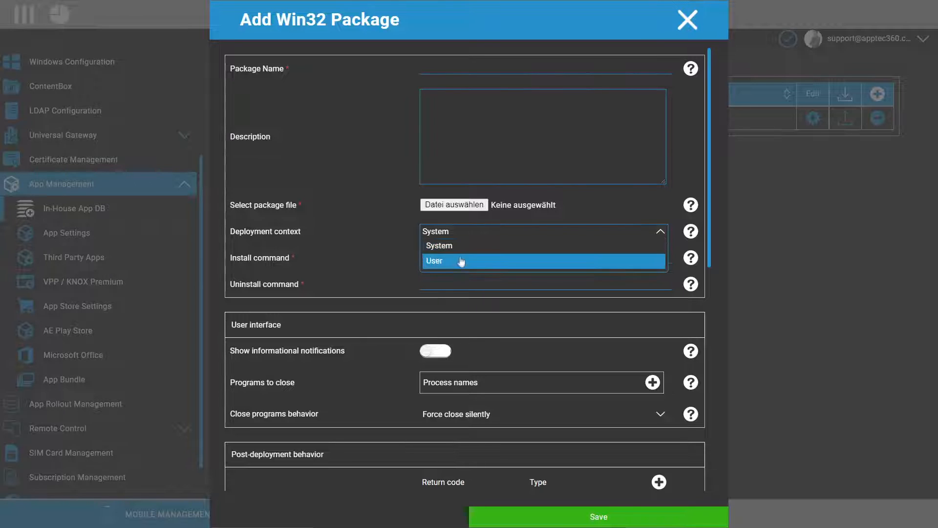
pyautogui.click(461, 259)
pyautogui.click(452, 233)
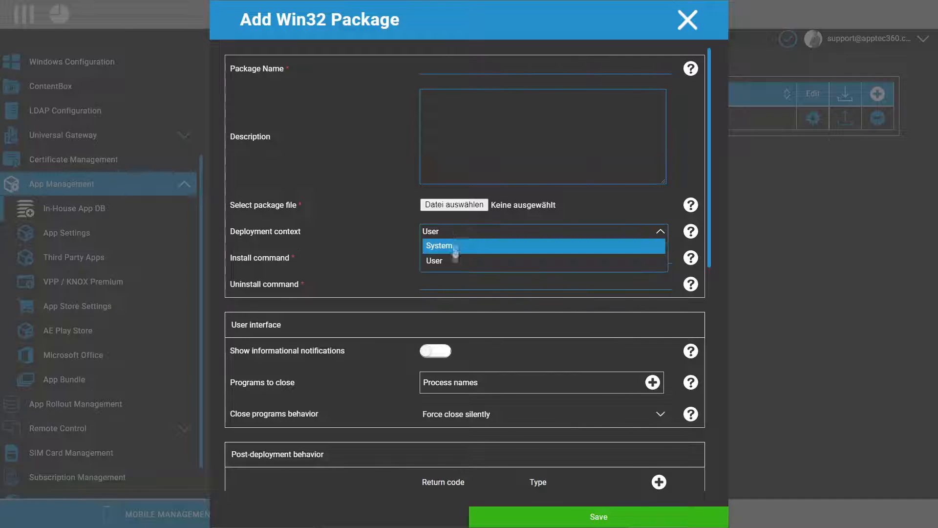
pyautogui.click(455, 259)
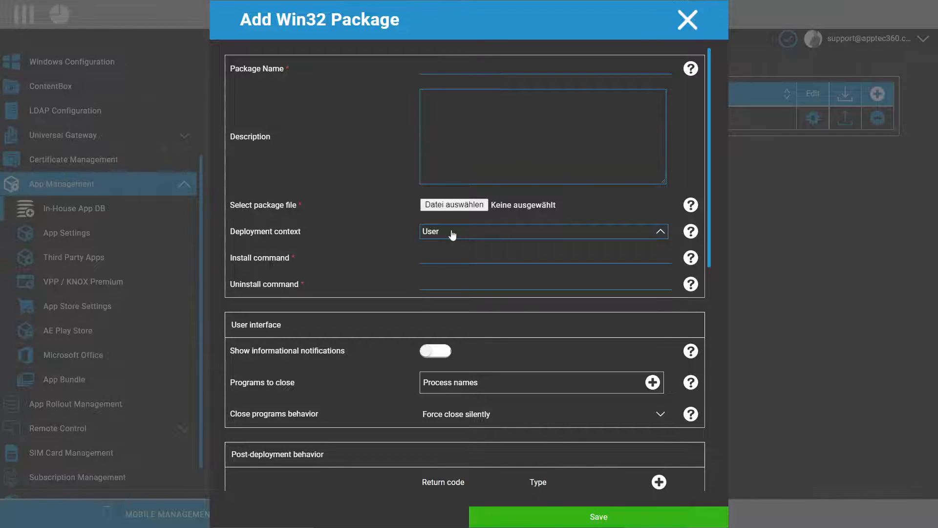
pyautogui.click(452, 234)
pyautogui.click(438, 262)
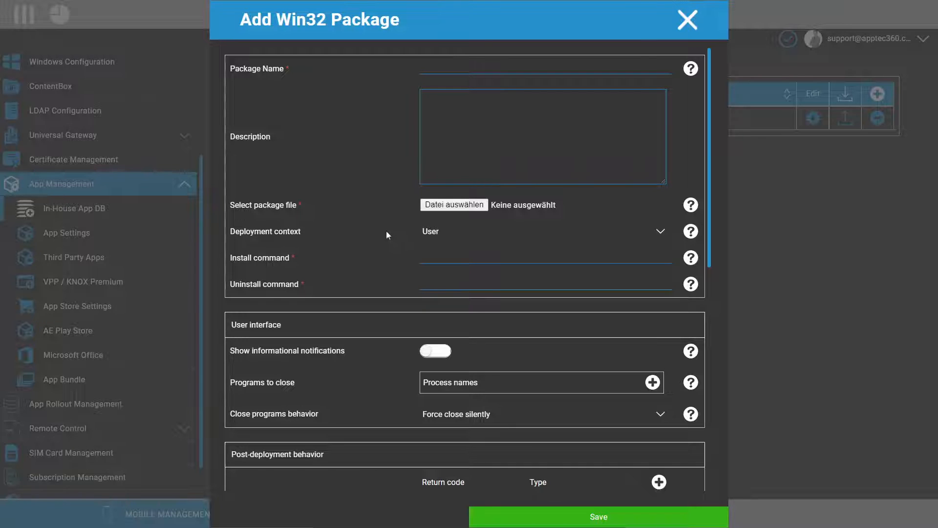
pyautogui.click(430, 232)
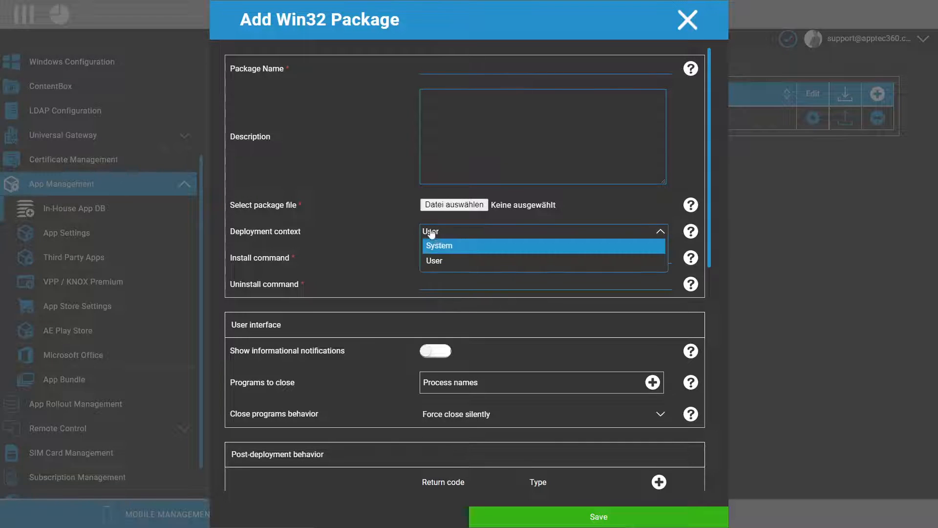
pyautogui.click(450, 246)
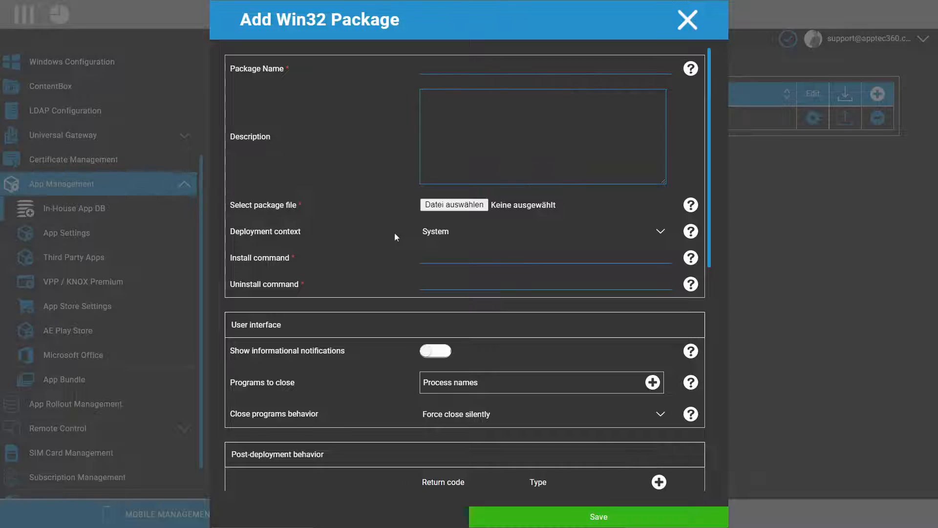
pyautogui.click(456, 234)
pyautogui.click(440, 261)
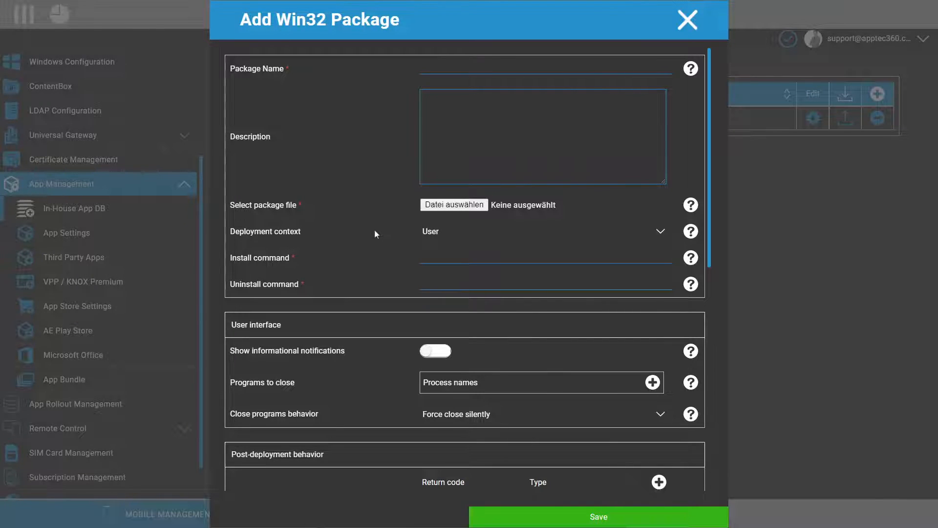
pyautogui.click(469, 235)
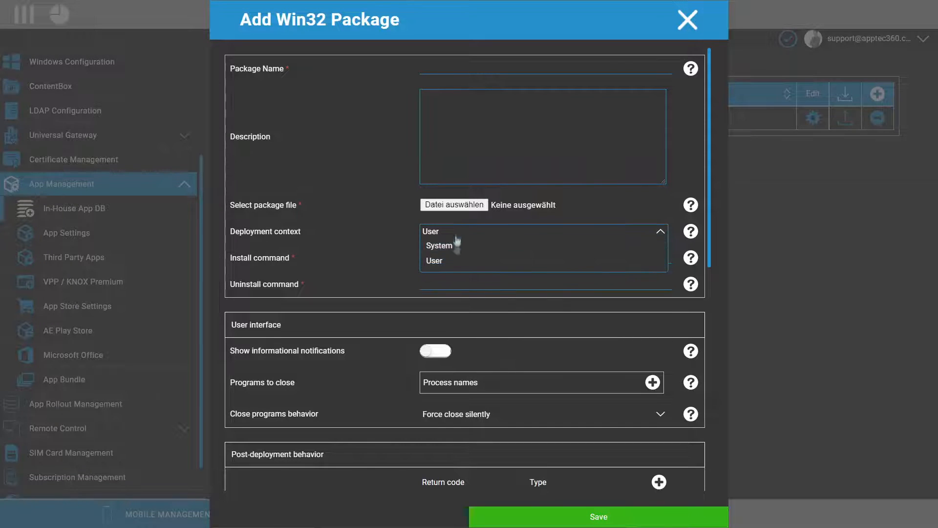
pyautogui.click(452, 233)
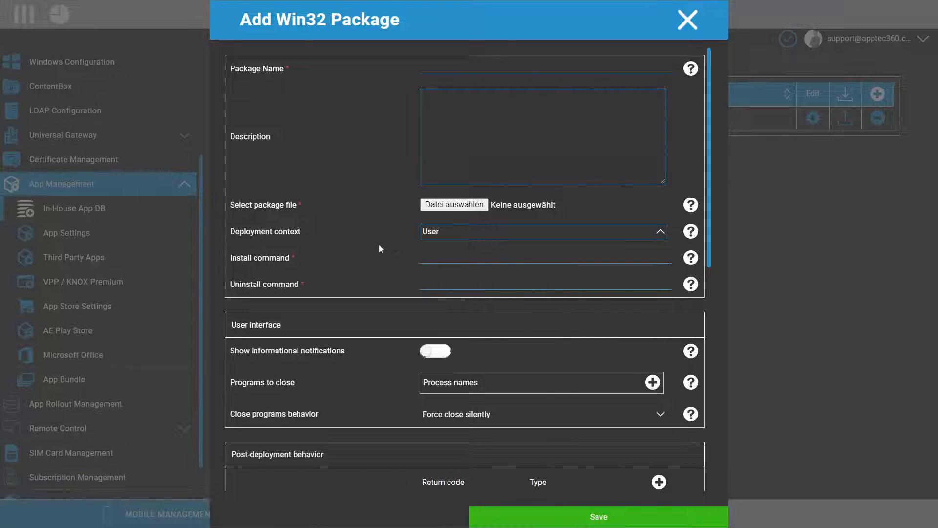
# - Read the install command guidance and enter "7zip.exe /silent" as the package's install command
pyautogui.click(425, 258)
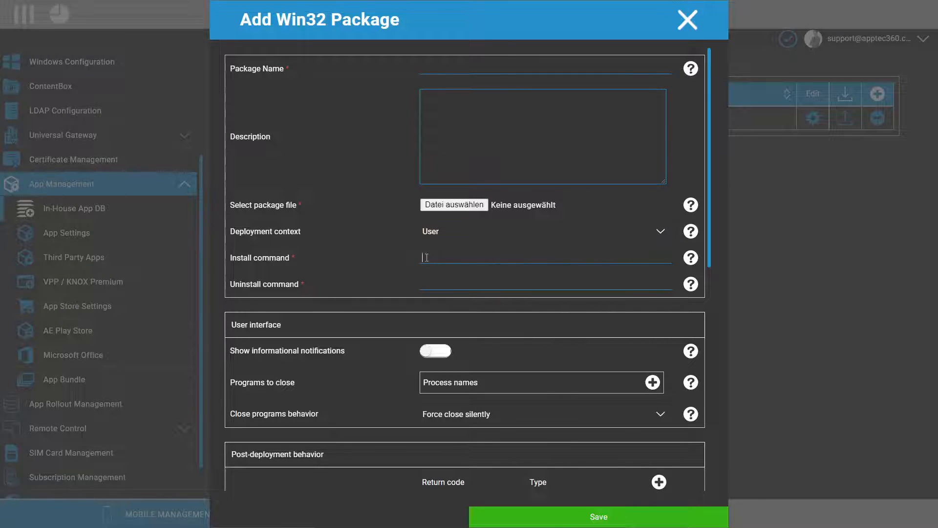
pyautogui.click(690, 258)
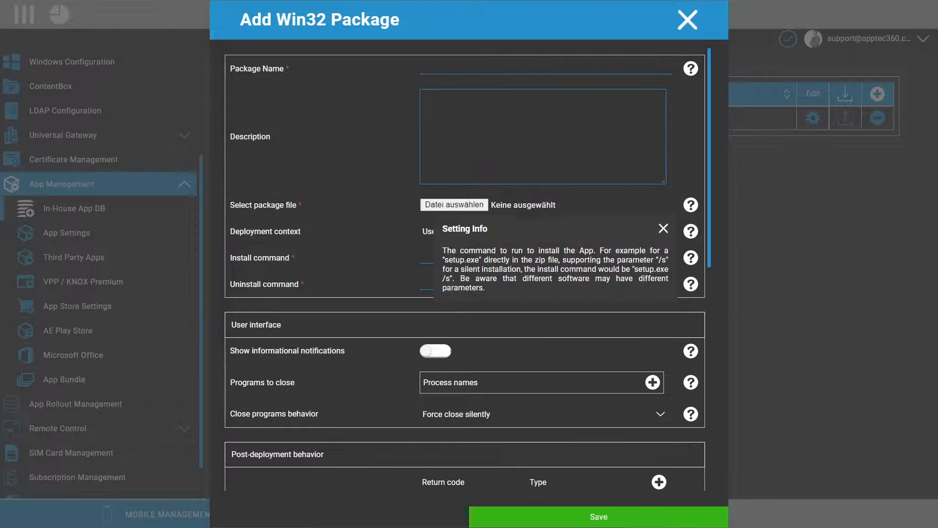
pyautogui.click(664, 231)
pyautogui.click(461, 256)
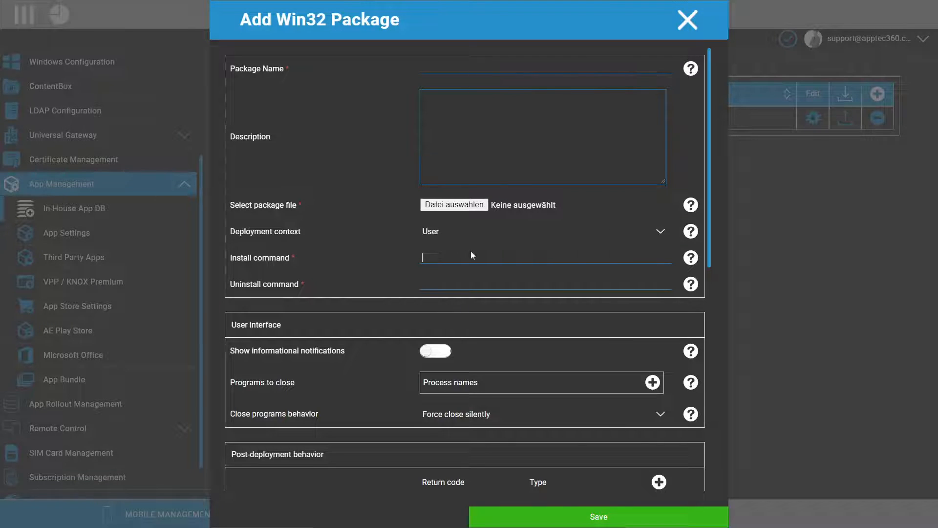
pyautogui.write('7zip.exe /silent')
pyautogui.click(447, 234)
# - Set the package's OS architecture requirement to 64-bit and look through the available minimum OS versions
pyautogui.scroll(-3, 388, 292)
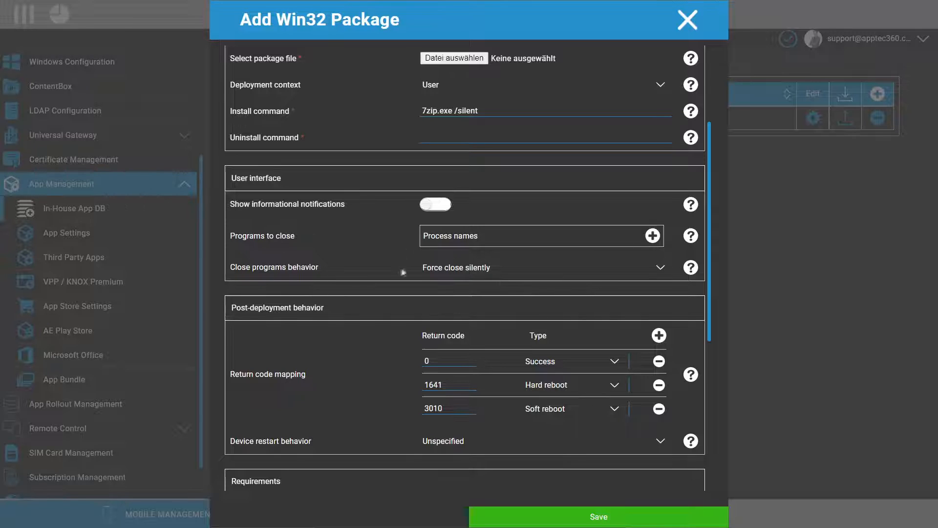
pyautogui.scroll(-2, 403, 271)
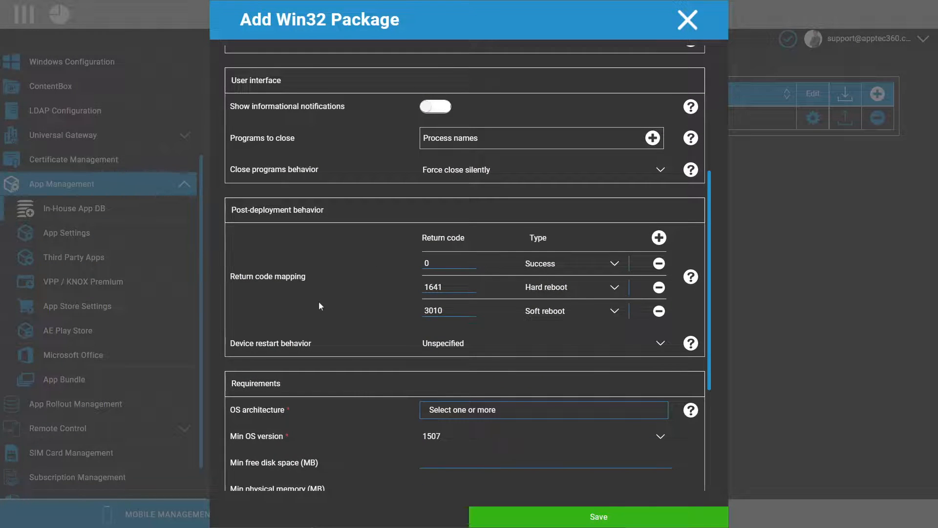
pyautogui.scroll(-2, 320, 303)
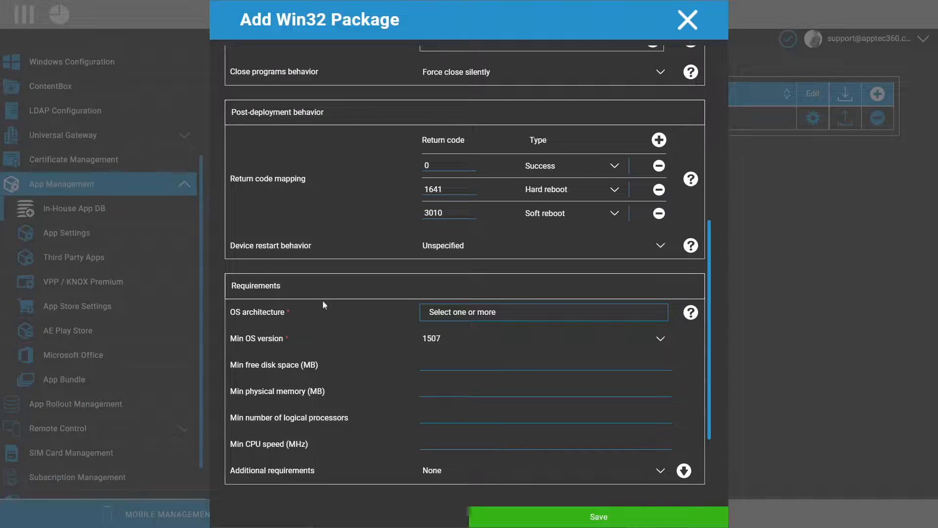
pyautogui.scroll(-2, 324, 302)
pyautogui.click(503, 220)
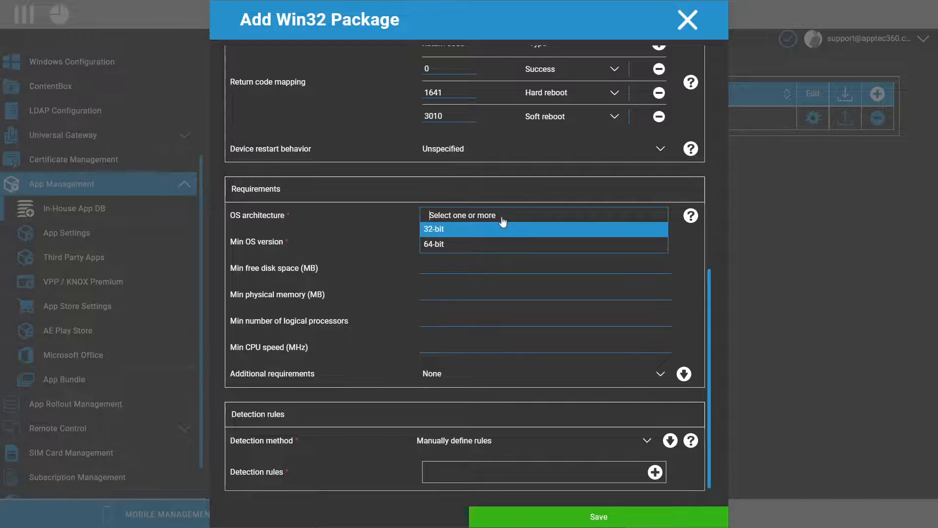
pyautogui.click(435, 244)
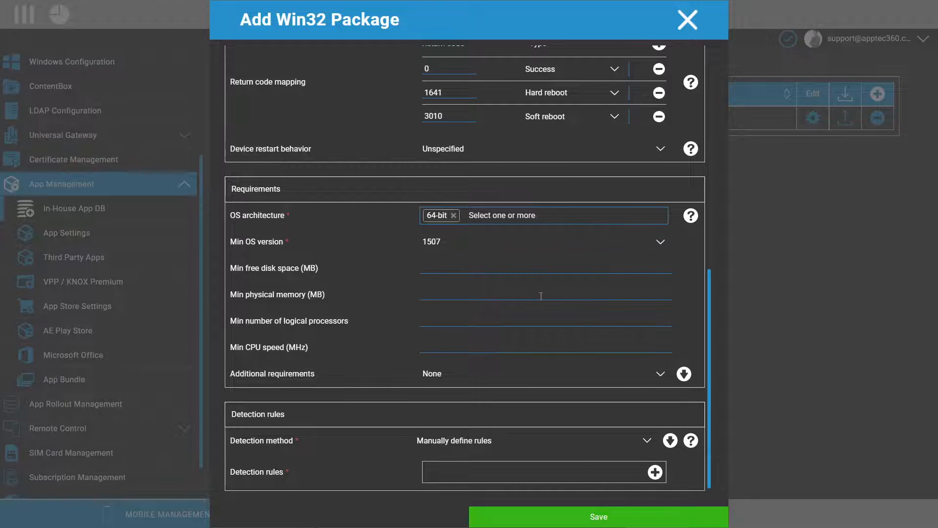
pyautogui.click(437, 244)
pyautogui.click(437, 244)
pyautogui.click(437, 244)
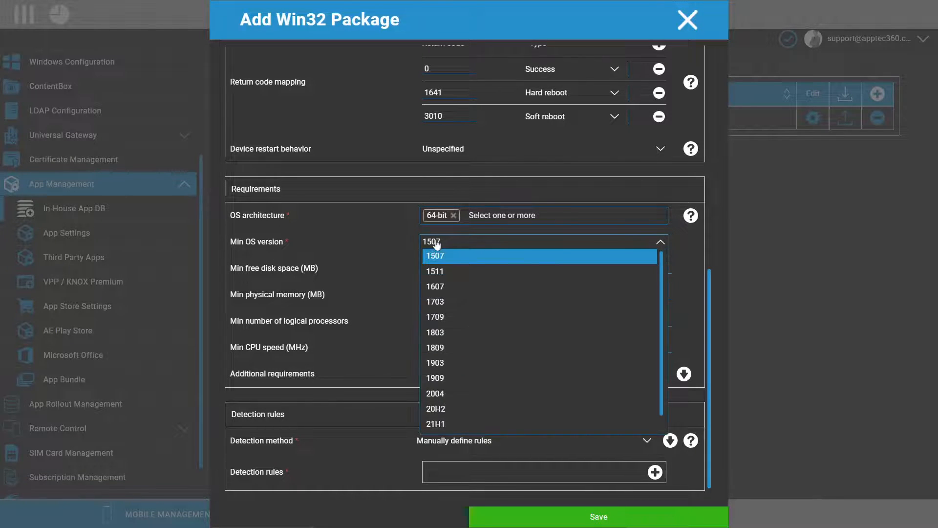
pyautogui.scroll(-1, 484, 415)
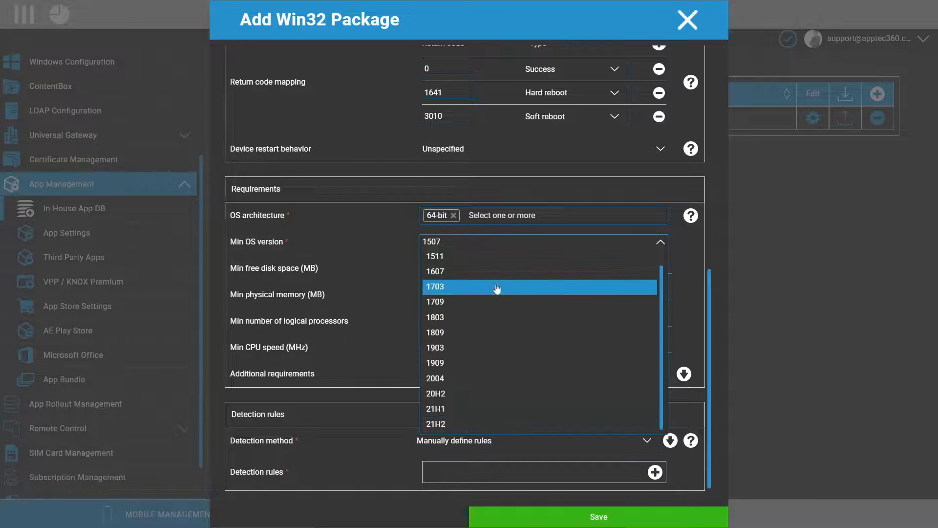
pyautogui.scroll(1, 496, 281)
# - Replace 64-bit with 32-bit in the package's OS architecture requirement
pyautogui.click(475, 219)
pyautogui.click(452, 234)
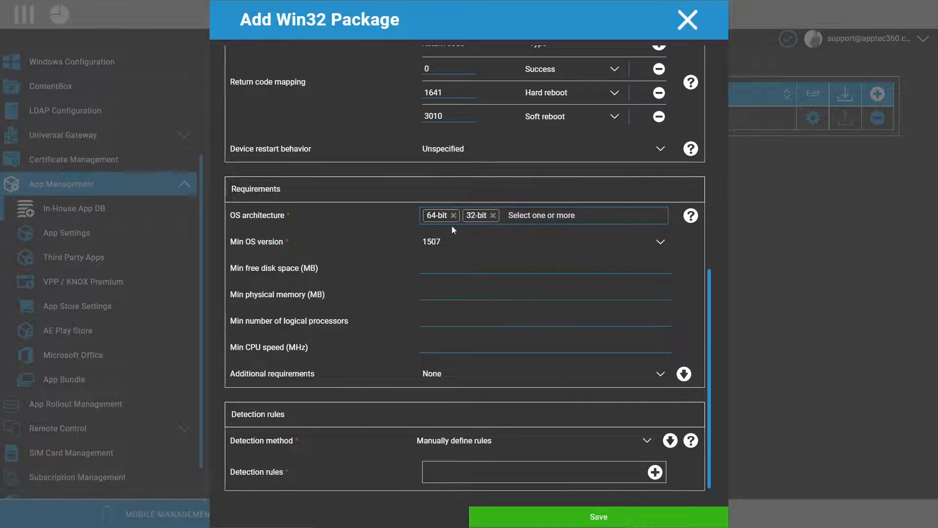
pyautogui.click(454, 215)
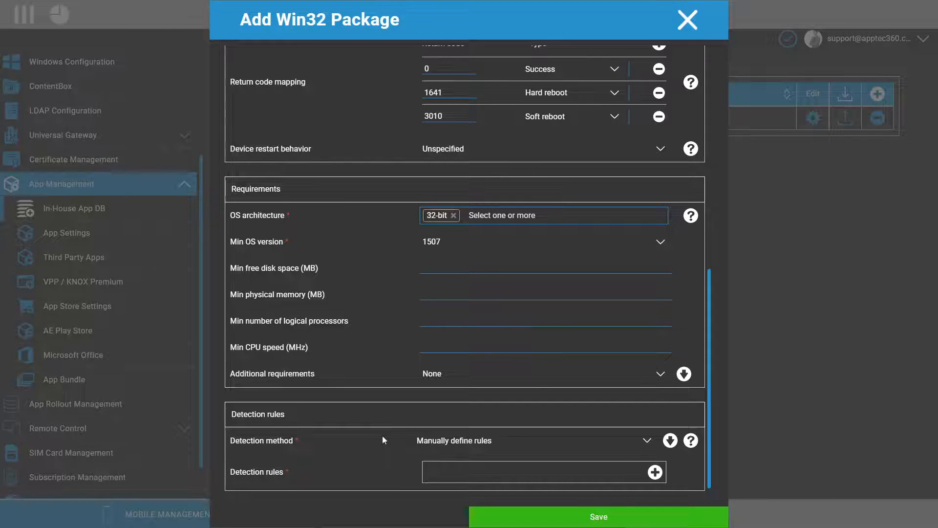
# - Examine the detection method options and review the whole Win32 package form, closing it without saving
pyautogui.click(455, 443)
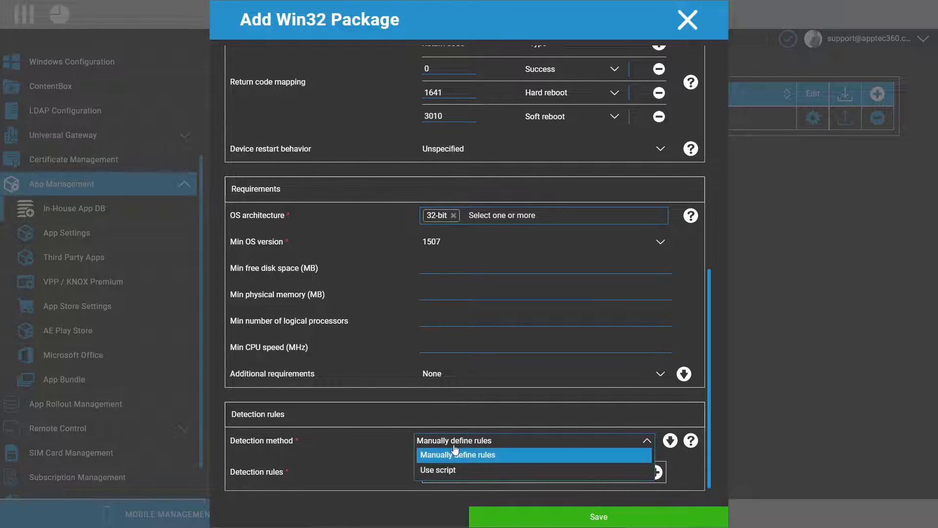
pyautogui.click(455, 449)
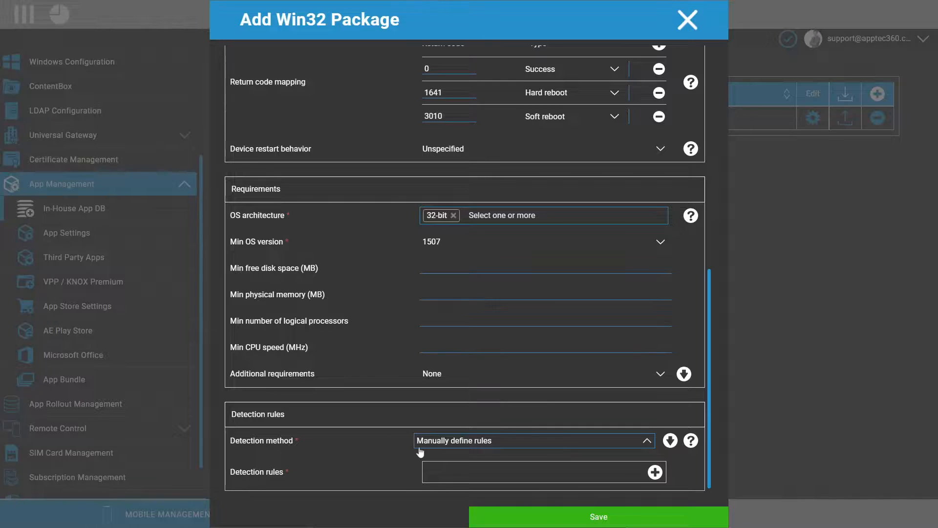
pyautogui.scroll(5, 397, 446)
pyautogui.scroll(6, 396, 443)
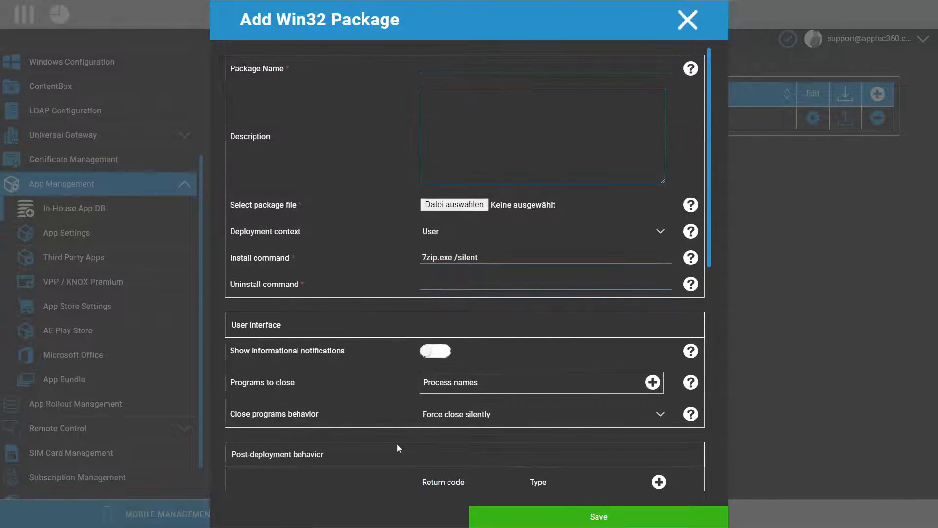
pyautogui.scroll(-7, 365, 399)
pyautogui.scroll(-3, 397, 433)
pyautogui.scroll(9, 453, 356)
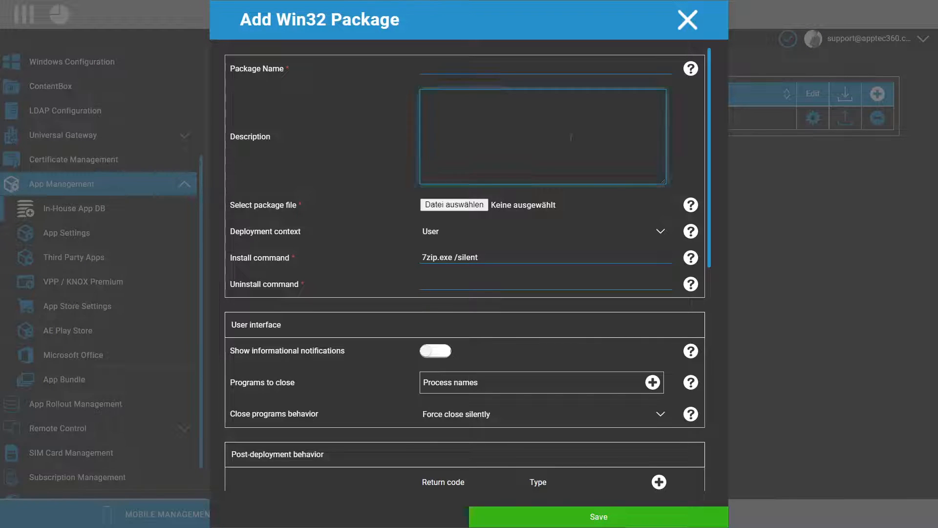
pyautogui.click(687, 21)
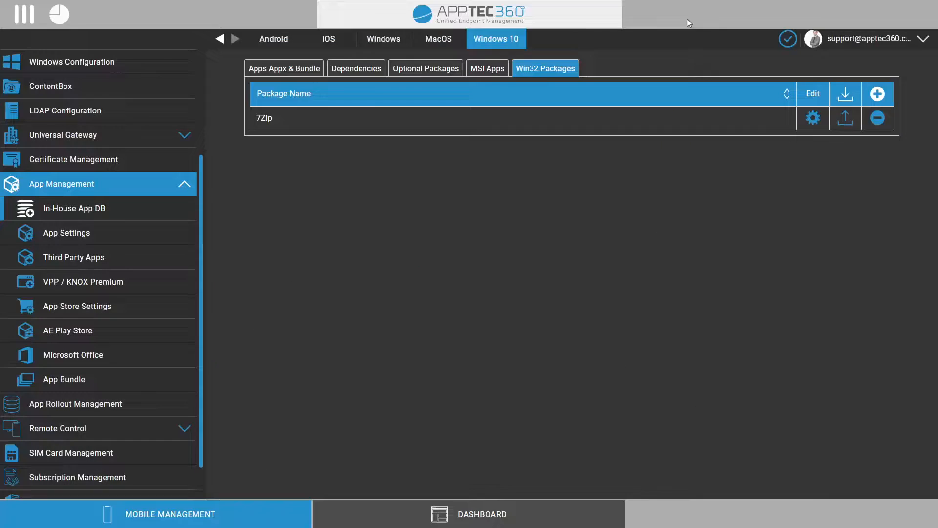
# - Return to the Thinkpad T440's Win32 deployments, activate the Win32 Package deployment and select the 7Zip package
pyautogui.click(251, 522)
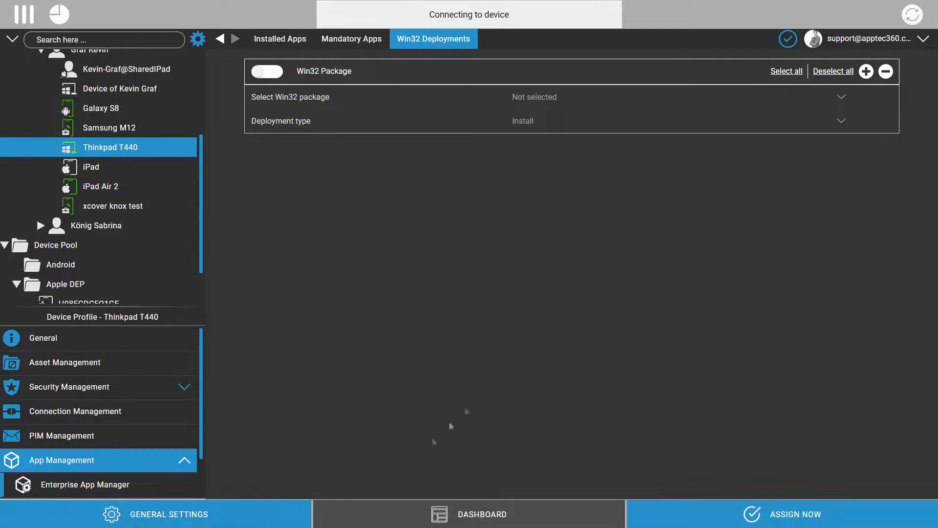
pyautogui.click(267, 73)
pyautogui.click(588, 97)
pyautogui.click(549, 127)
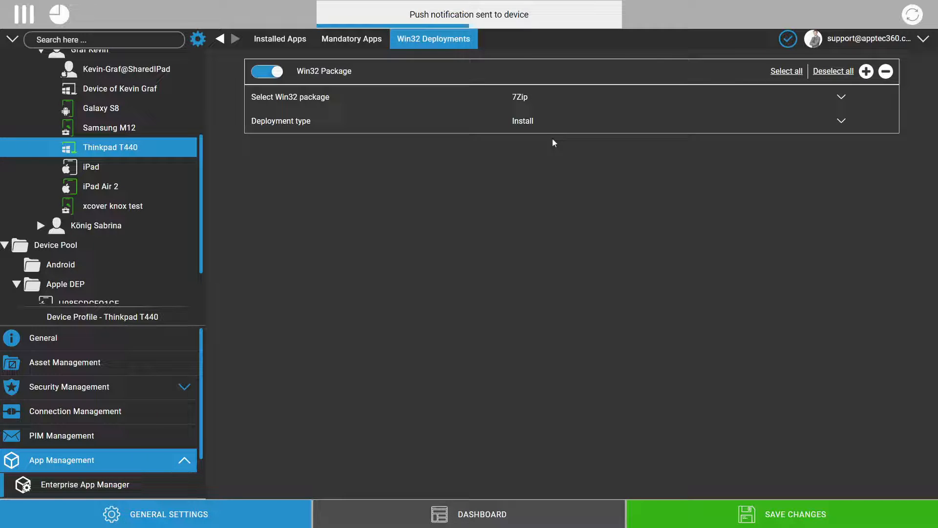
pyautogui.scroll(-1, 142, 454)
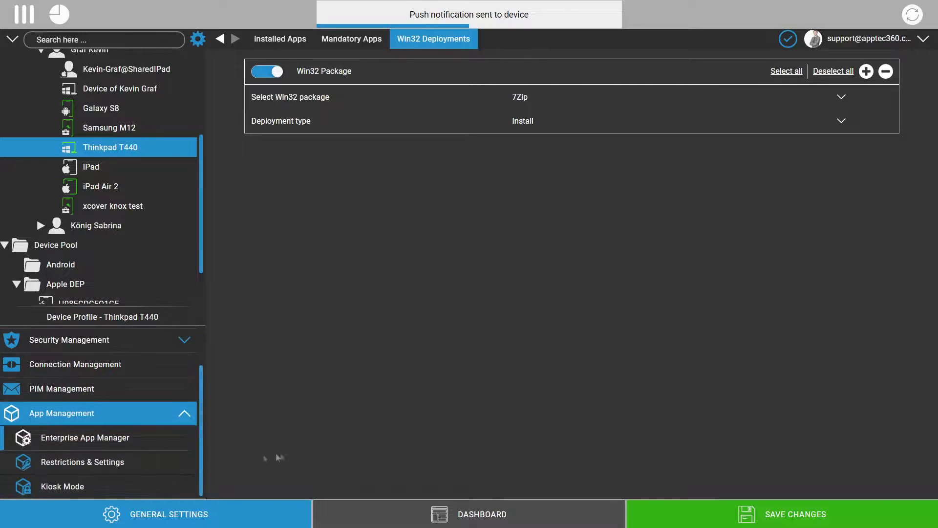
# - Enable the Inbox Apps, Setting Pages and Components sections in the Thinkpad T440's system app restrictions
pyautogui.click(143, 462)
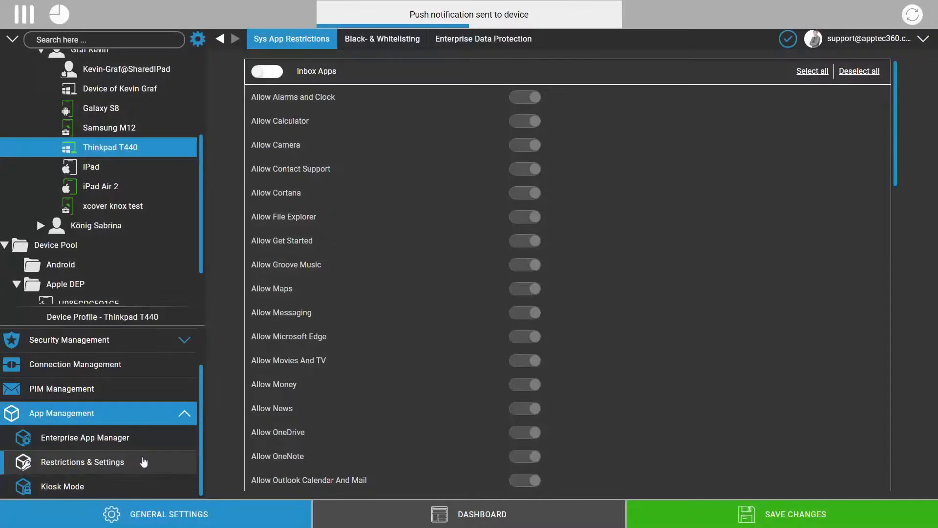
pyautogui.click(274, 73)
pyautogui.scroll(-10, 359, 230)
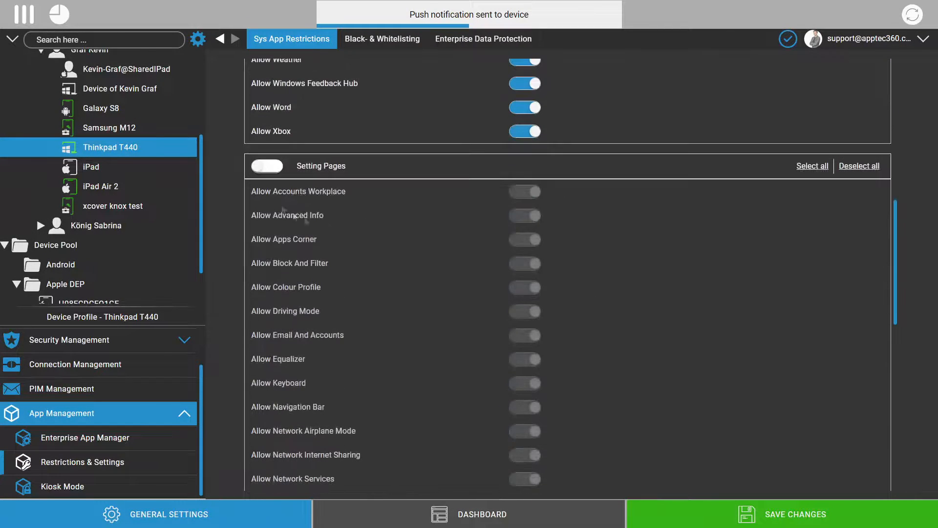
pyautogui.click(267, 166)
pyautogui.scroll(-10, 391, 239)
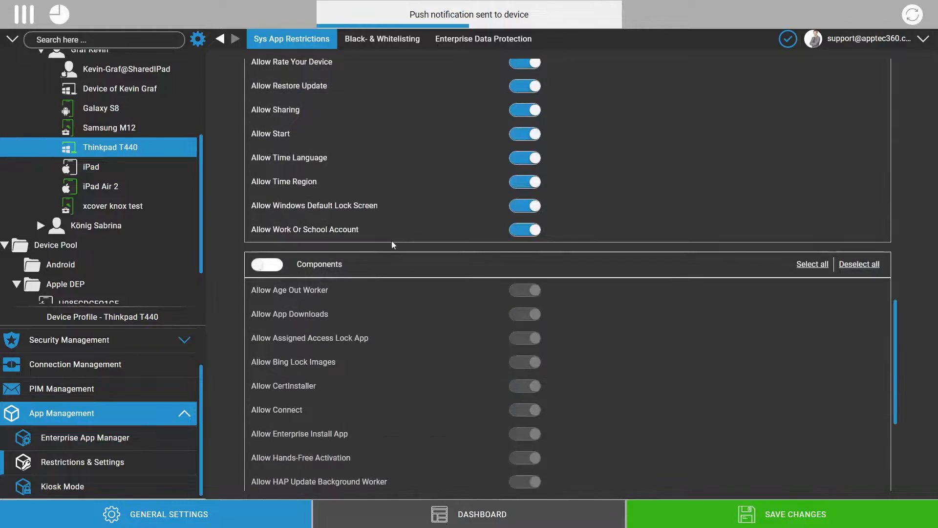
pyautogui.click(267, 264)
pyautogui.scroll(-6, 382, 325)
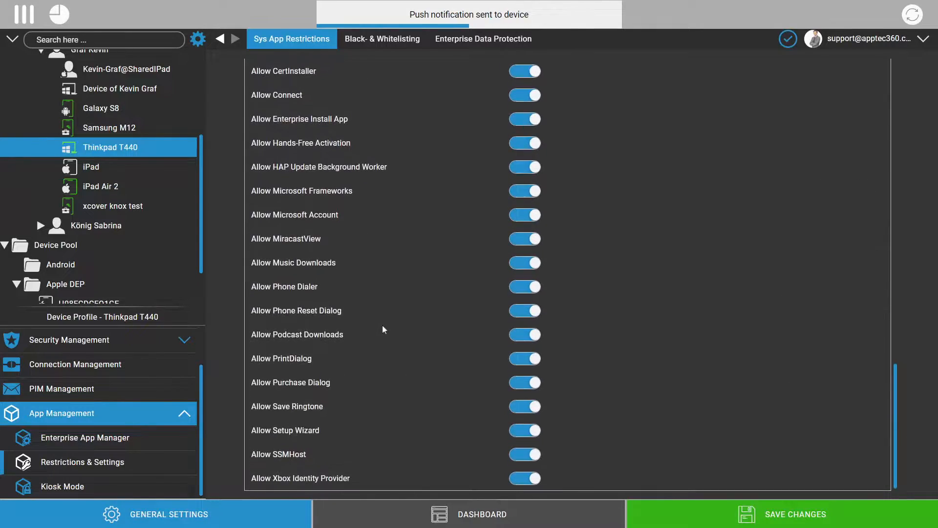
# - Review the individual allow options for inbox apps, setting pages and components in the system app restrictions
pyautogui.scroll(20, 384, 329)
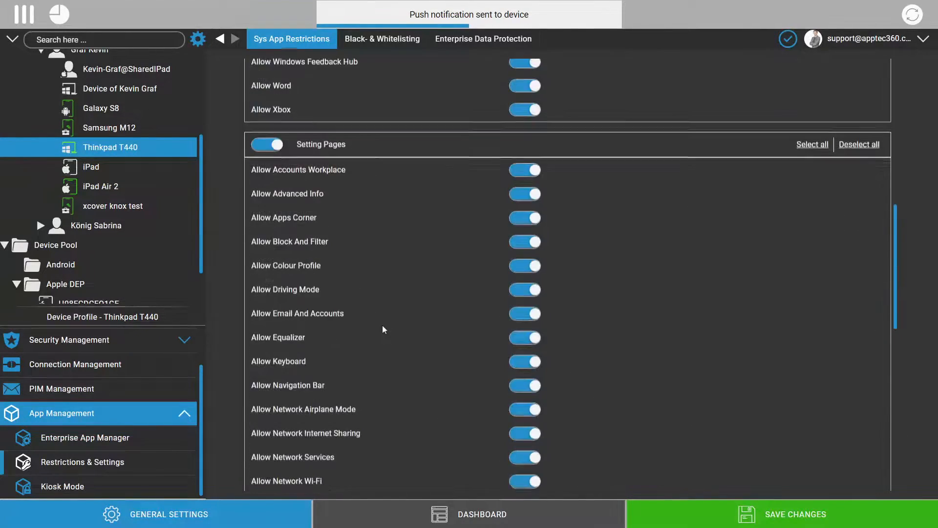
pyautogui.scroll(6, 382, 324)
pyautogui.moveTo(345, 403); pyautogui.dragTo(230, 403)
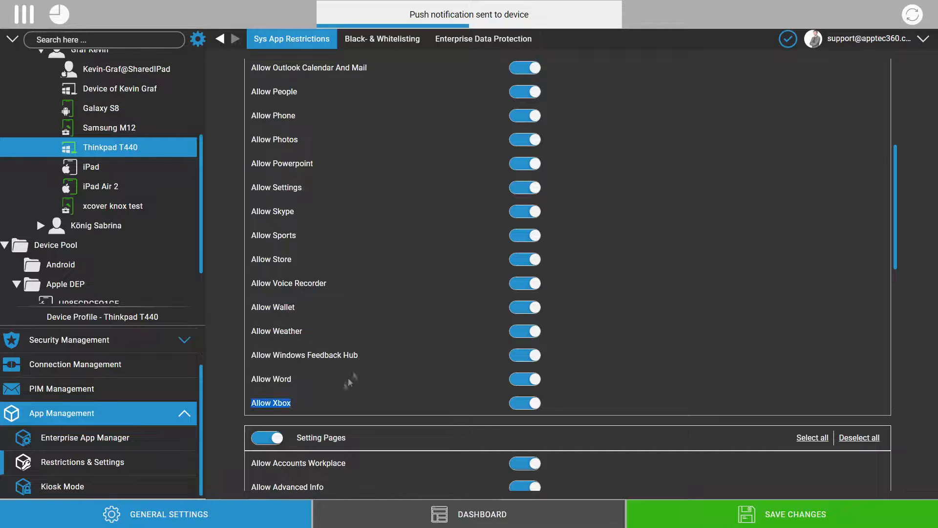
pyautogui.moveTo(350, 382); pyautogui.dragTo(369, 204)
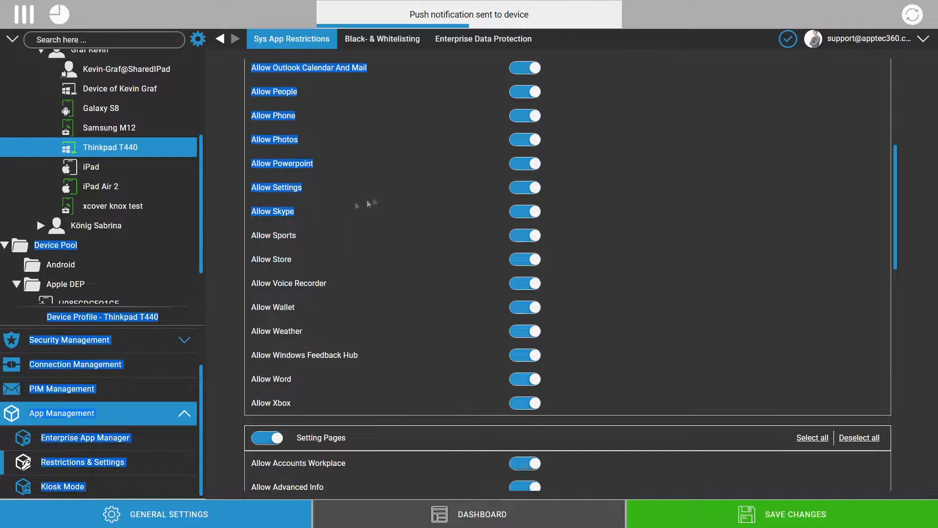
pyautogui.click(370, 206)
pyautogui.scroll(-18, 383, 368)
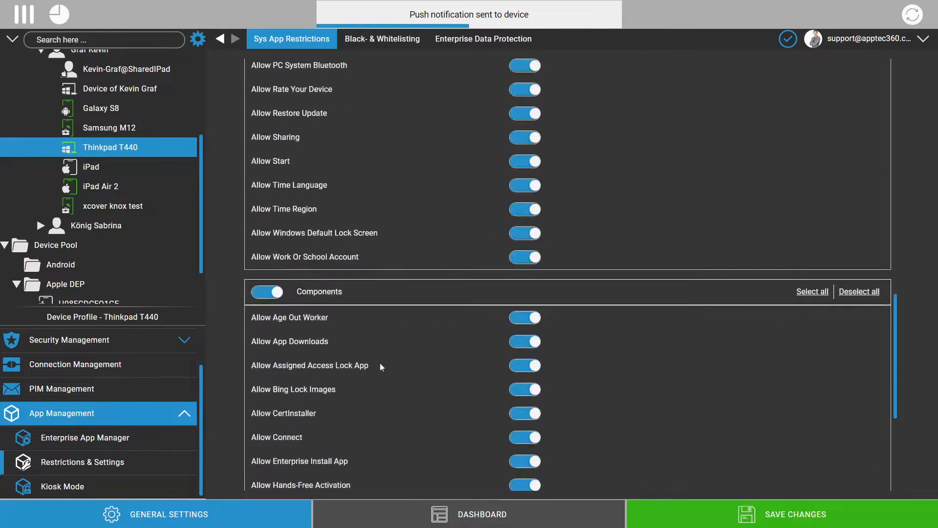
pyautogui.scroll(-5, 380, 365)
pyautogui.scroll(20, 380, 365)
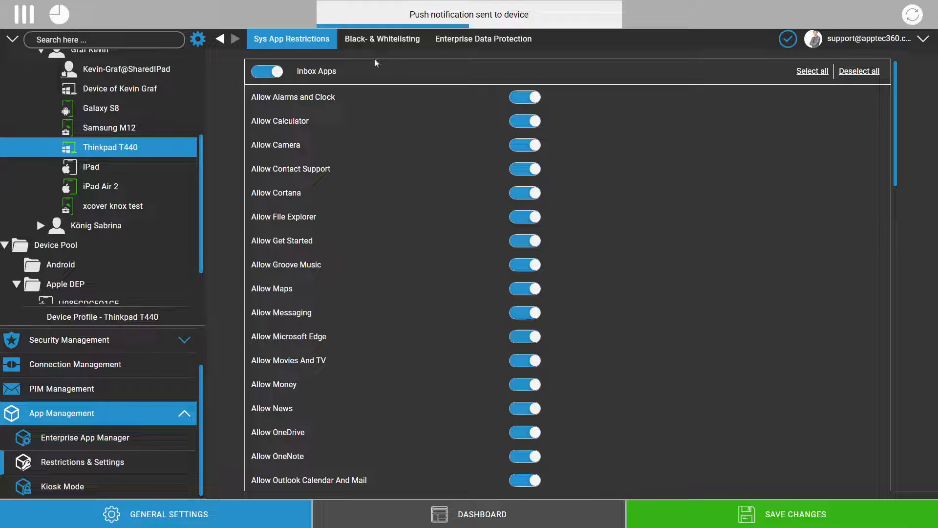
# - Look at the black- and whitelisting page, and examine the Enterprise Data Protection settings through to the data protection options
pyautogui.click(386, 49)
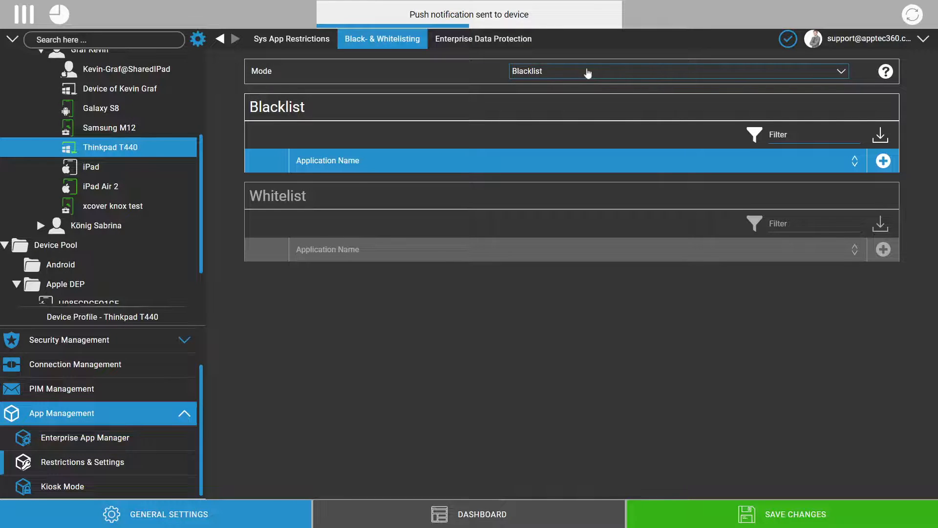
pyautogui.click(495, 47)
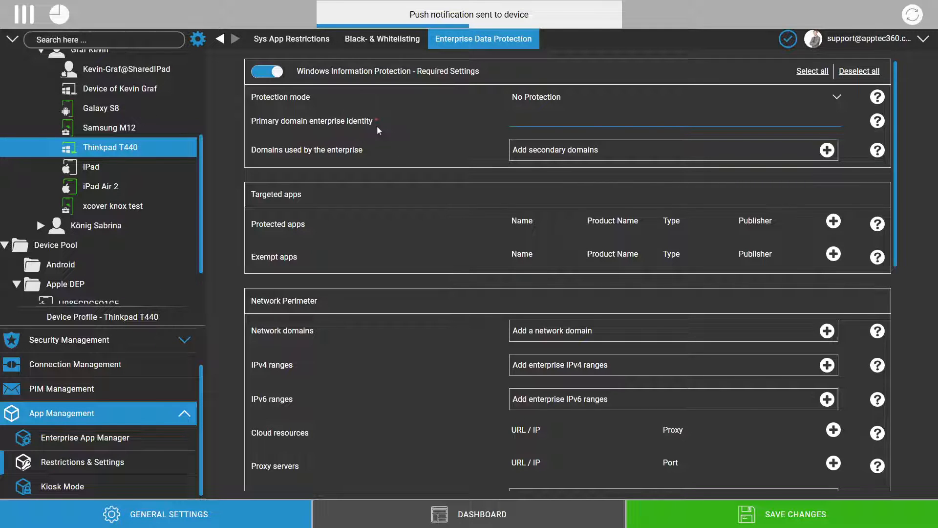
pyautogui.scroll(-5, 439, 220)
pyautogui.scroll(-2, 440, 275)
pyautogui.scroll(-2, 435, 284)
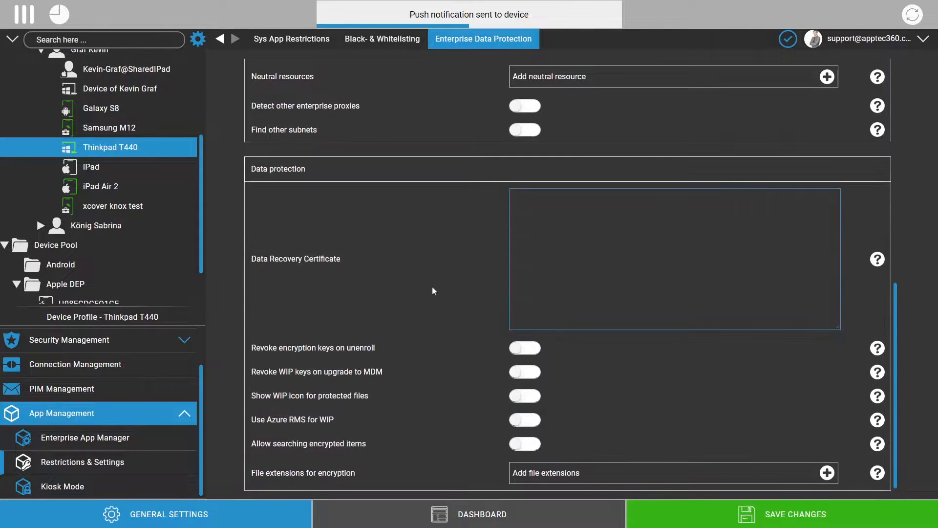
pyautogui.scroll(10, 432, 291)
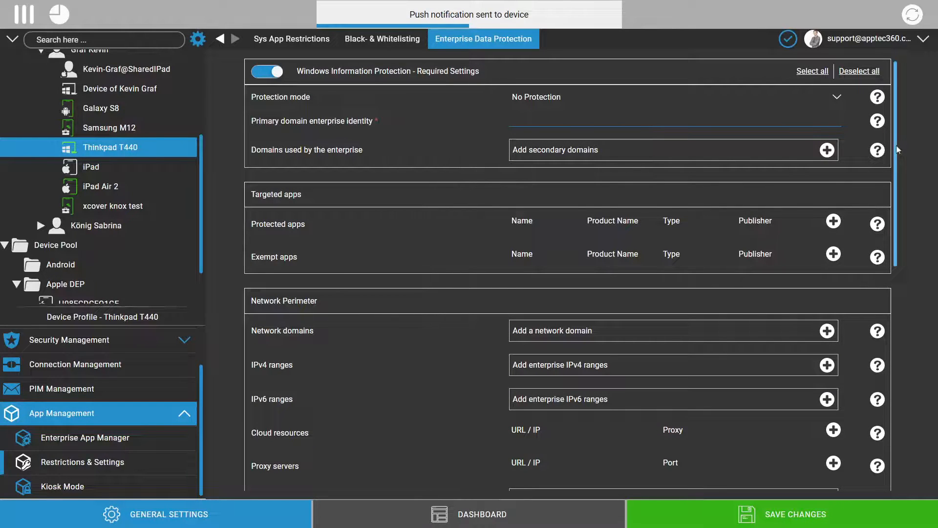
pyautogui.moveTo(898, 149); pyautogui.dragTo(913, 382)
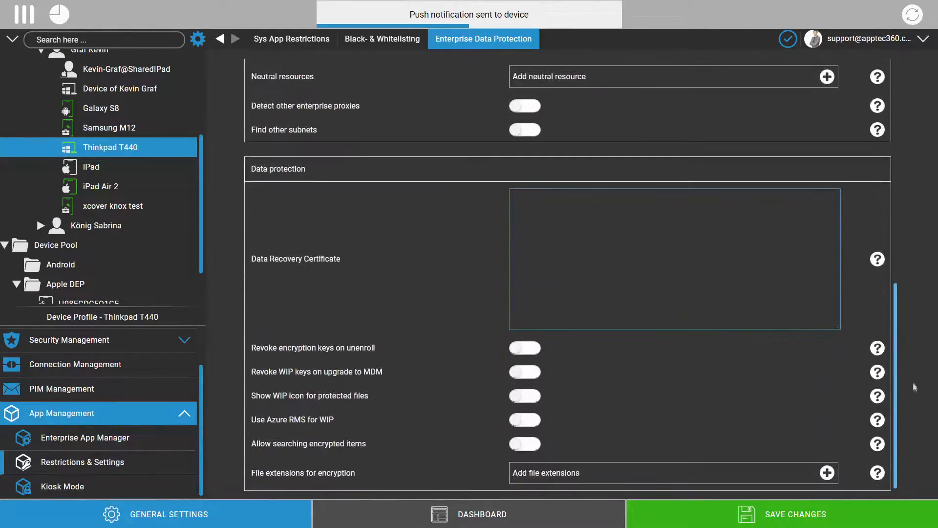
# - Activate the Thinkpad T440's kiosk mode settings and compare the Single App and Multi App modes, leaving Multi App selected
pyautogui.click(112, 492)
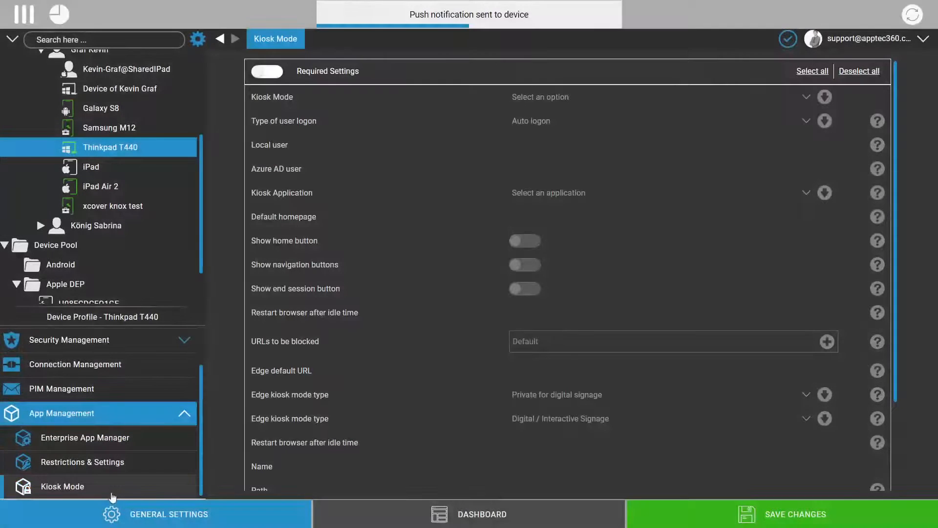
pyautogui.click(255, 73)
pyautogui.click(567, 98)
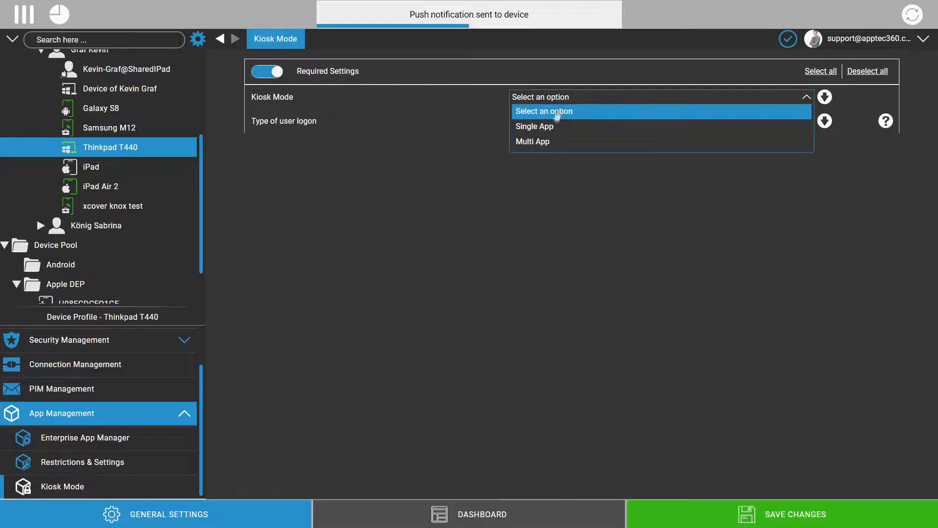
pyautogui.click(553, 141)
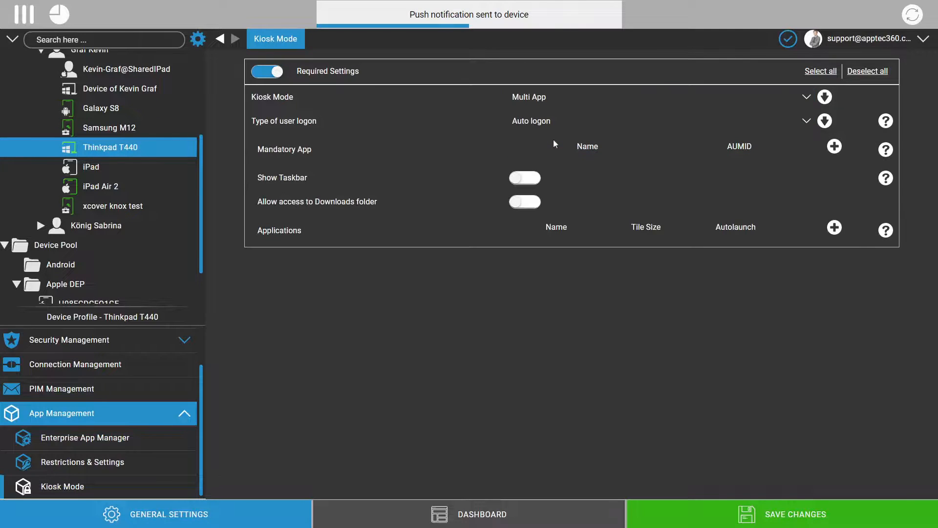
pyautogui.click(567, 102)
pyautogui.click(543, 126)
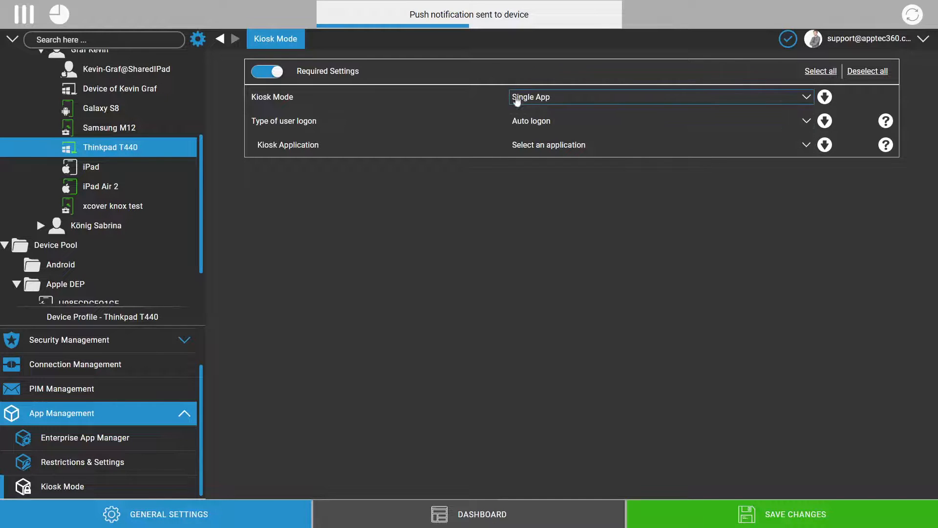
pyautogui.click(517, 101)
pyautogui.click(537, 143)
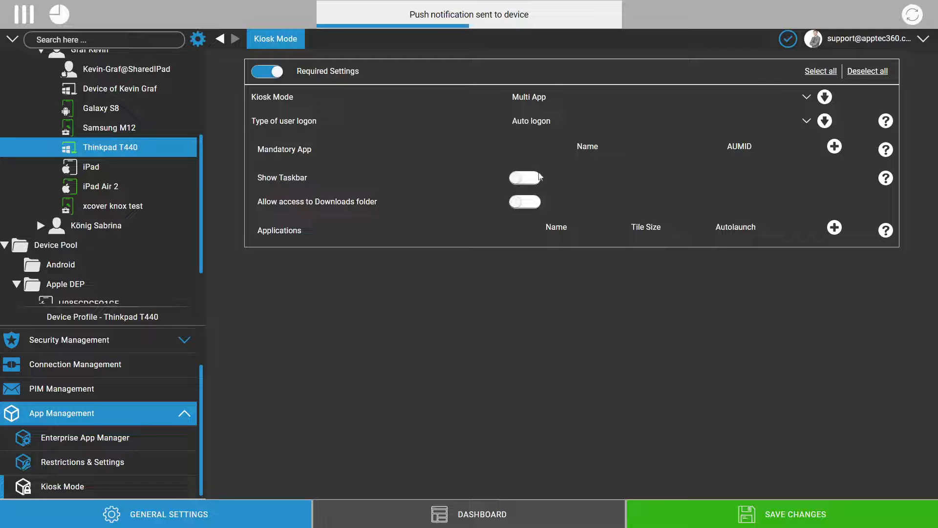
# - Leave the device profile for the reports without saving the pending changes
pyautogui.moveTo(108, 307); pyautogui.dragTo(108, 268)
pyautogui.scroll(3, 154, 186)
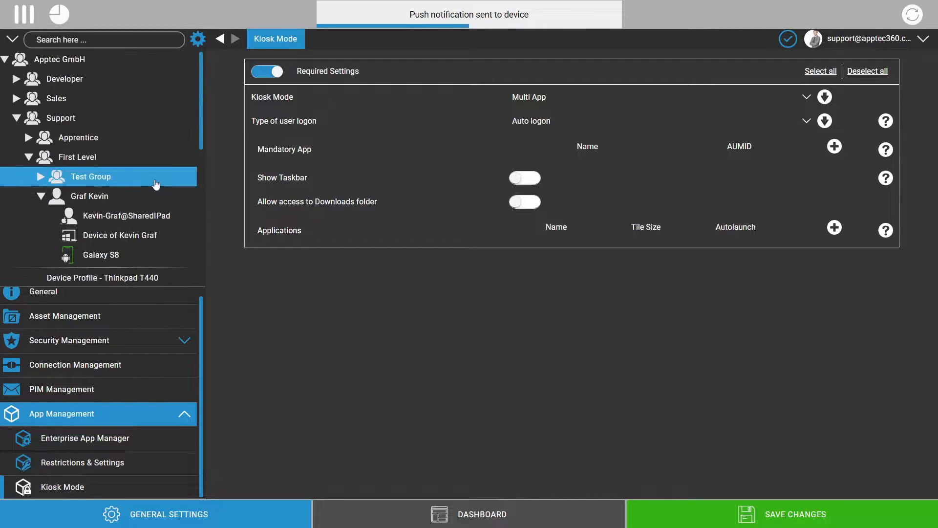
pyautogui.click(66, 17)
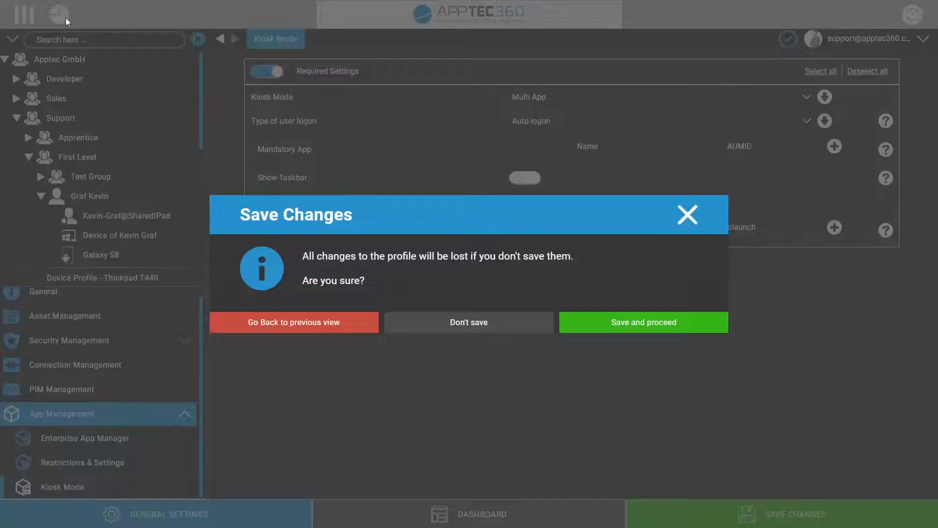
pyautogui.click(520, 325)
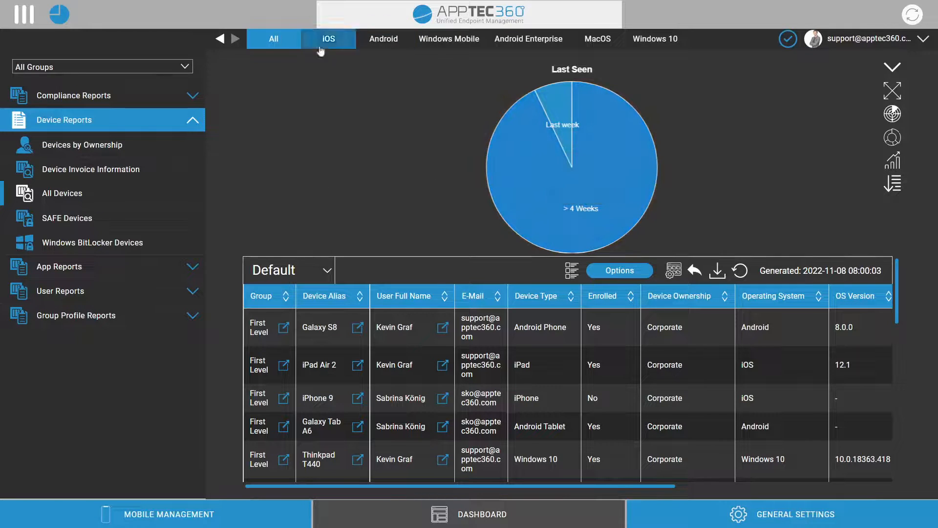
# - View the All Devices report for Android and for all platforms, and examine its column, chart and filter options
pyautogui.click(384, 39)
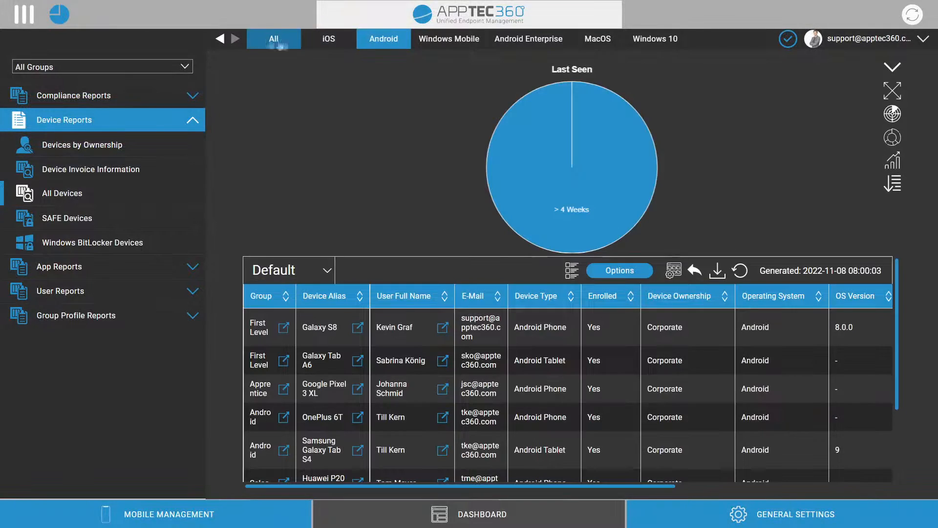
pyautogui.click(284, 41)
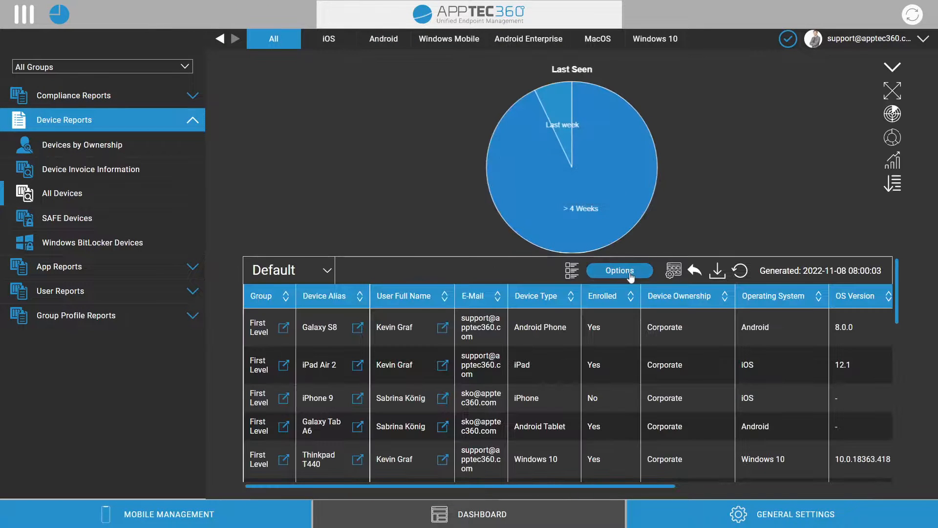
pyautogui.click(630, 273)
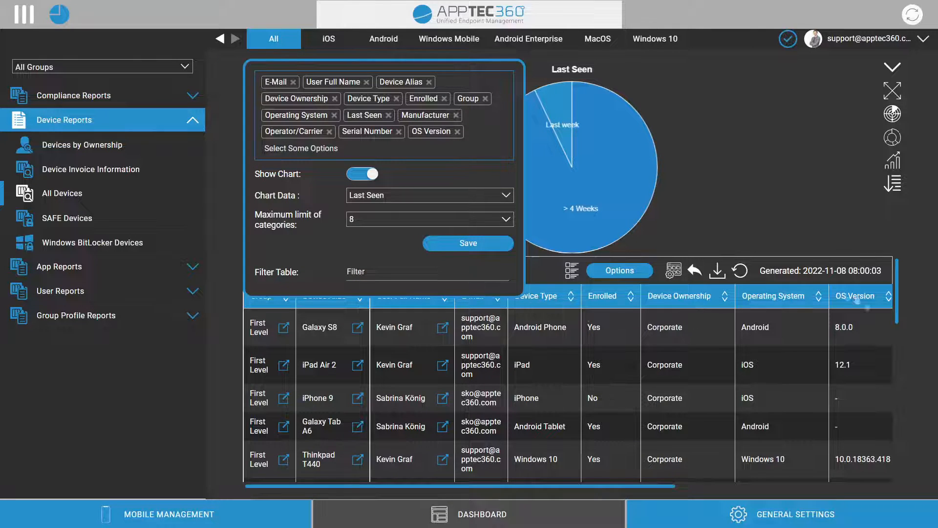
pyautogui.click(798, 225)
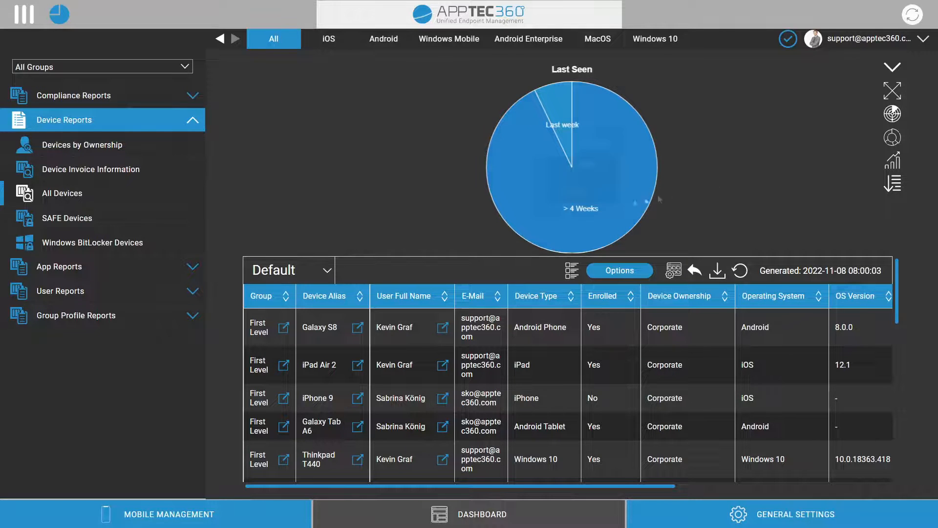
# - View the Installed Apps report and look through the neighbouring report categories
pyautogui.click(88, 265)
pyautogui.click(104, 170)
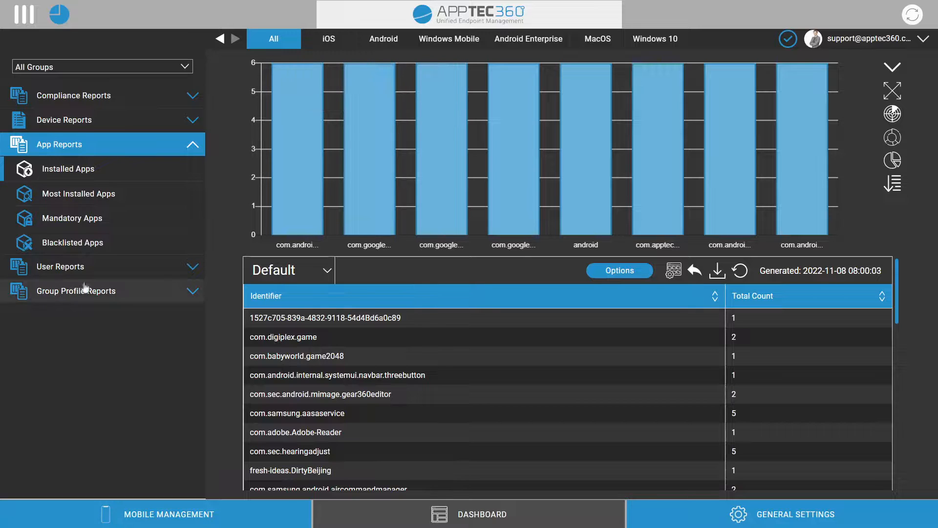
pyautogui.click(95, 267)
pyautogui.click(113, 114)
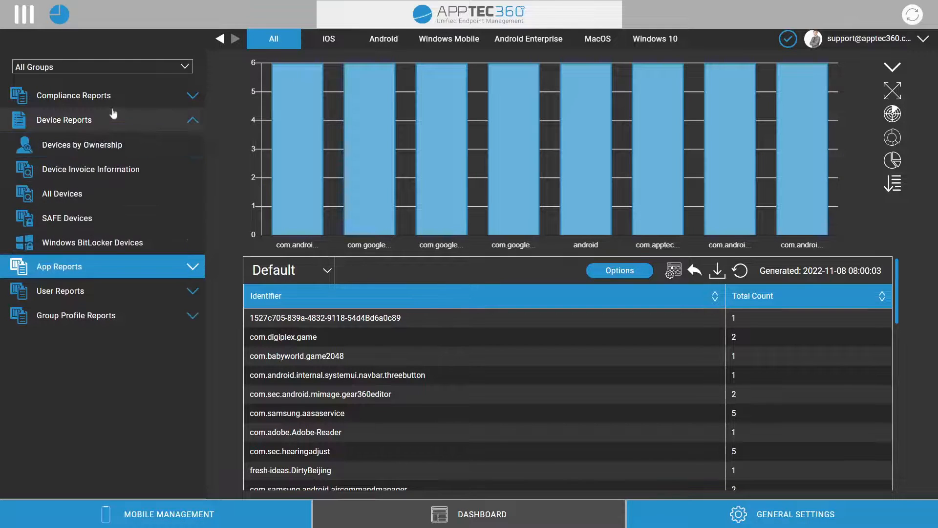
# - Reopen the All Devices report, check its display options again and return to mobile management
pyautogui.click(91, 194)
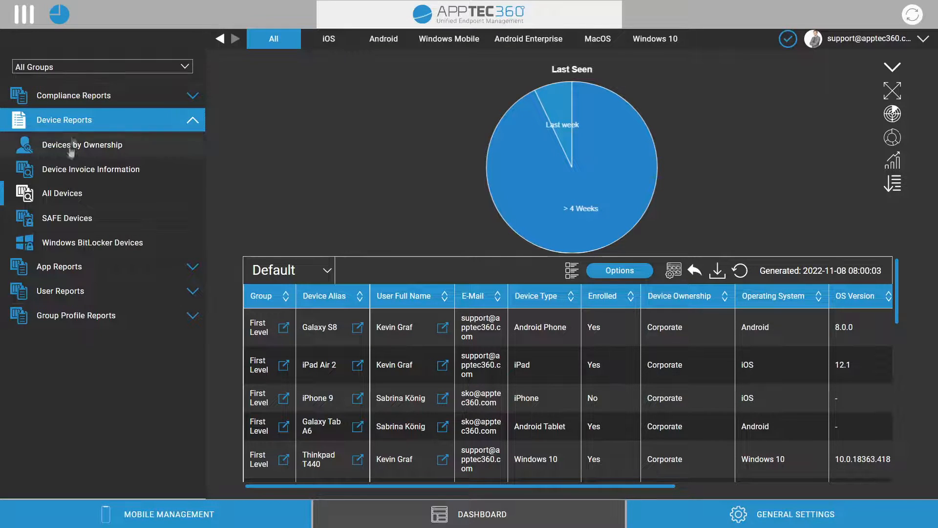
pyautogui.click(620, 271)
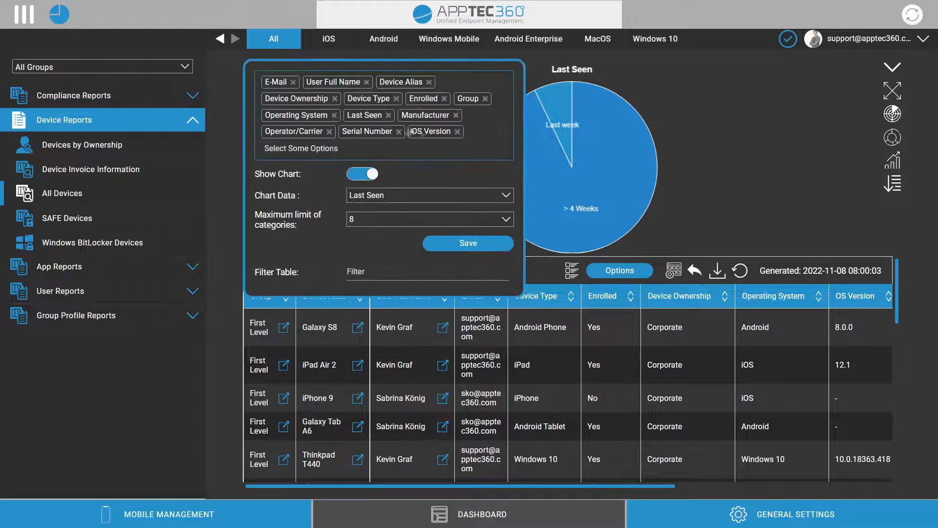
pyautogui.click(234, 216)
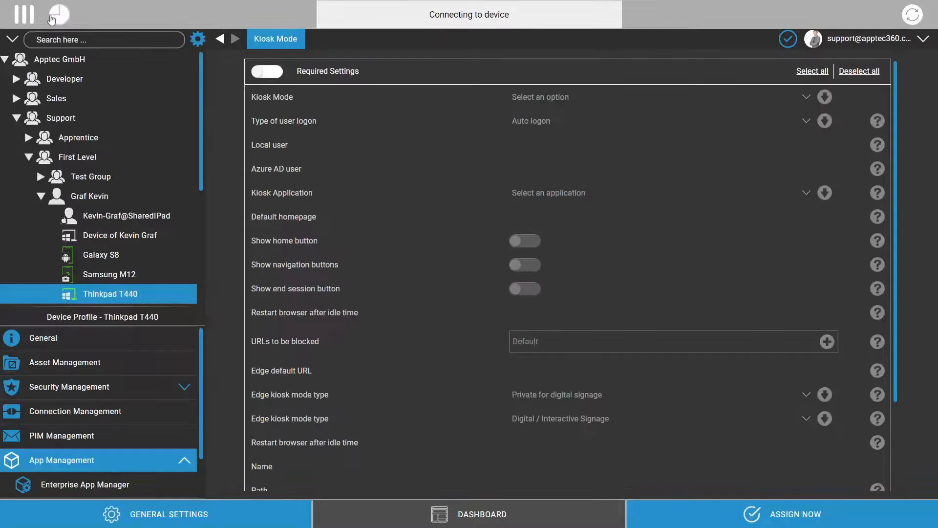
pyautogui.keyDown('ctrl'); pyautogui.click(166, 275); pyautogui.keyUp('ctrl')
pyautogui.scroll(-2, 167, 282)
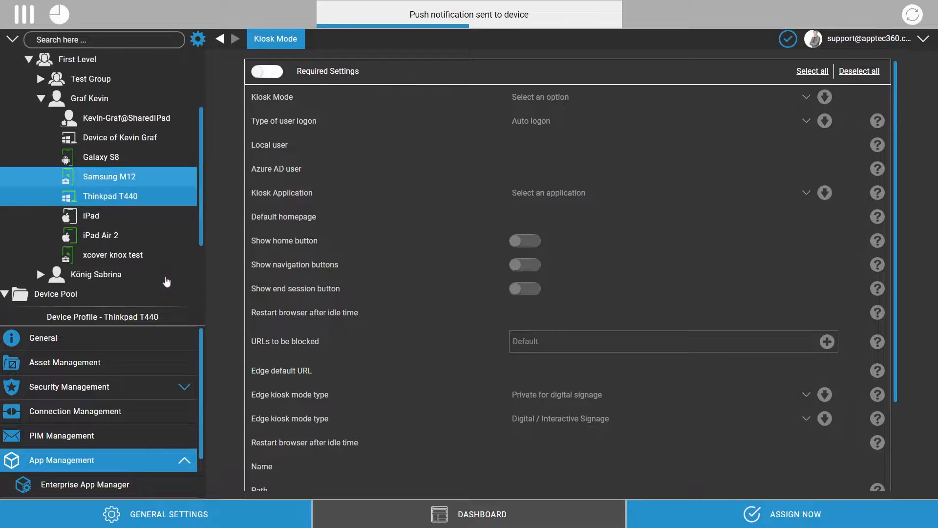
pyautogui.click(166, 280)
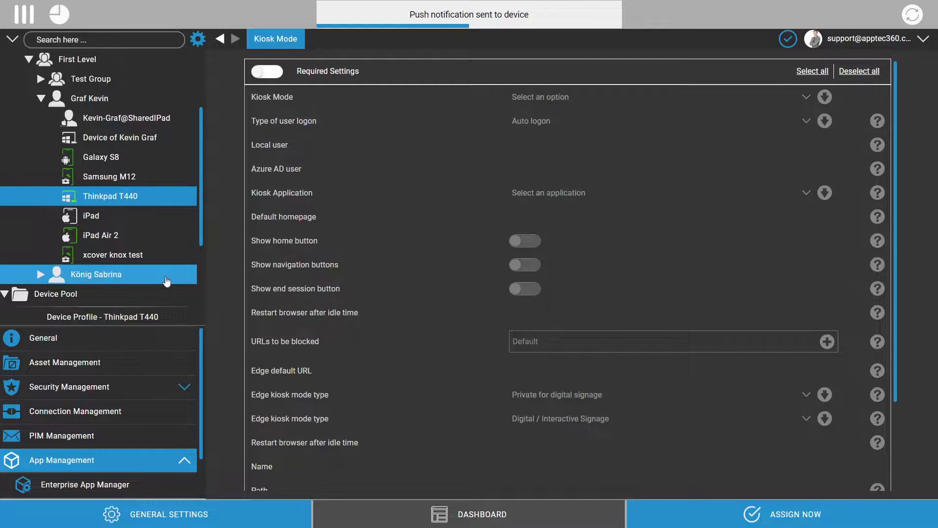
pyautogui.scroll(2, 168, 256)
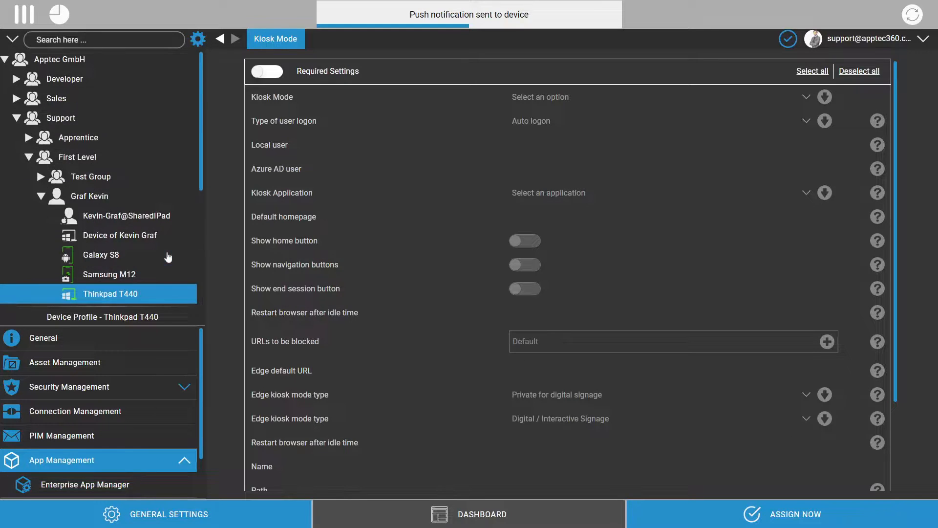